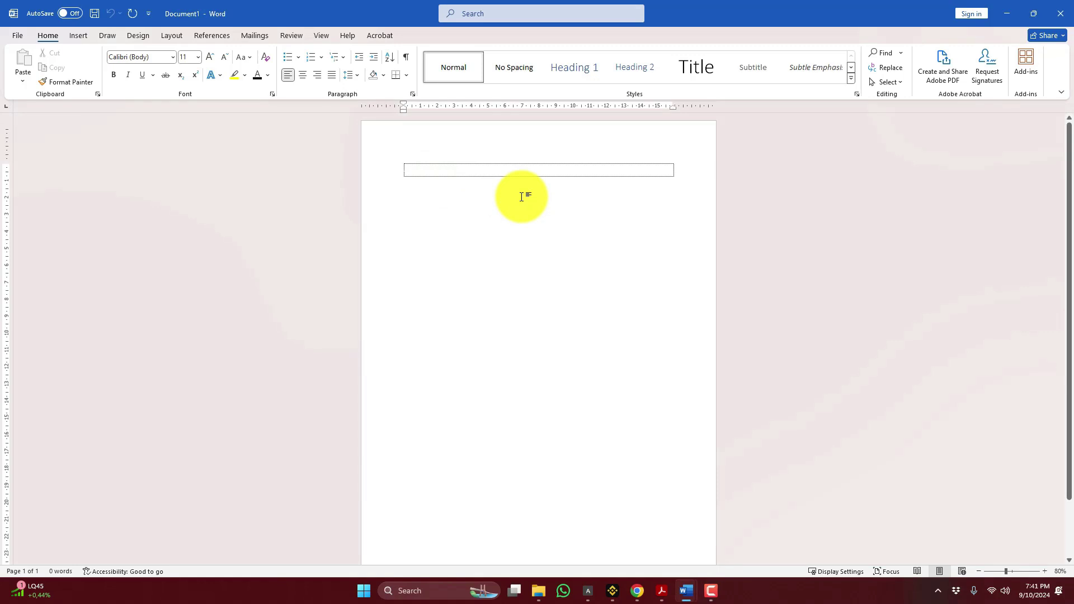
Enter the sentence "Ini adalah hal-hal yang perlu diketahui saat menggunakan microsoft office word 2021." in the blank document.
type("ini ada")
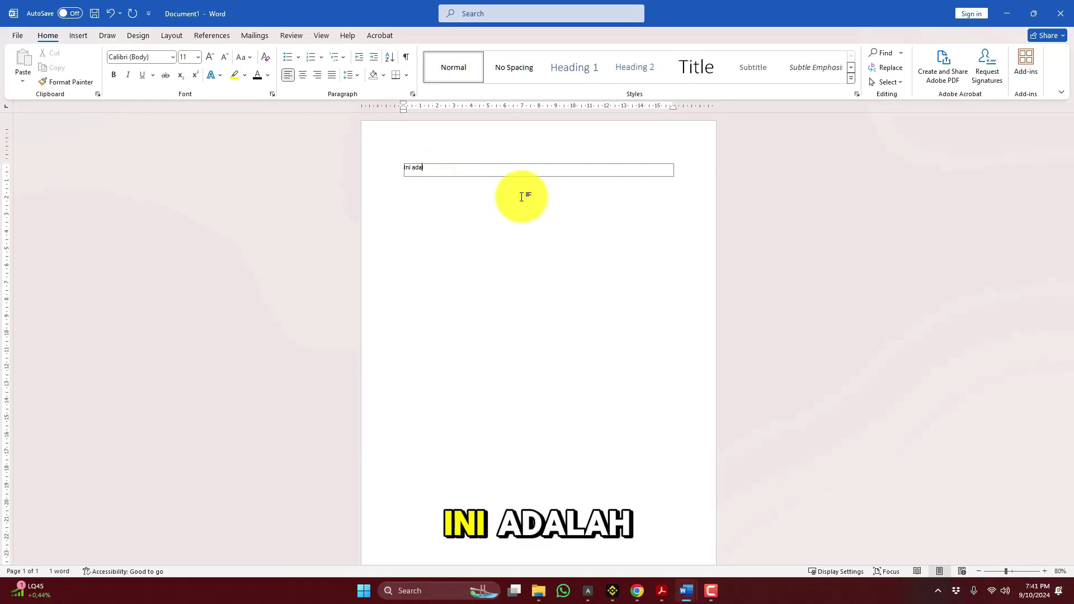
type("lah hal-")
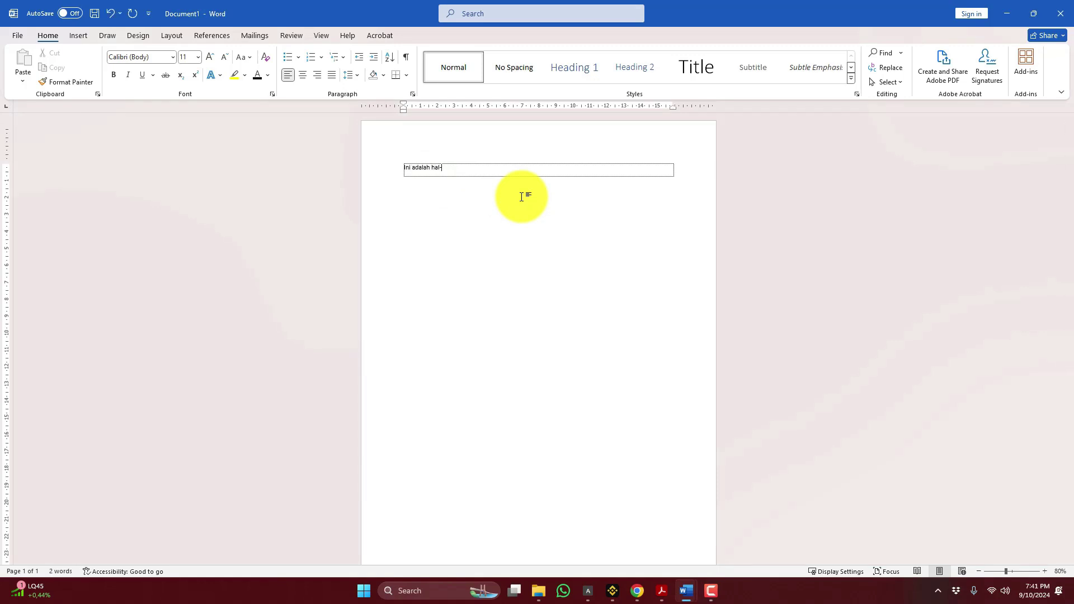
type("hal yanbg perlu dikteha")
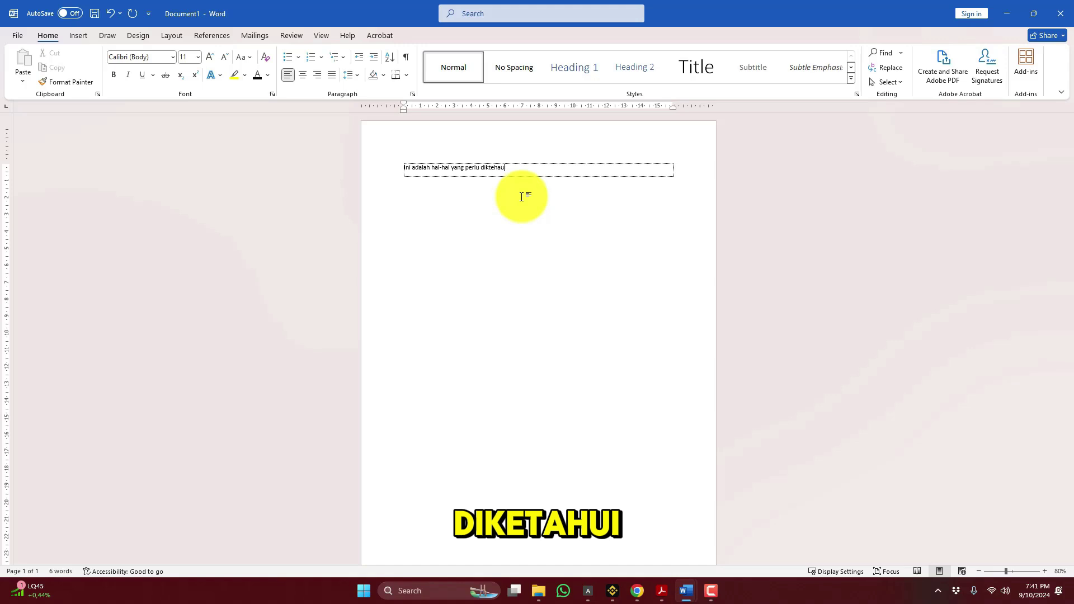
key("BackSpace")
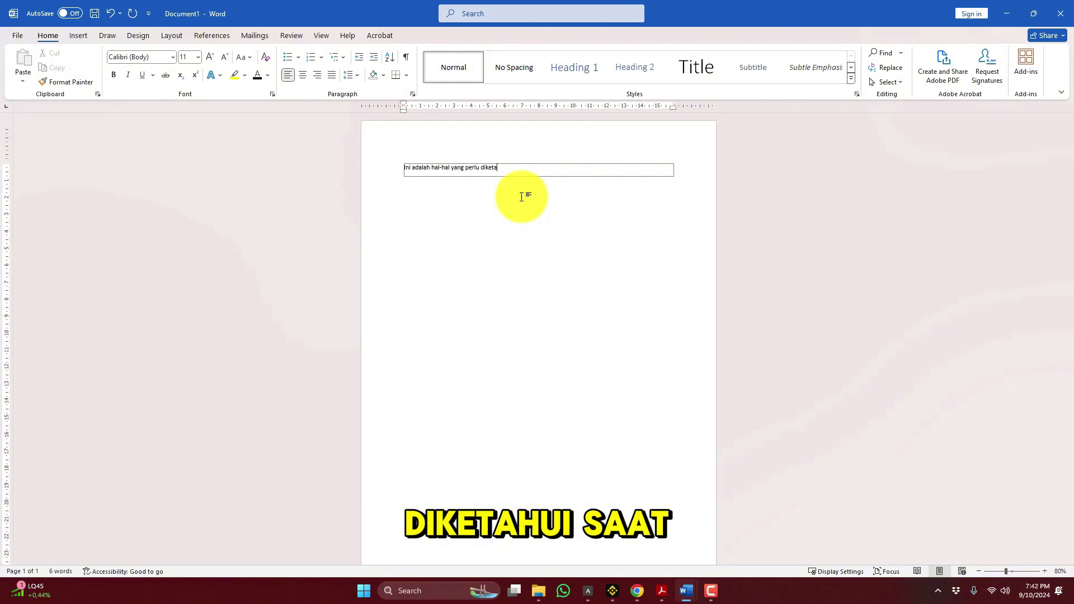
type("t meng")
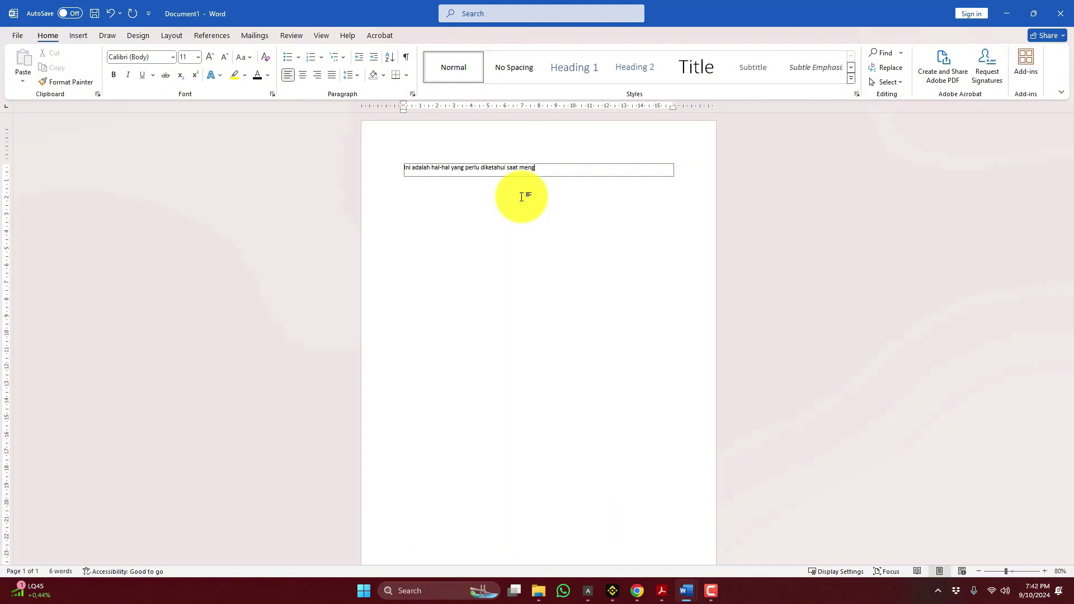
type("gunakan microsoft")
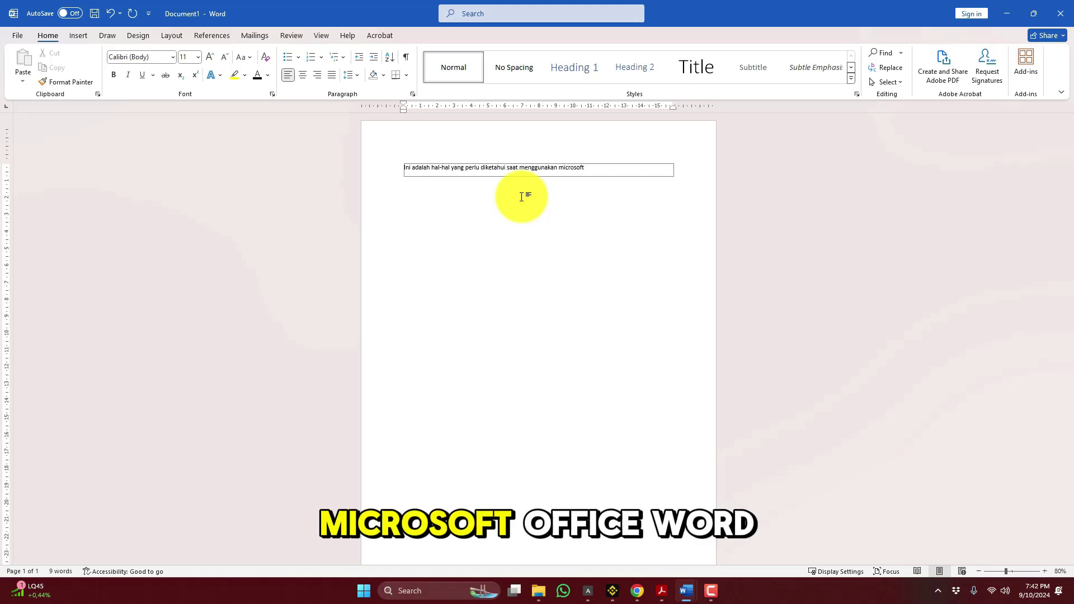
type(" office word 2021.")
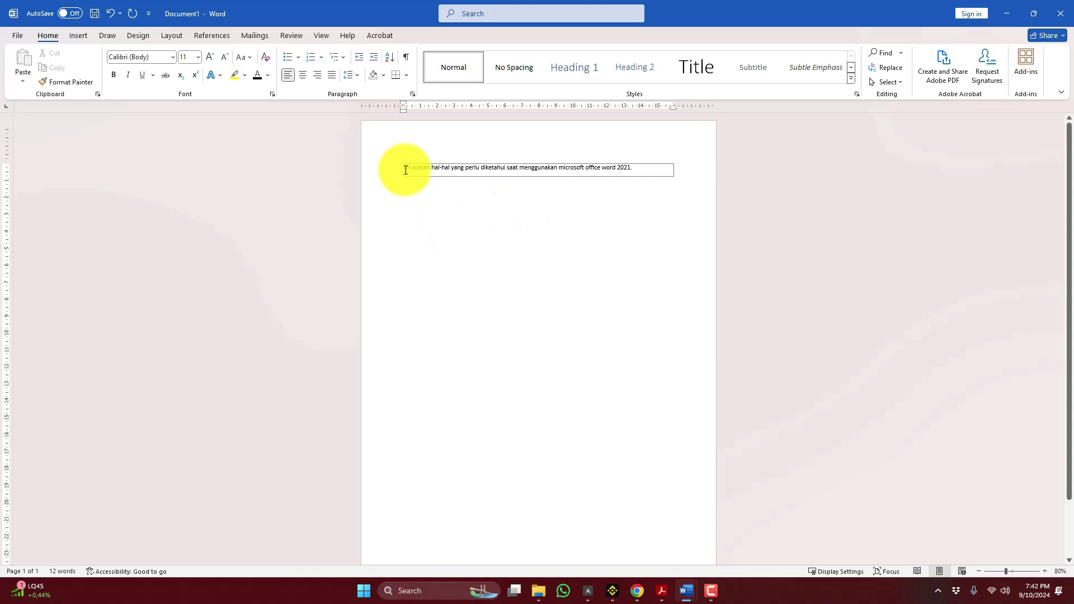
Zoom in on the sentence to examine how its text looks in the current font.
left_click_drag(408, 167, 720, 174)
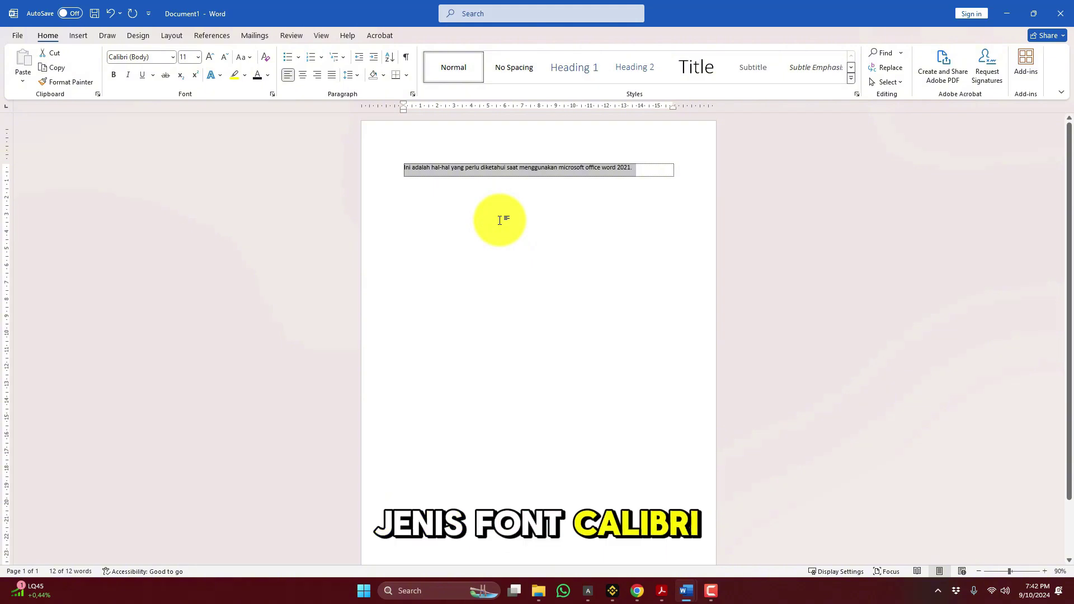
scroll(499, 220, "up", 5)
scroll(499, 219, "up", 7)
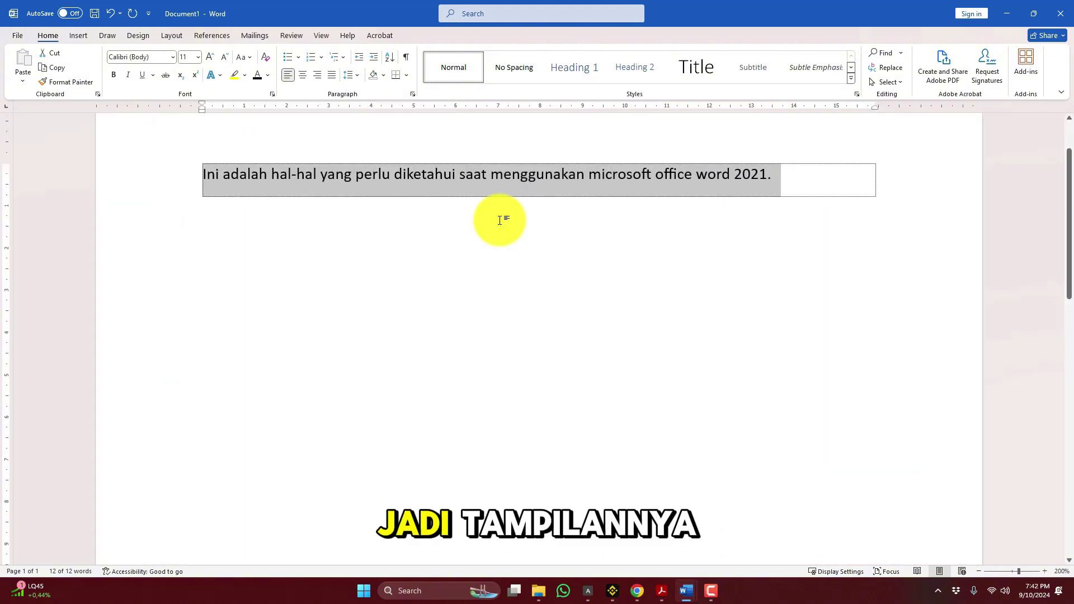
left_click(460, 189)
scroll(460, 221, "up", 2)
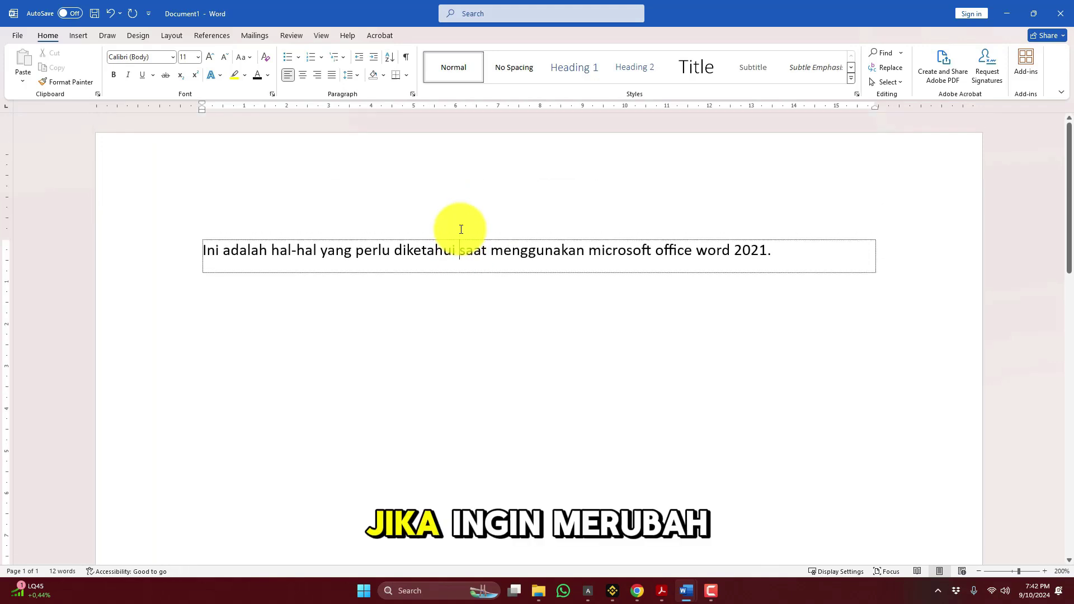
scroll(461, 228, "down", 2)
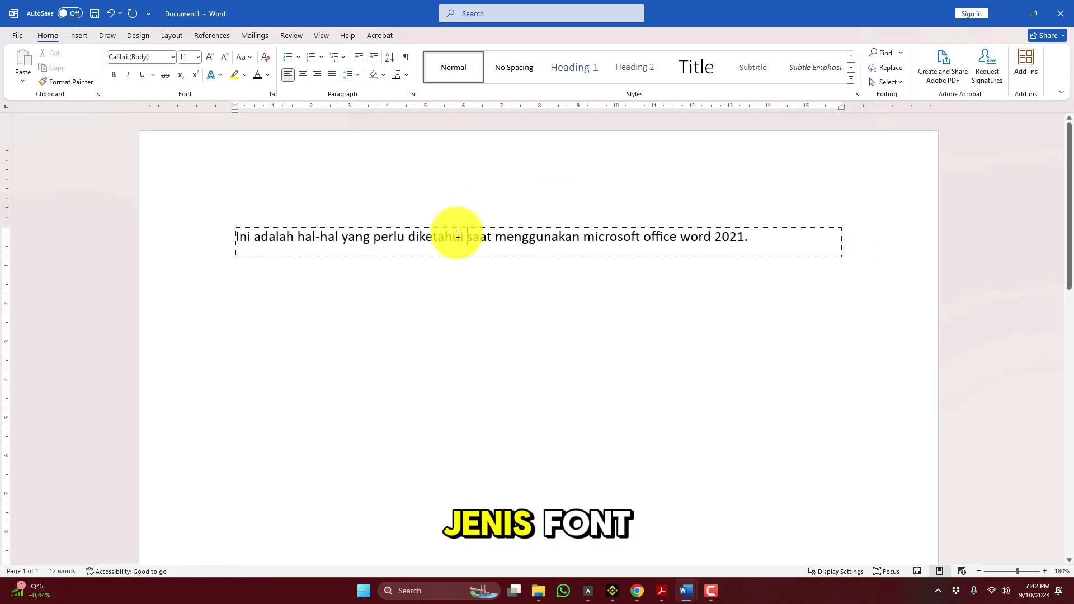
left_click_drag(238, 236, 791, 235)
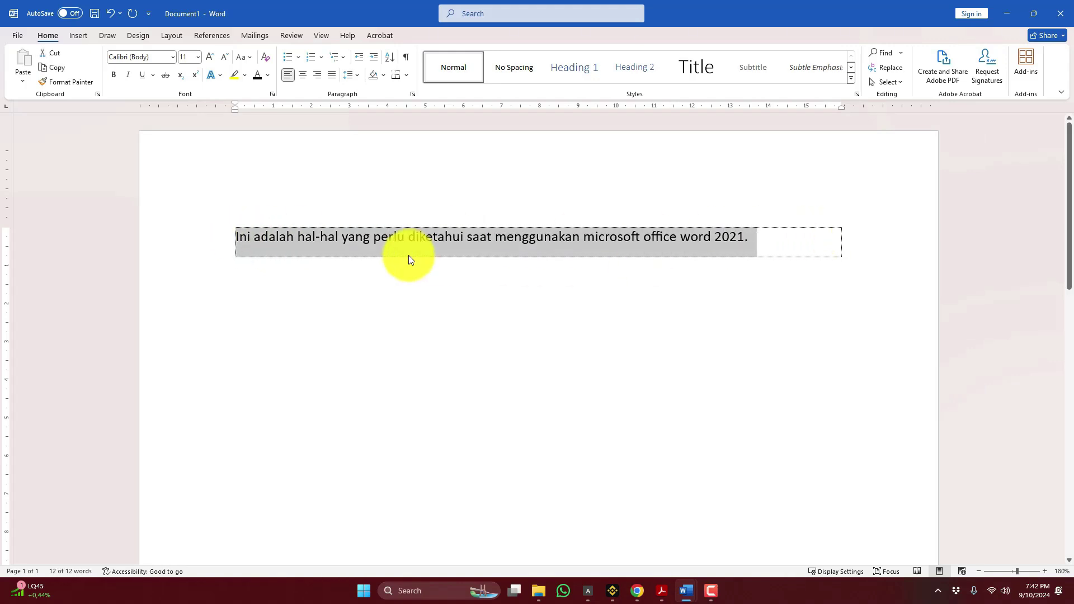
left_click(297, 237)
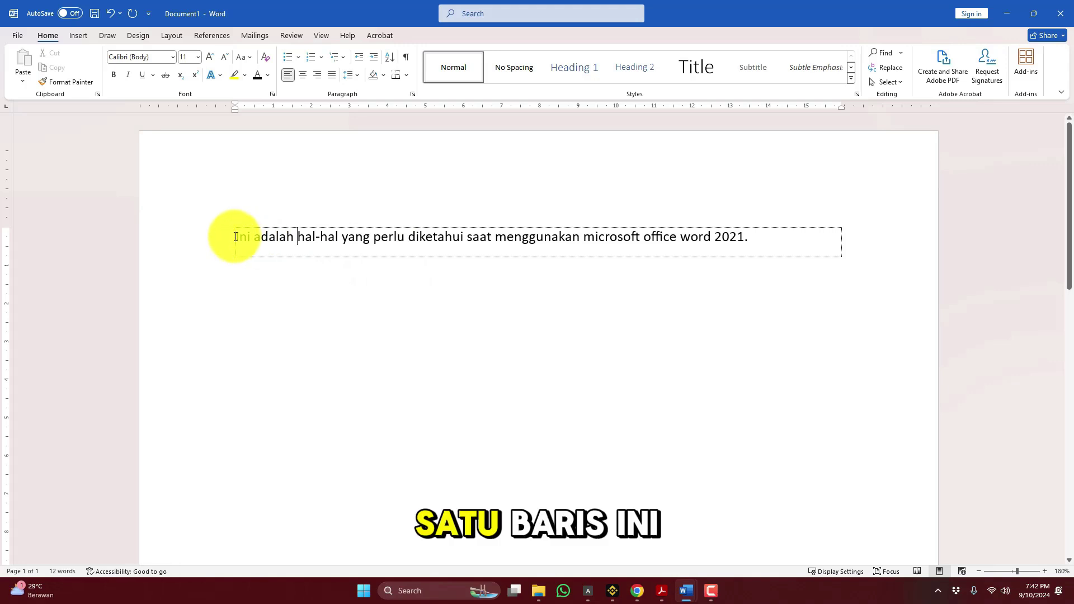
left_click_drag(234, 236, 788, 238)
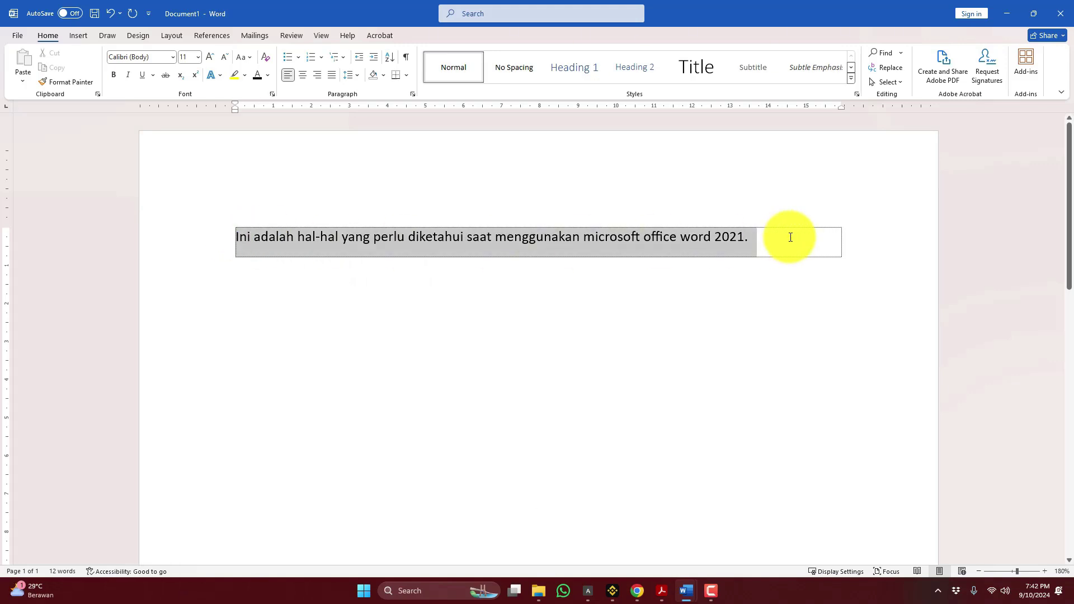
left_click(233, 239)
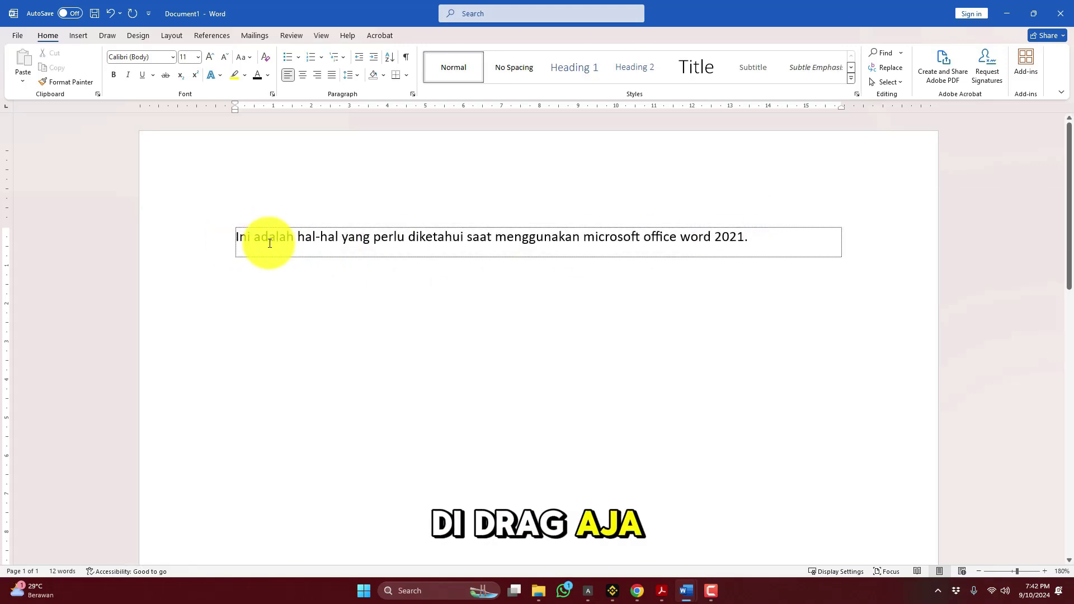
left_click_drag(269, 243, 917, 242)
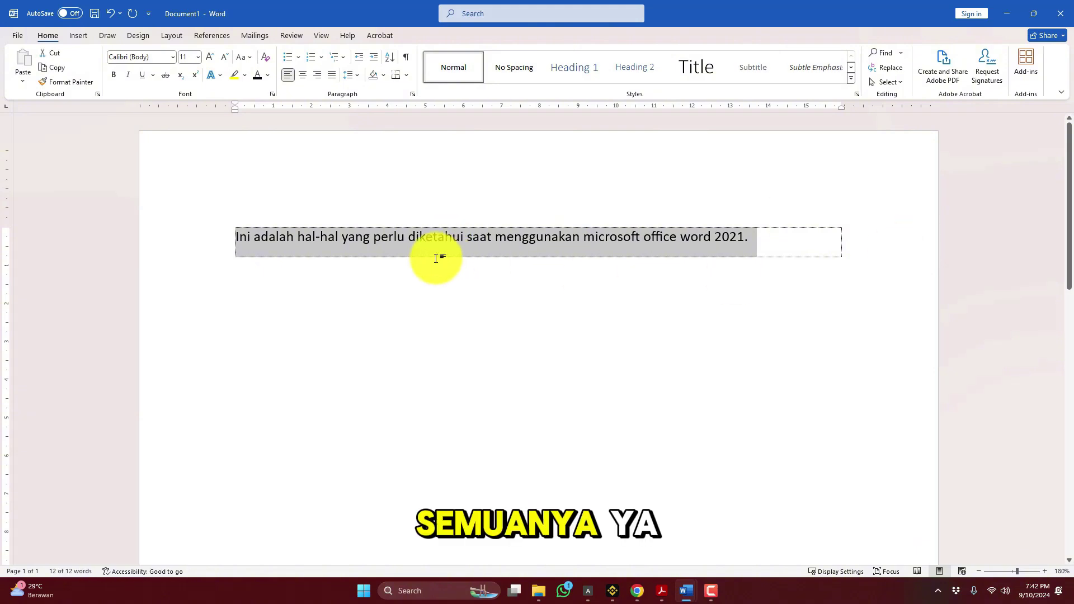
left_click(233, 240)
Change the font of the whole sentence to Times New Roman.
left_click_drag(232, 236, 832, 232)
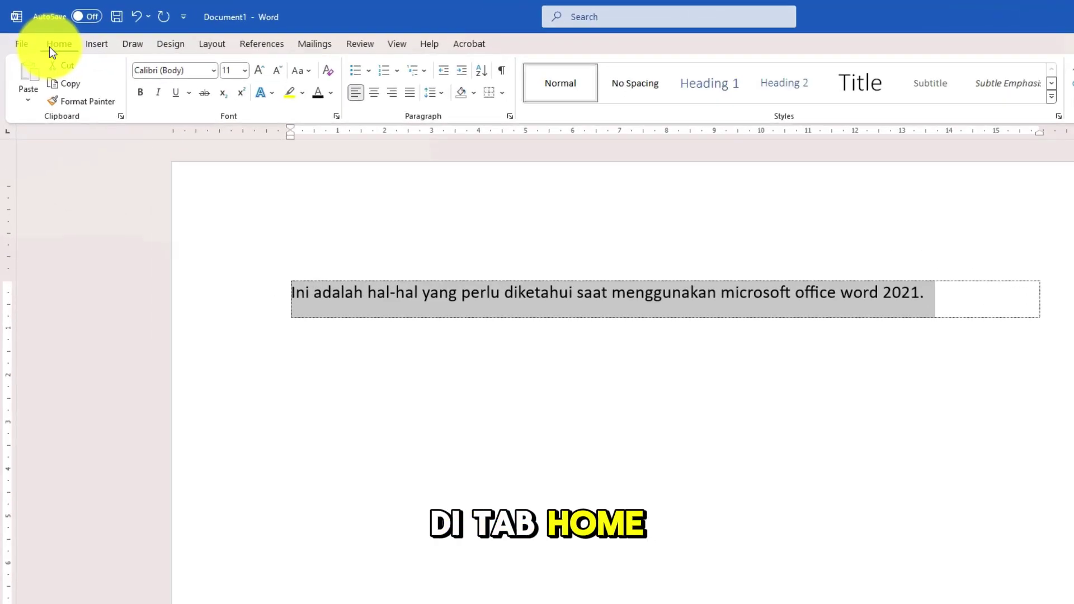
left_click(213, 70)
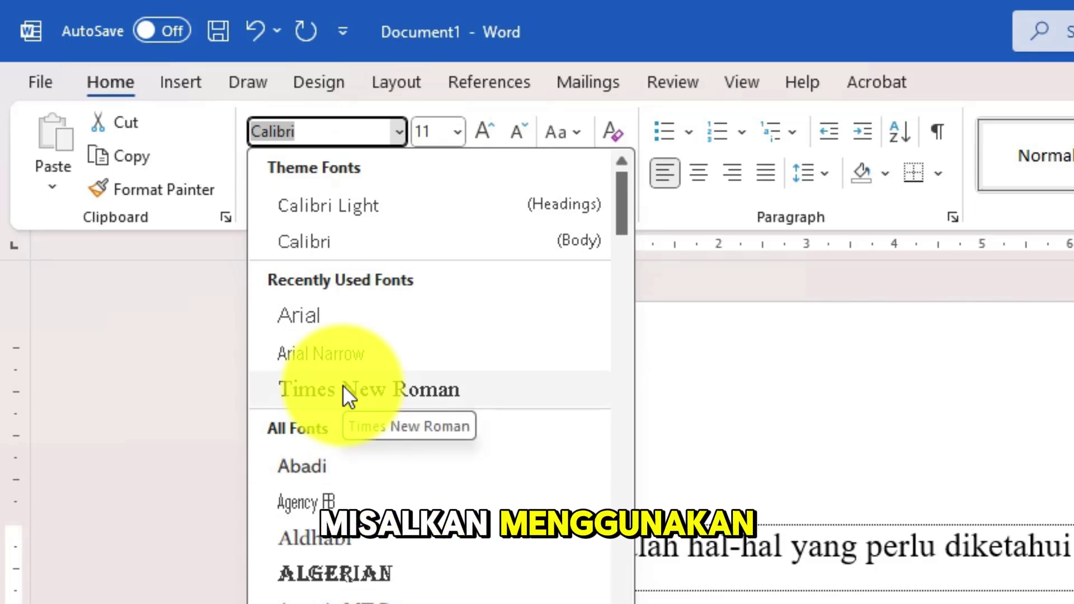
left_click(343, 385)
left_click(666, 550)
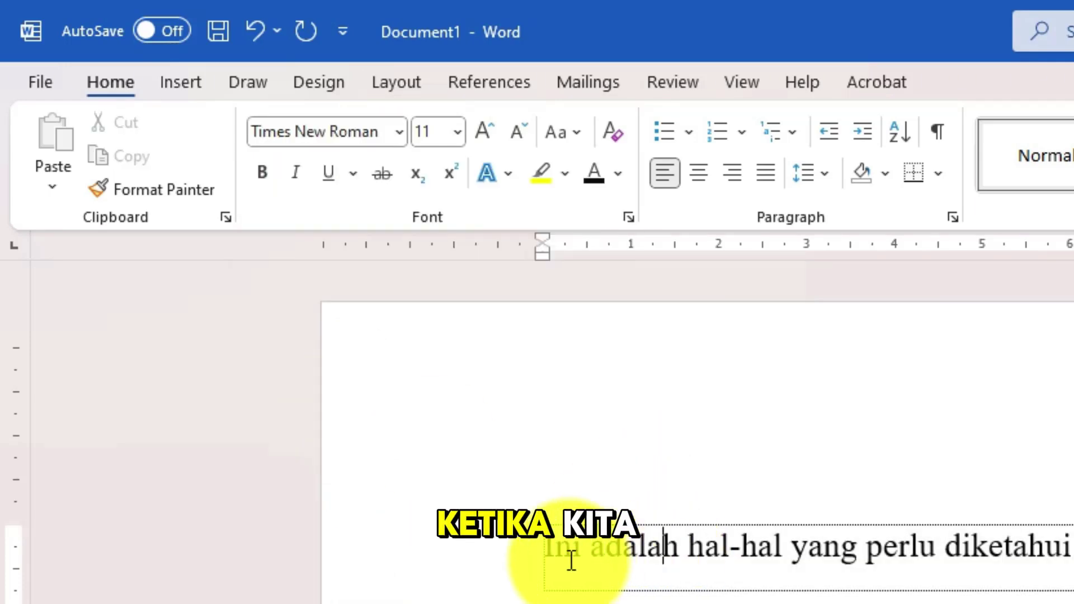
Format the sentence, leaving out its final period, in Arial with a font size of 12.
left_click_drag(570, 560, 1071, 557)
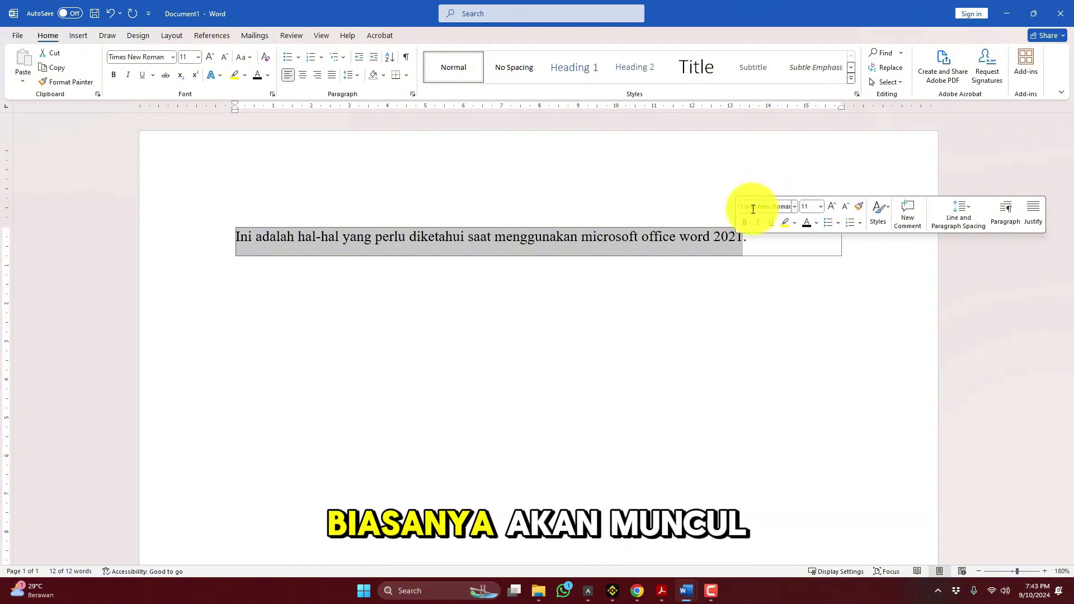
left_click(794, 207)
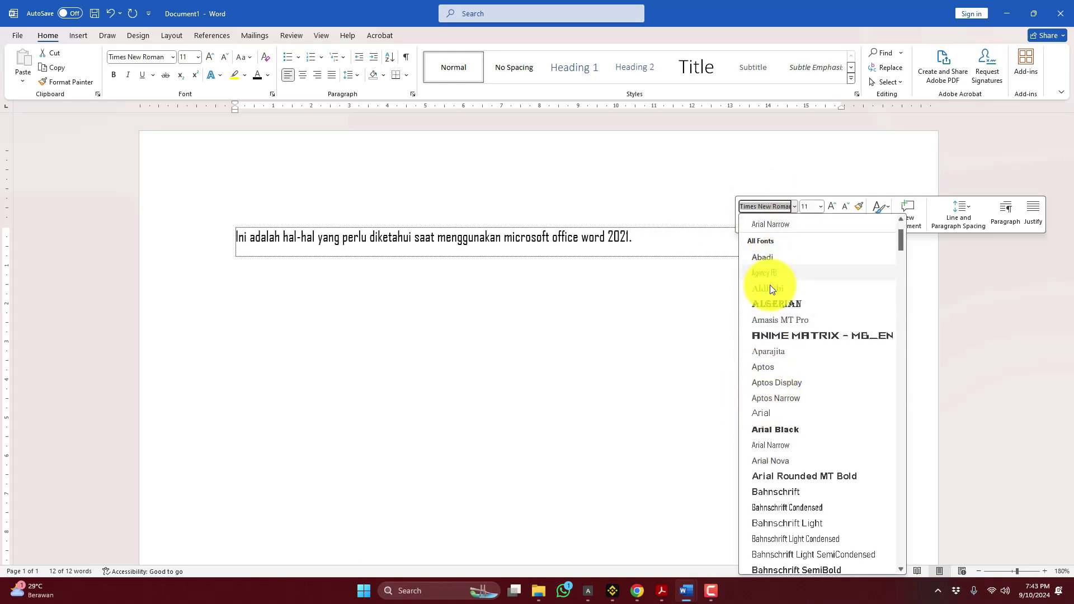
left_click(776, 410)
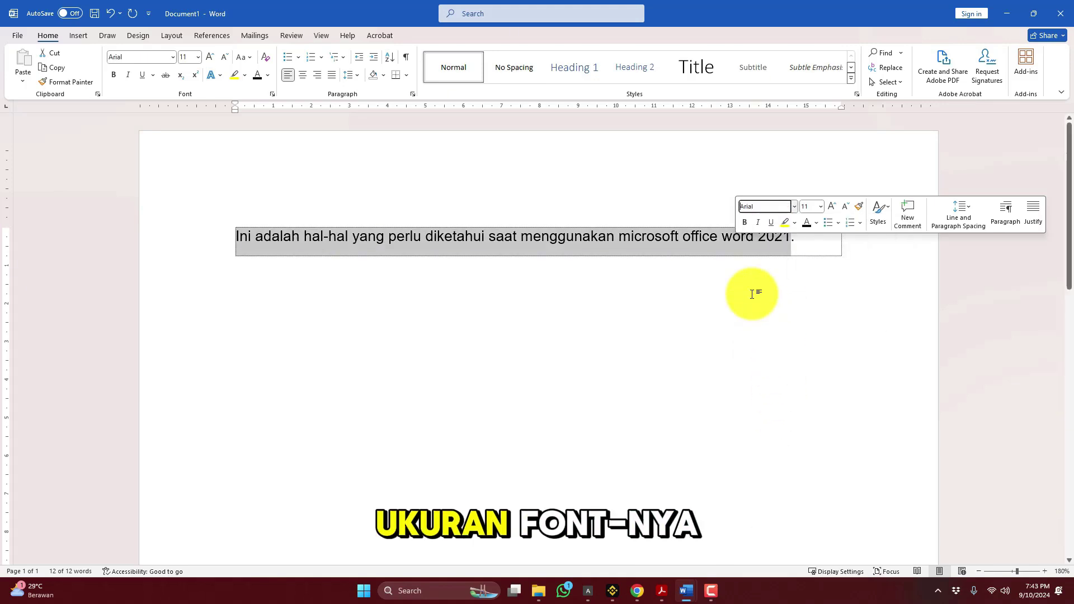
left_click(820, 206)
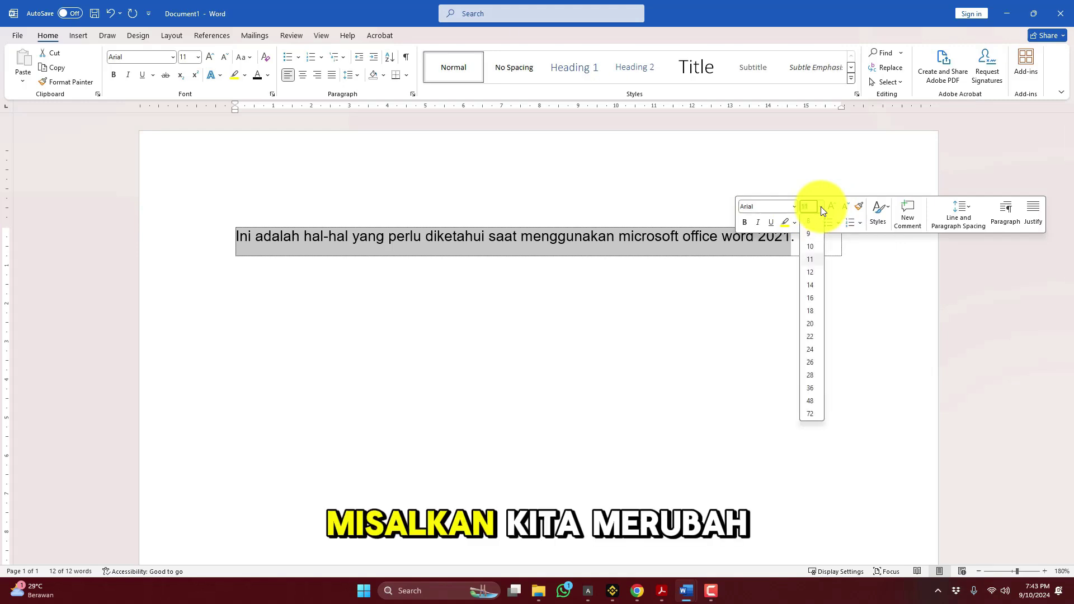
left_click(811, 273)
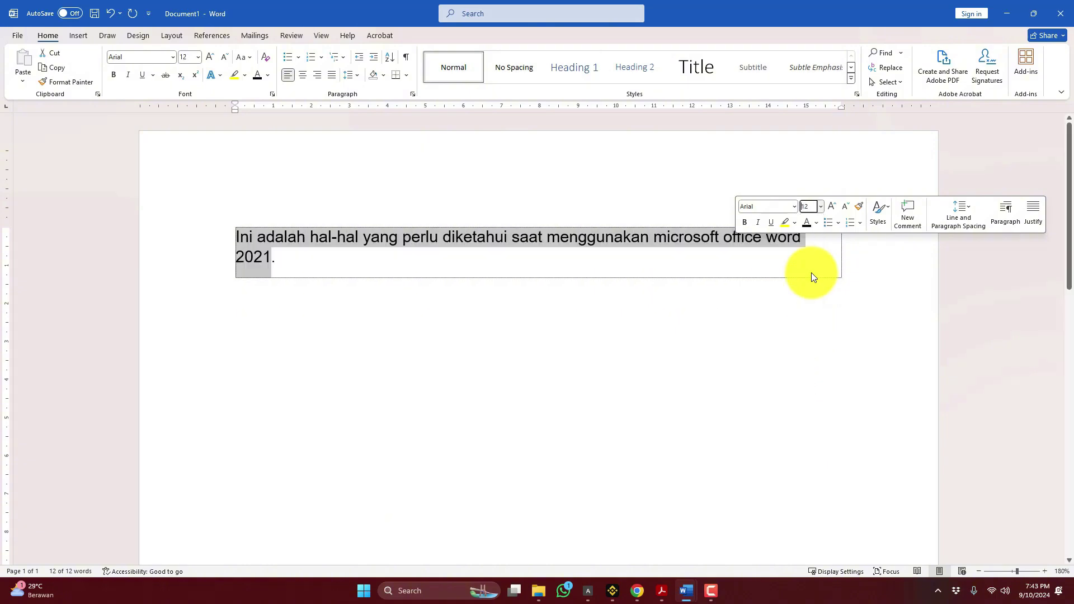
Try enlarging the sentence's font size beyond 12, reduce it back to 12, and clear the selection.
left_click(832, 206)
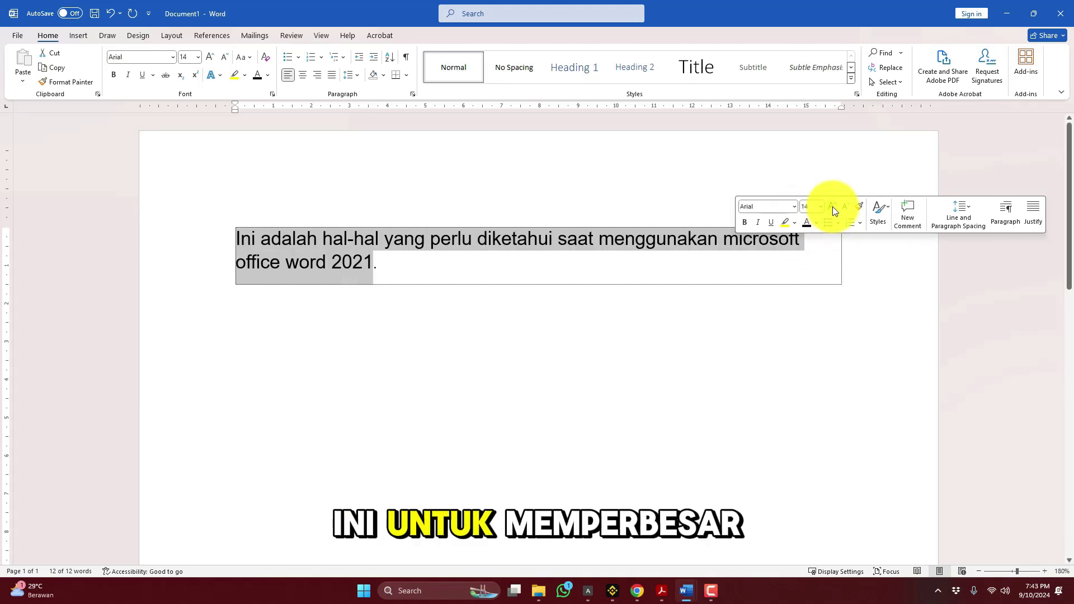
left_click(832, 206)
left_click(846, 207)
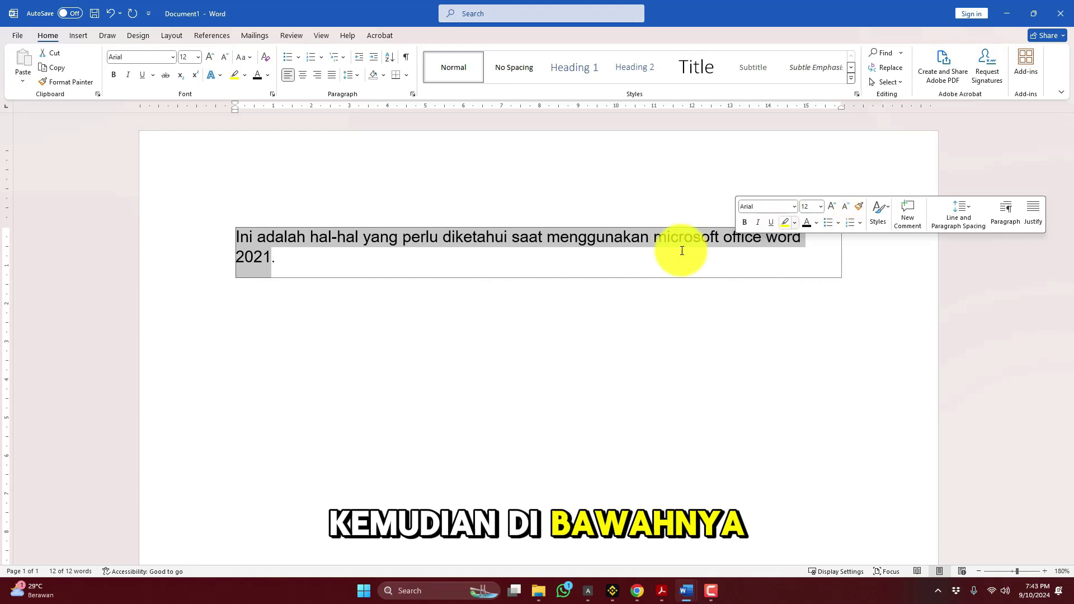
left_click(603, 247)
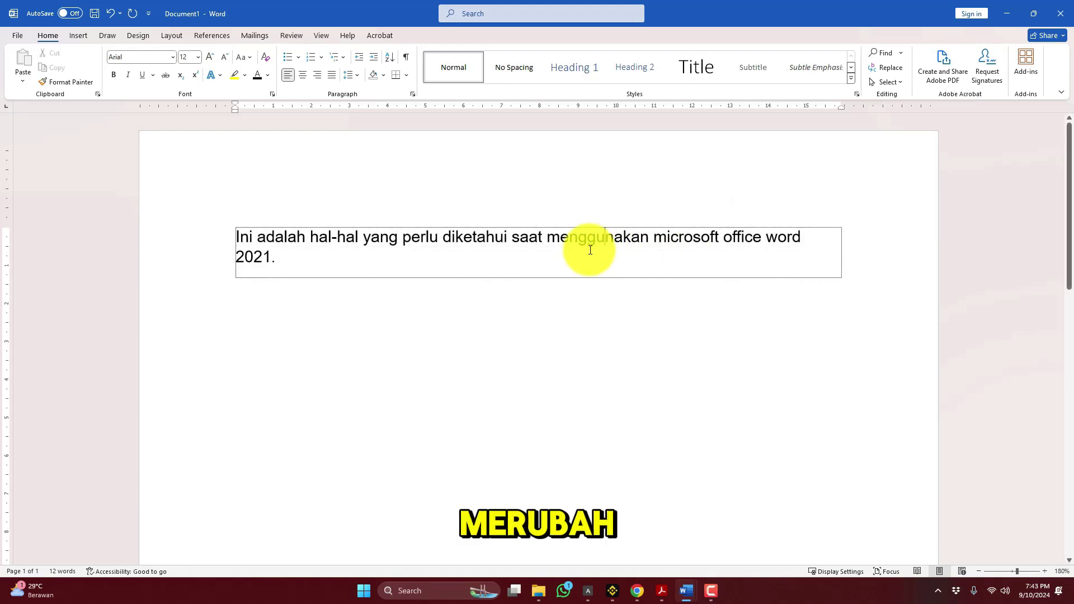
triple_click(275, 251)
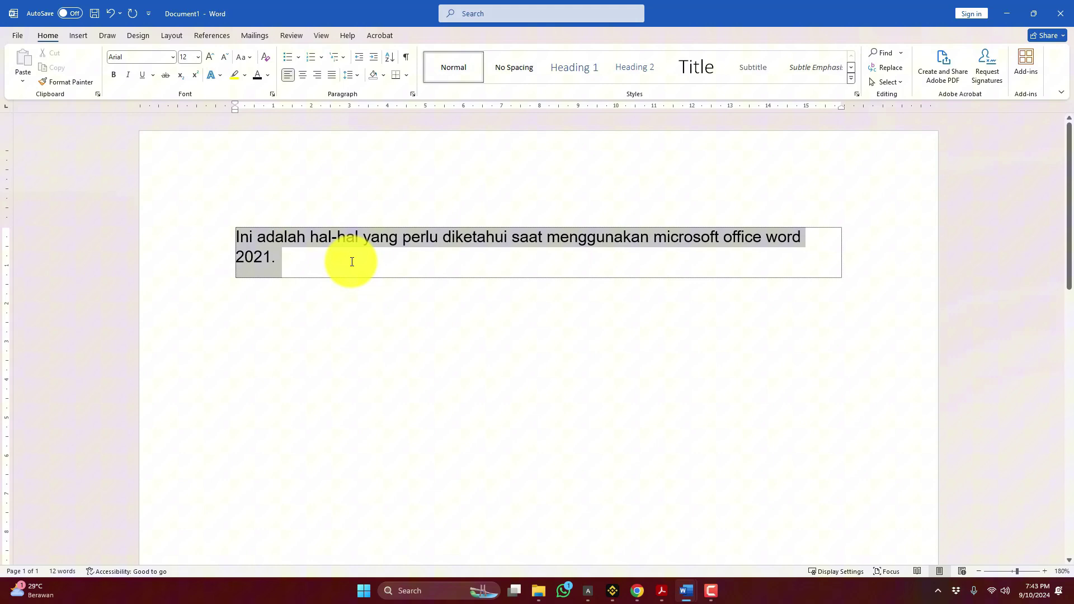
left_click(279, 254)
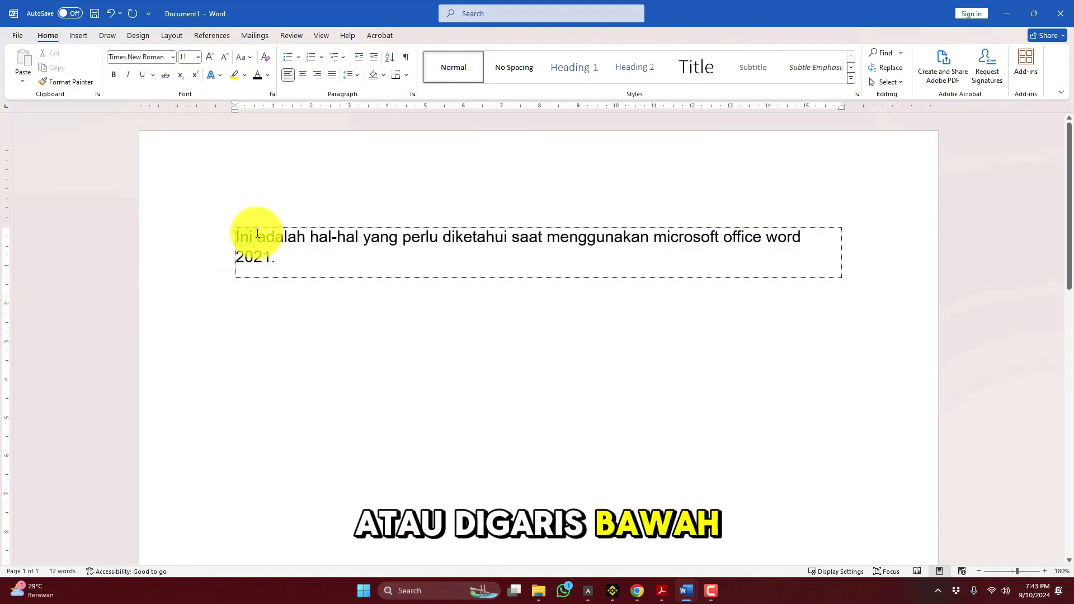
double_click(257, 233)
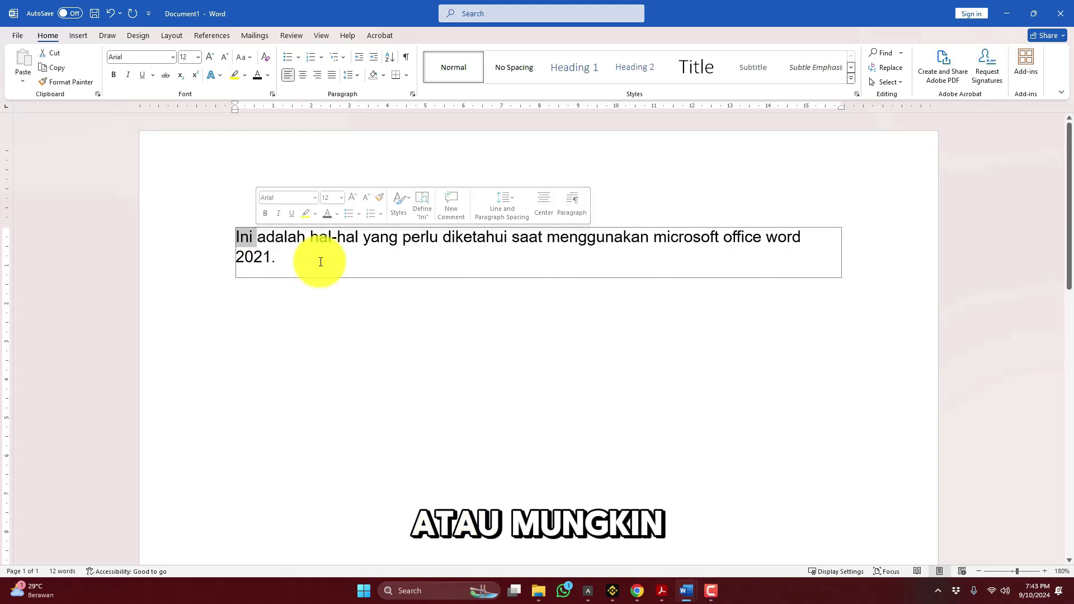
left_click(330, 262)
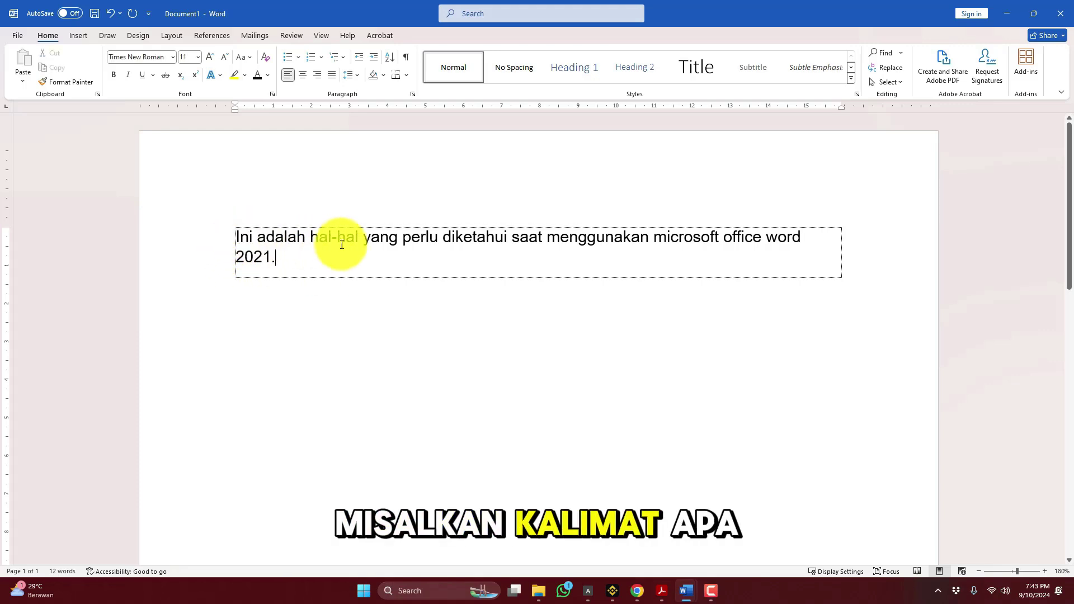
Make the word "Ini" at the start of the sentence bold.
left_click_drag(236, 237, 262, 237)
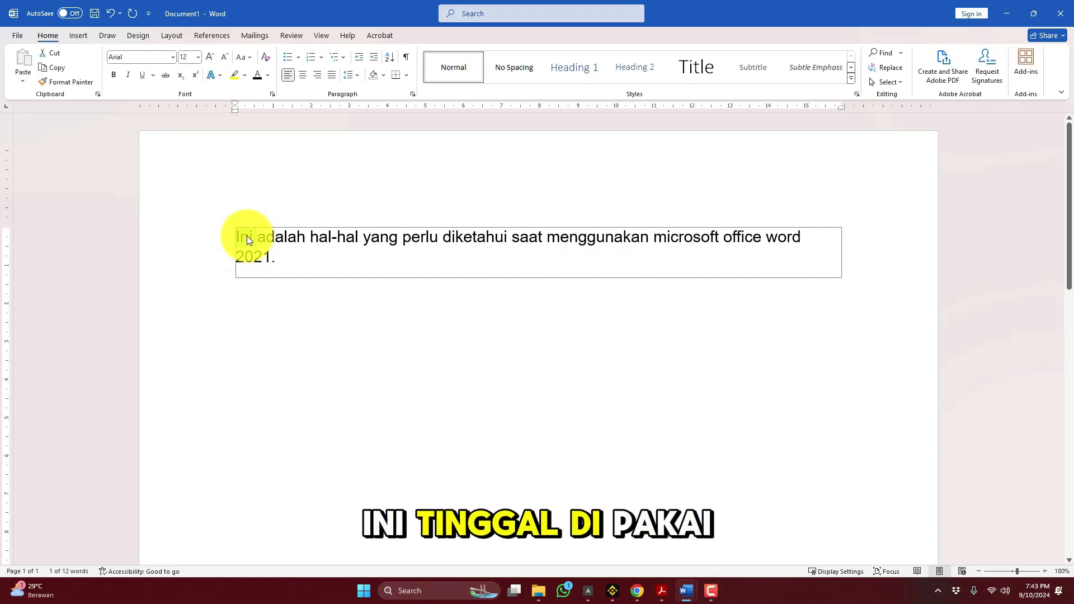
key("ctrl+b")
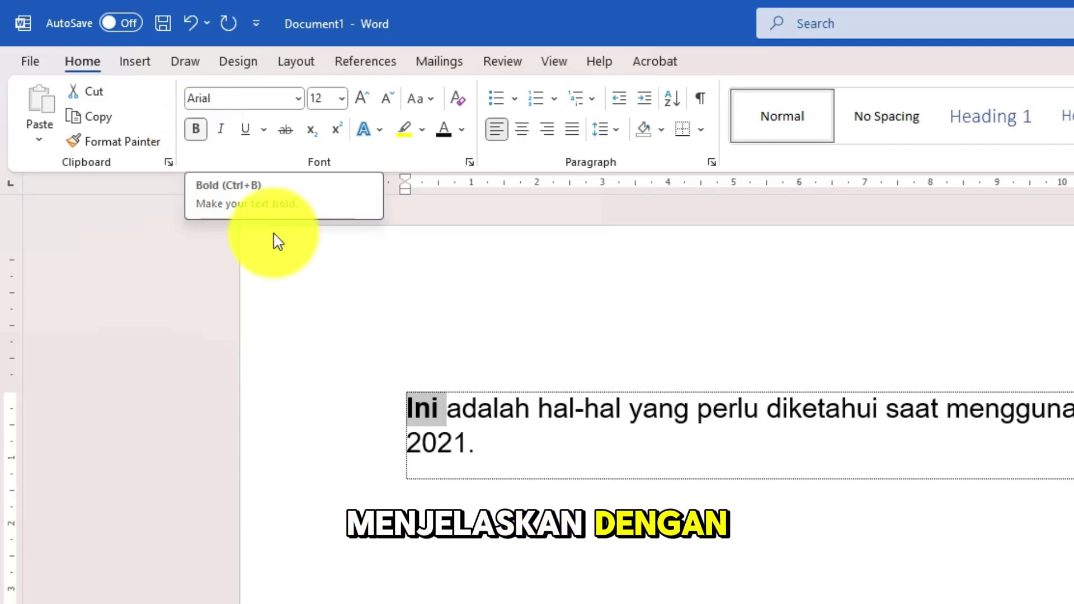
left_click(587, 436)
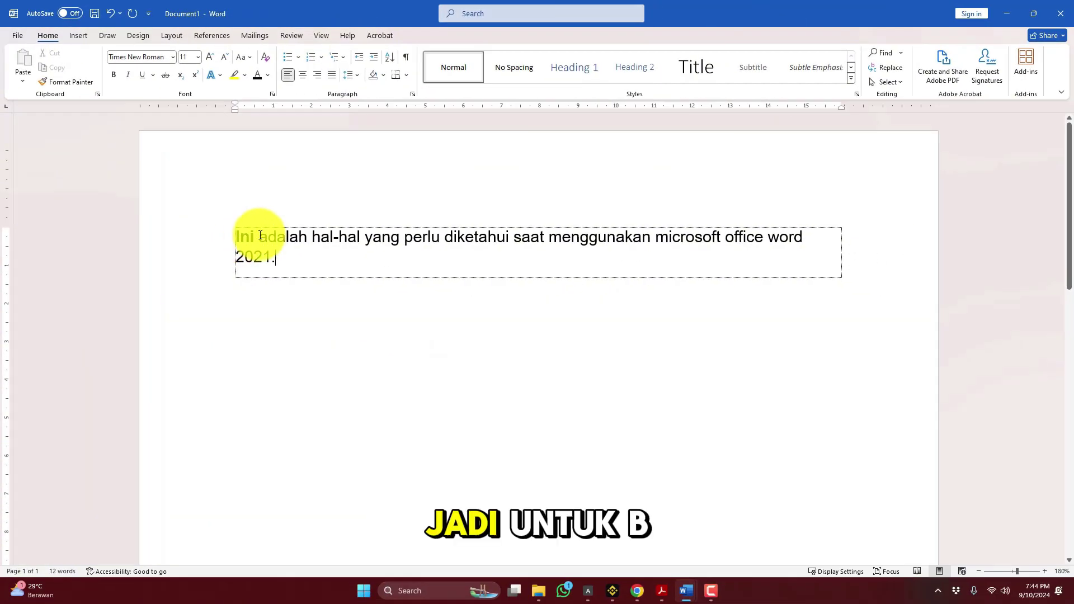
Make the word "adalah" in the sentence italic.
left_click_drag(260, 236, 191, 227)
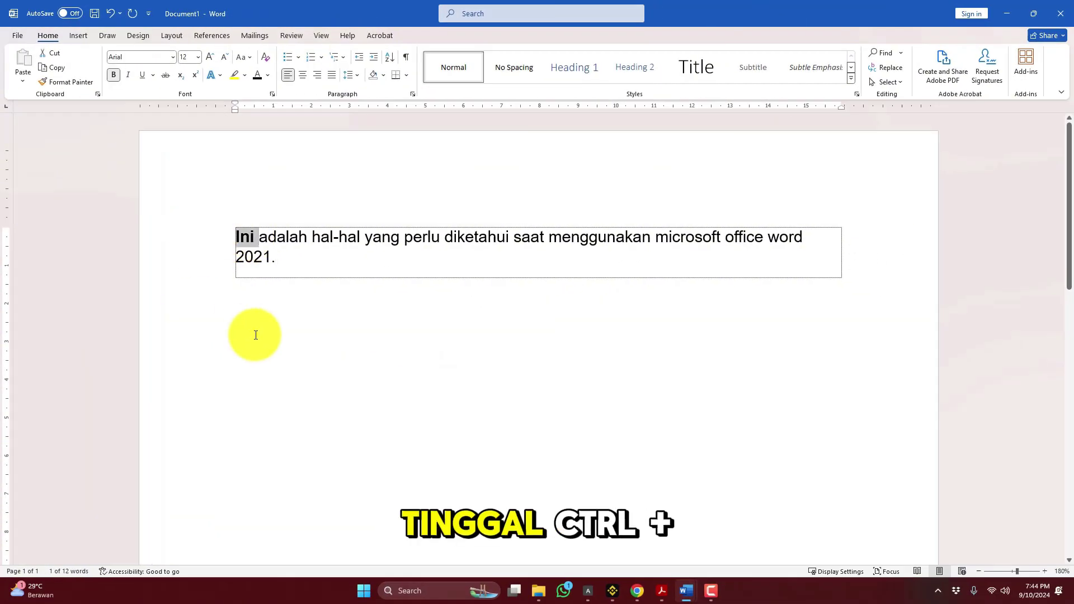
double_click(283, 239)
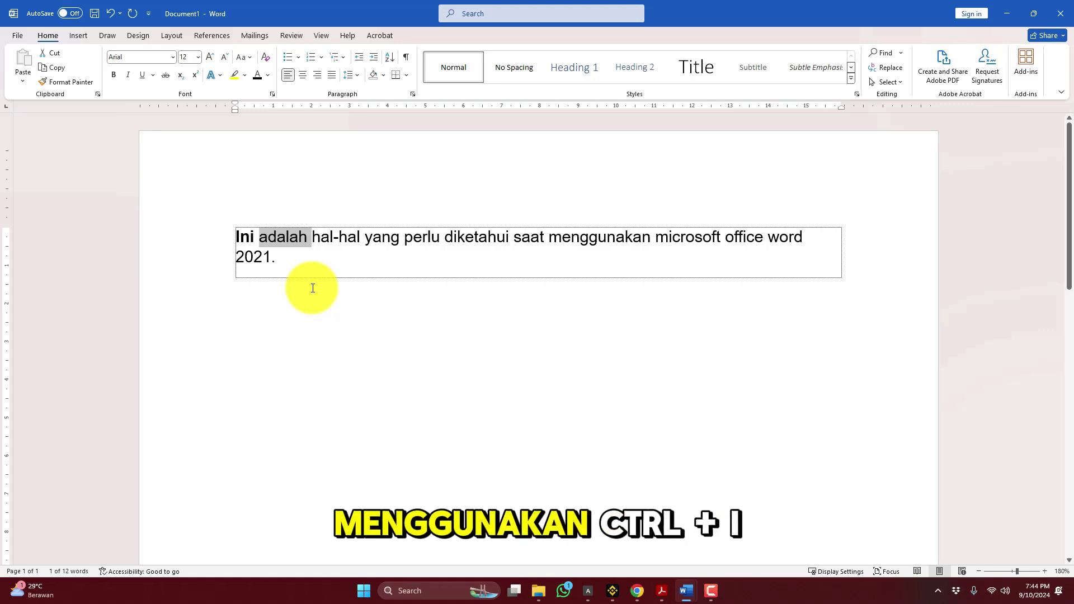
key("ctrl+i")
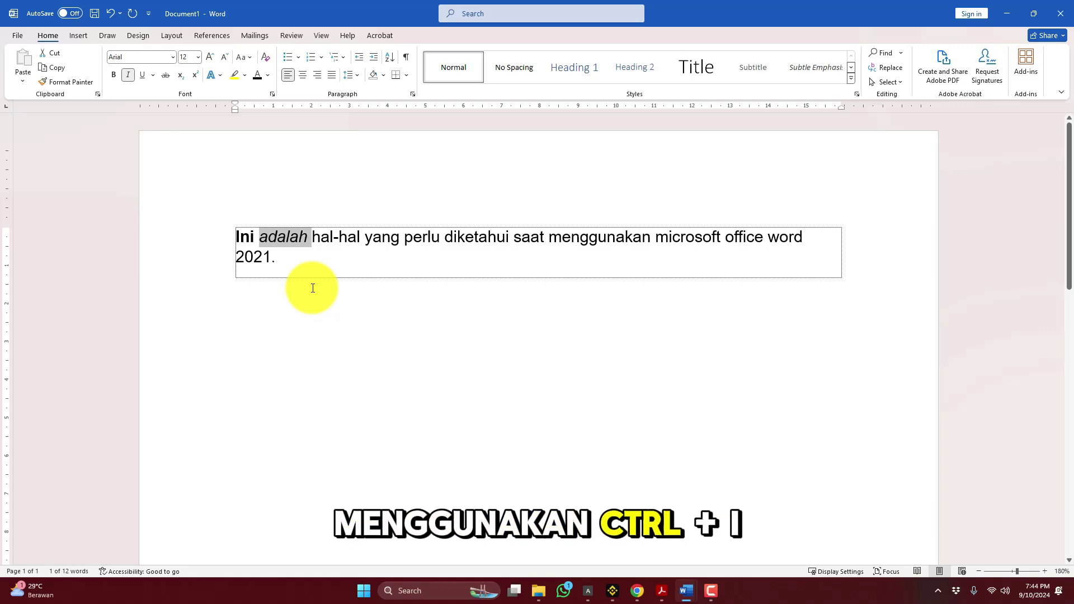
Underline the word "hal-hal" in the sentence and clear the selection.
left_click(317, 236)
left_click_drag(317, 236, 361, 237)
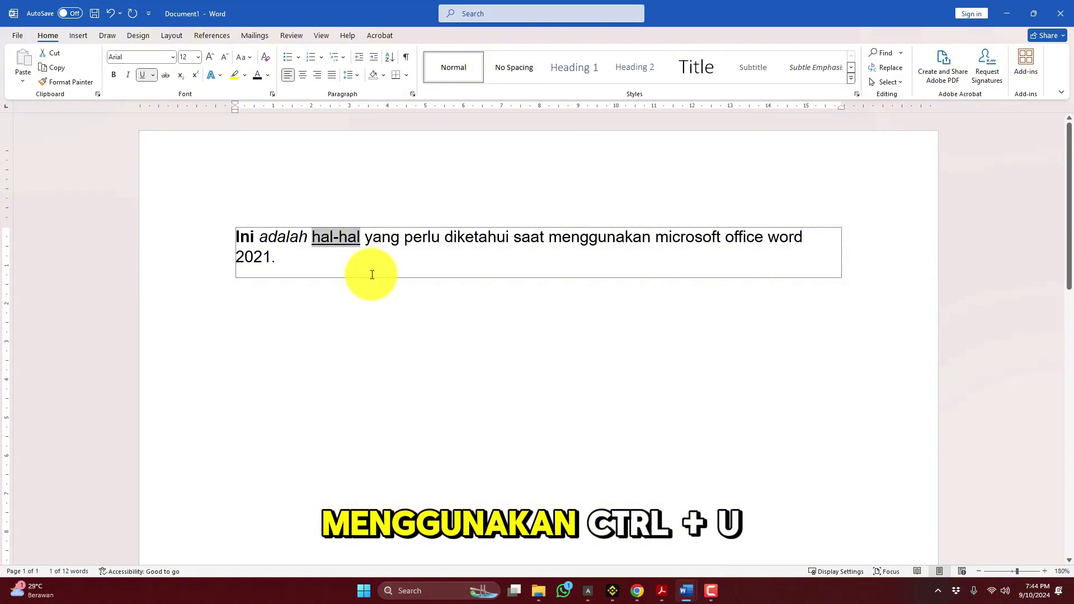
left_click(407, 306)
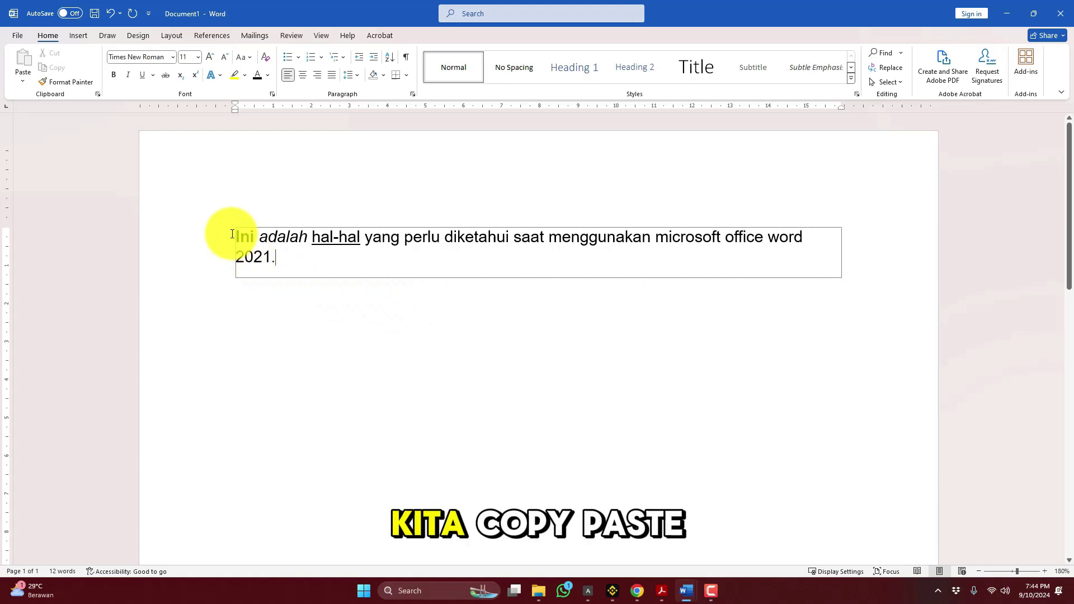
Try selecting the whole sentence and its first line only, clearing the selection each time.
left_click_drag(235, 234, 280, 250)
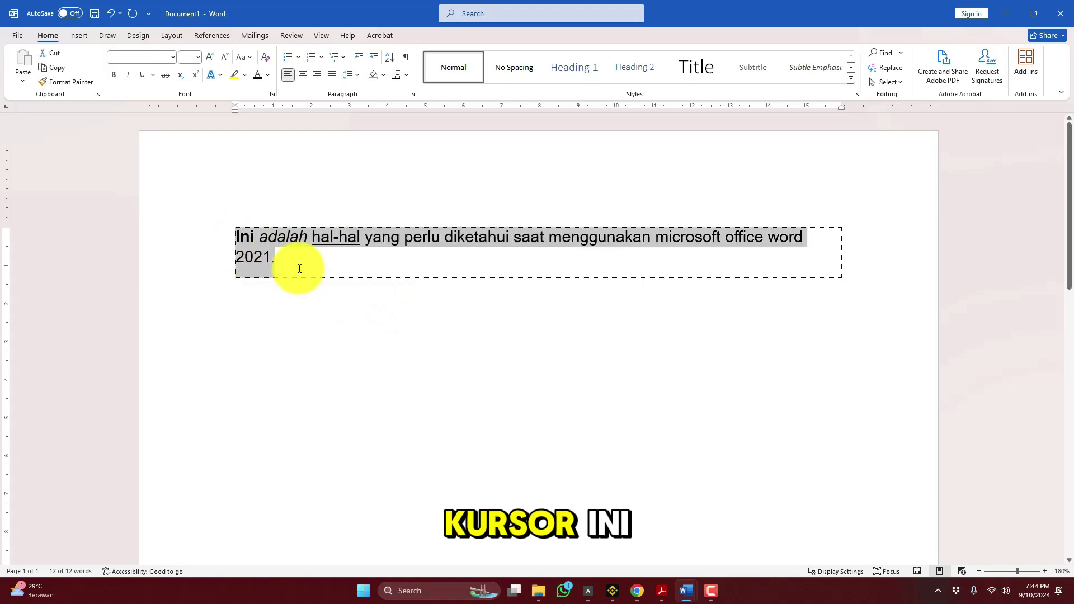
left_click(294, 269)
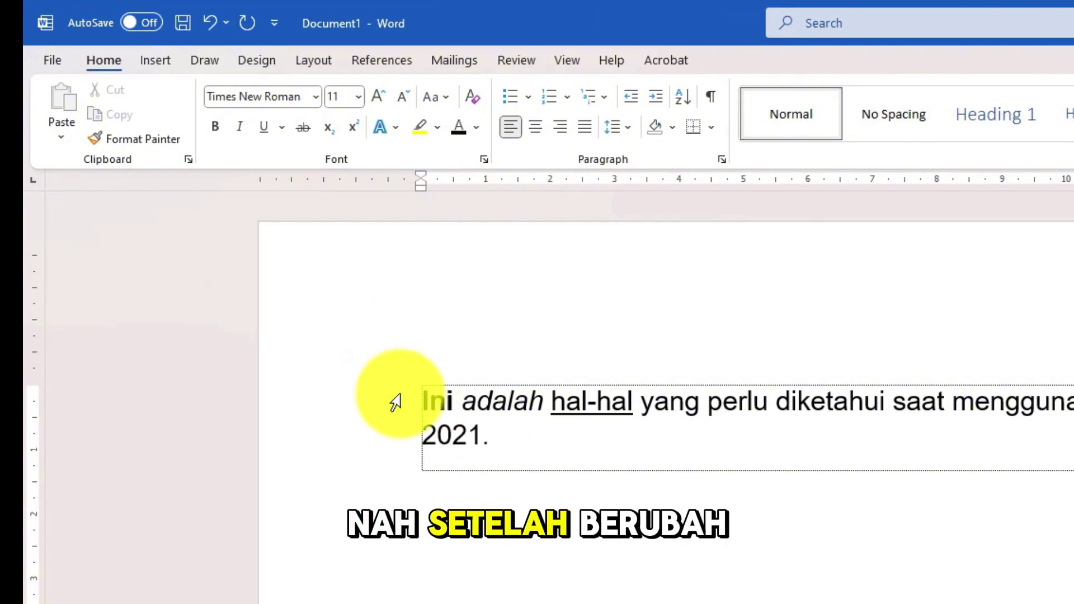
left_click(395, 401)
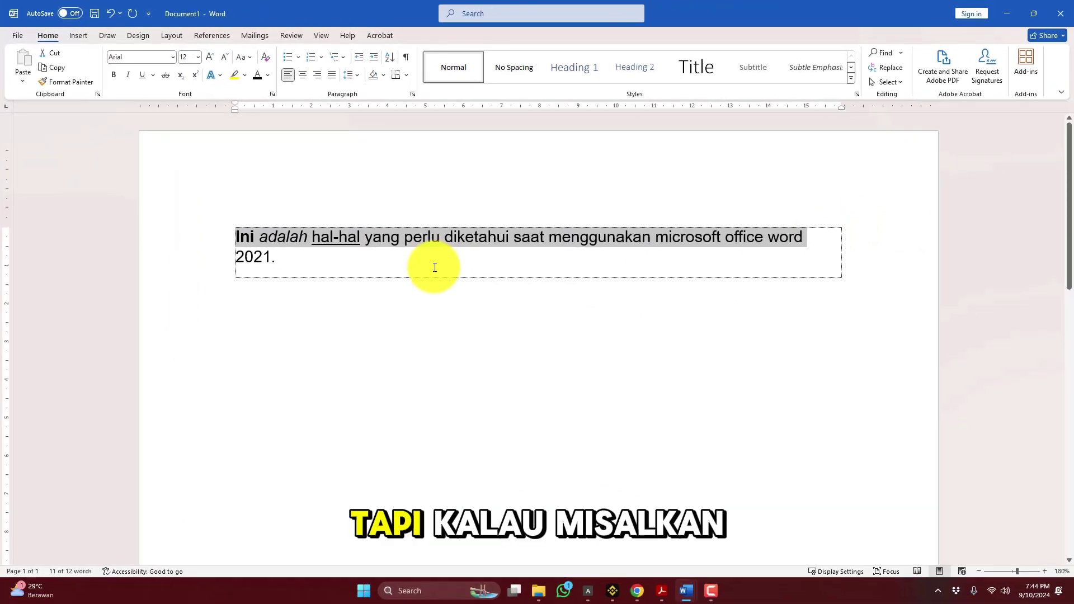
left_click(350, 270)
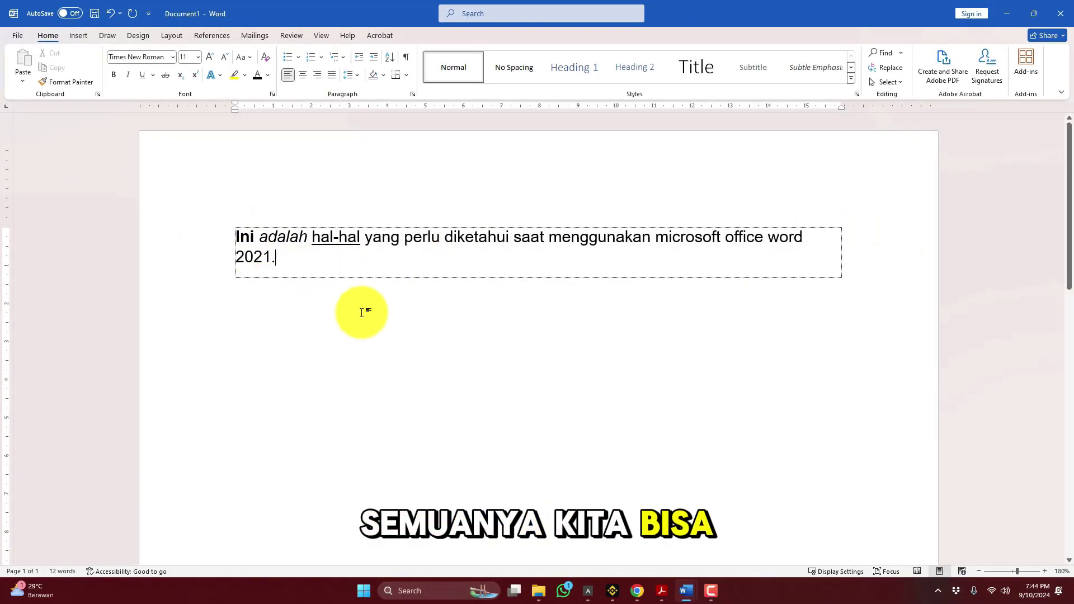
Copy the whole sentence and paste it four times after itself to build a five-sentence paragraph.
key("ctrl+a")
key("ctrl+c")
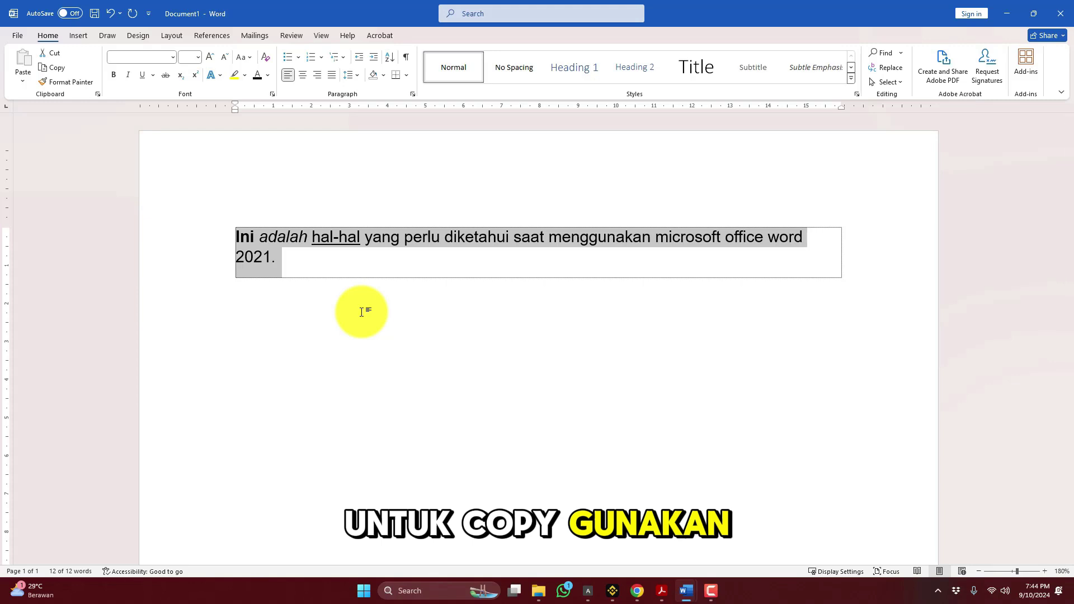
left_click(305, 290)
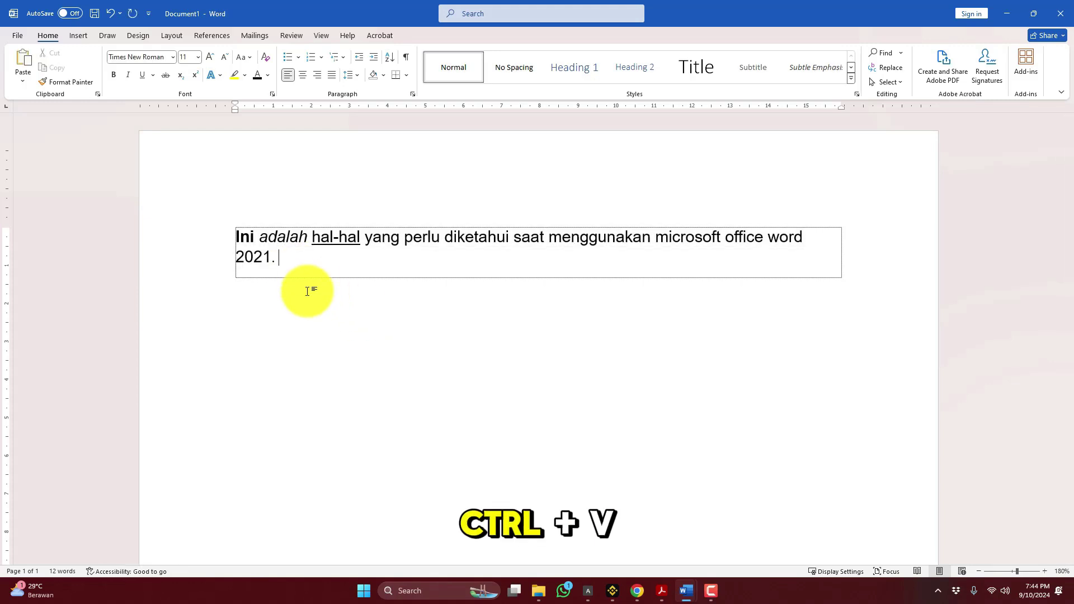
key("ctrl+v")
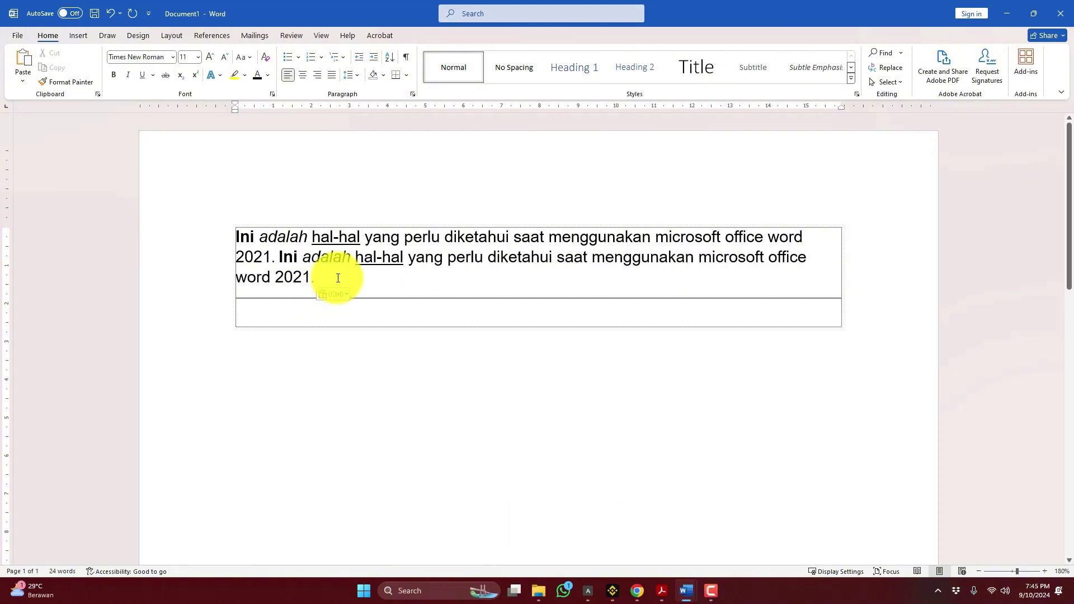
key("ctrl+v")
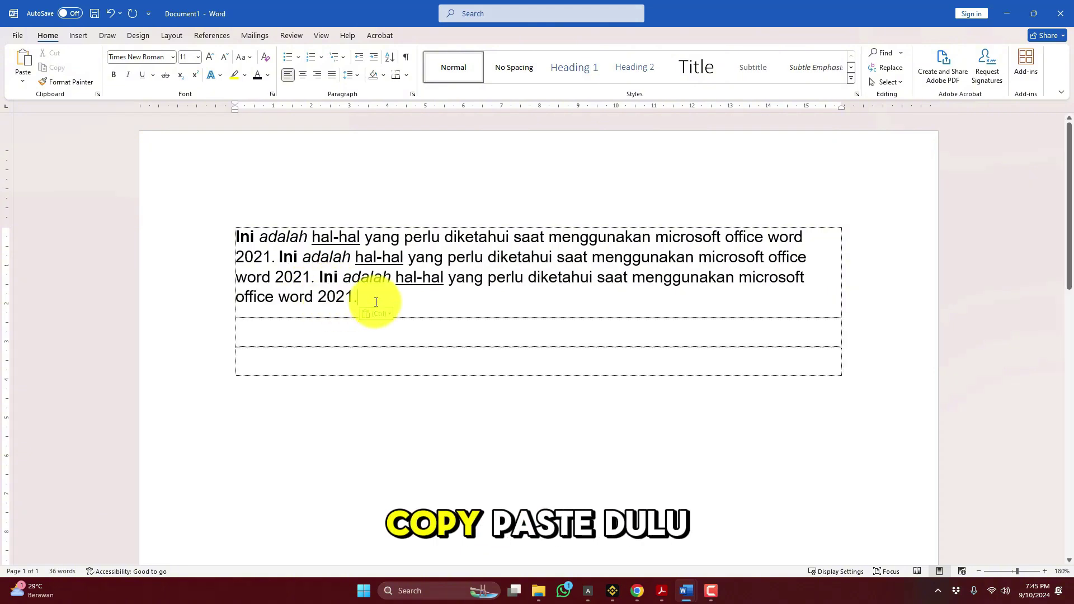
key("ctrl")
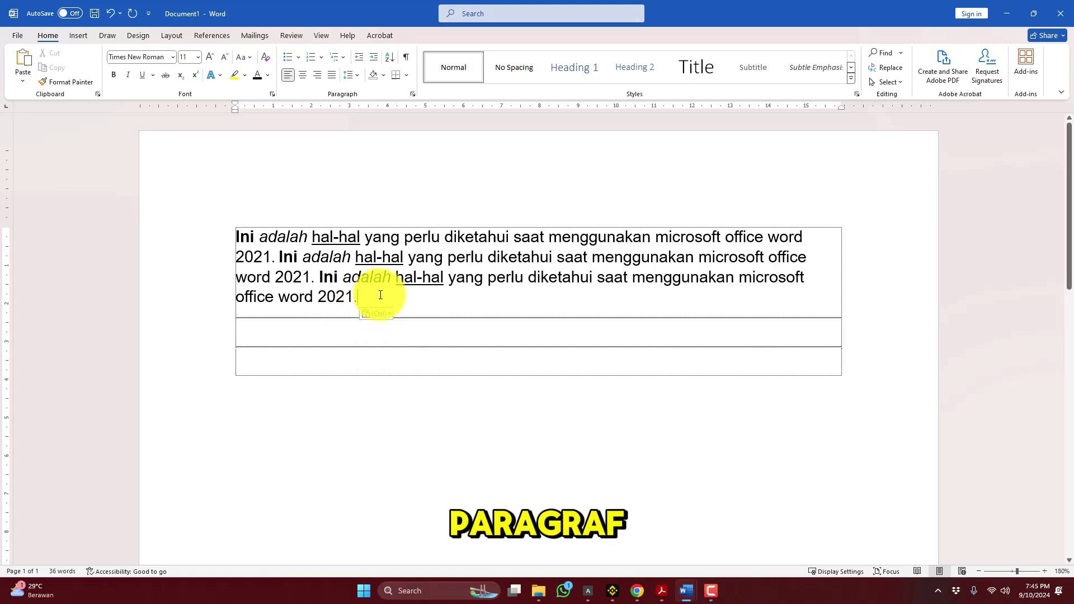
key("ctrl+v")
left_click(444, 311)
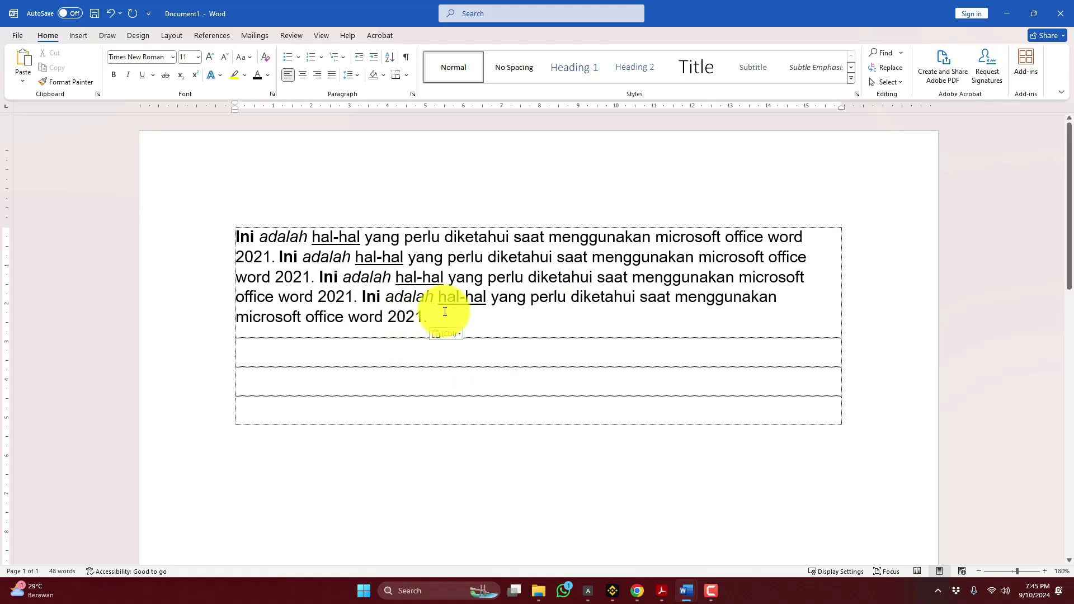
key("ctrl+v")
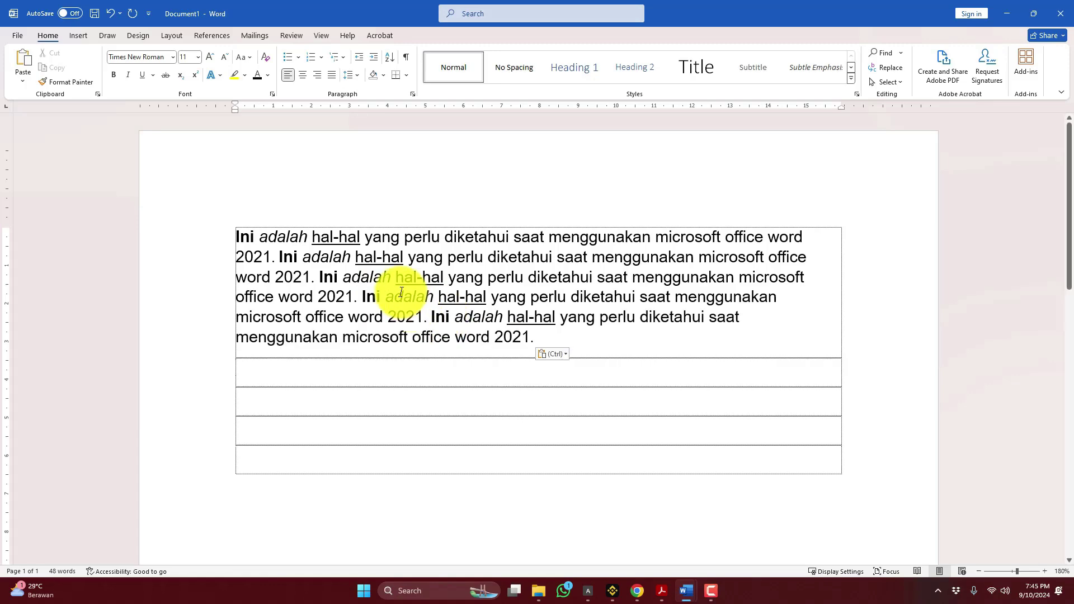
Copy the entire document content and paste it into the first empty paragraph below as a second paragraph.
key("ctrl+a")
key("ctrl+c")
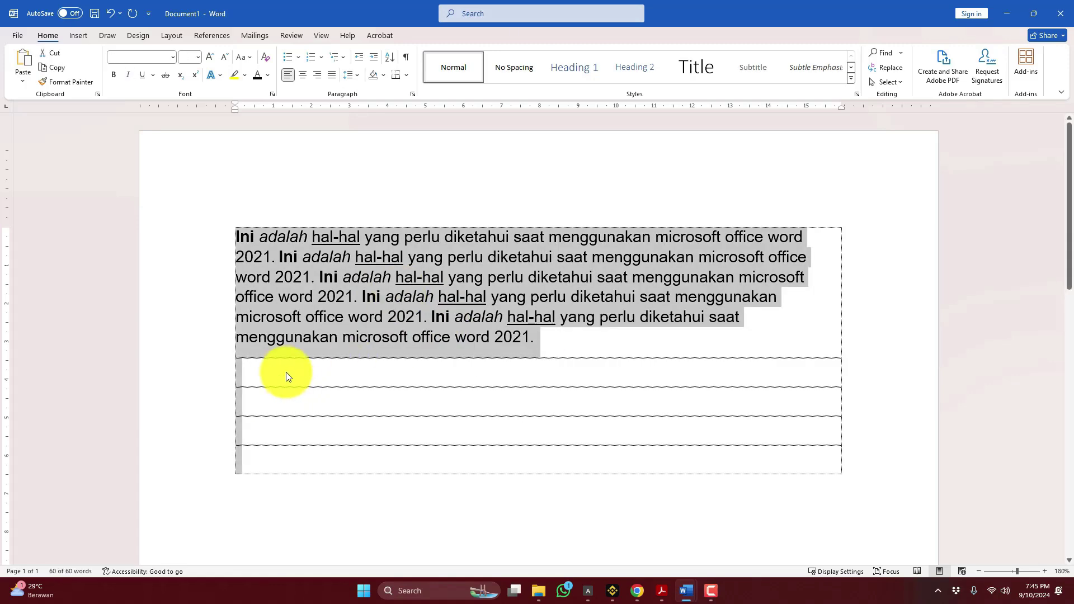
left_click(286, 371)
key("ctrl+v")
scroll(291, 358, "down", 2)
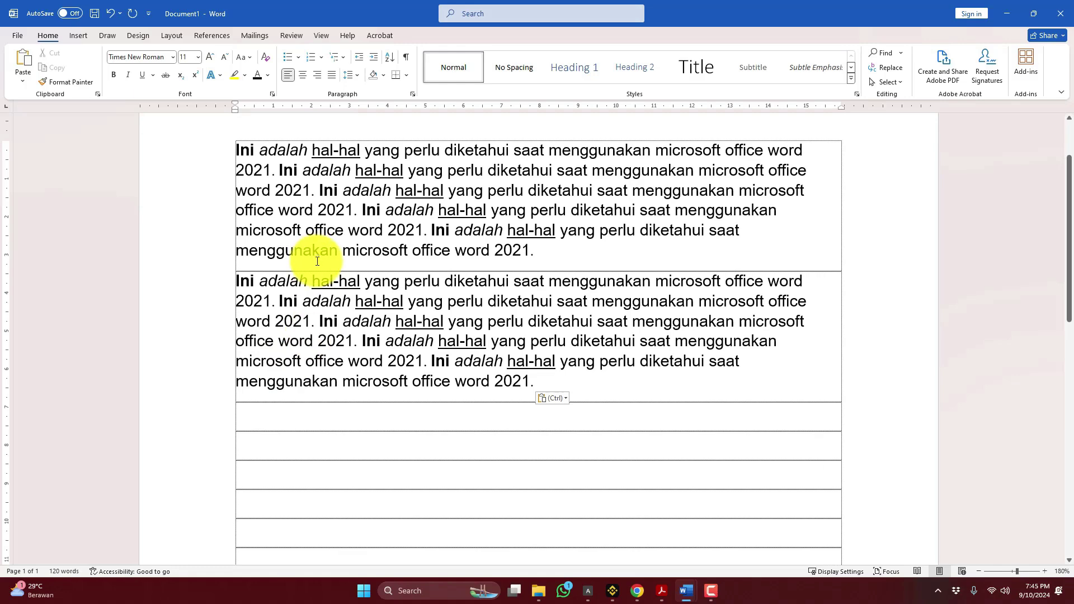
scroll(317, 264, "up", 1)
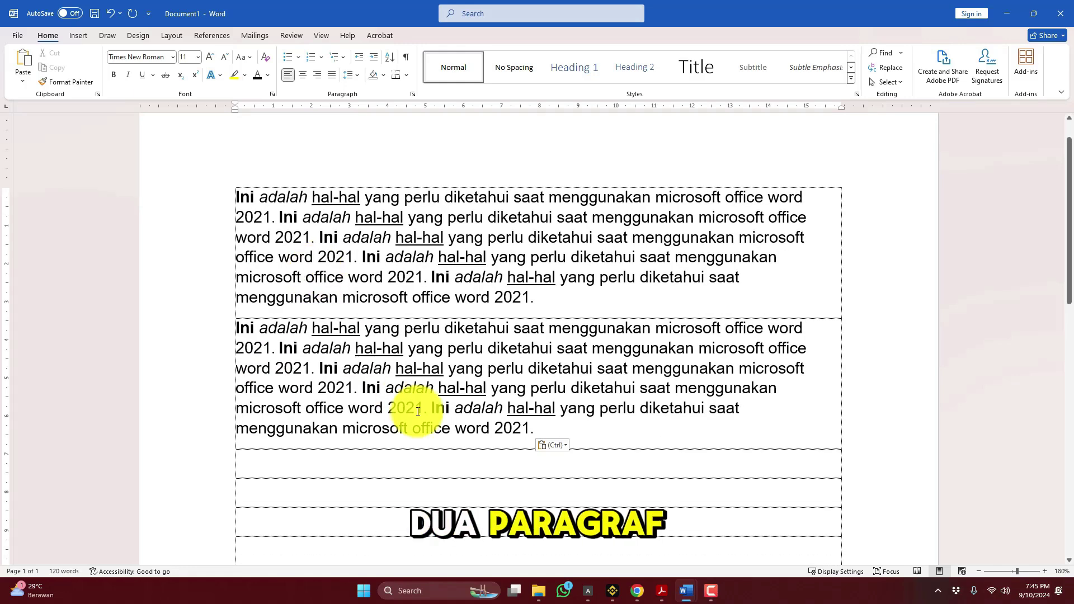
Paste the copied text again in the empty line below the second paragraph to create a third paragraph.
left_click(279, 464)
key("ctrl+v")
scroll(312, 412, "down", 3)
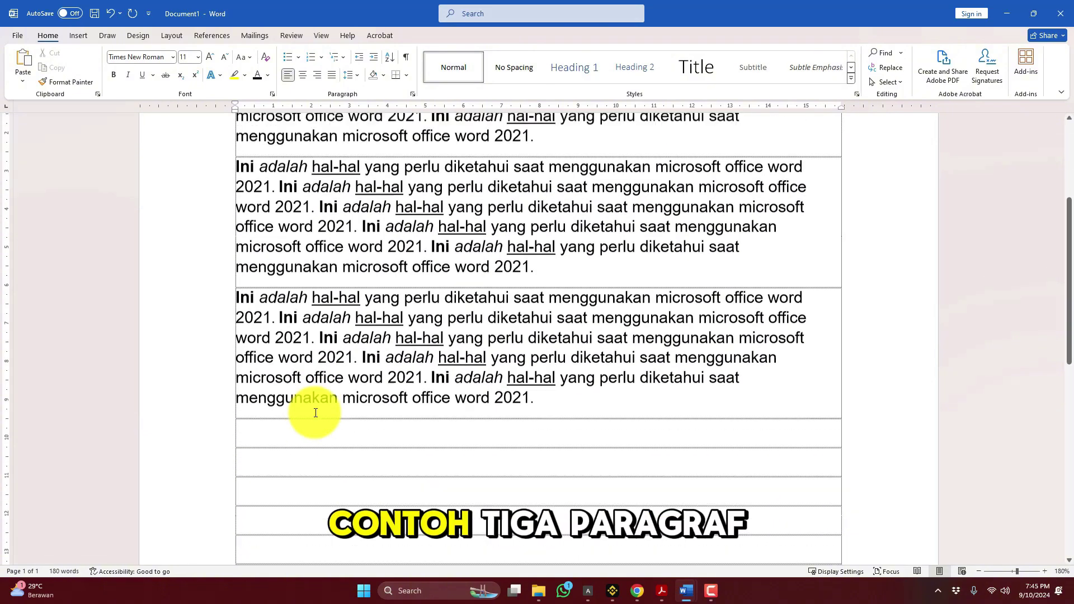
scroll(315, 412, "up", 4)
scroll(315, 413, "down", 2)
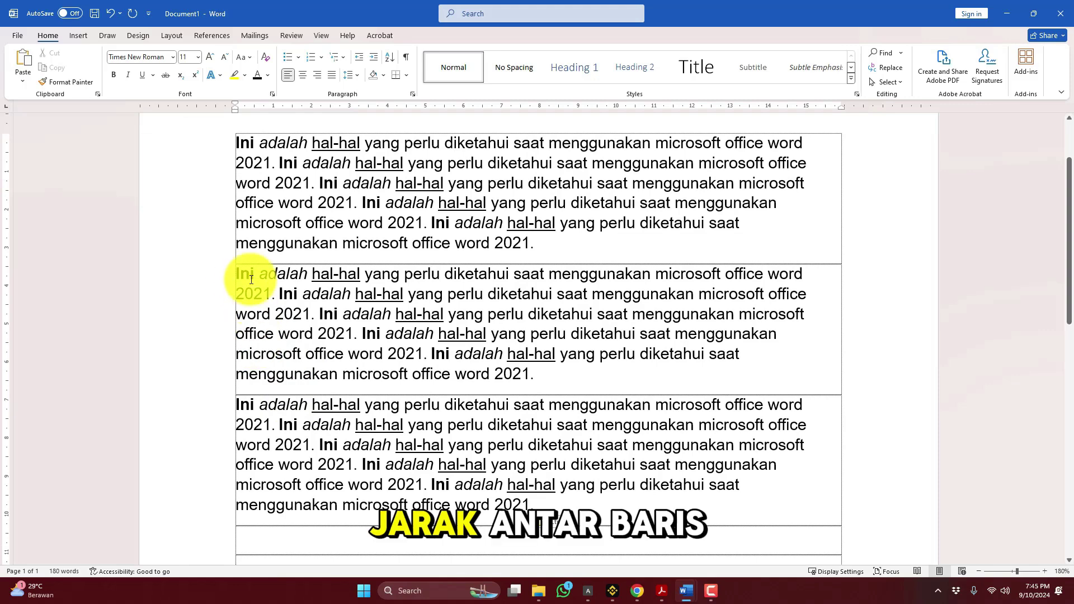
Highlight the first and second lines of the first paragraph in turn, and place the cursor in its third line.
left_click_drag(236, 143, 842, 146)
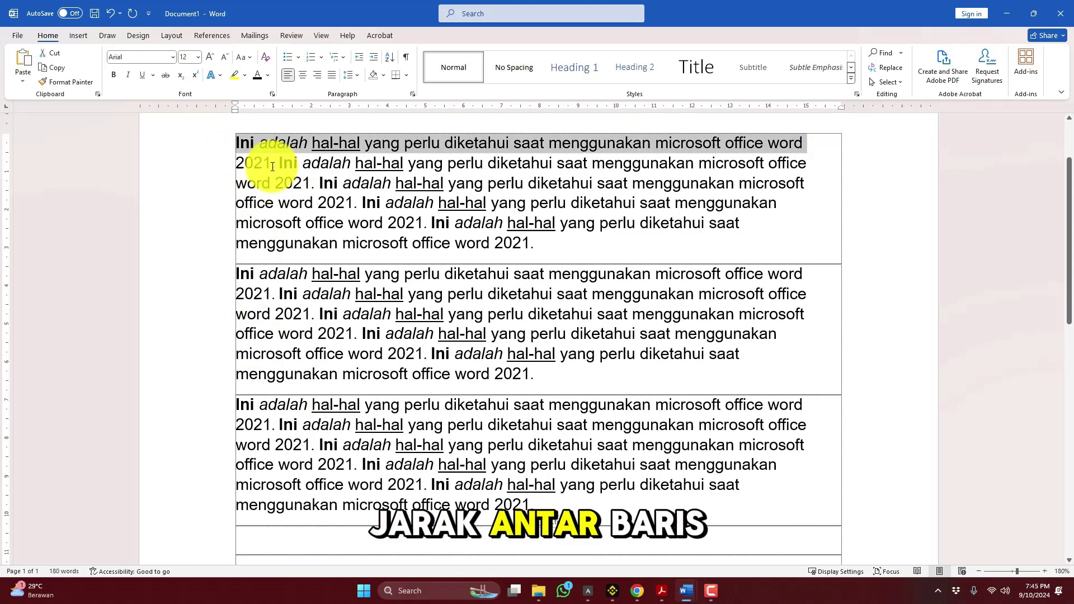
left_click_drag(240, 157, 857, 167)
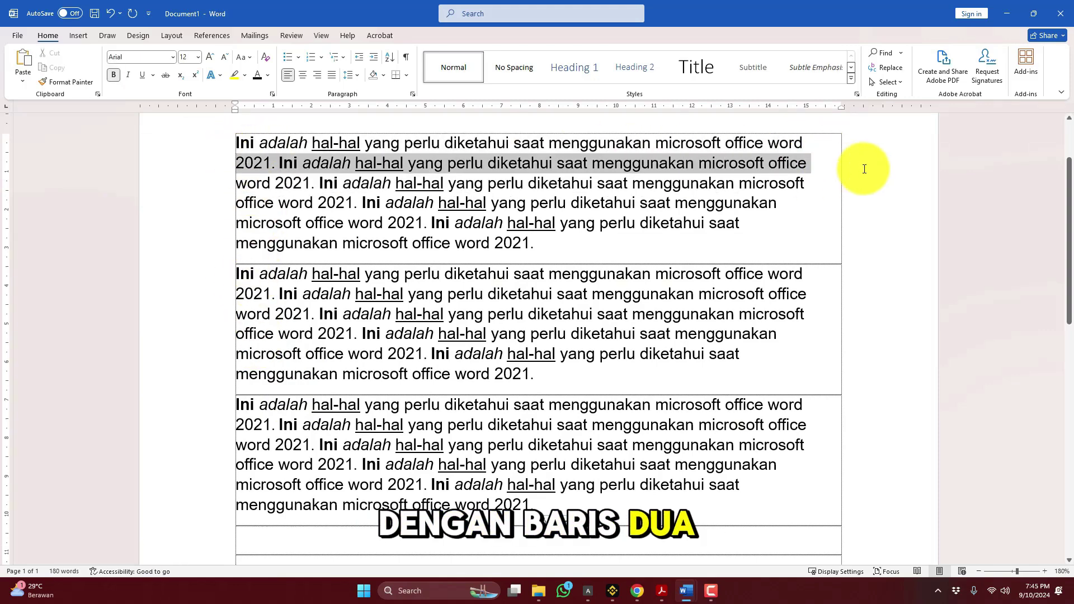
scroll(470, 208, "up", 2)
left_click(221, 190)
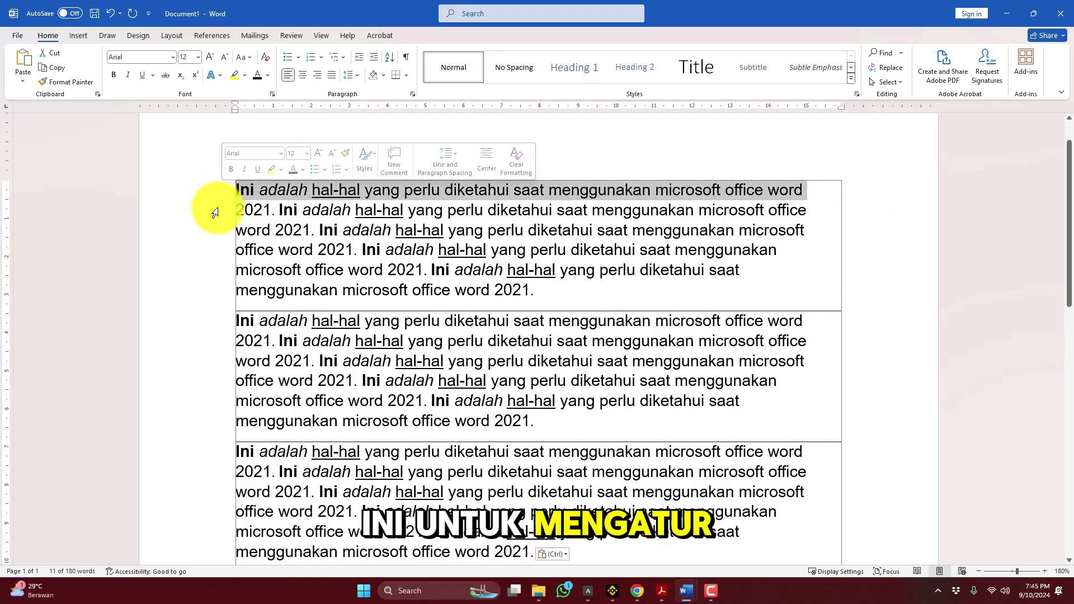
left_click(217, 209)
left_click(342, 237)
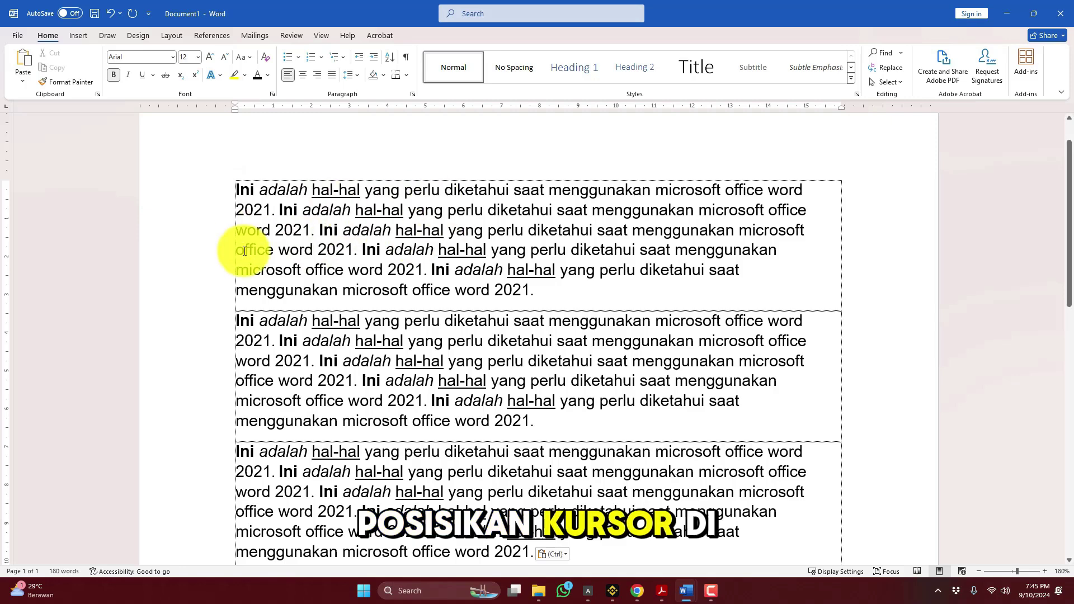
left_click(361, 230)
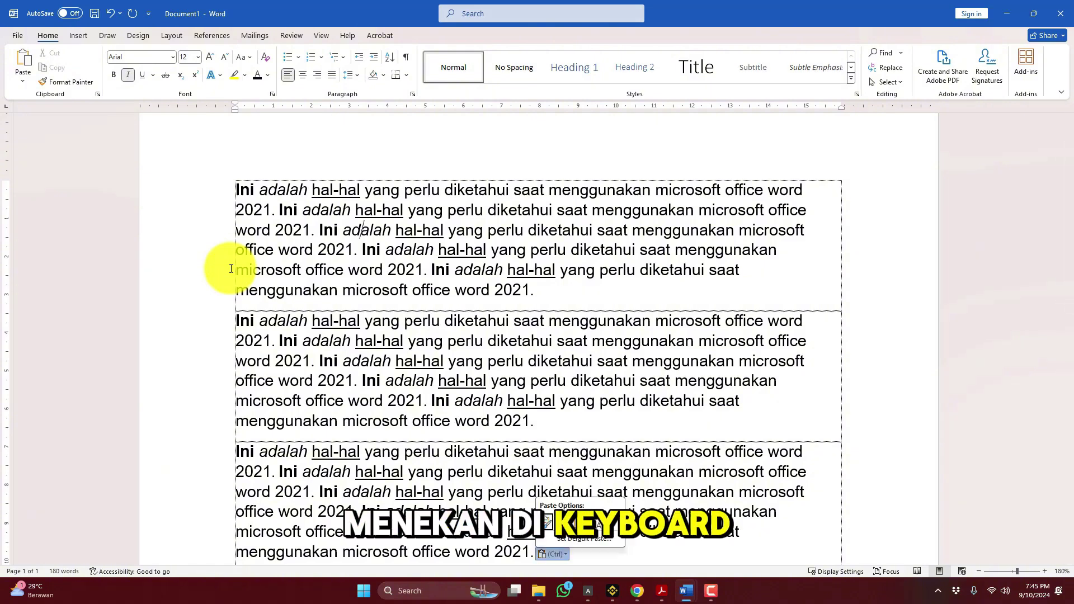
Set the whole document's paragraph spacing to 0 pt after and its line spacing to Single.
key("ctrl+a")
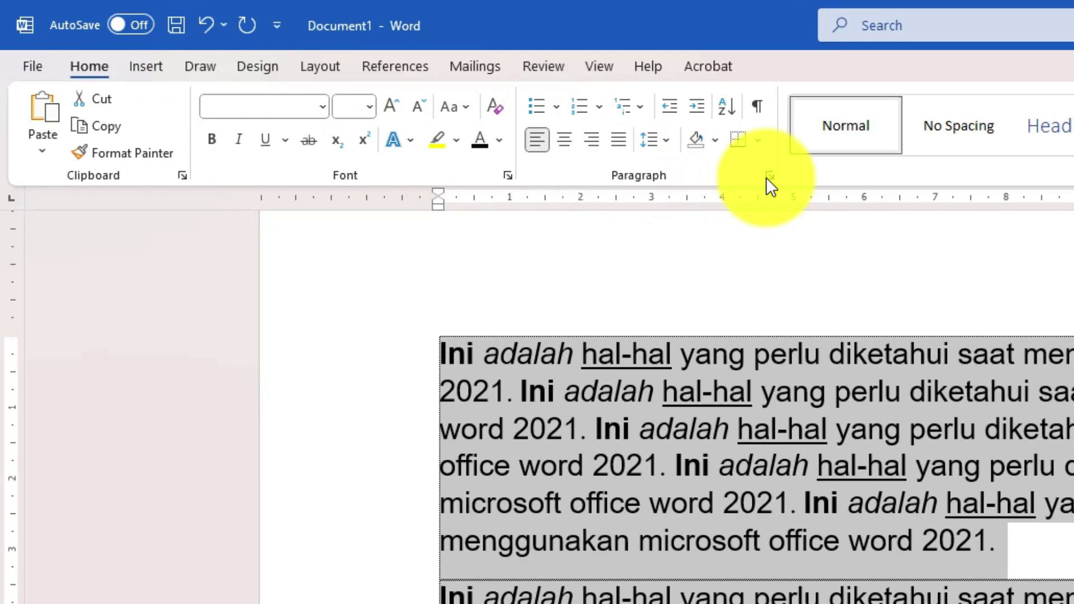
left_click(768, 176)
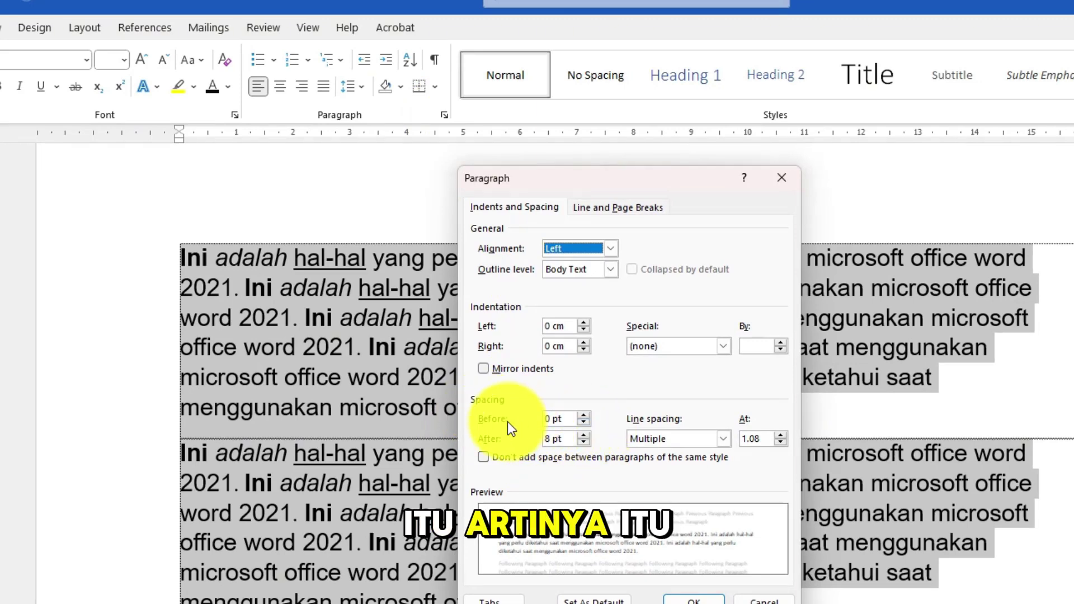
left_click(583, 442)
left_click(583, 442)
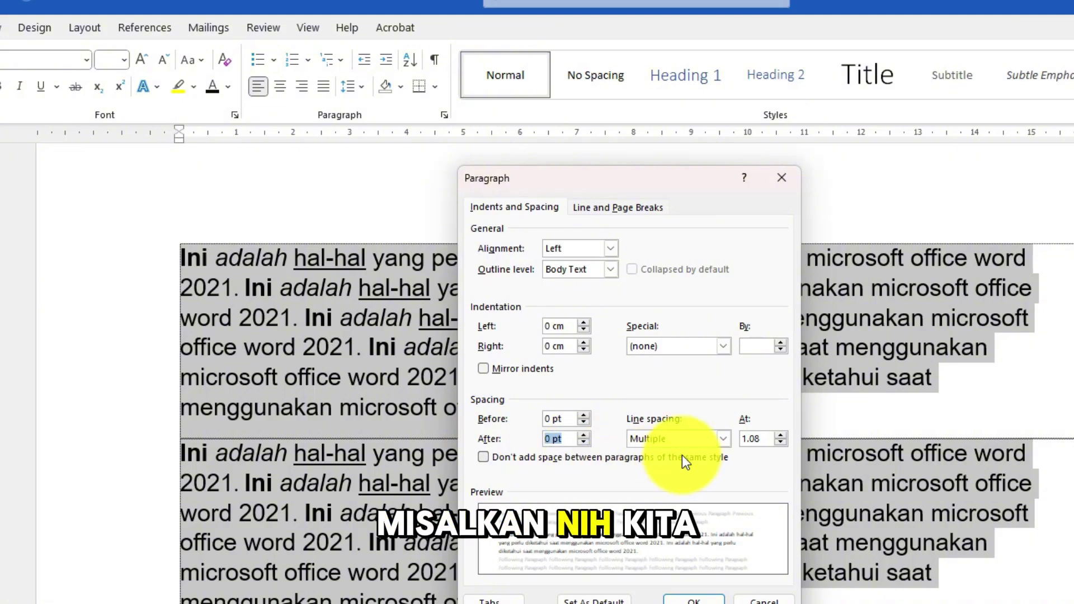
left_click(671, 439)
left_click(643, 451)
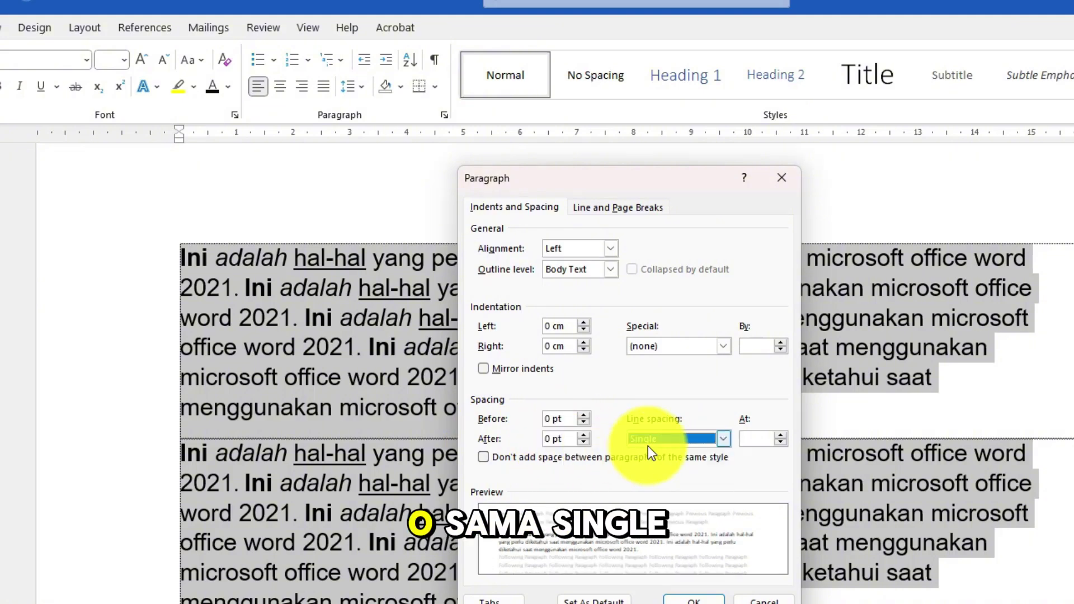
left_click(696, 600)
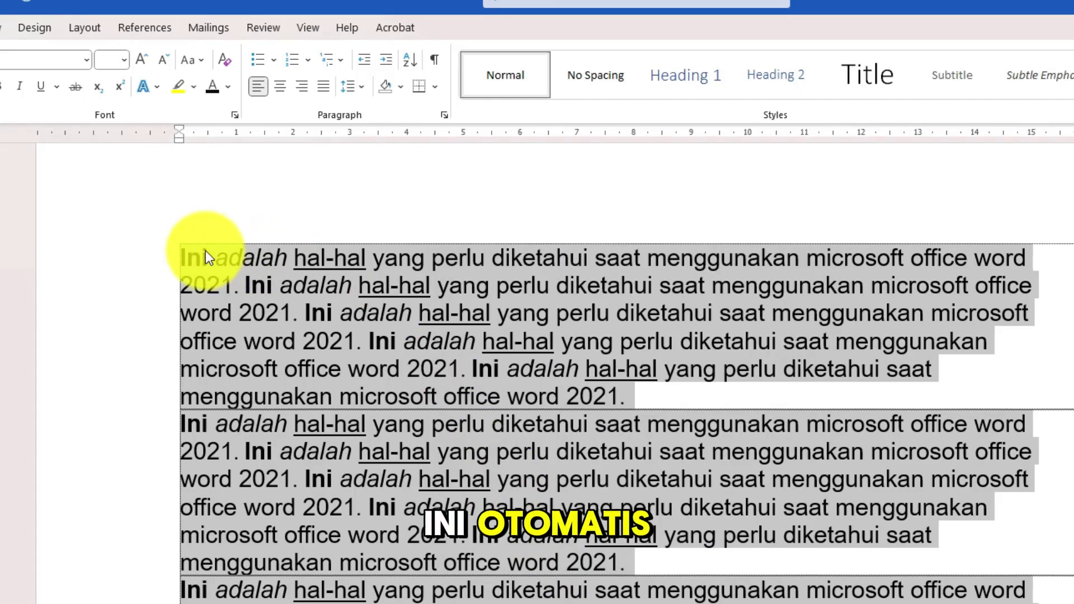
Set the paragraph spacing of the whole document to 6 pt before and 12 pt after.
left_click(180, 255)
key("ctrl+a")
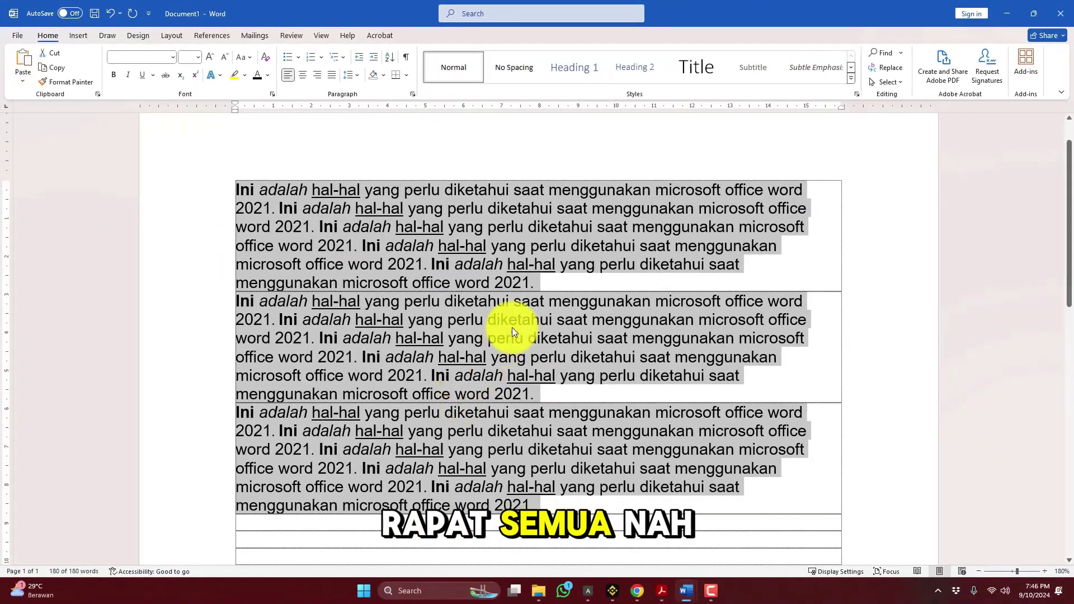
left_click(412, 94)
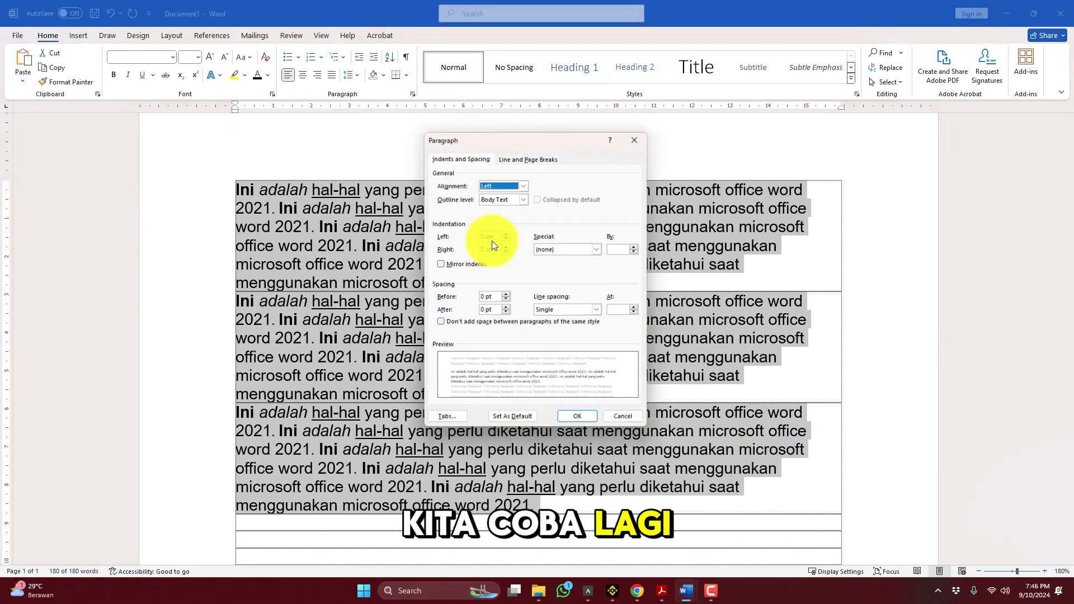
left_click(505, 295)
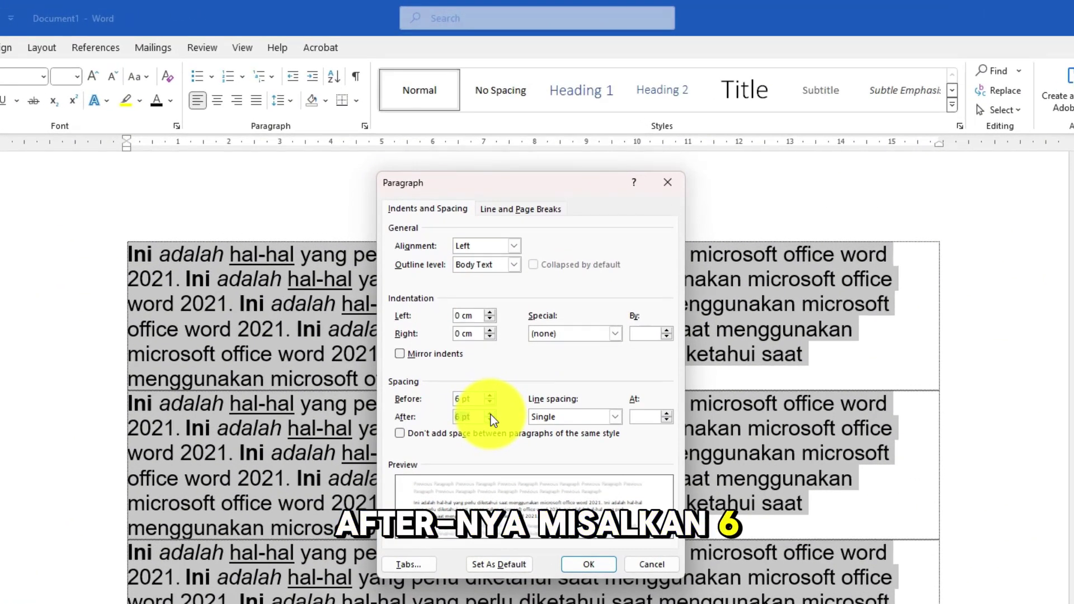
left_click(489, 414)
left_click(490, 413)
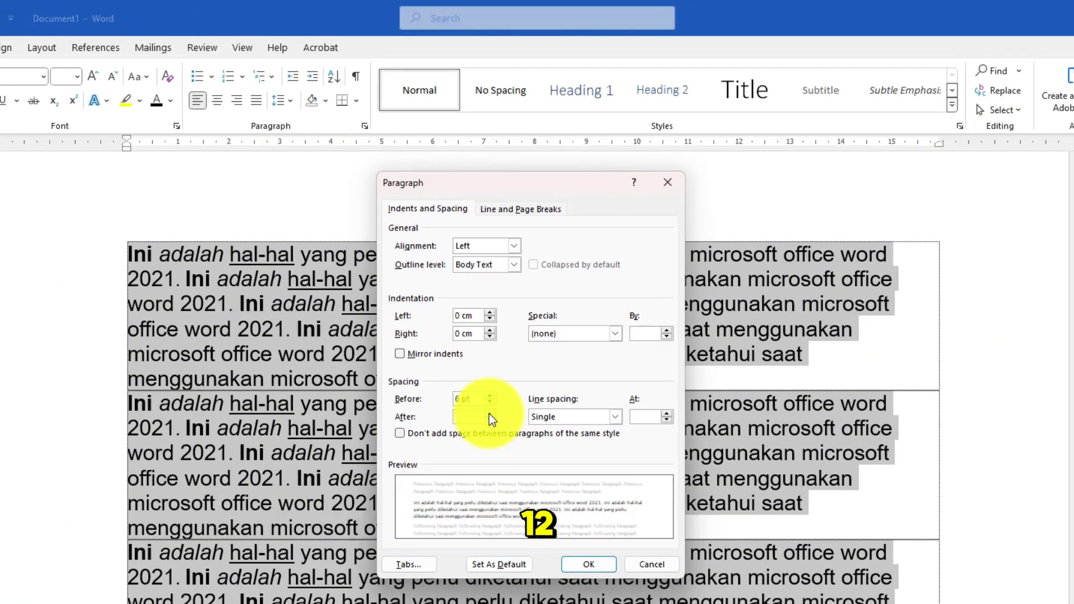
left_click(589, 565)
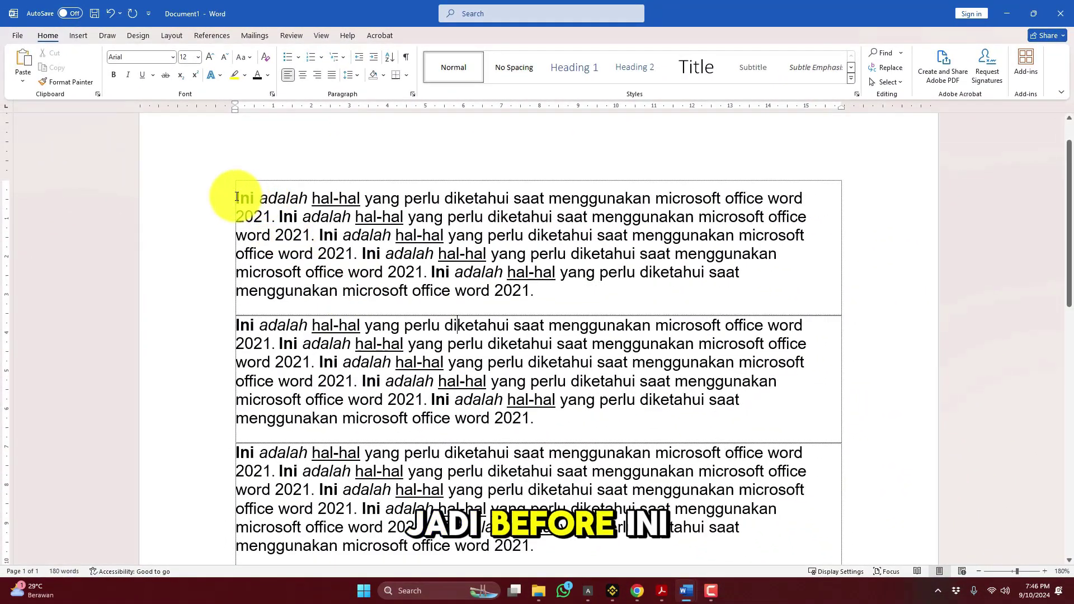
Highlight the first paragraph to show its extent, and set its spacing before to 0 pt.
left_click_drag(237, 196, 479, 284)
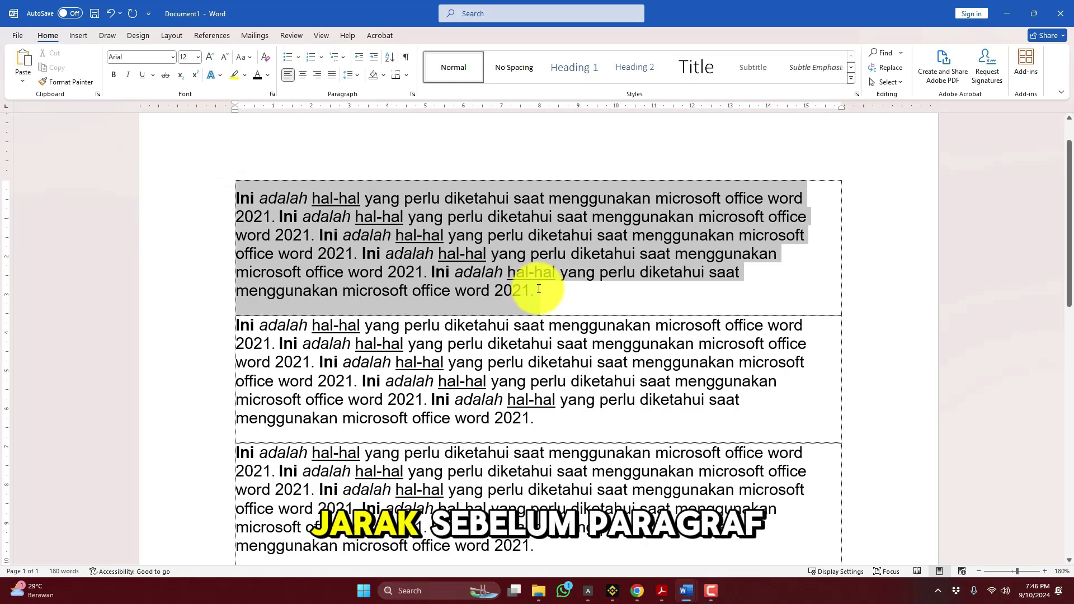
left_click(245, 187)
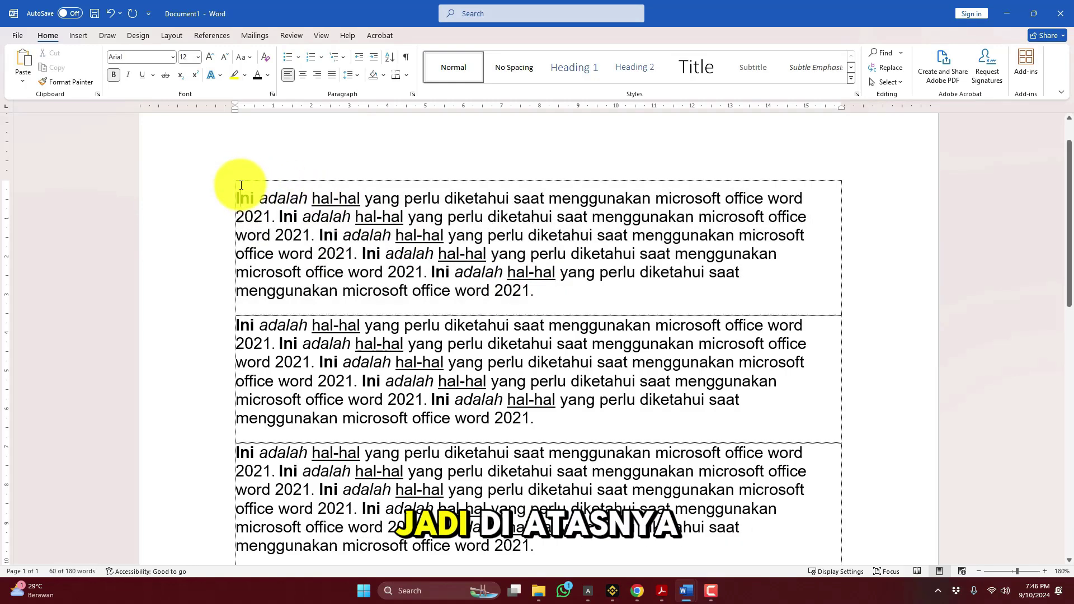
left_click(253, 217)
left_click(413, 95)
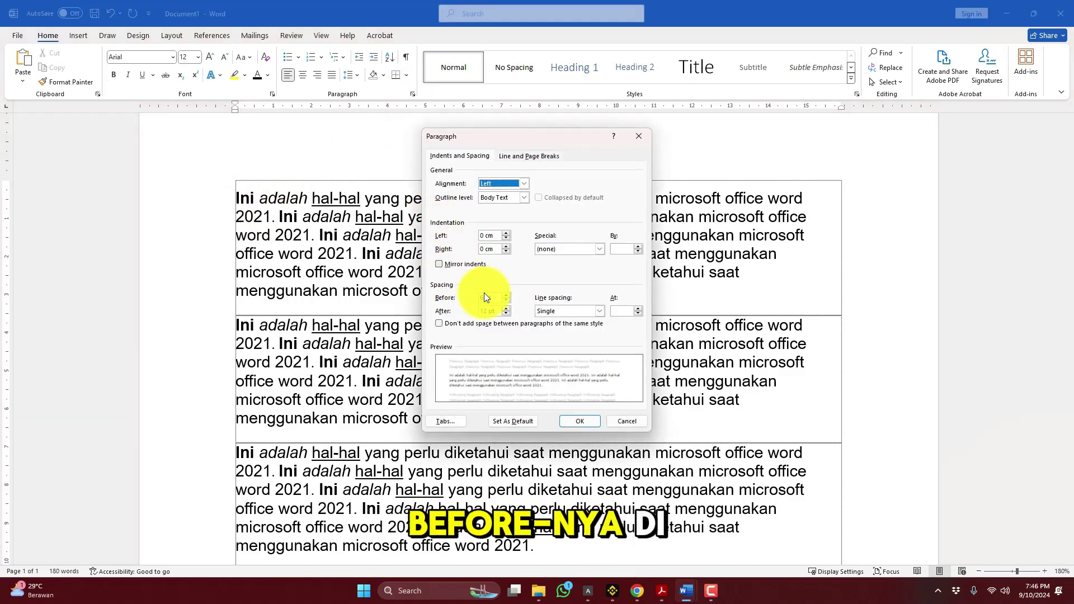
left_click(579, 421)
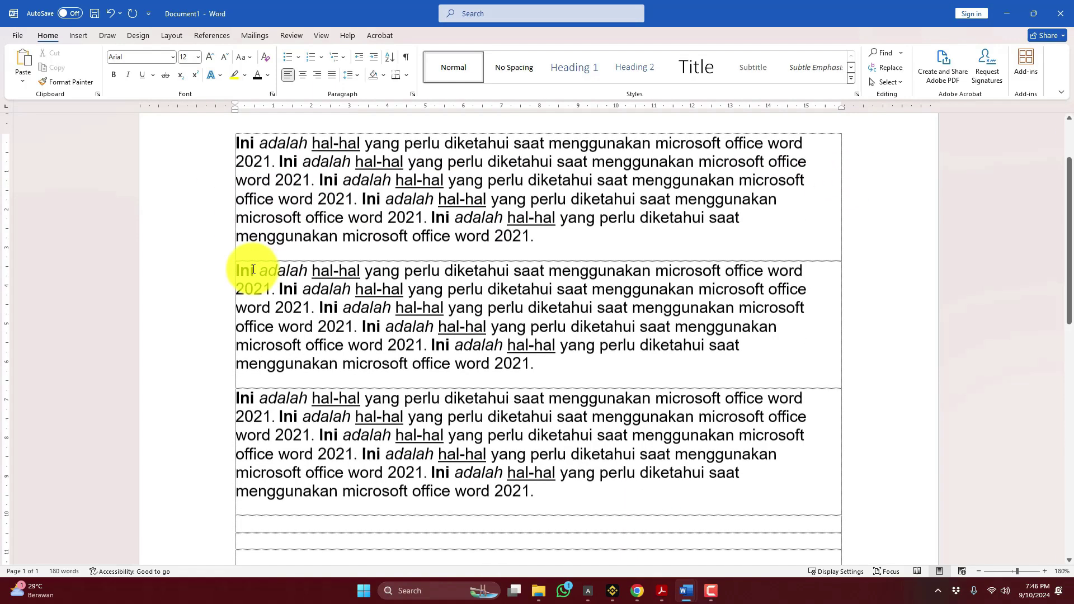
Highlight the opening words of the first and second lines of the first paragraph in turn.
scroll(251, 271, "down", 1)
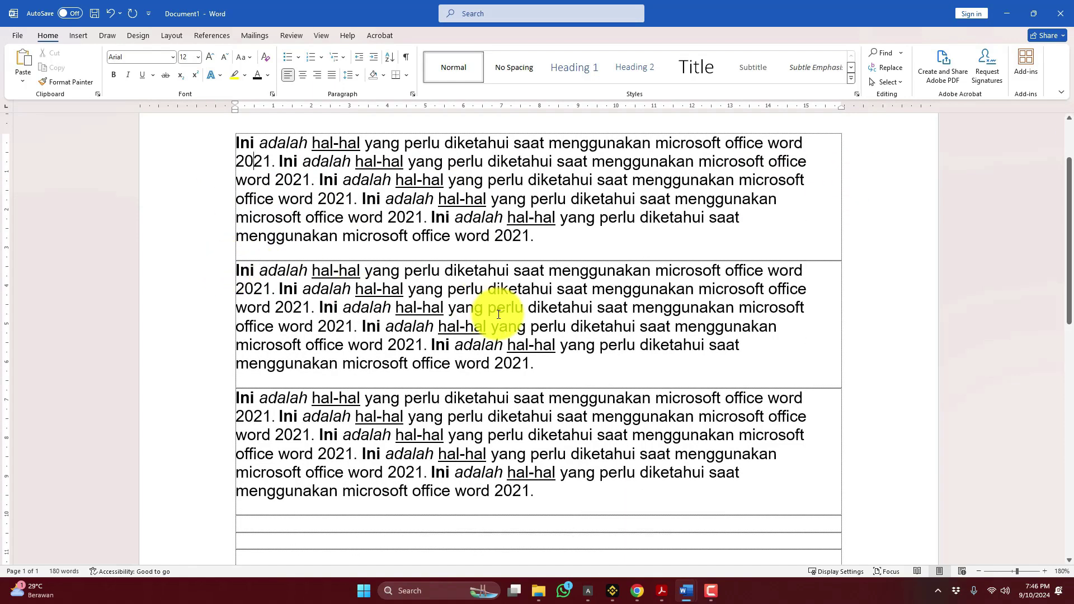
scroll(336, 274, "up", 1)
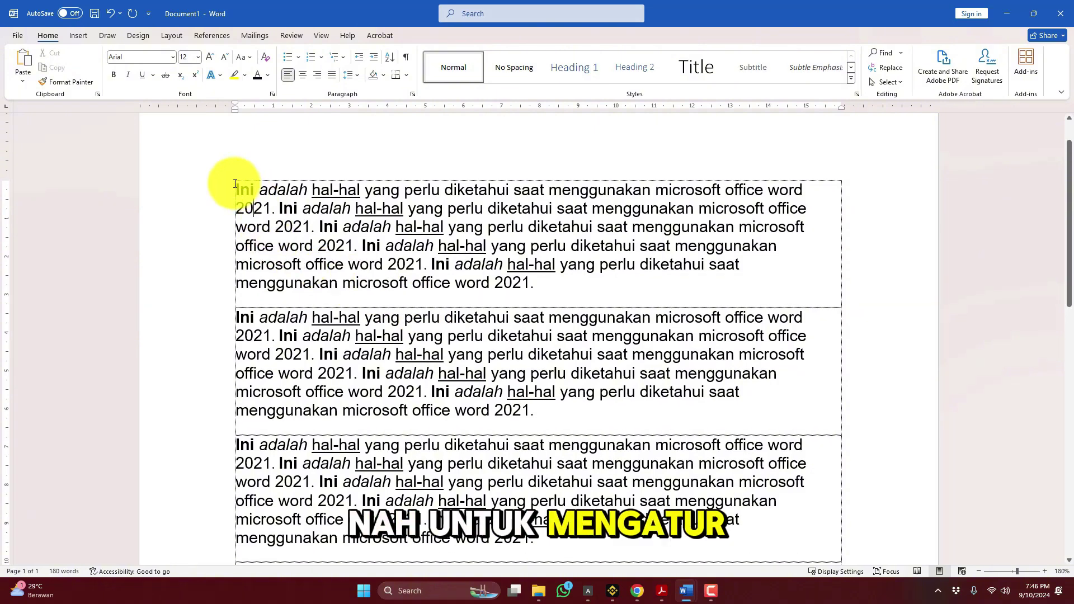
left_click_drag(235, 183, 455, 185)
left_click_drag(235, 208, 447, 209)
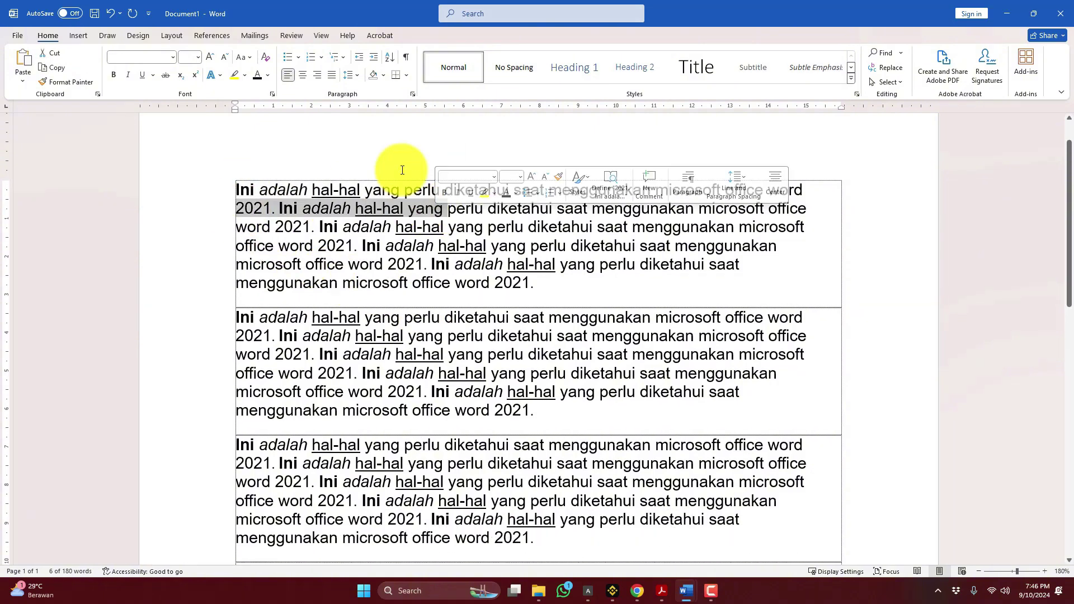
Set the first paragraph's line spacing to 1.5 lines.
left_click(335, 209)
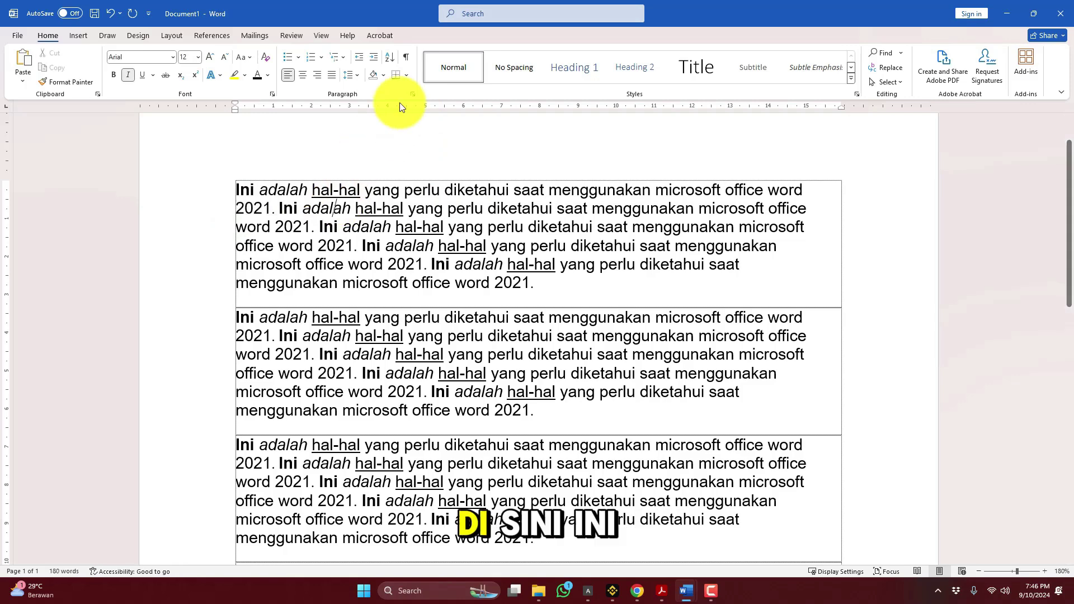
left_click(411, 93)
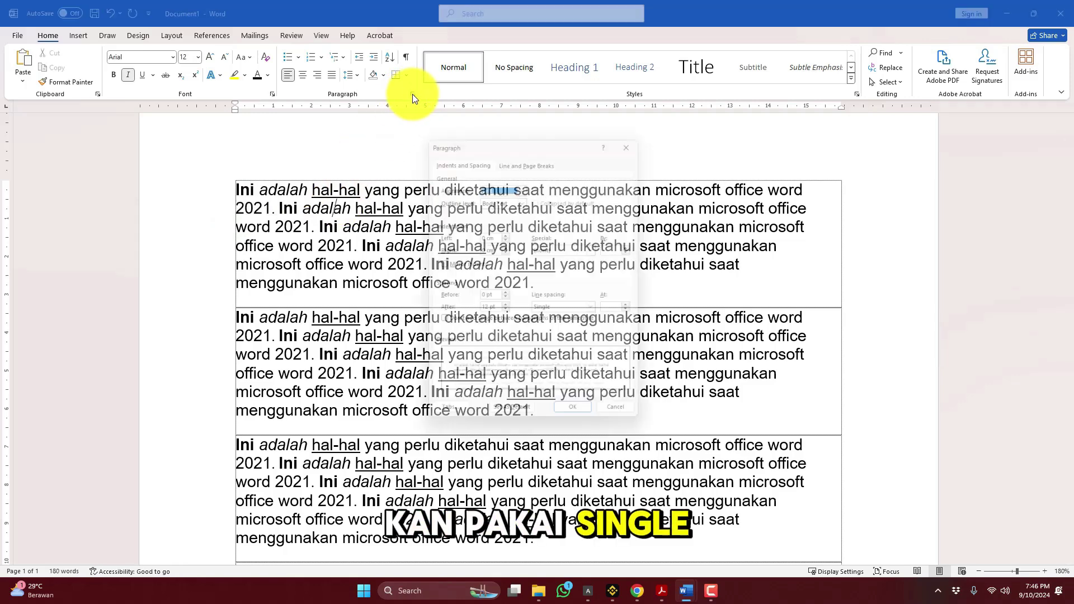
left_click(555, 311)
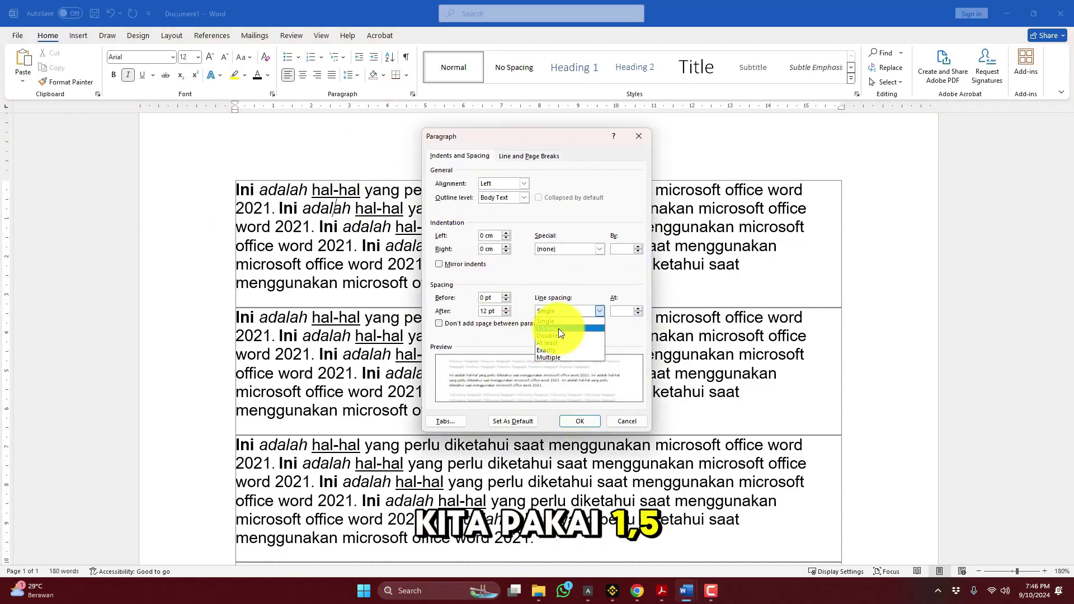
left_click(560, 330)
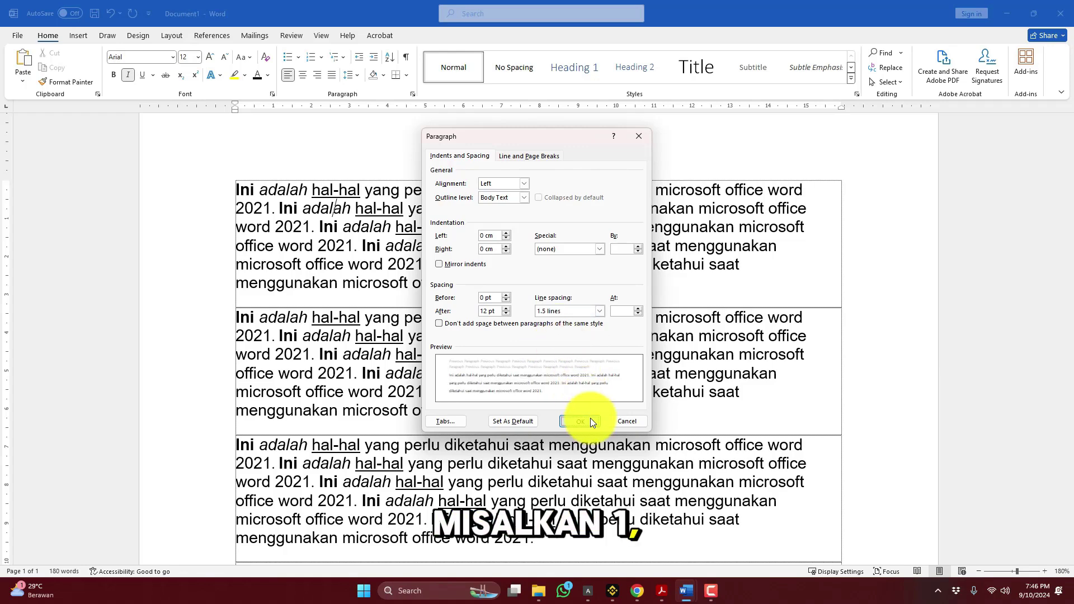
left_click(592, 422)
Highlight the first three lines of the first paragraph in turn and review its line spacing setting without changing it.
left_click_drag(235, 189, 625, 194)
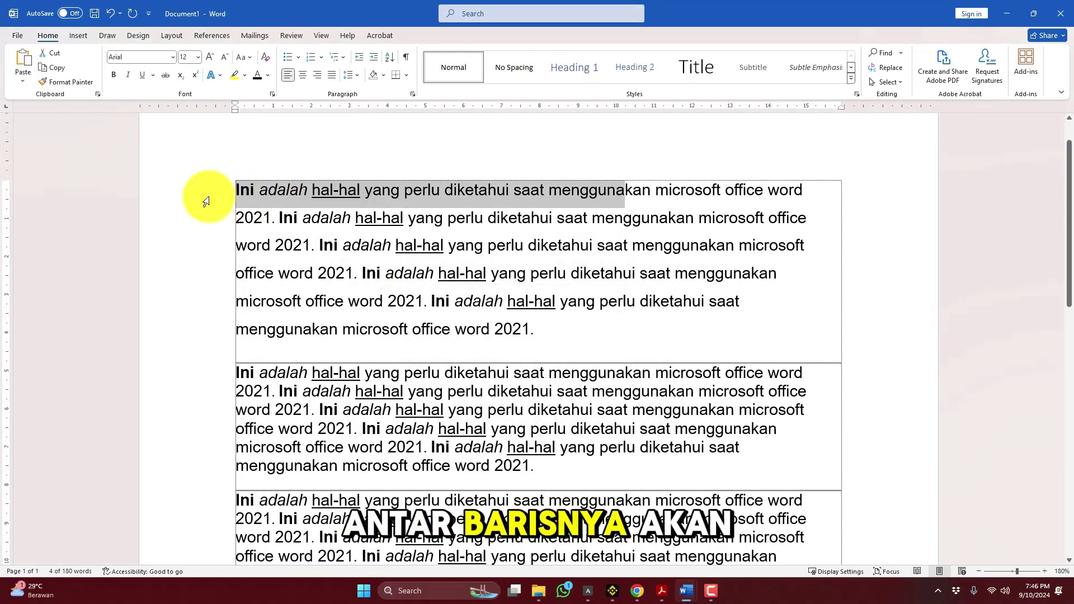
left_click(207, 202)
left_click(210, 221)
left_click(210, 249)
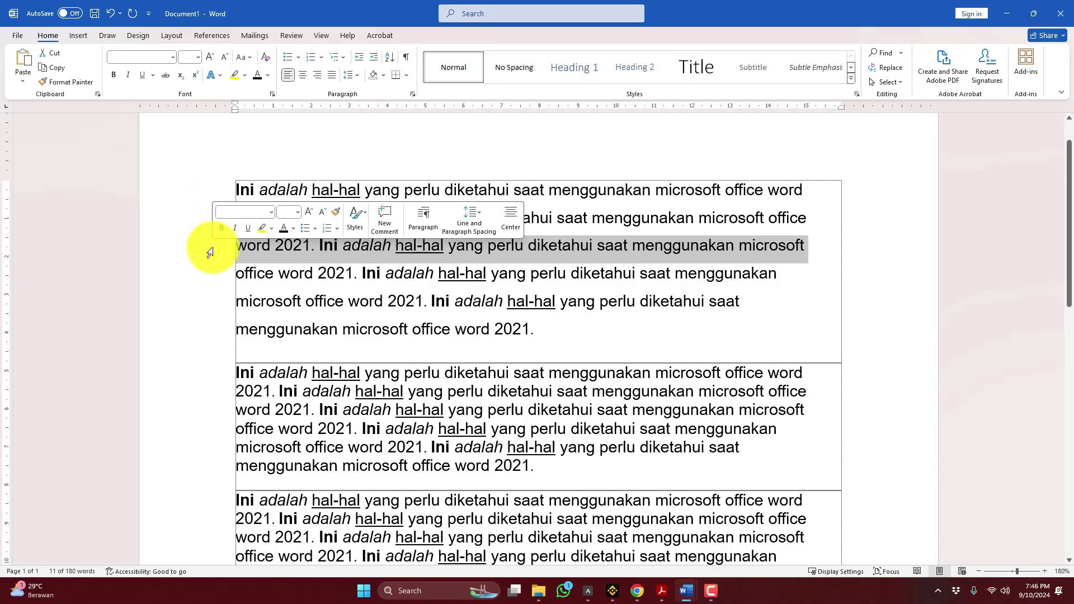
left_click(412, 94)
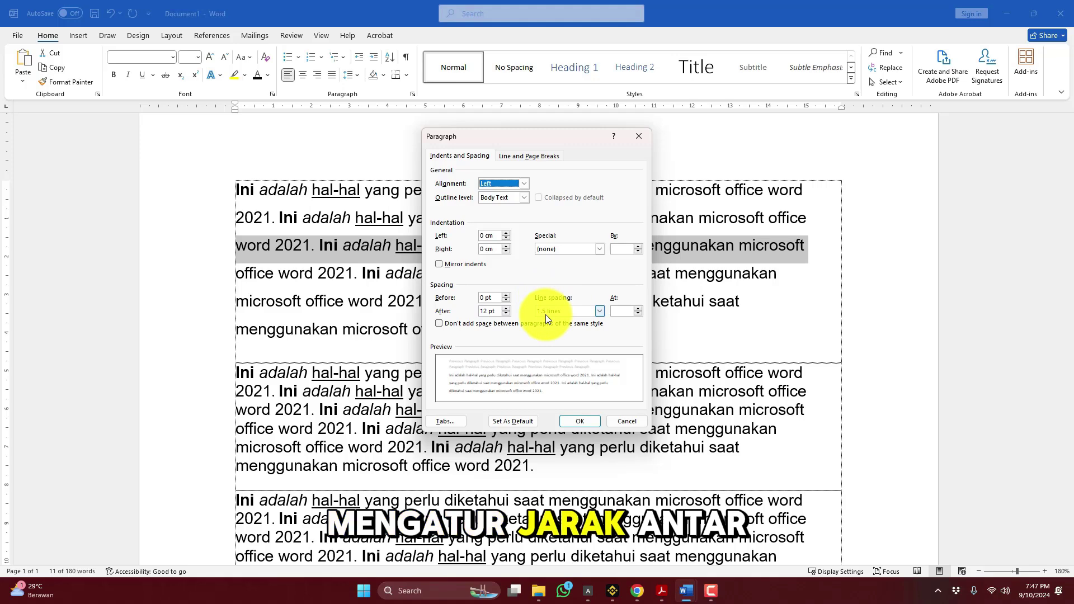
left_click(629, 422)
left_click(485, 301)
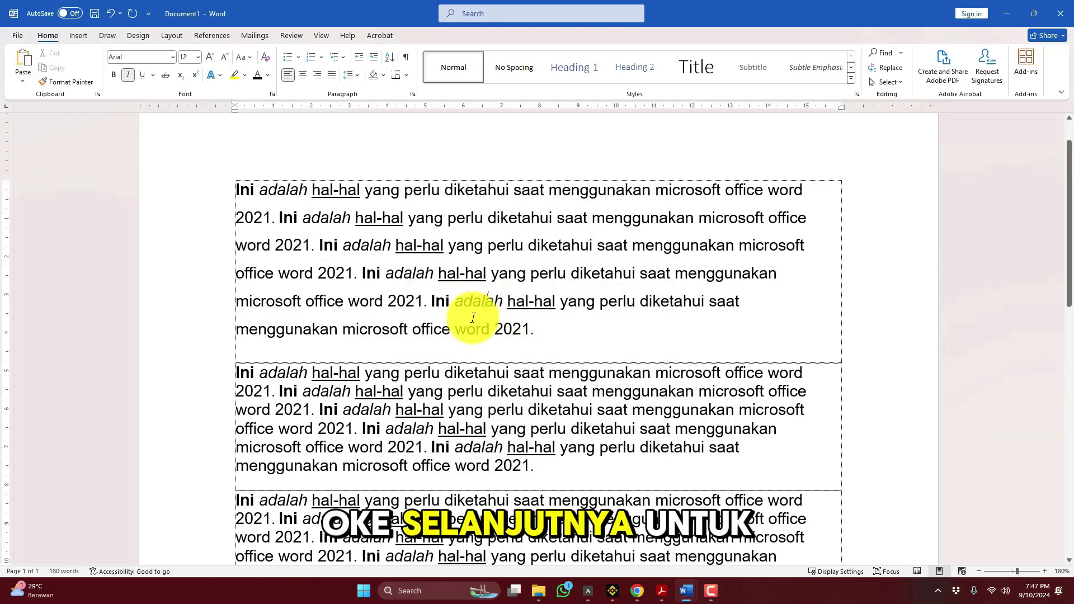
Justify all three paragraphs of text.
scroll(472, 317, "down", 4, "ctrl")
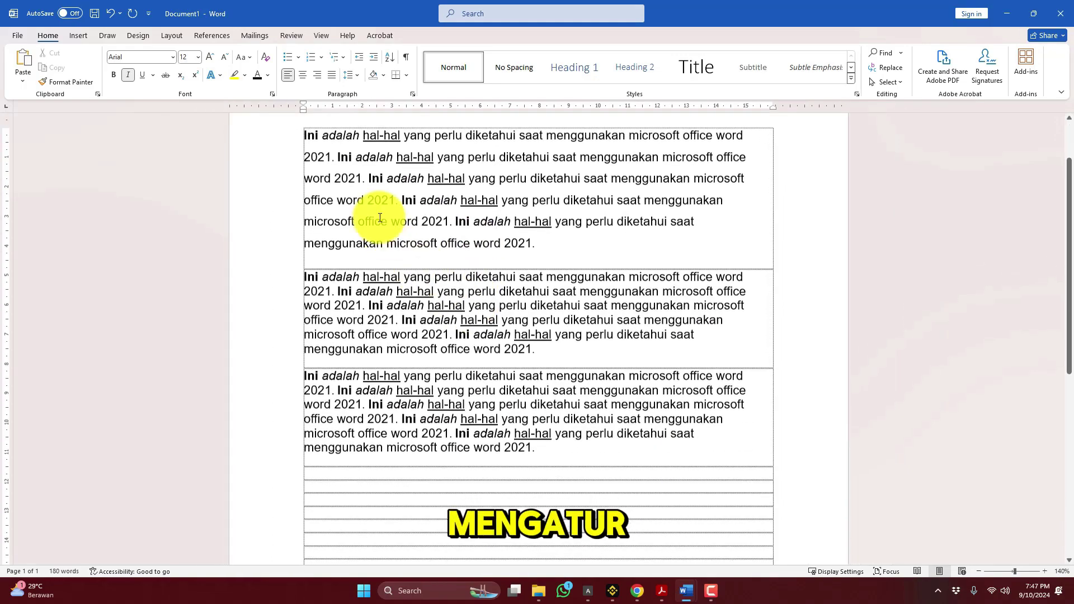
left_click_drag(304, 132, 596, 450)
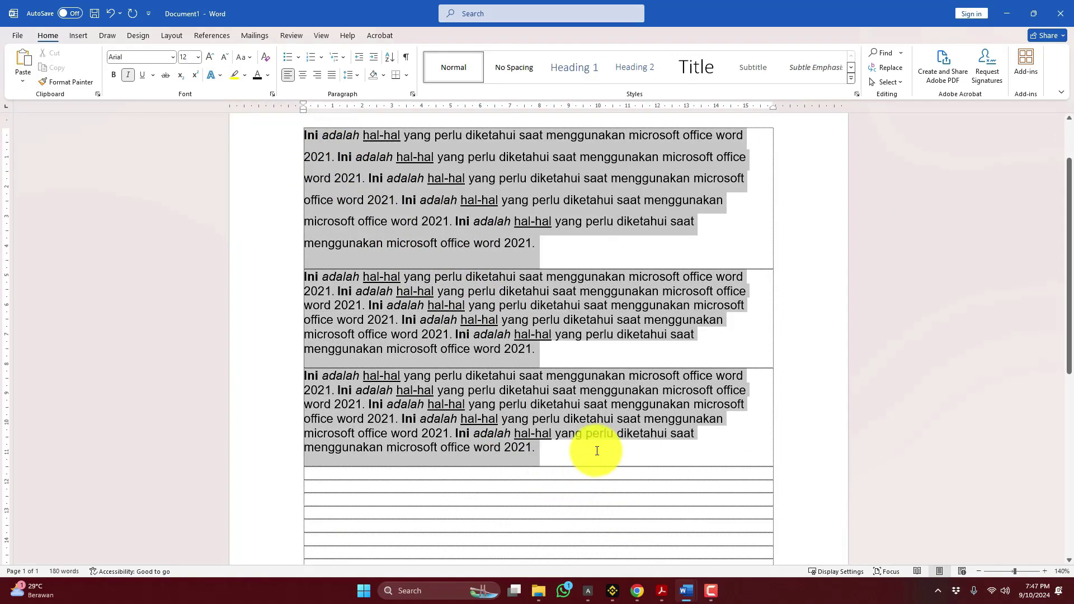
scroll(445, 324, "up", 1)
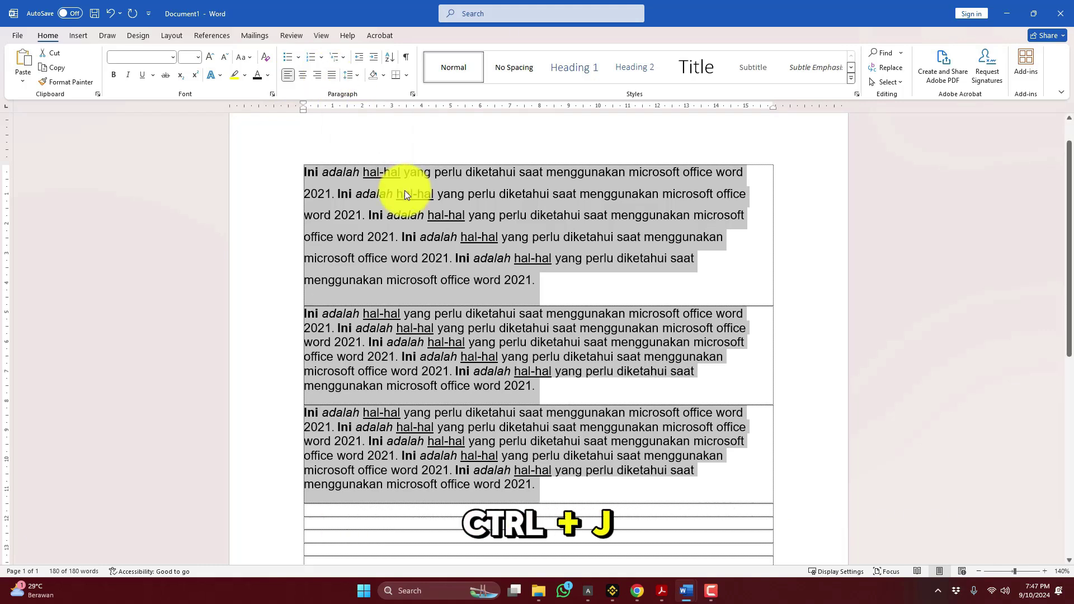
key("ctrl+j")
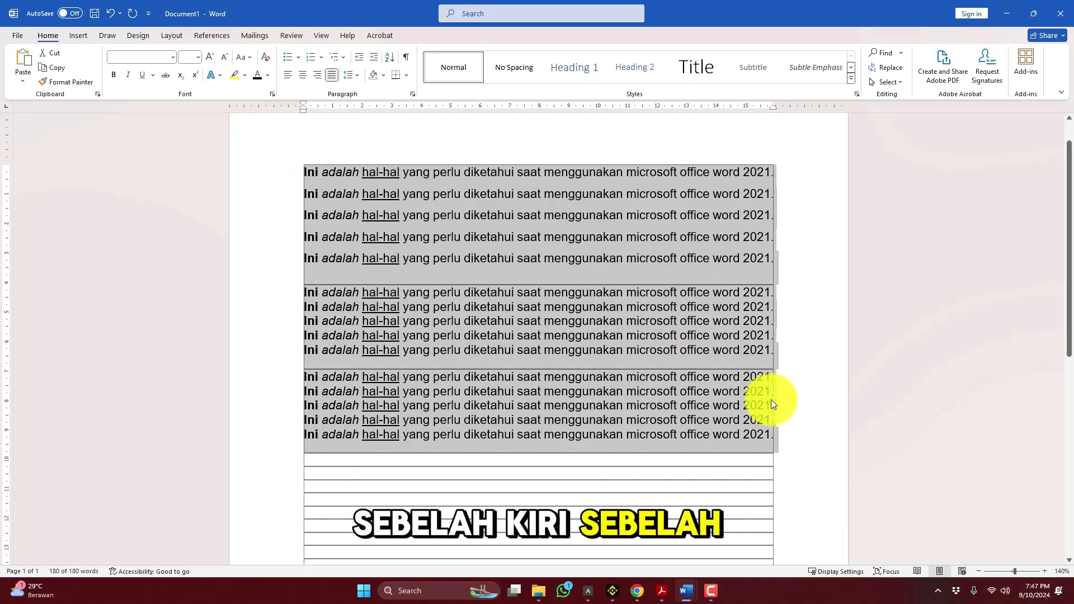
Insert a wide gap before "menggunakan" in the first line of the first paragraph, and delete that gap again.
left_click(559, 229)
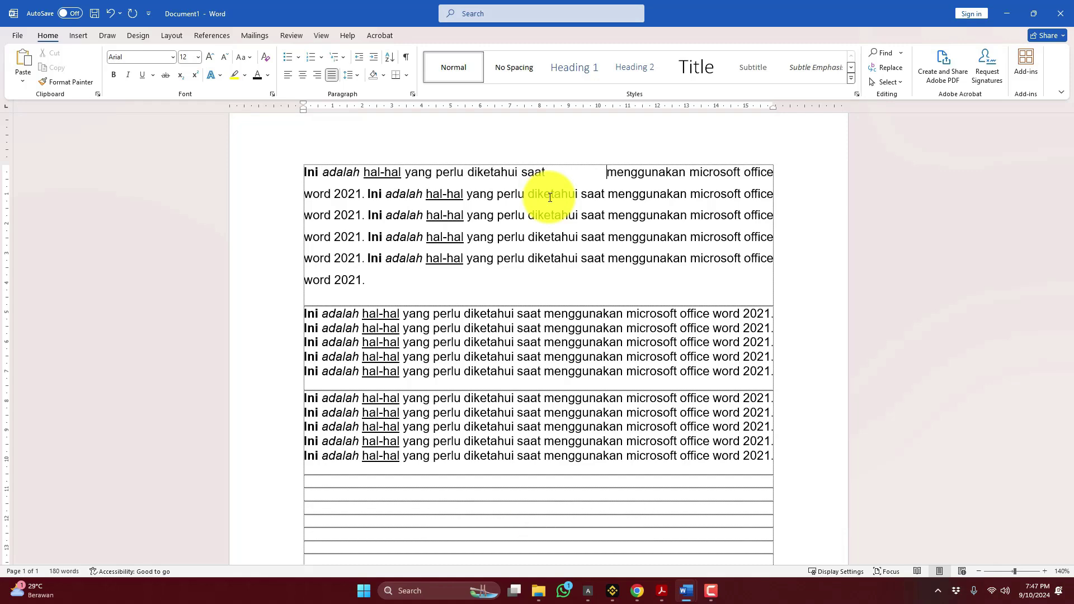
left_click_drag(778, 171, 479, 175)
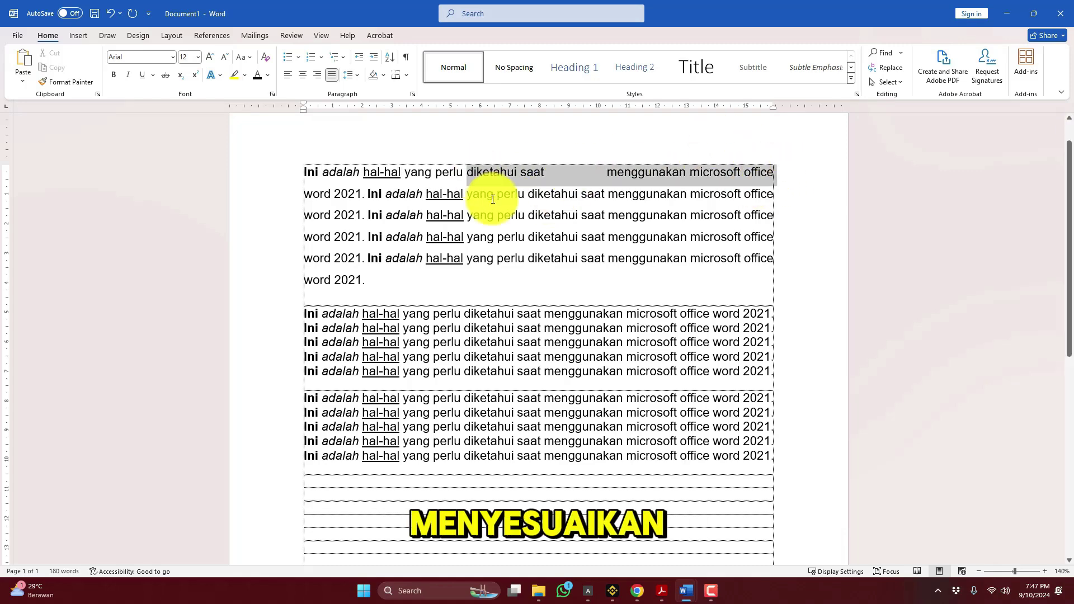
left_click(492, 199)
left_click_drag(543, 172, 602, 174)
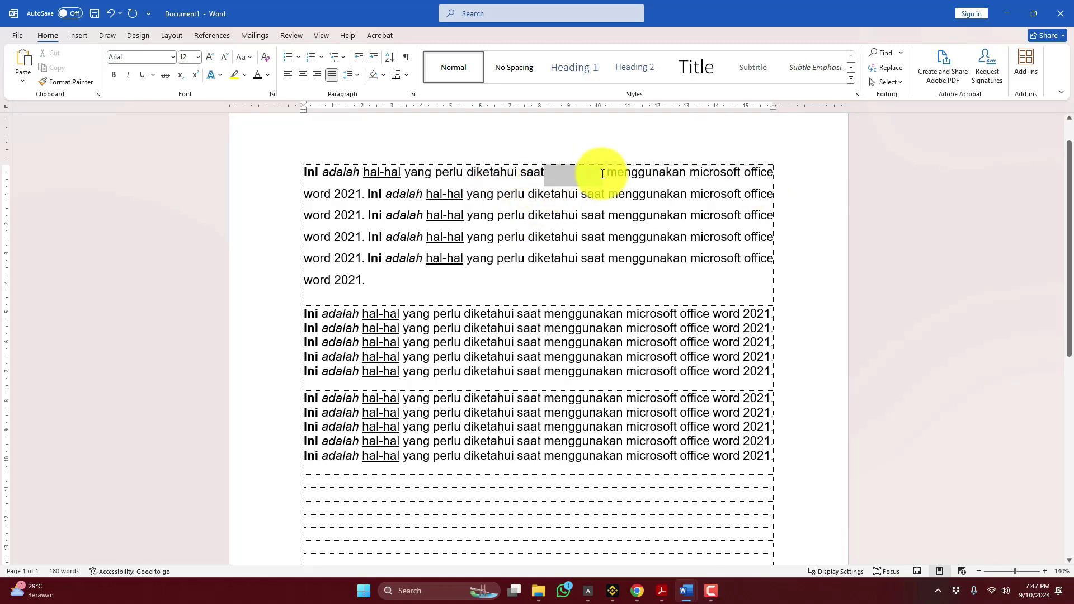
key("BackSpace")
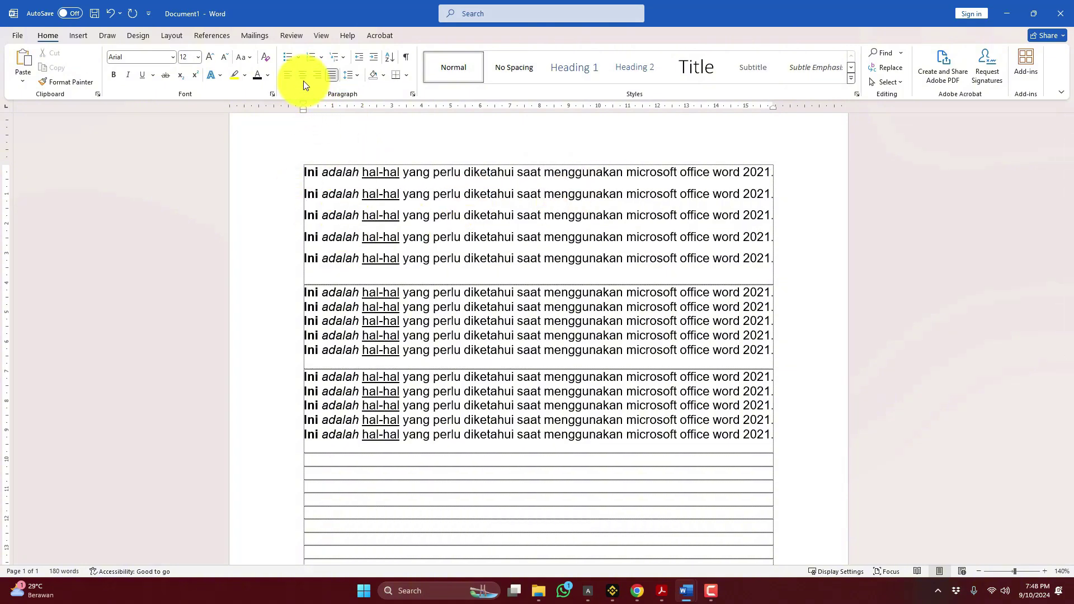
left_click(342, 193)
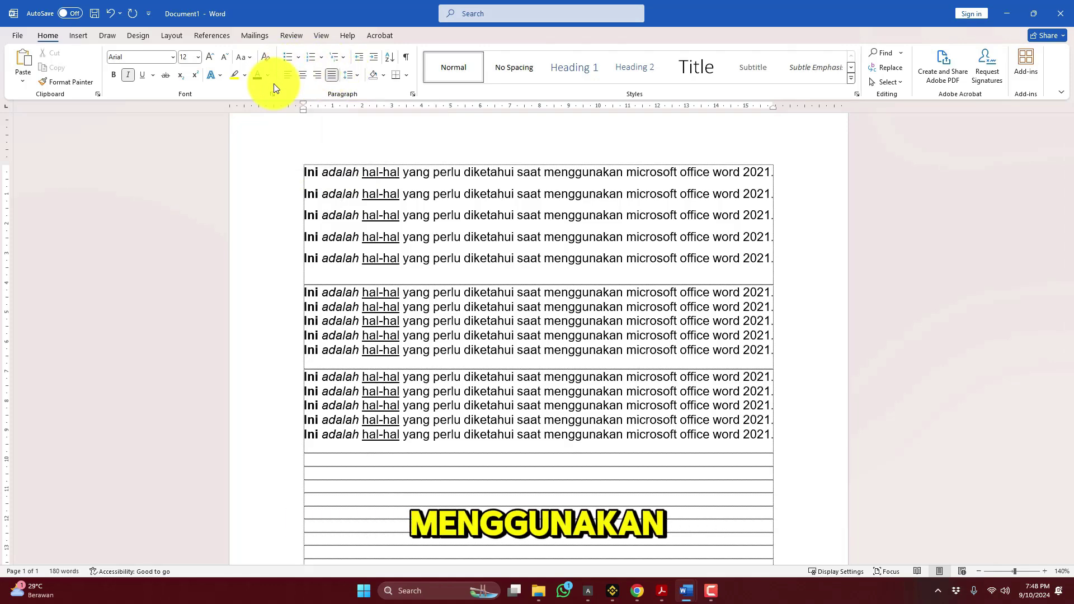
left_click(334, 78)
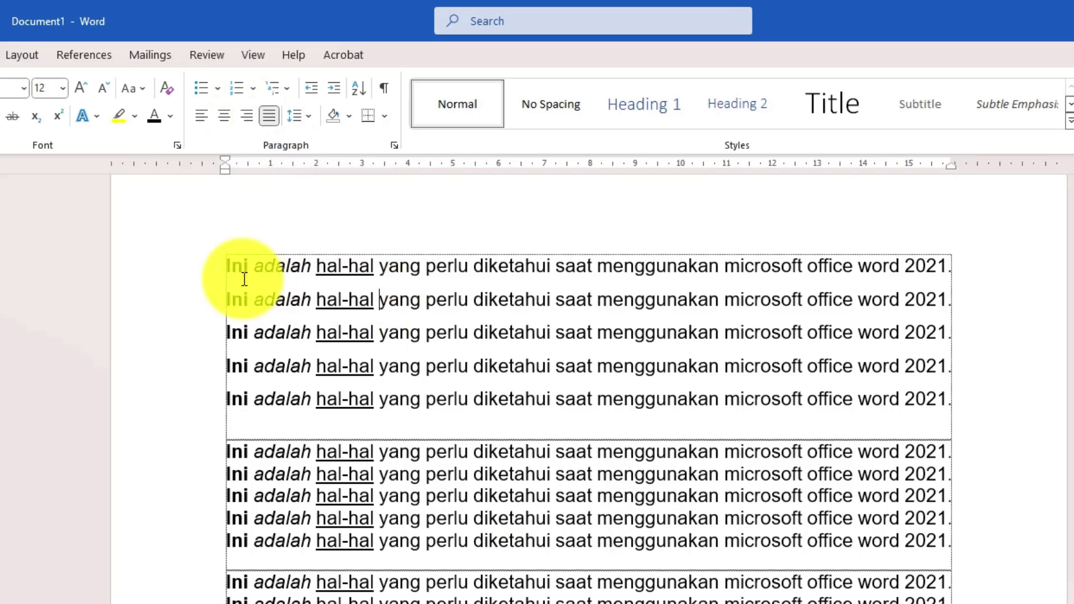
key("ctrl+a")
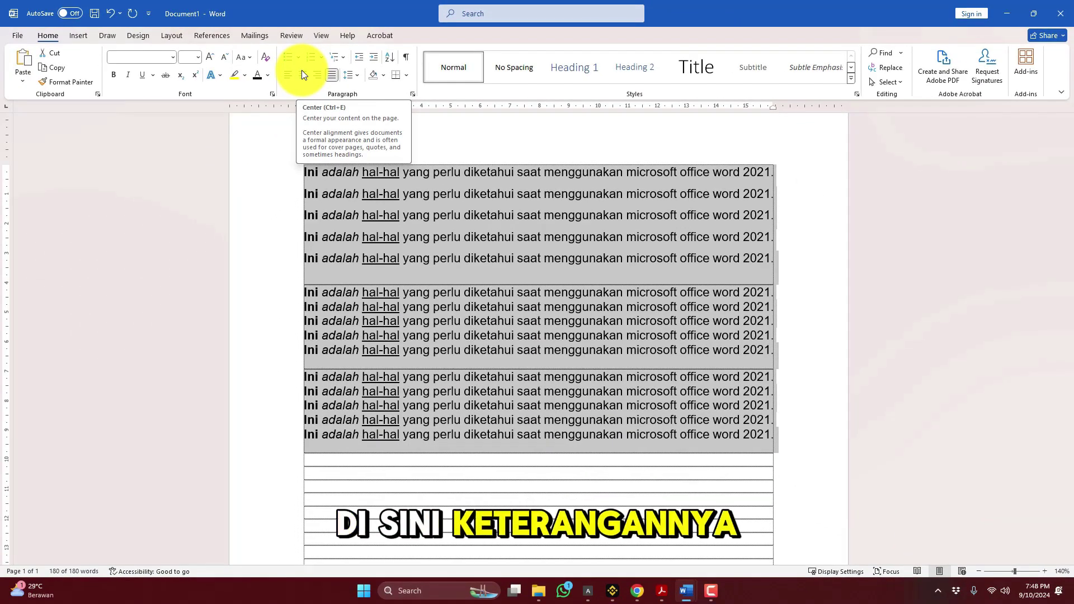
left_click(455, 223)
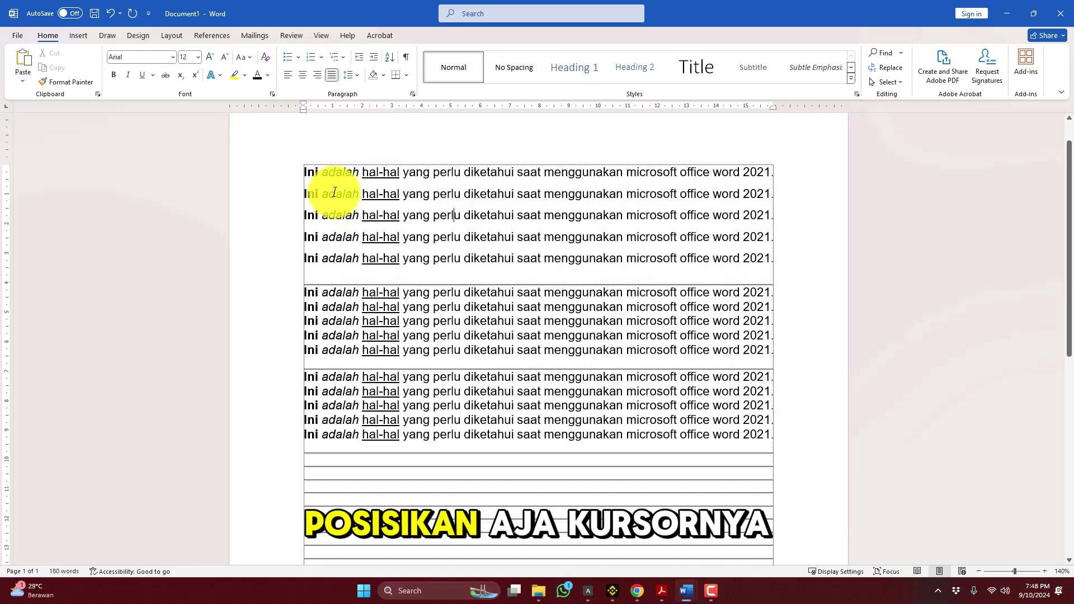
Center the first paragraph's text.
left_click(497, 215)
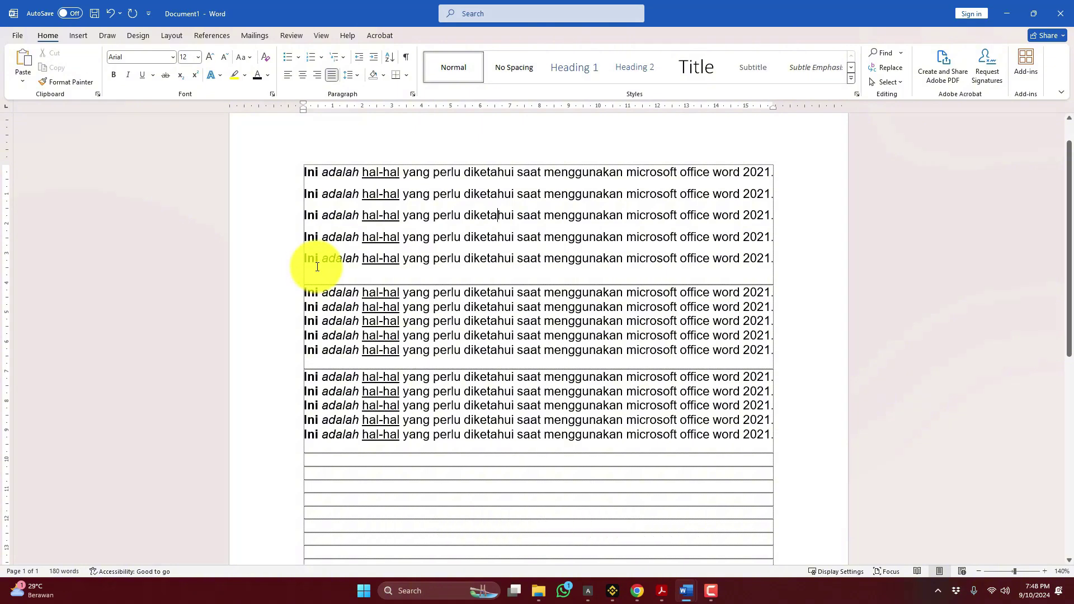
left_click(513, 216)
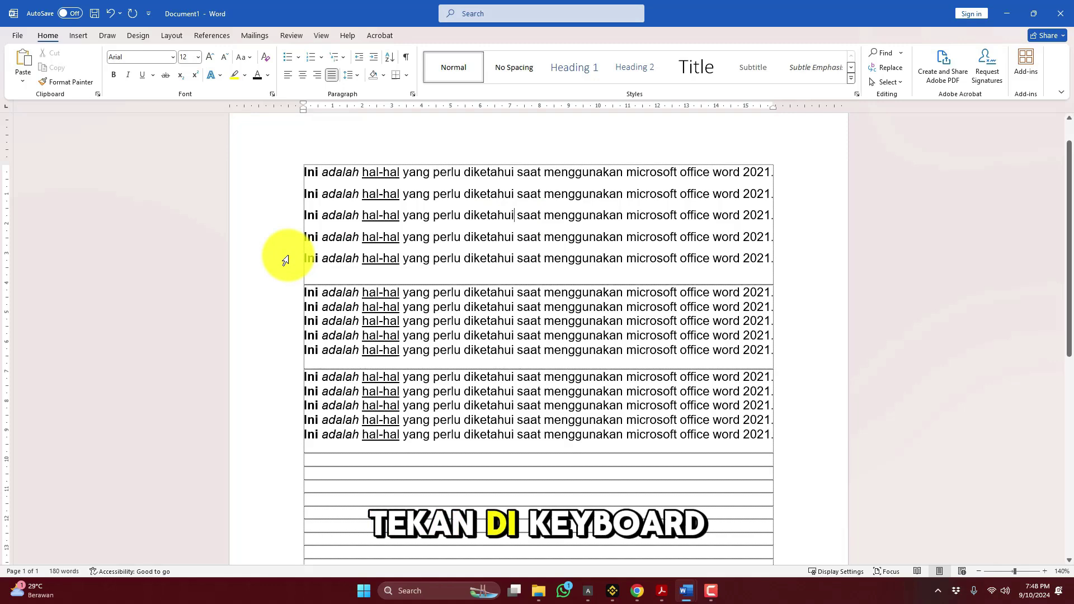
key("ctrl+e")
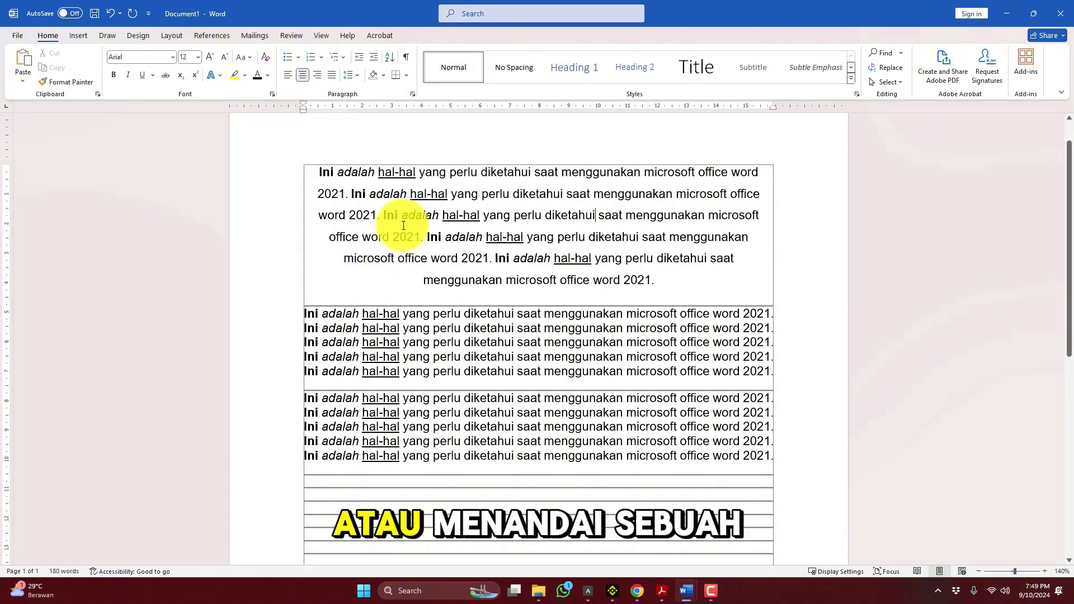
Highlight the first line of the first paragraph in bright green.
left_click_drag(318, 172, 696, 173)
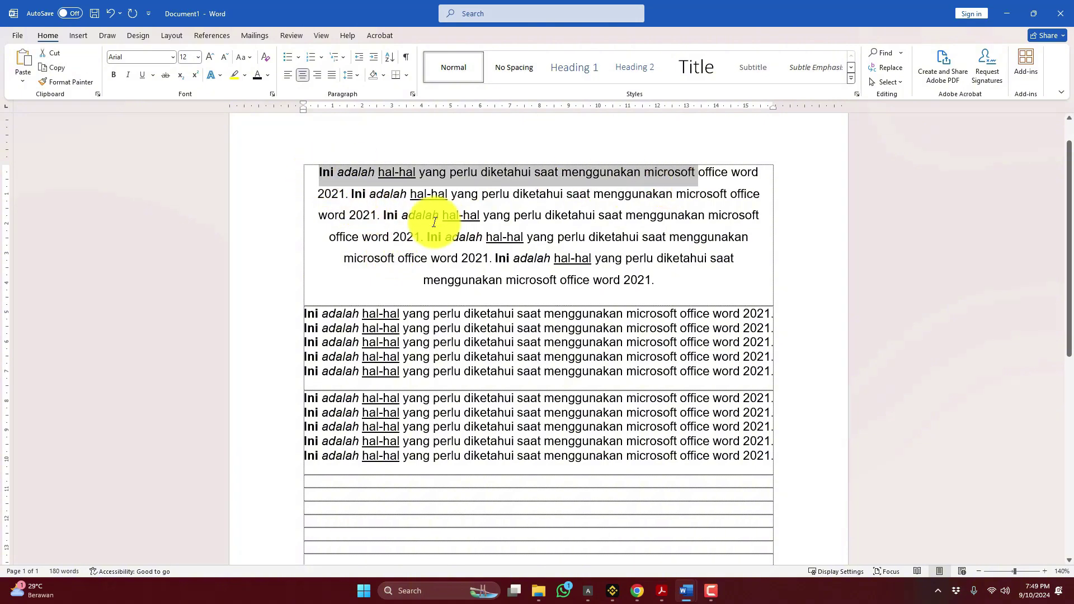
left_click_drag(319, 172, 506, 181)
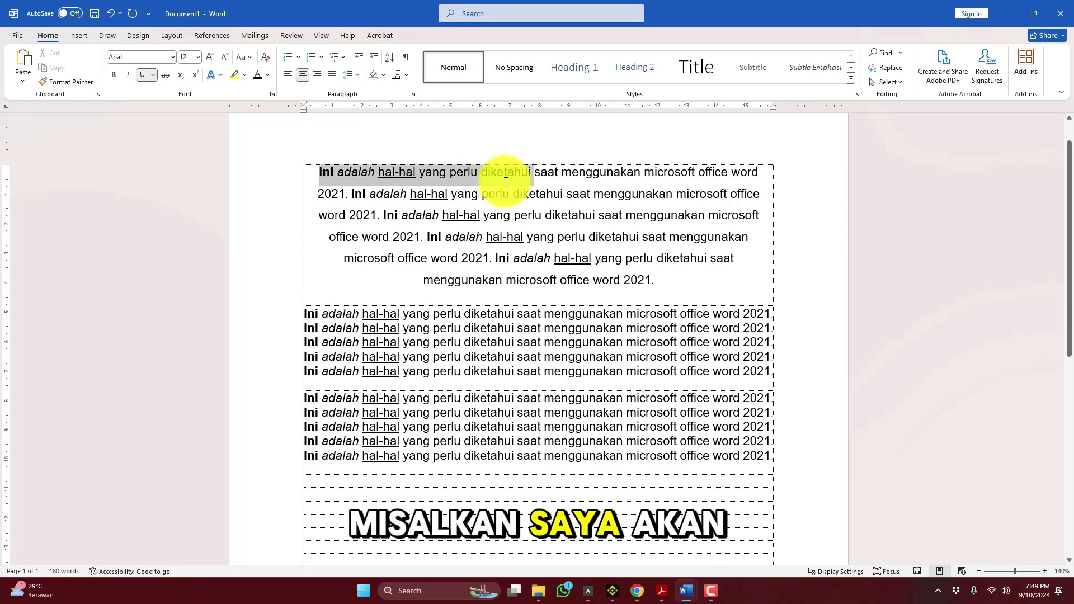
left_click_drag(319, 174, 718, 176)
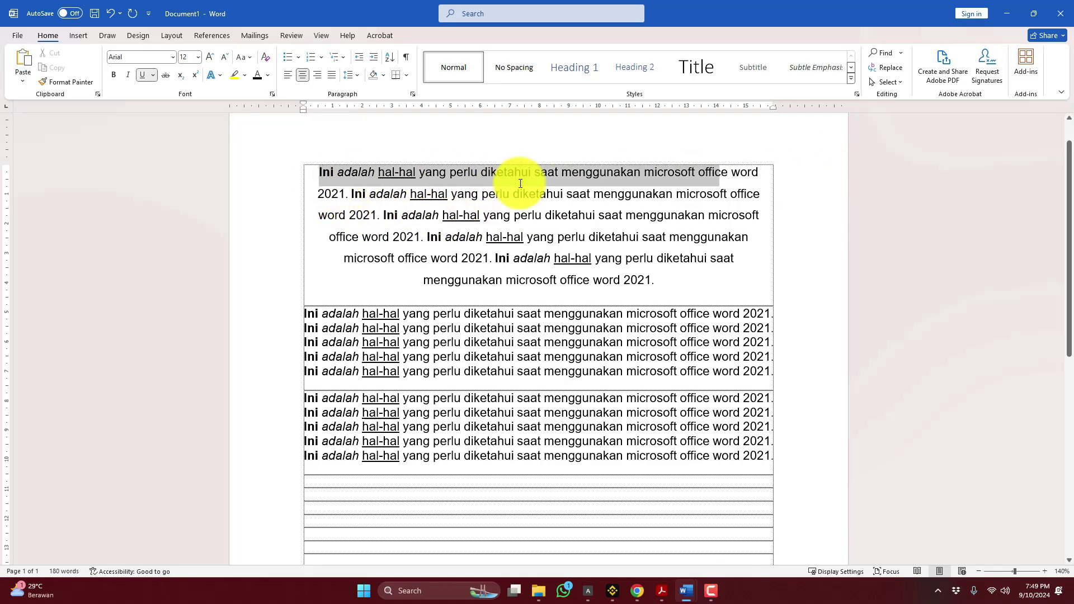
left_click_drag(520, 184, 791, 173)
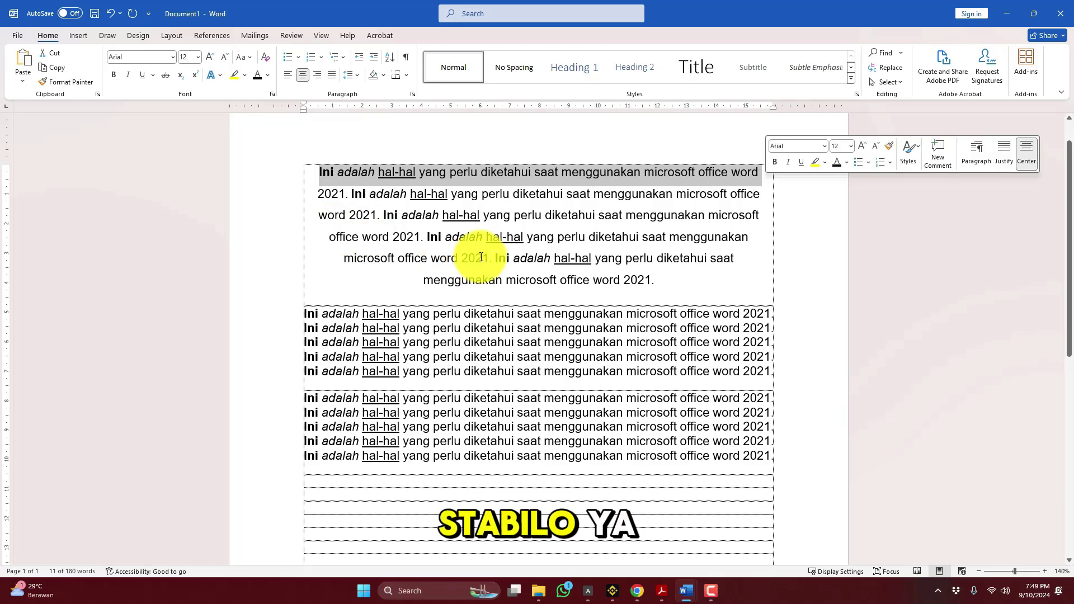
left_click(507, 174)
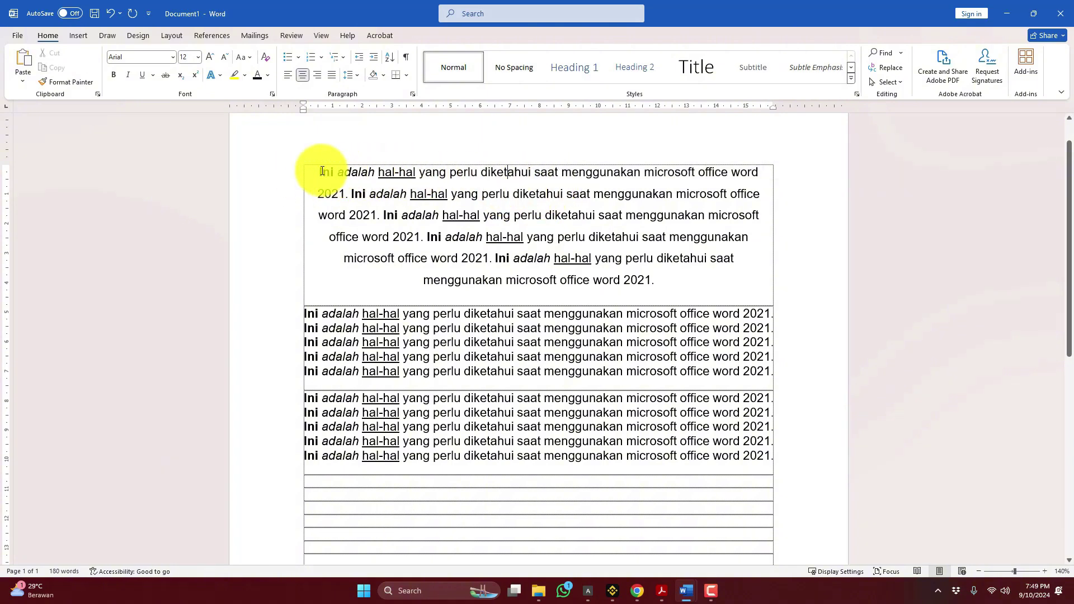
left_click(293, 176)
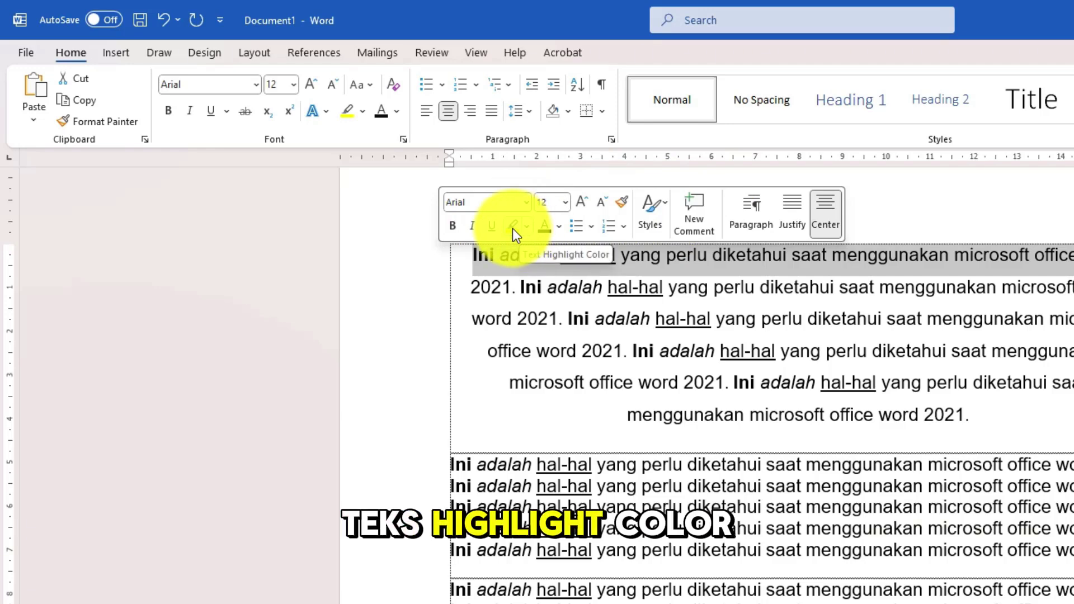
left_click(528, 228)
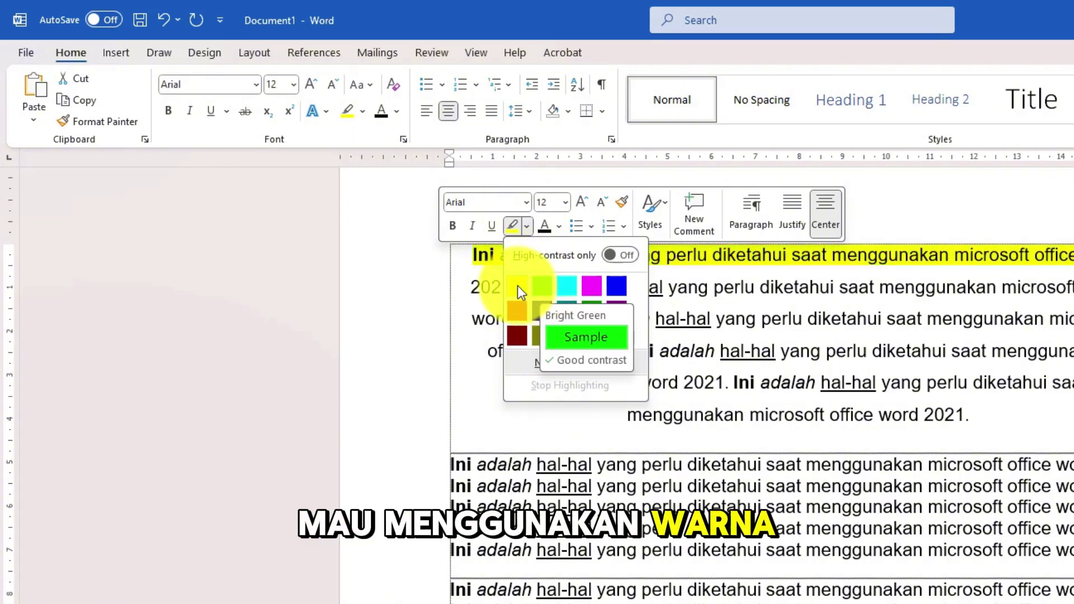
left_click(540, 287)
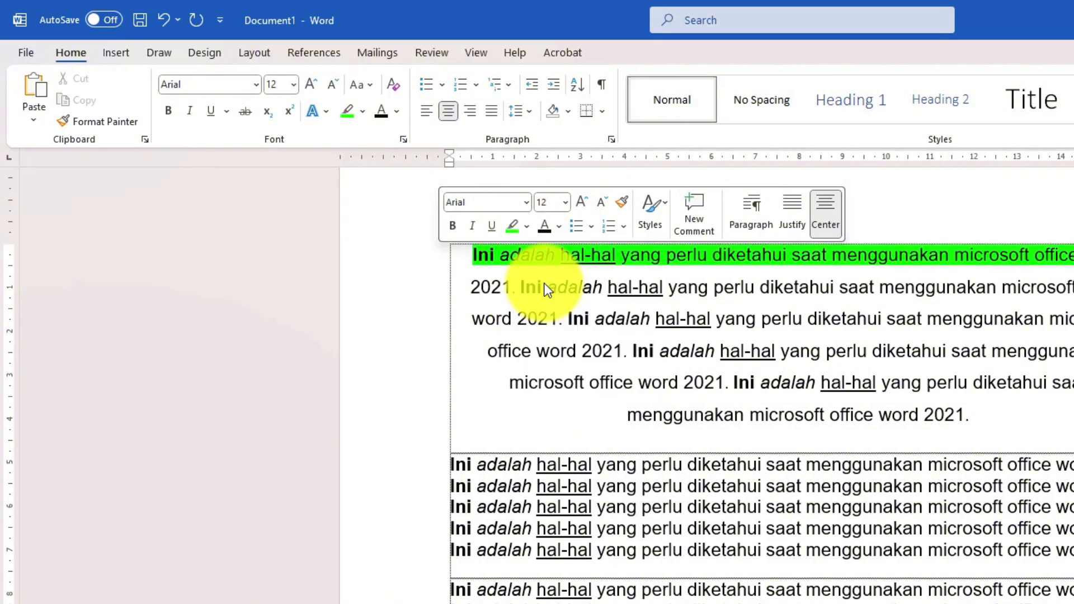
left_click(562, 309)
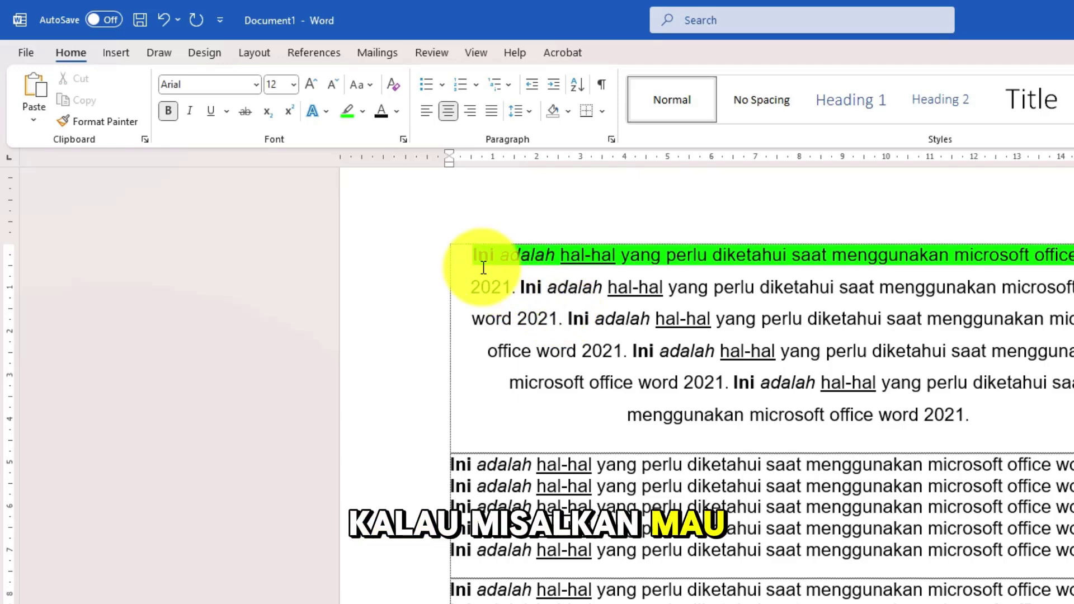
Change the font color of the first paragraph's second line to the green theme color.
left_click(476, 283)
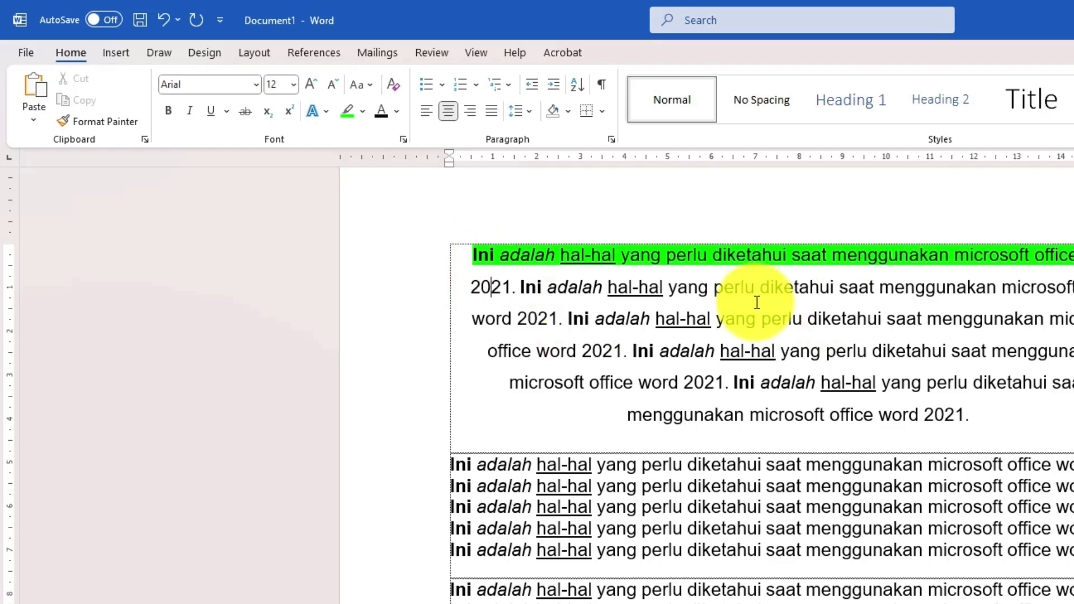
left_click_drag(467, 288, 720, 352)
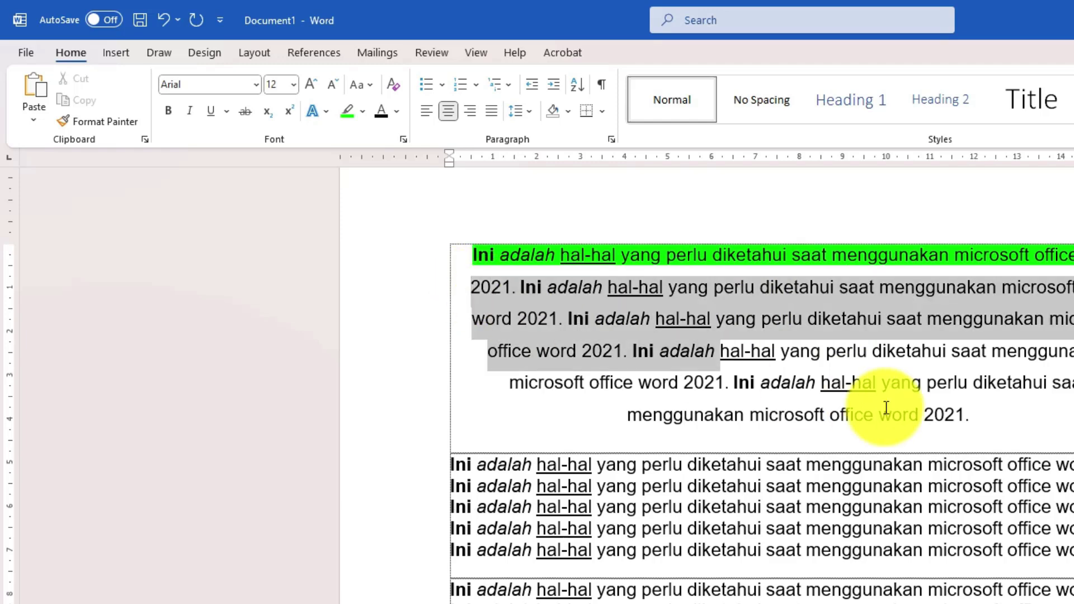
left_click_drag(885, 407, 1073, 305)
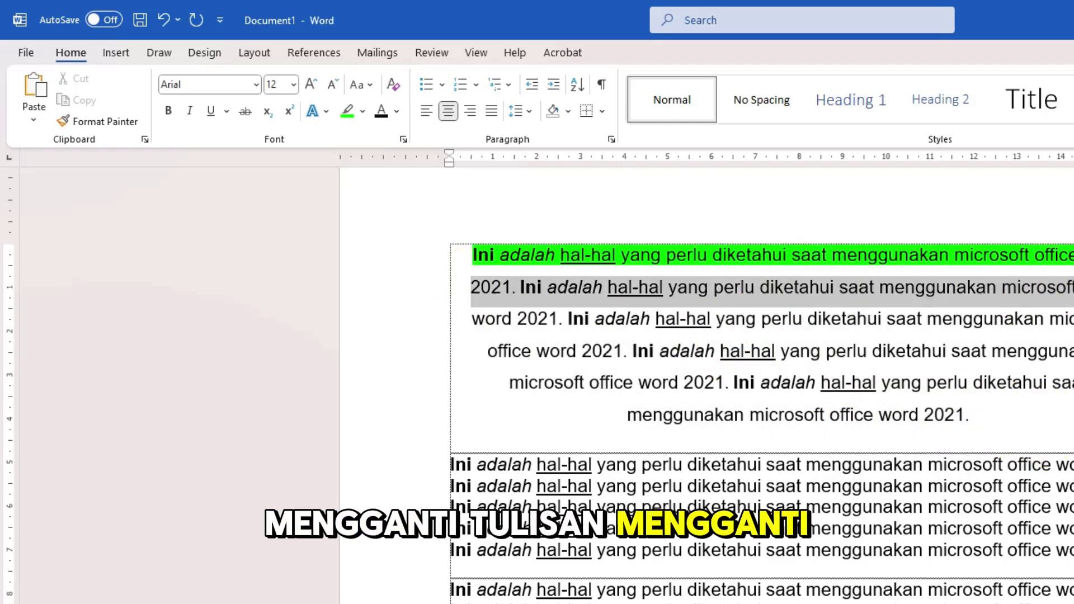
left_click(532, 293)
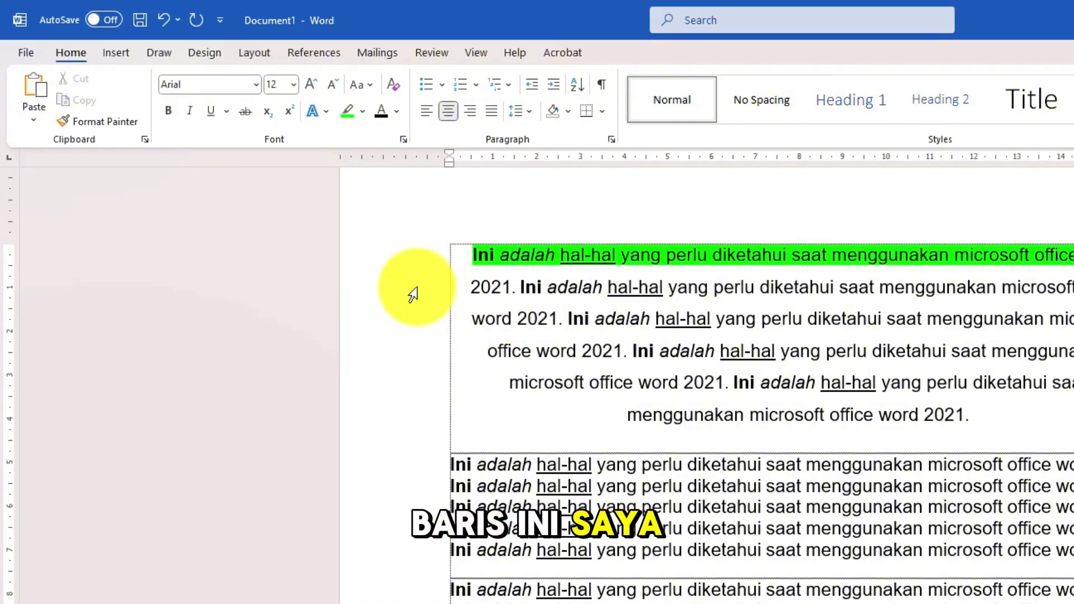
left_click(413, 294)
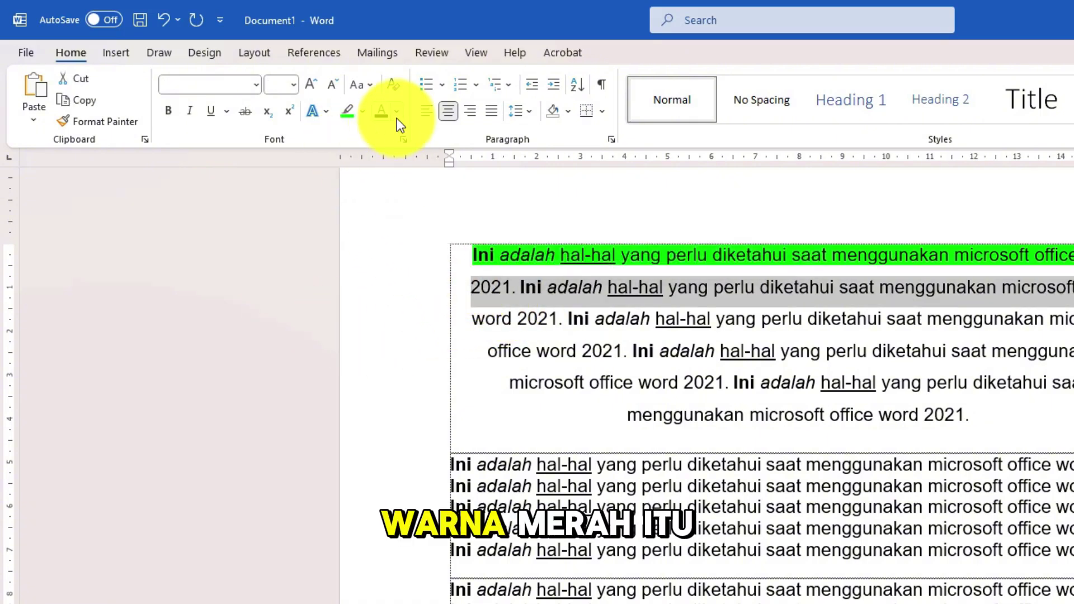
left_click(569, 290)
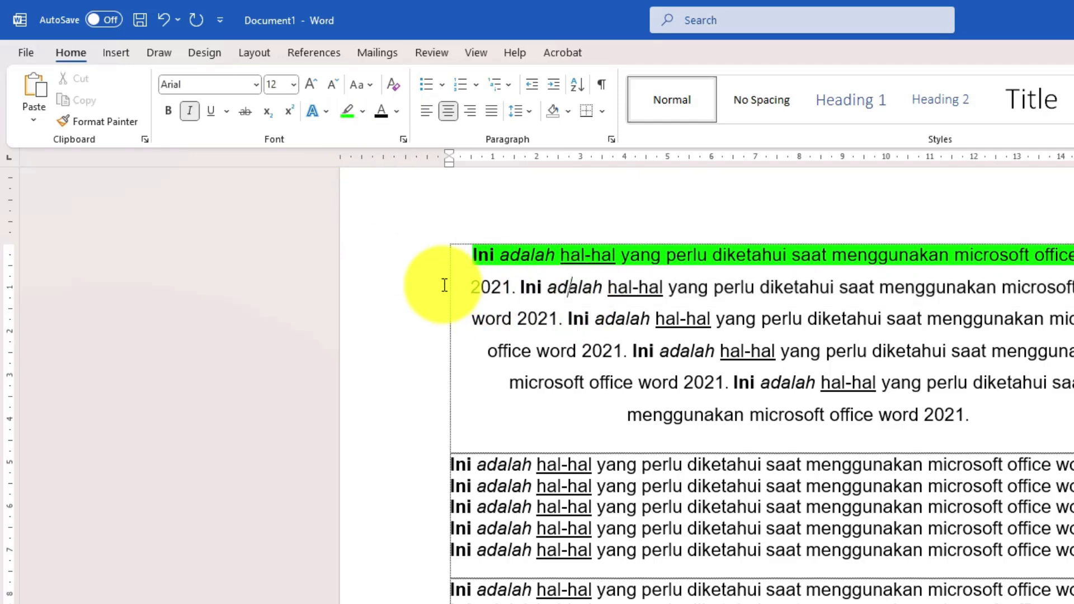
left_click(419, 296)
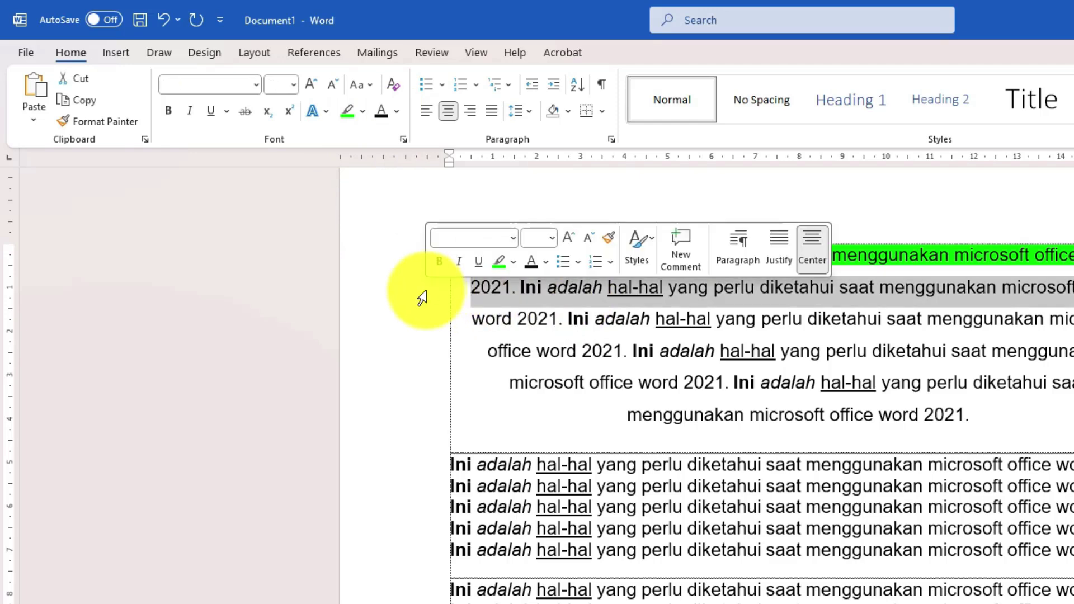
left_click(545, 266)
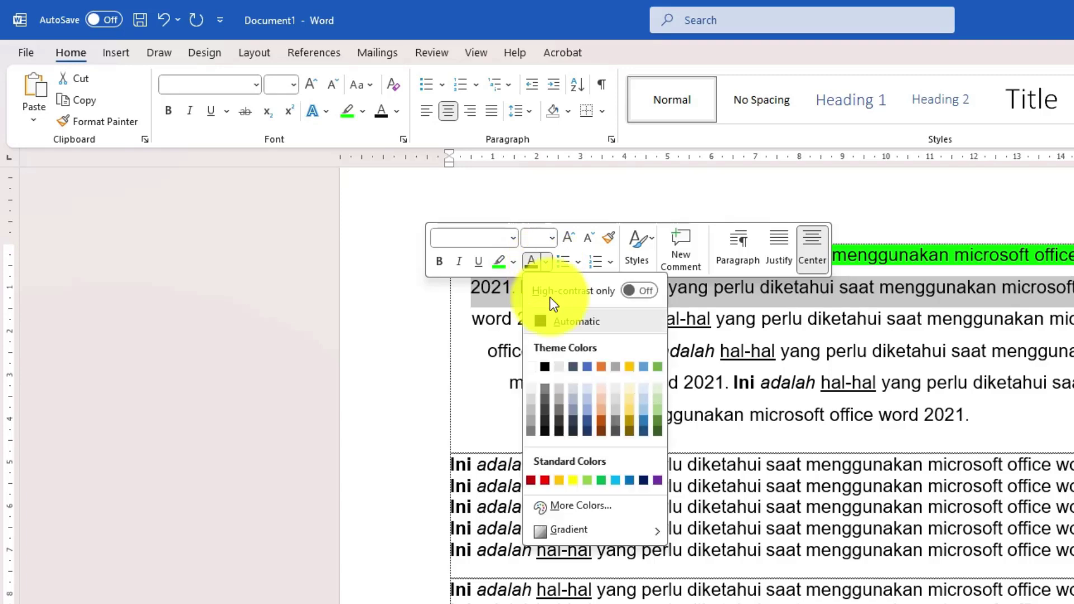
left_click(658, 366)
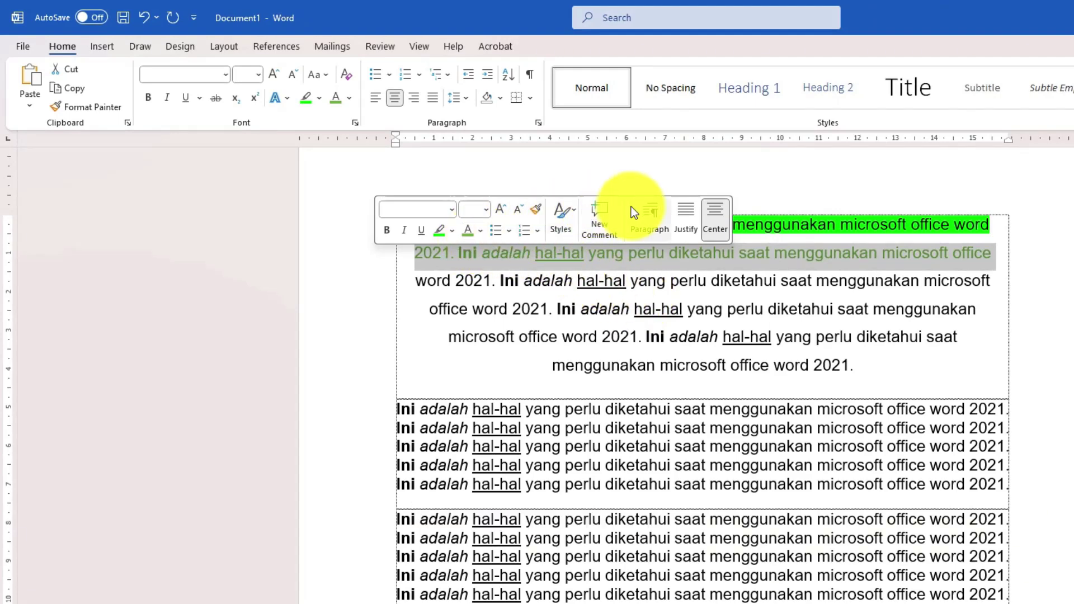
left_click(597, 283)
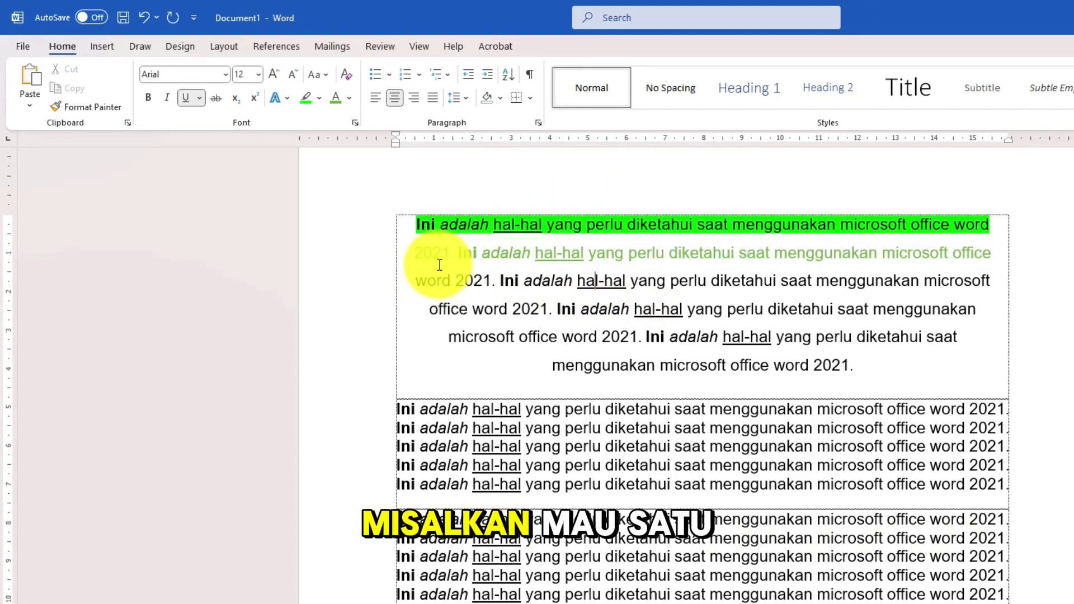
left_click(688, 281)
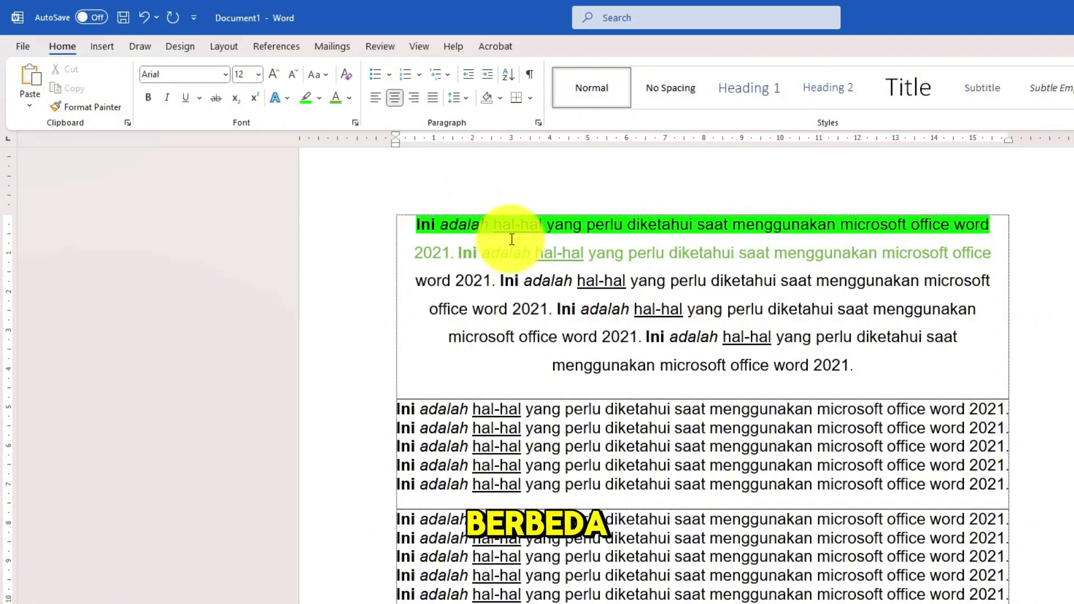
Apply light gold background shading to the second paragraph.
left_click(576, 451)
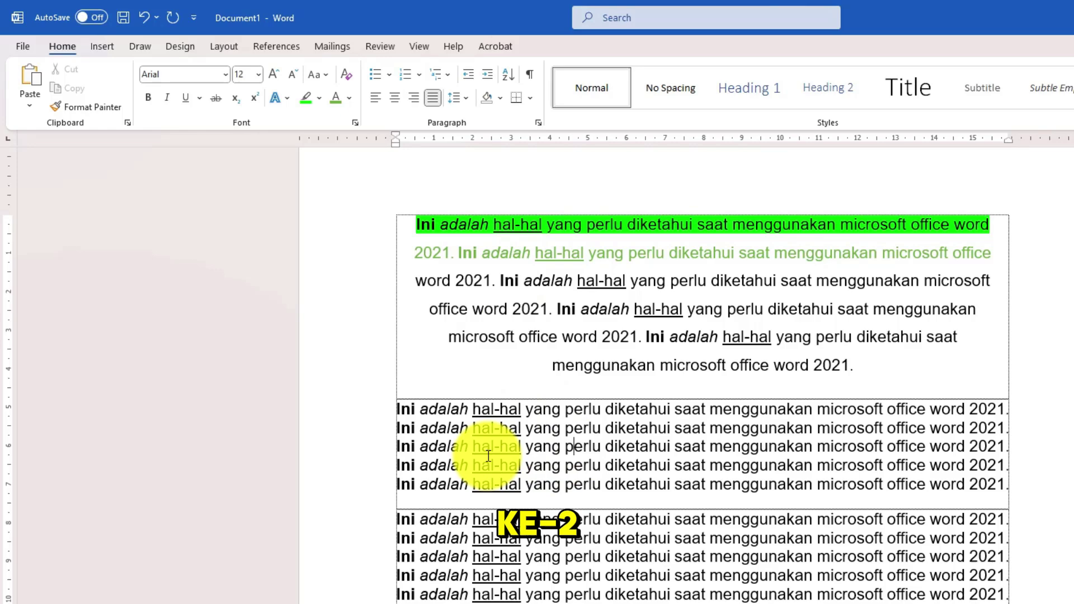
left_click(659, 447)
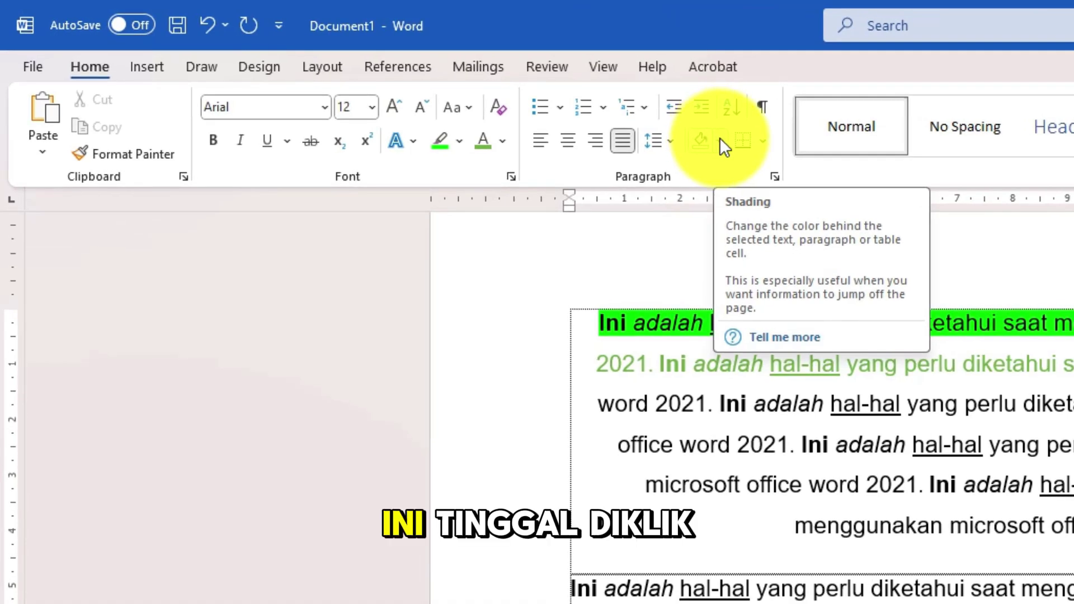
left_click(720, 140)
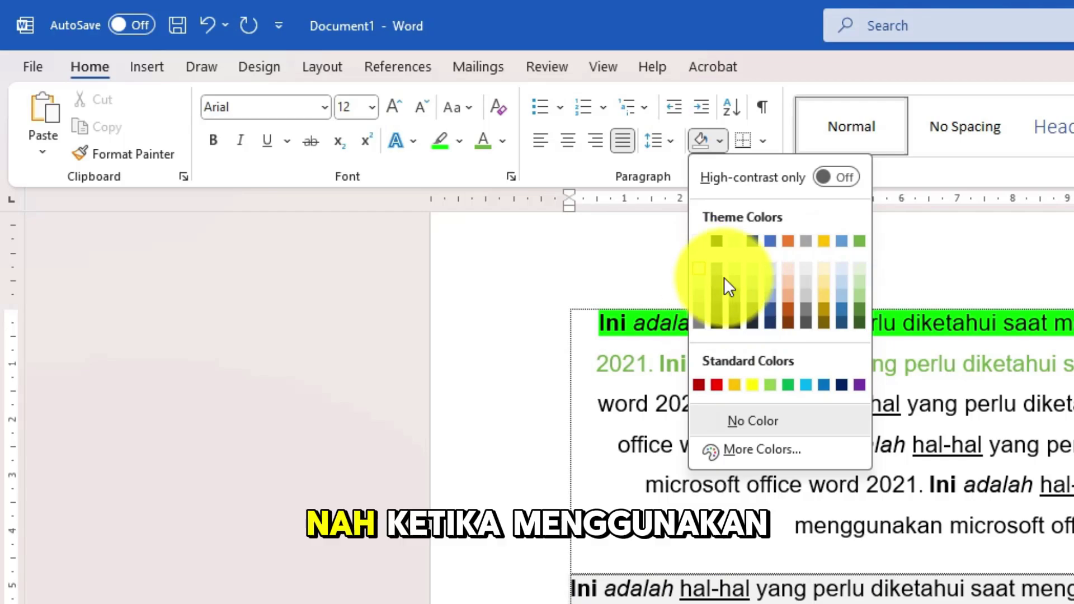
left_click(824, 270)
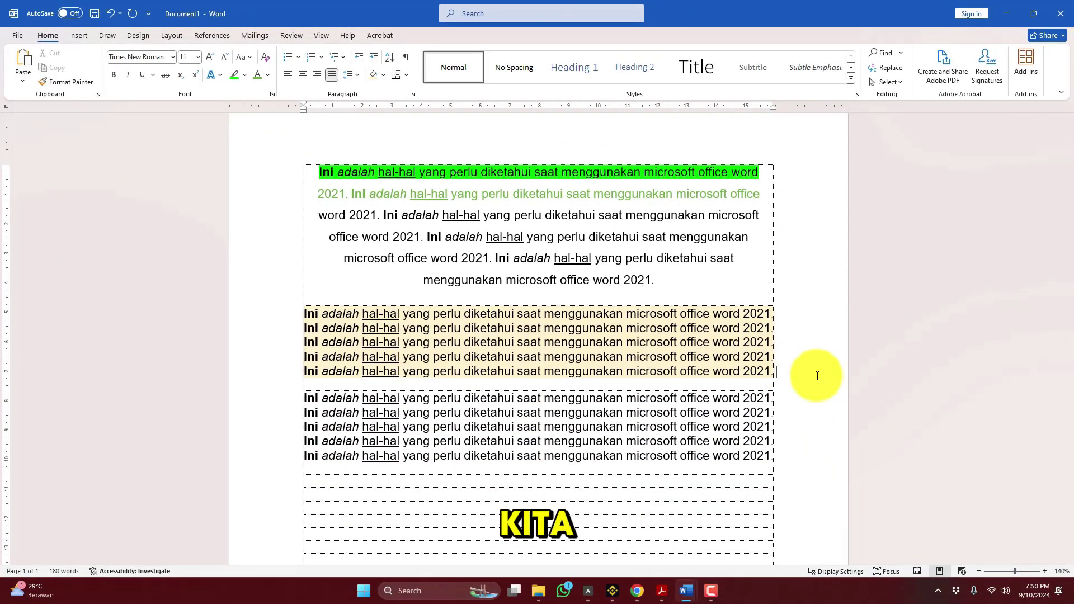
Add the sentence "Menambah kalimat maka akan warnanya akan mengikuti." at the end of the second paragraph.
type("i")
key("BackSpace")
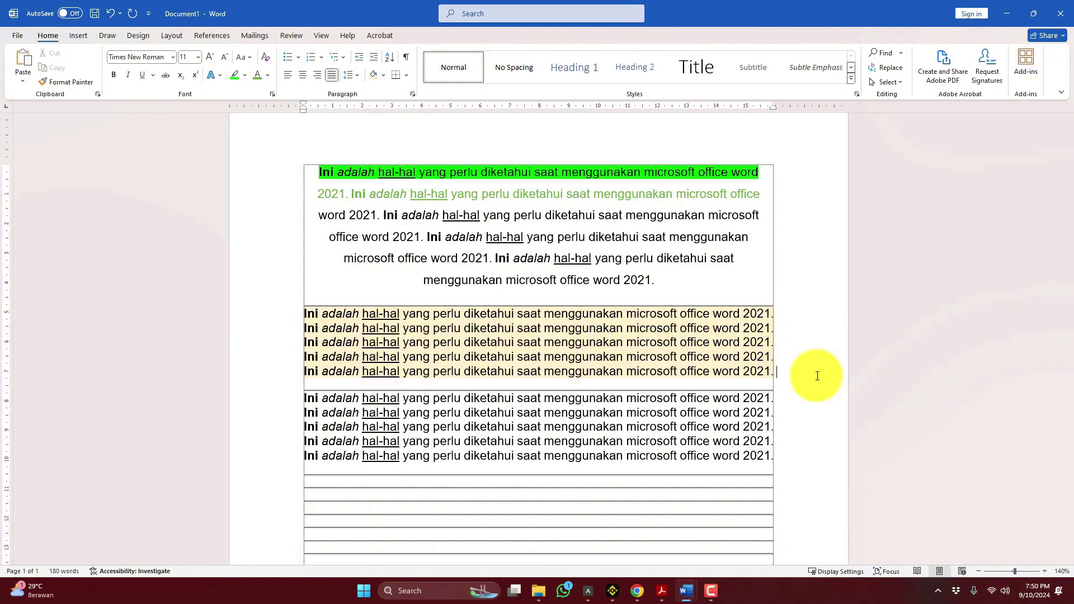
type("Menamba")
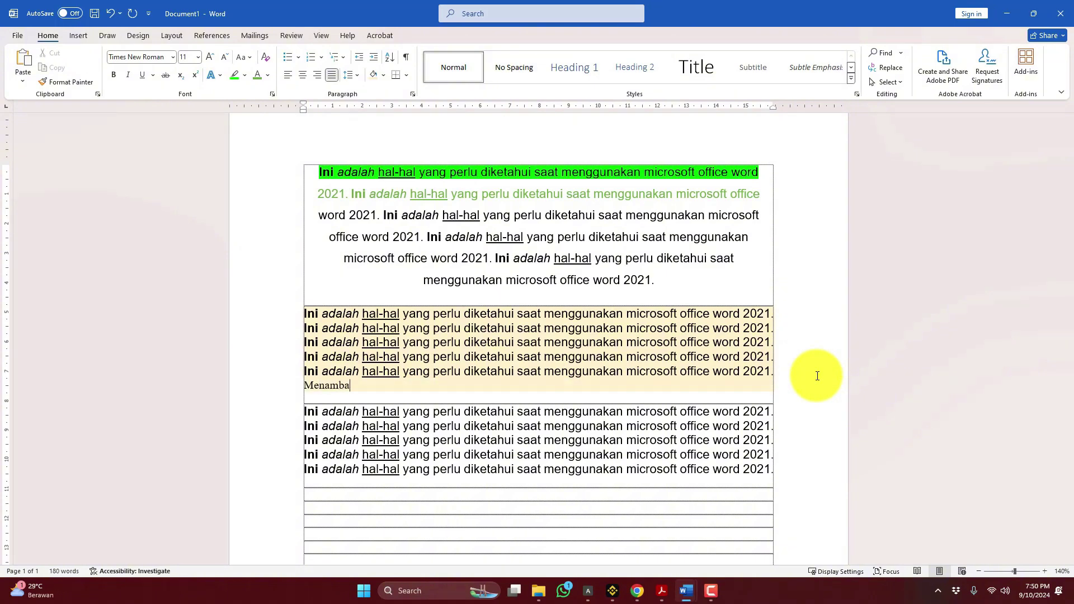
type("h k")
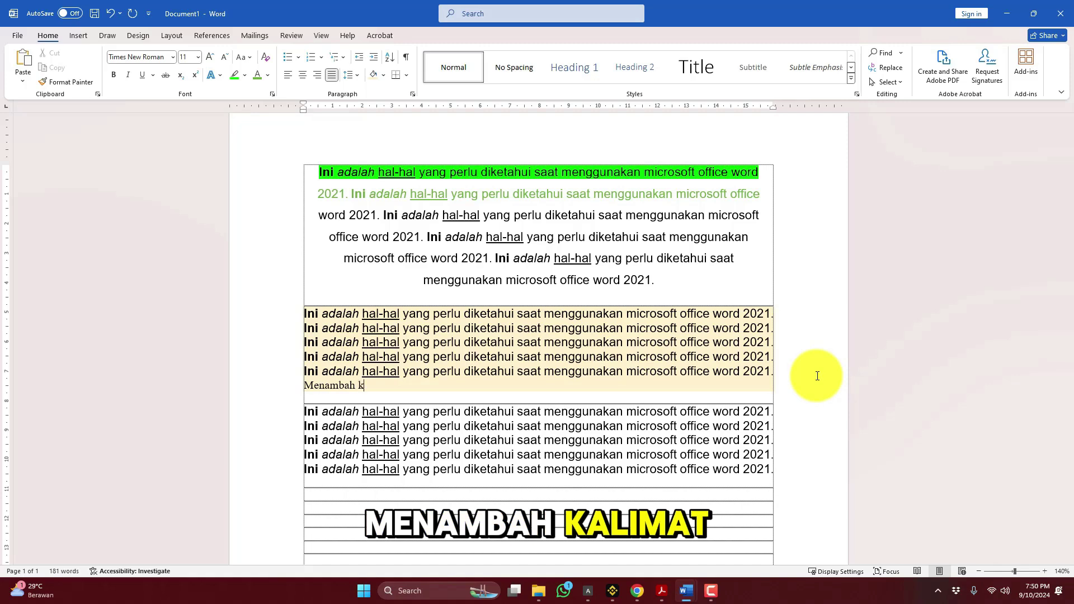
type("alimat maka")
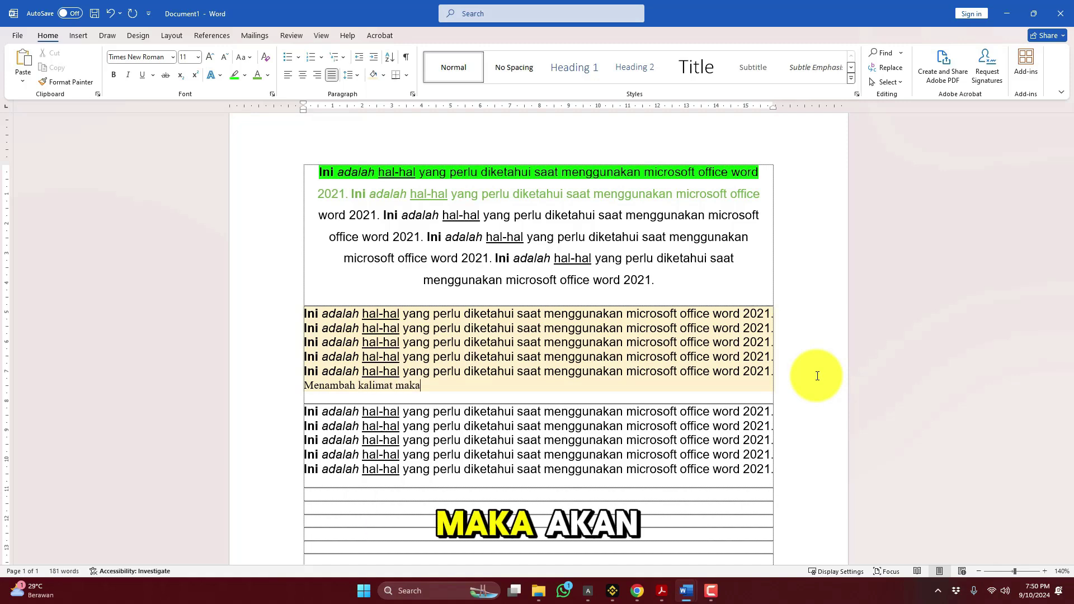
type(" akan mengikt")
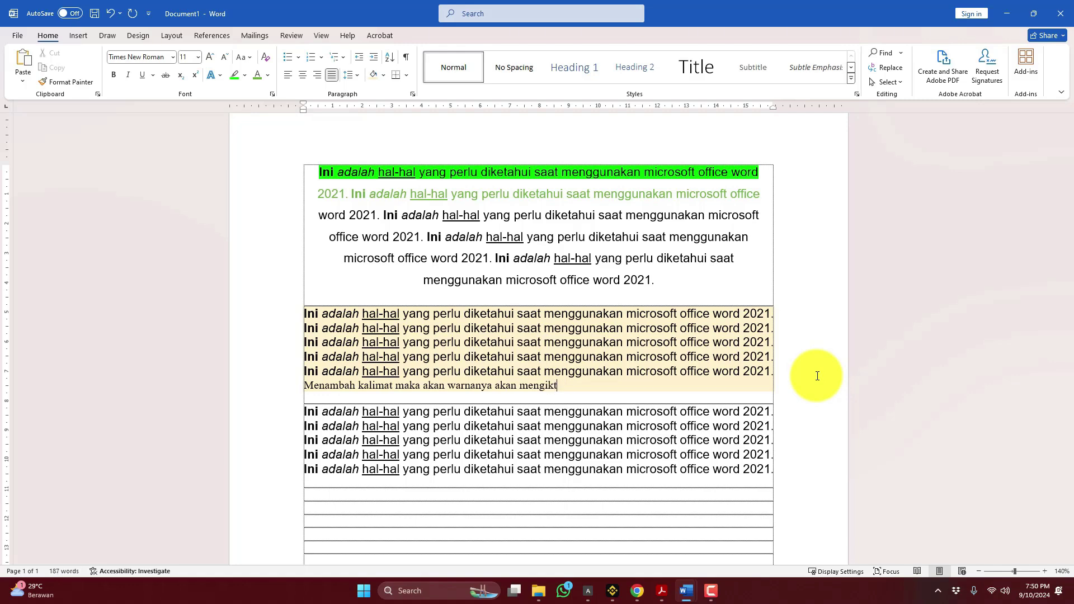
key("BackSpace")
type("uti.")
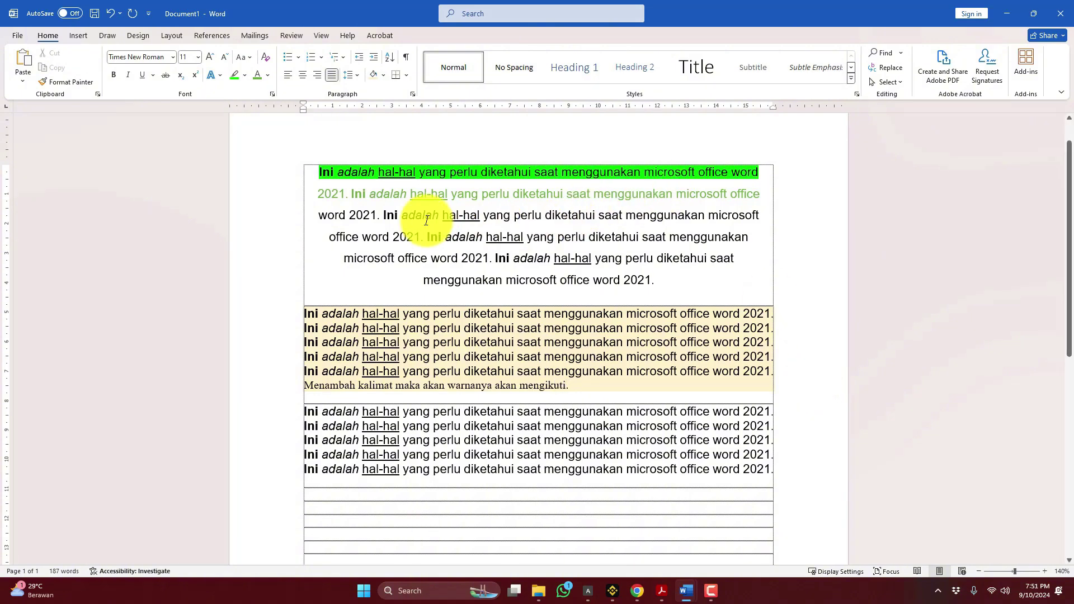
Set all the text in the document to Arial, size 12.
key("ctrl+a")
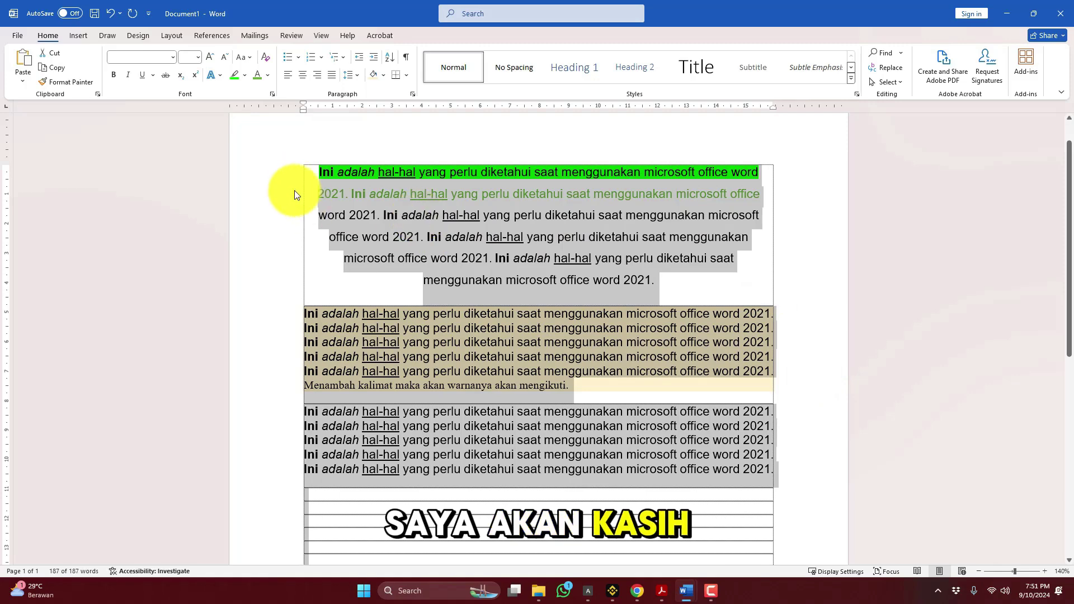
left_click(199, 58)
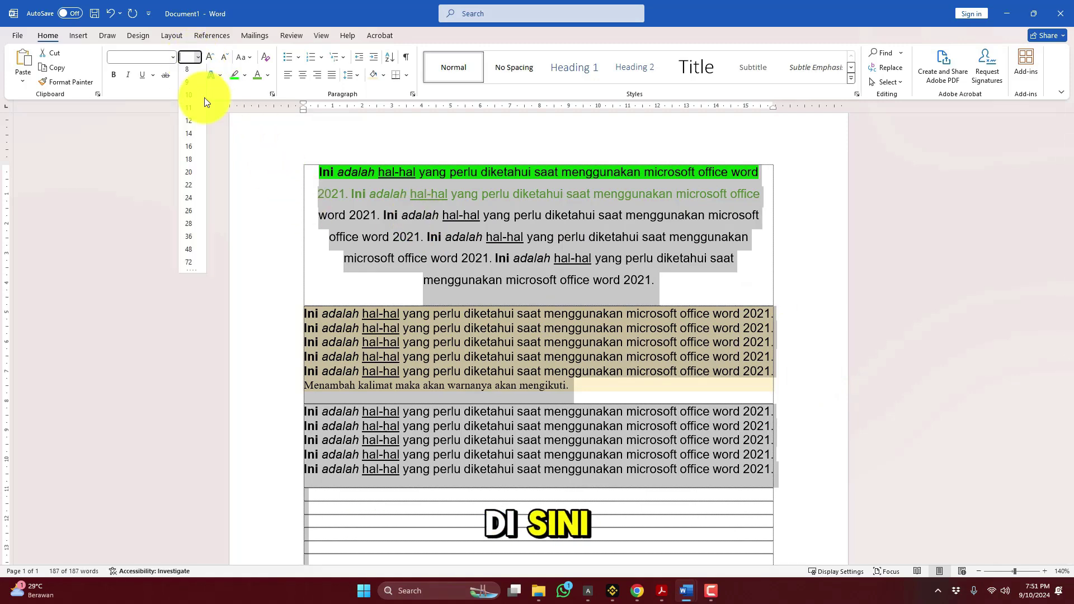
left_click(190, 128)
left_click(173, 57)
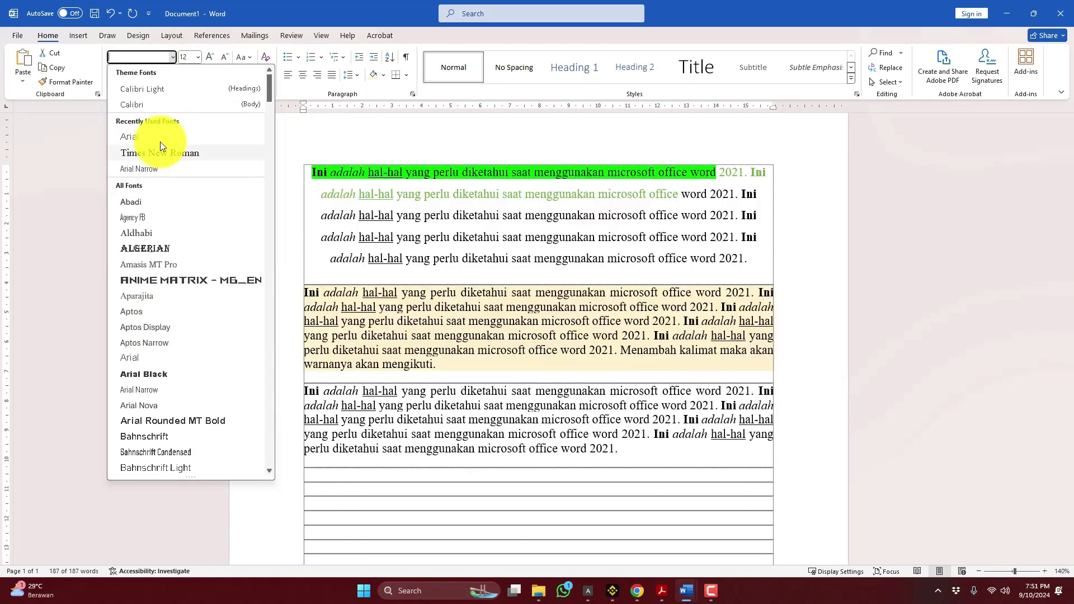
left_click(155, 139)
left_click(462, 280)
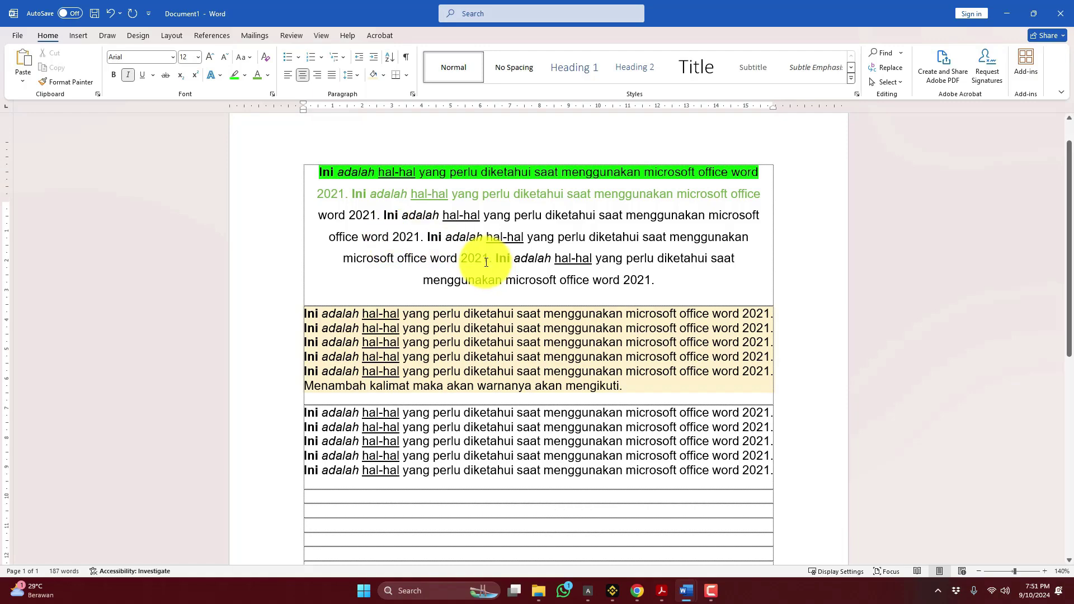
scroll(484, 263, "up", 1)
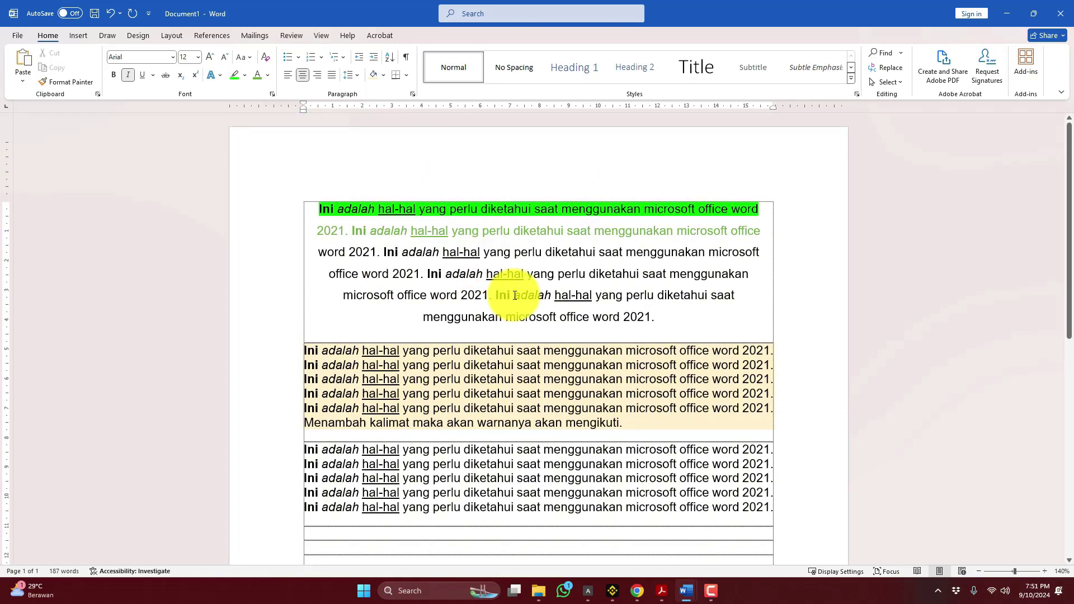
Delete all the empty paragraphs below the third text paragraph.
scroll(486, 259, "down", 3, "ctrl")
scroll(507, 291, "down", 3)
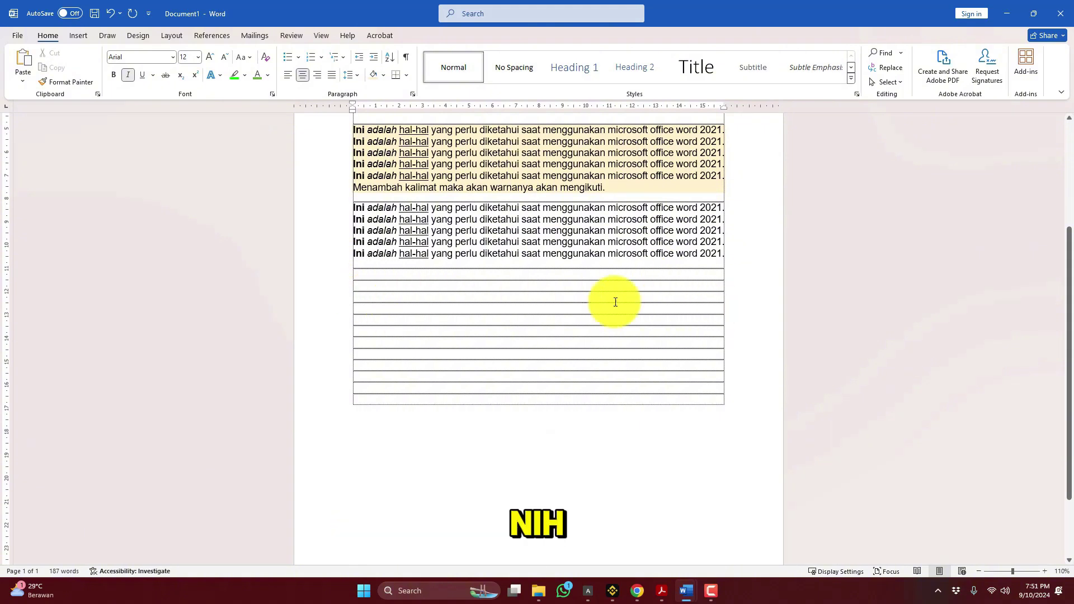
left_click(364, 273)
left_click_drag(608, 438, 603, 429)
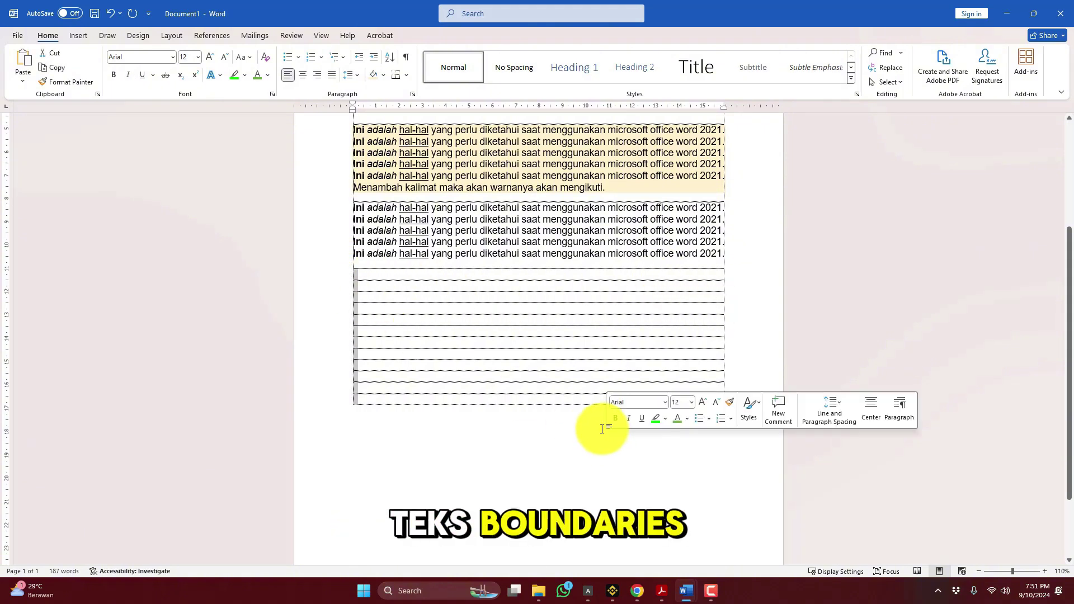
key("BackSpace")
Examine the text boundary lines around each of the three paragraphs.
scroll(555, 330, "up", 4)
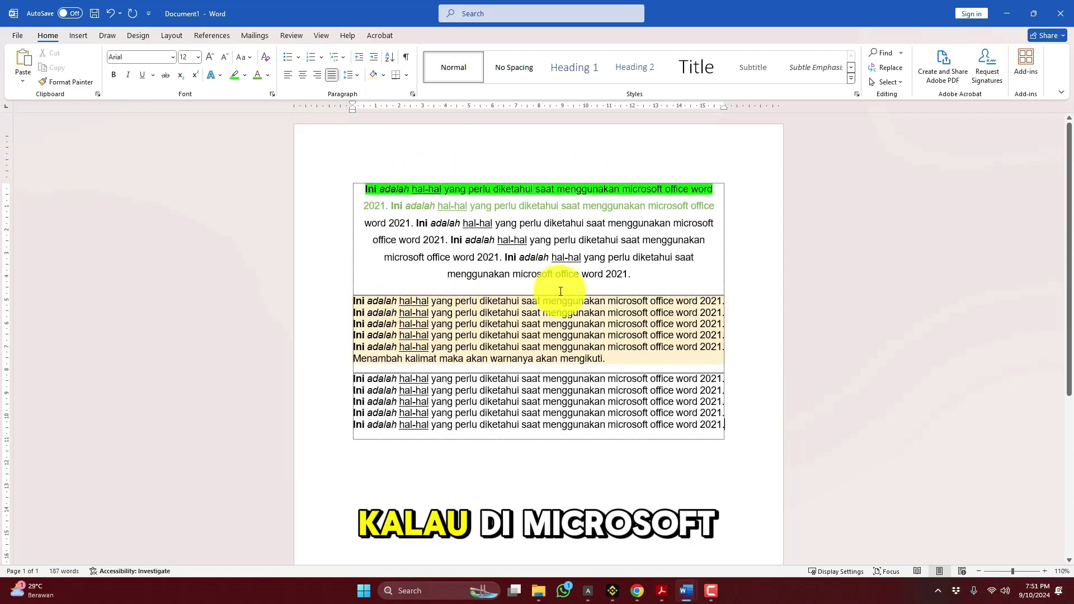
scroll(560, 291, "up", 3, "ctrl")
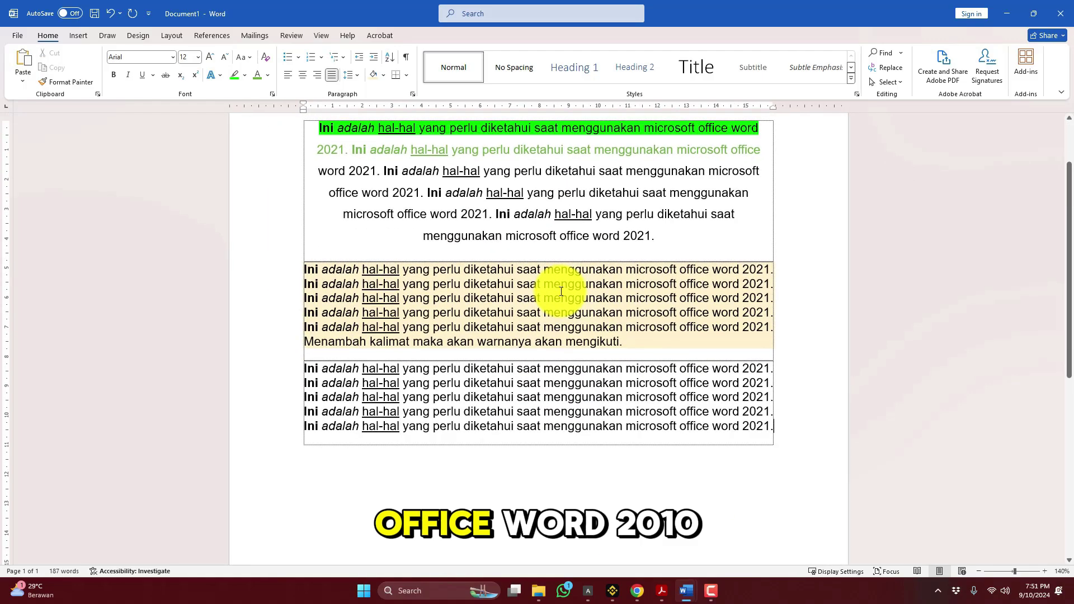
scroll(561, 291, "up", 1, "ctrl")
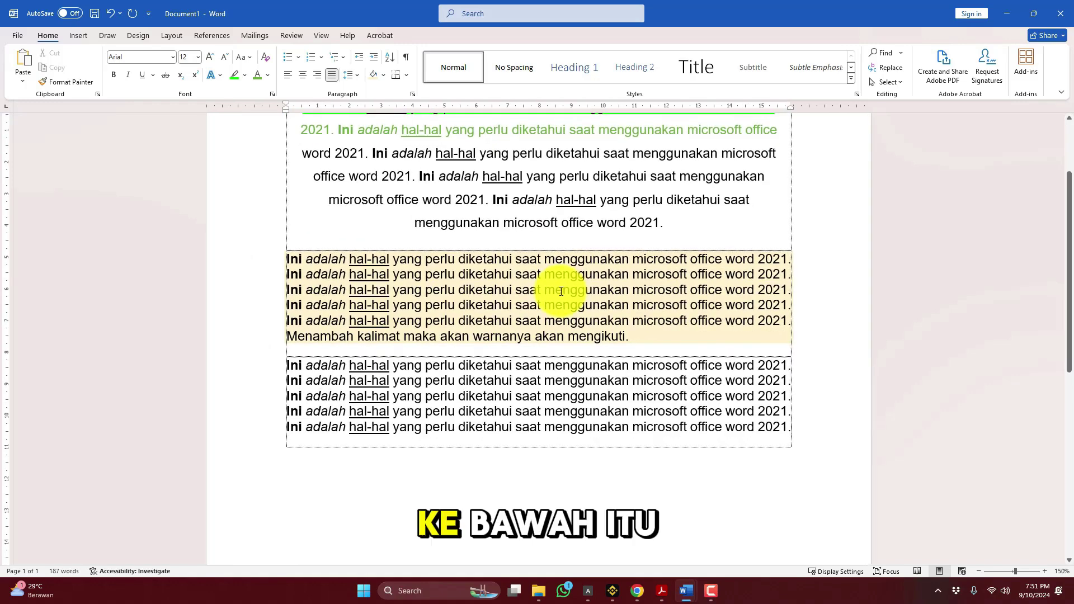
scroll(560, 291, "up", 1)
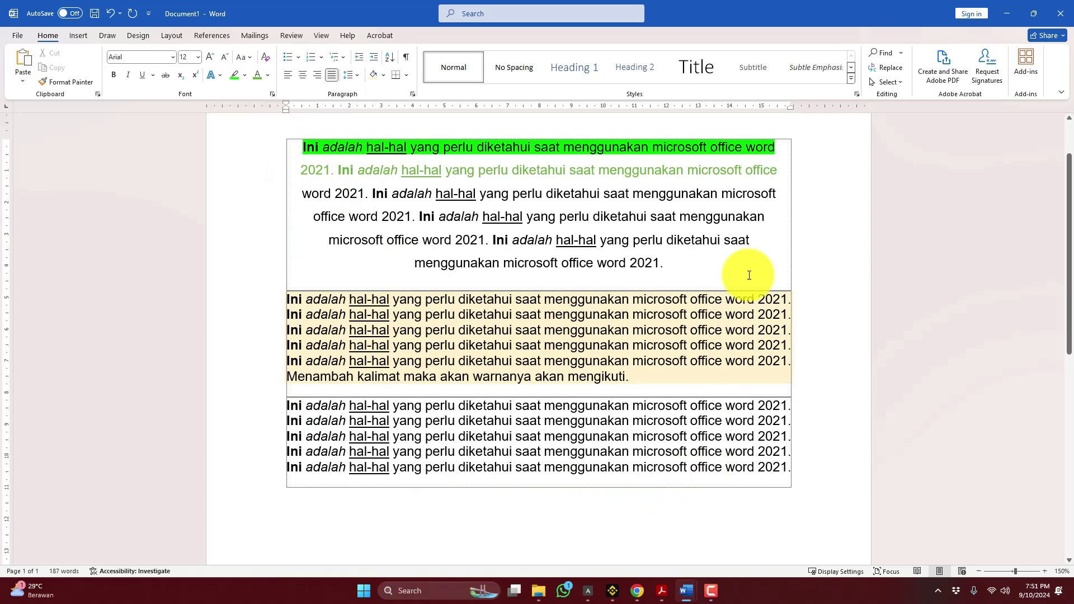
scroll(353, 273, "up", 1)
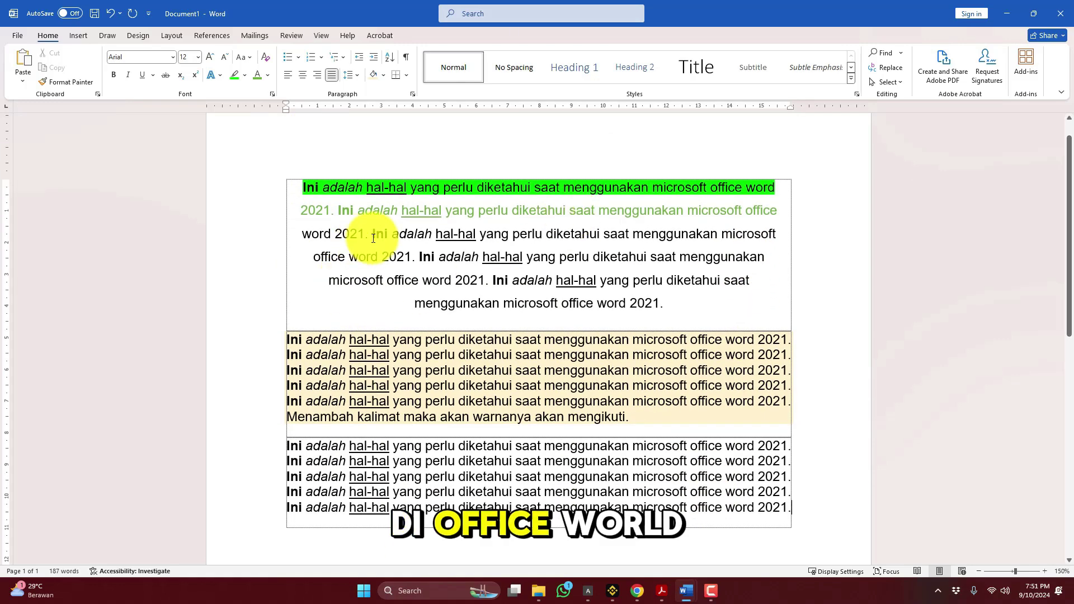
scroll(326, 266, "down", 1)
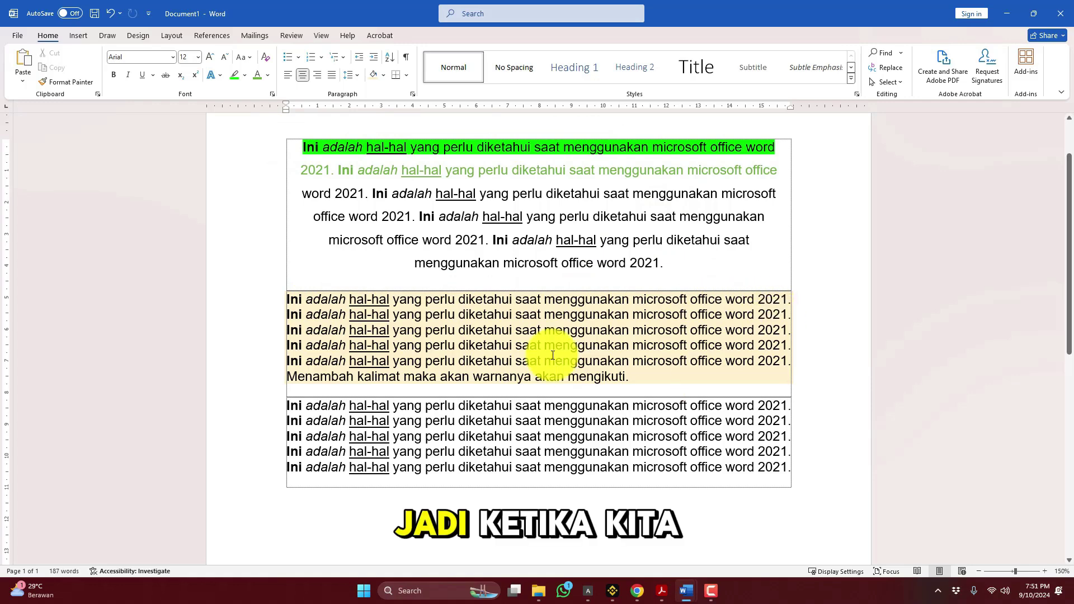
scroll(678, 427, "down", 3)
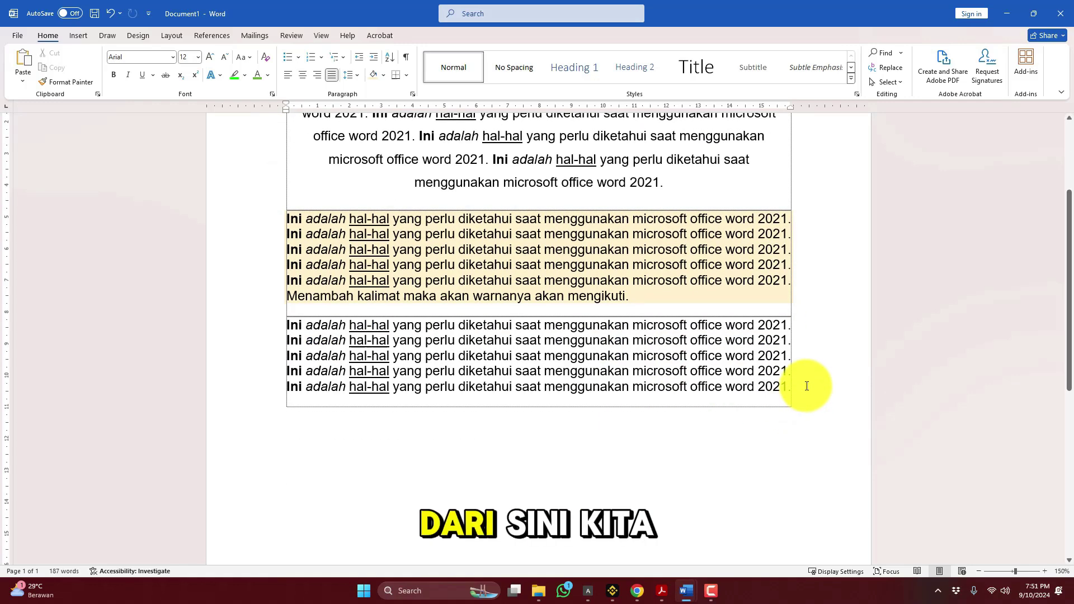
Add two empty paragraphs below the third paragraph, and remove them again.
key("Return")
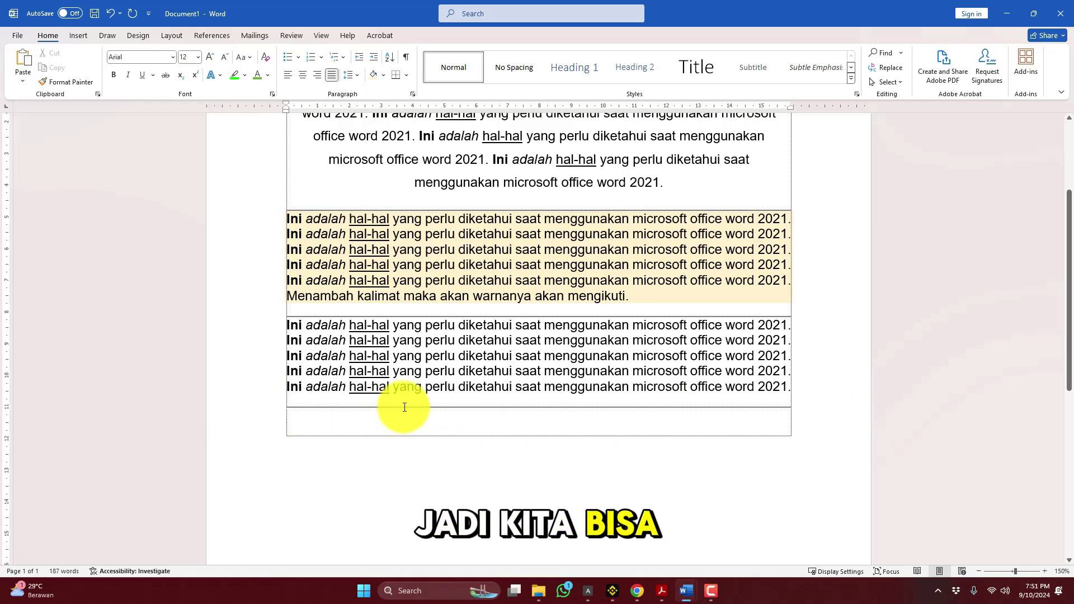
scroll(479, 314, "up", 2)
left_click(336, 392)
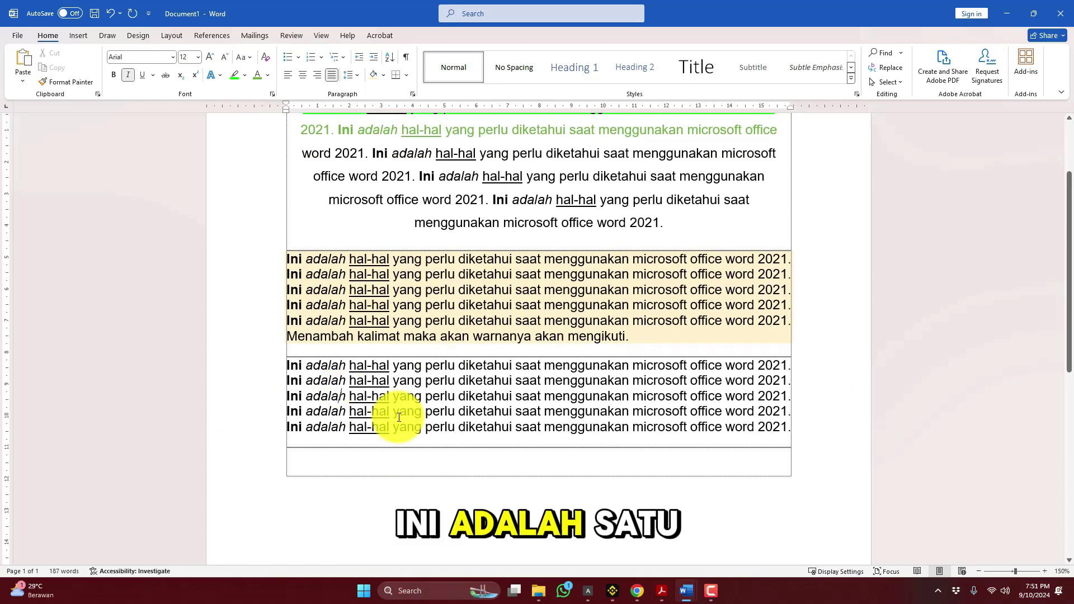
left_click(589, 281)
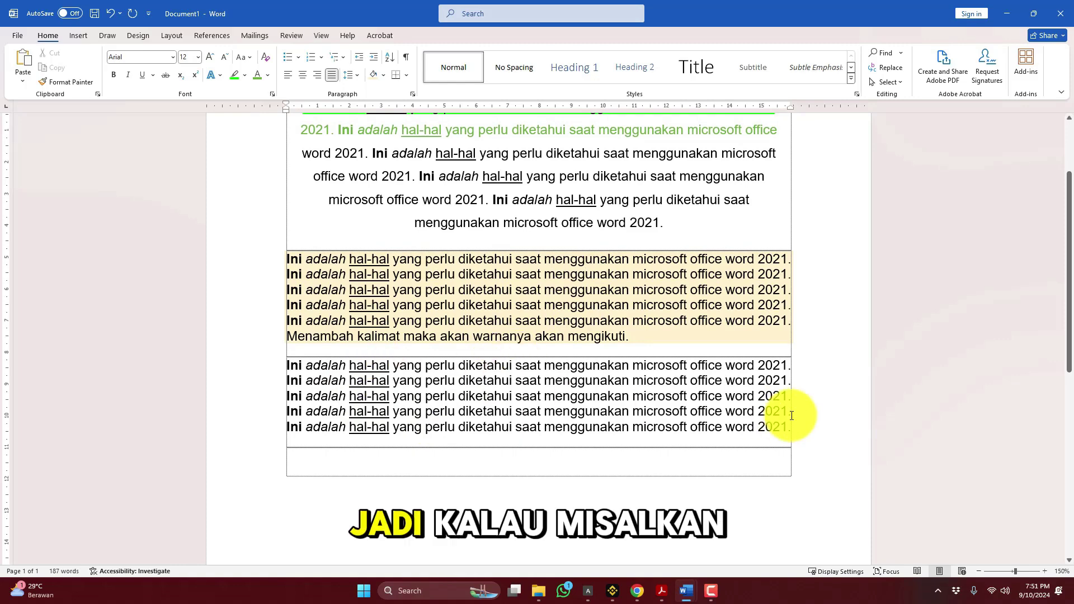
scroll(335, 333, "down", 3)
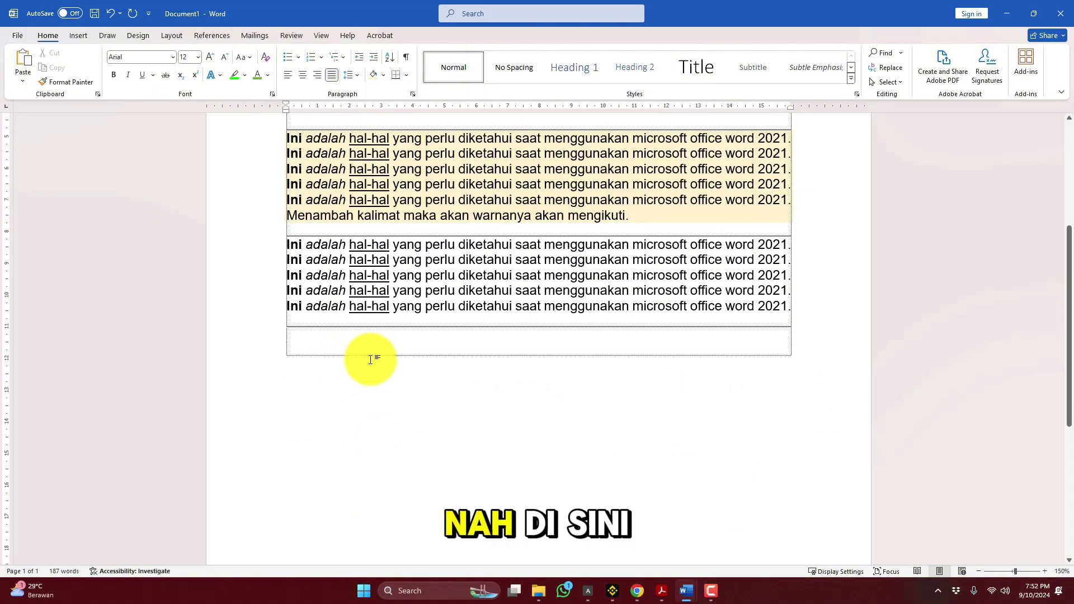
key("Return")
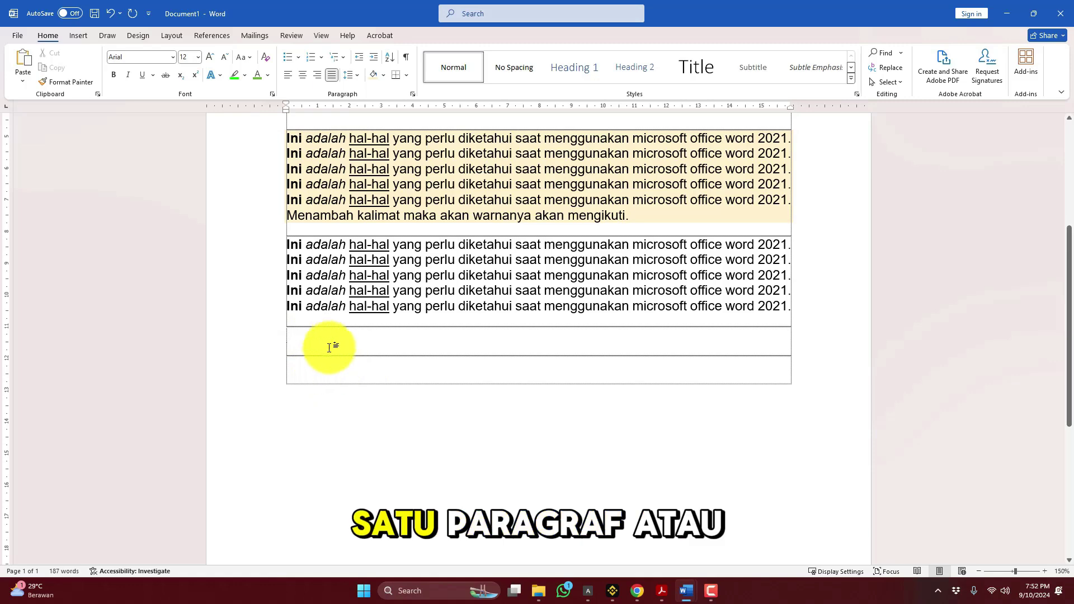
left_click_drag(318, 337, 336, 373)
key("BackSpace")
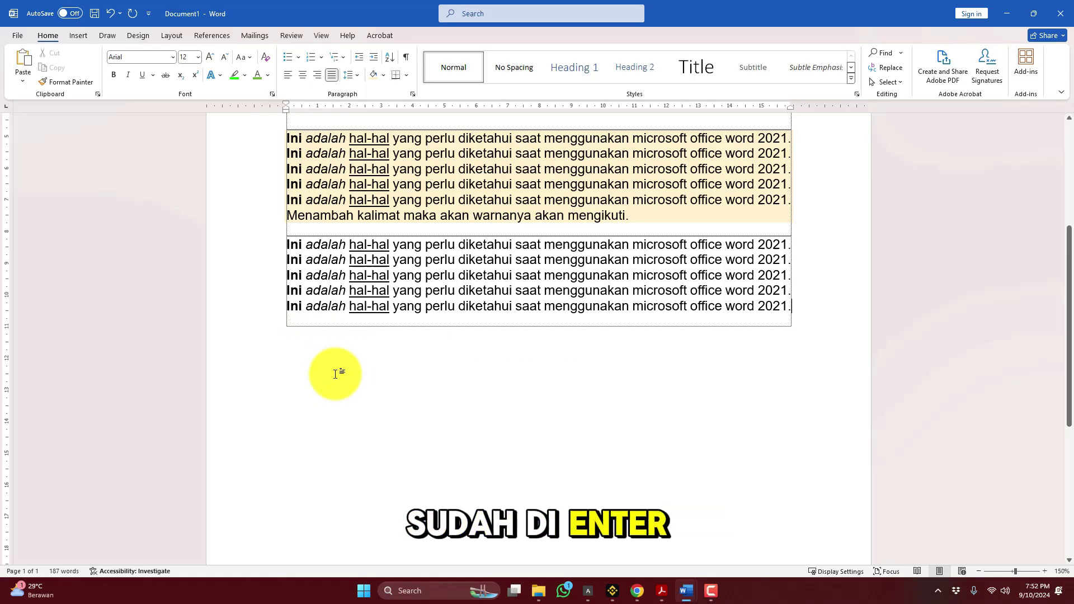
Check the document in the print preview and return to editing.
scroll(335, 374, "up", 3)
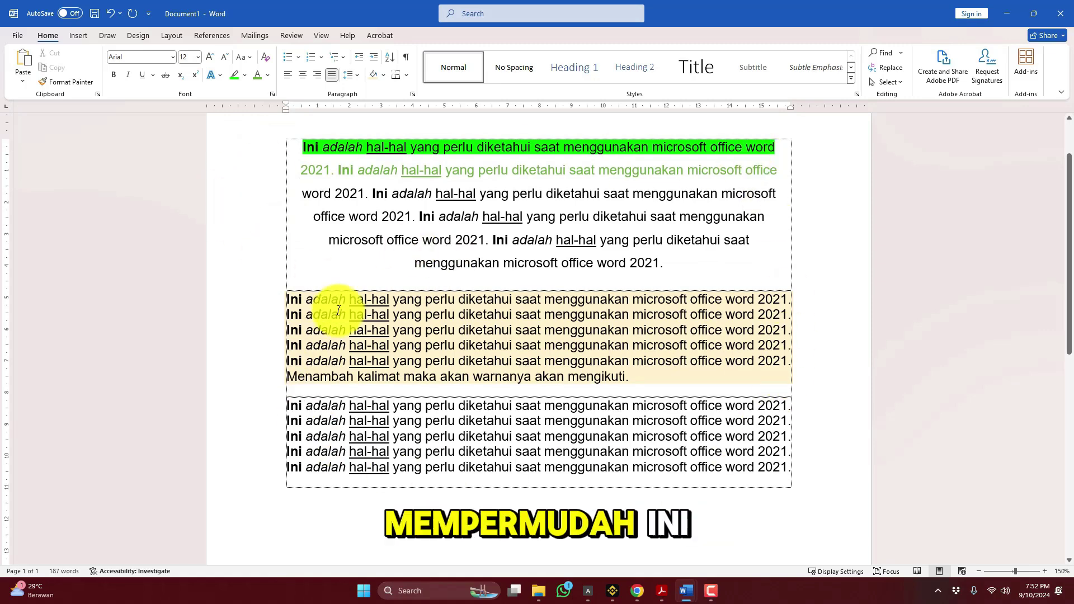
key("ctrl+p")
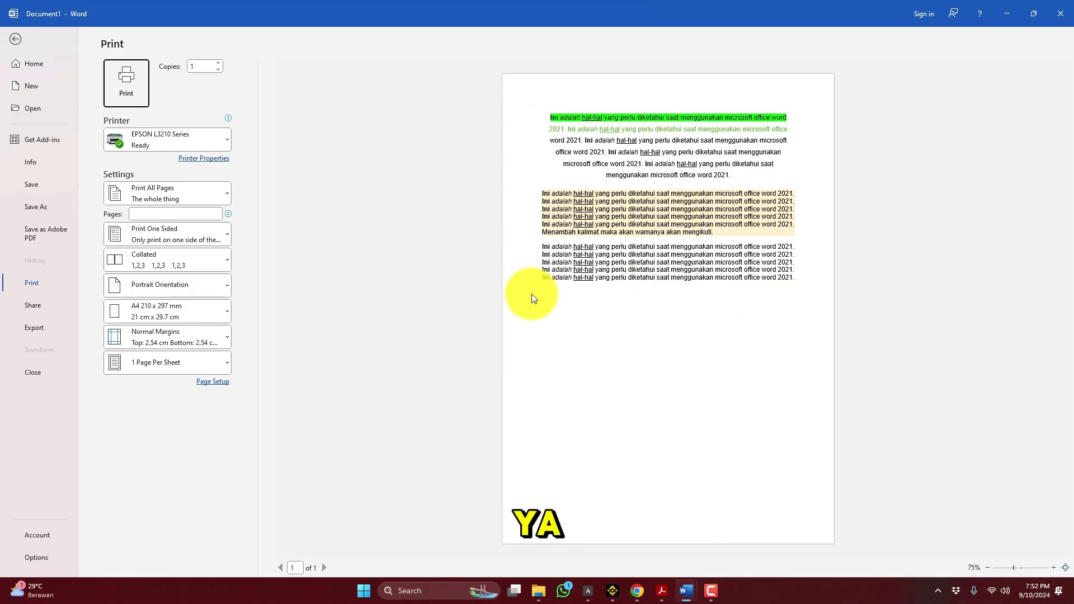
left_click(15, 40)
Turn off Show text boundaries in Word's advanced options and look over the document without the lines.
scroll(402, 228, "down", 4, "ctrl")
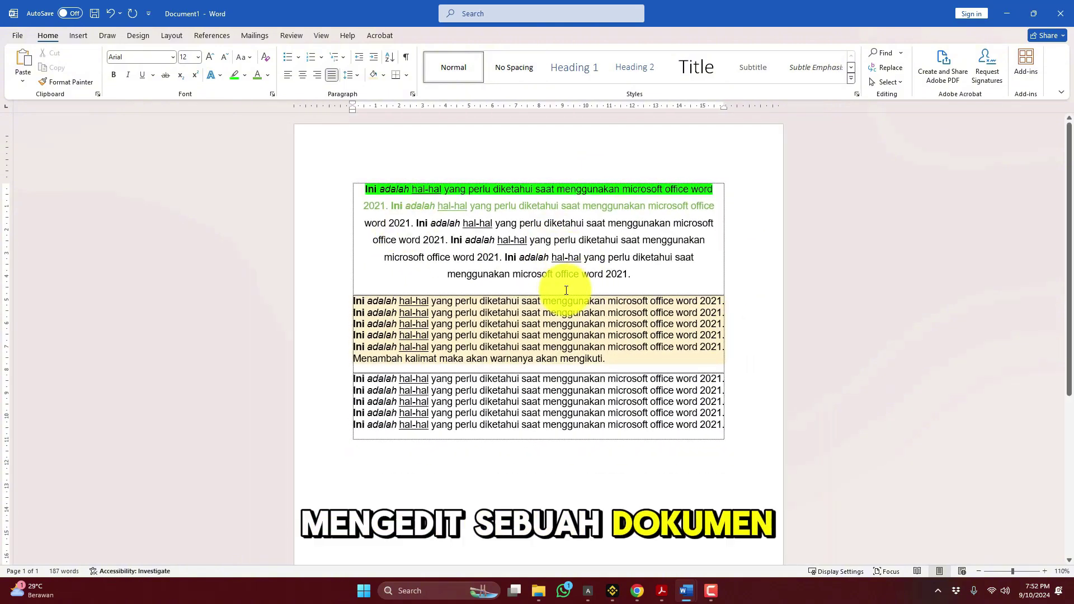
left_click(16, 37)
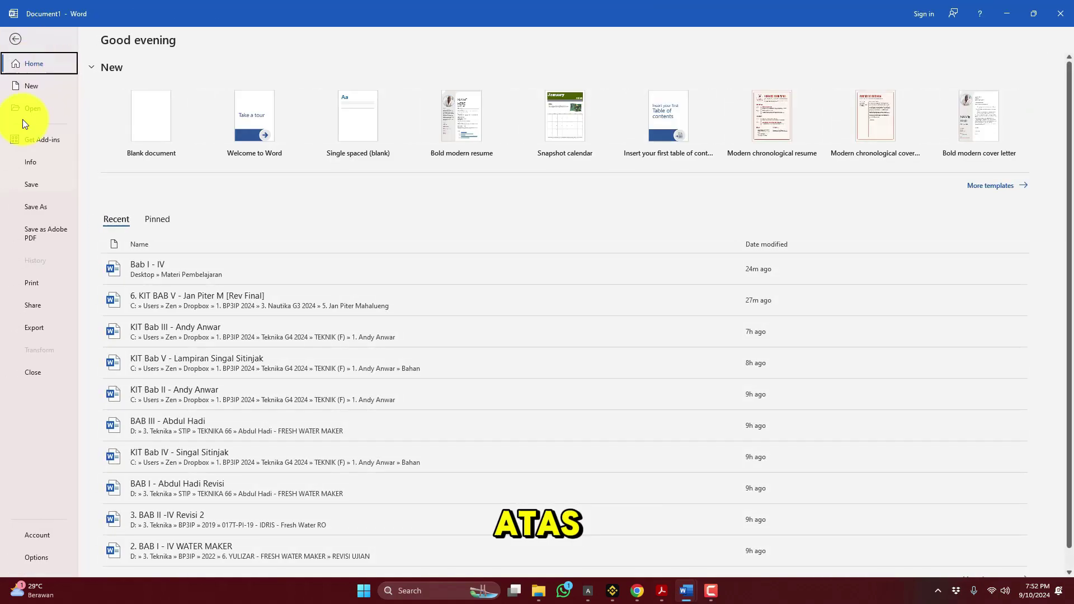
left_click(41, 557)
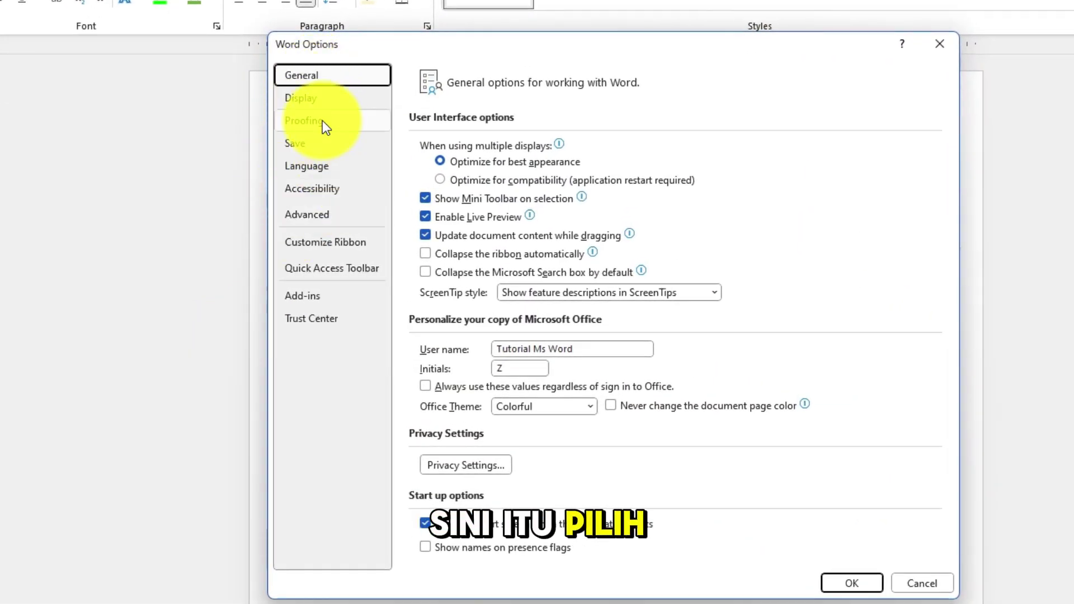
left_click(321, 214)
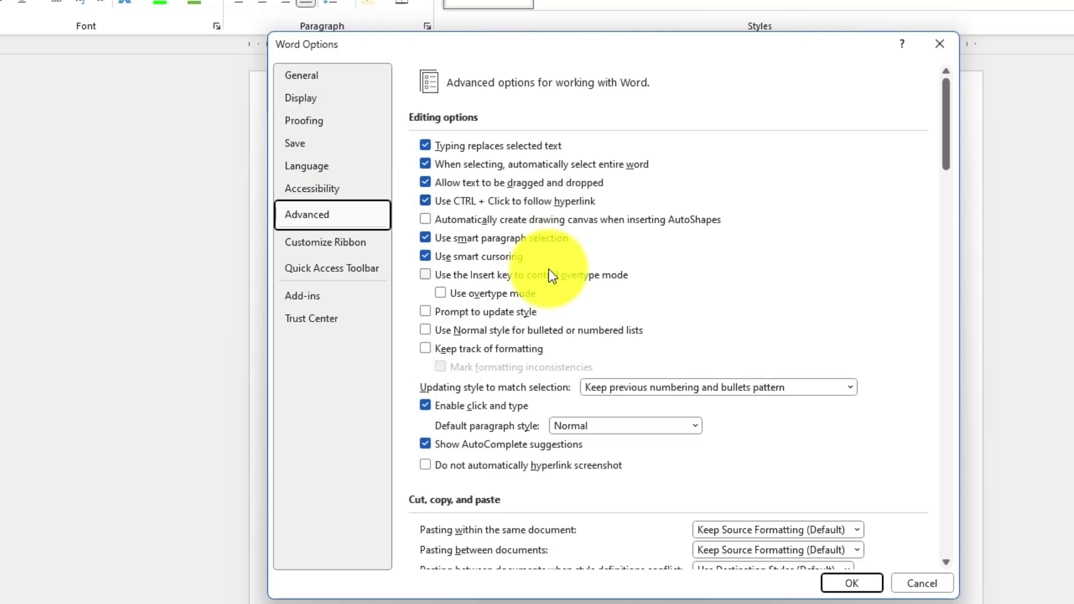
scroll(549, 269, "down", 3)
scroll(548, 270, "down", 7)
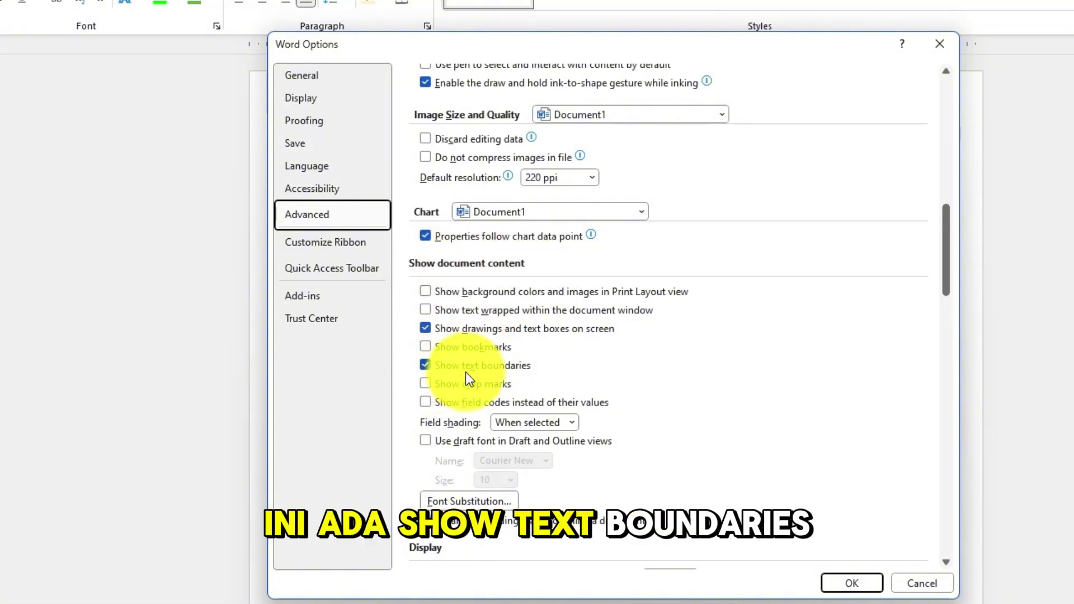
left_click(426, 365)
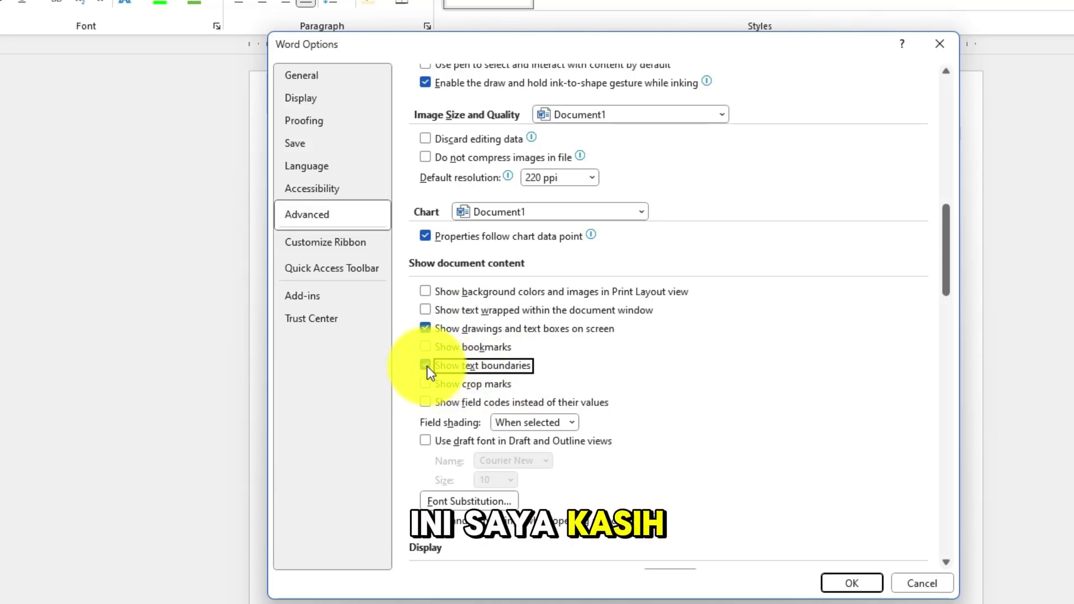
left_click(426, 365)
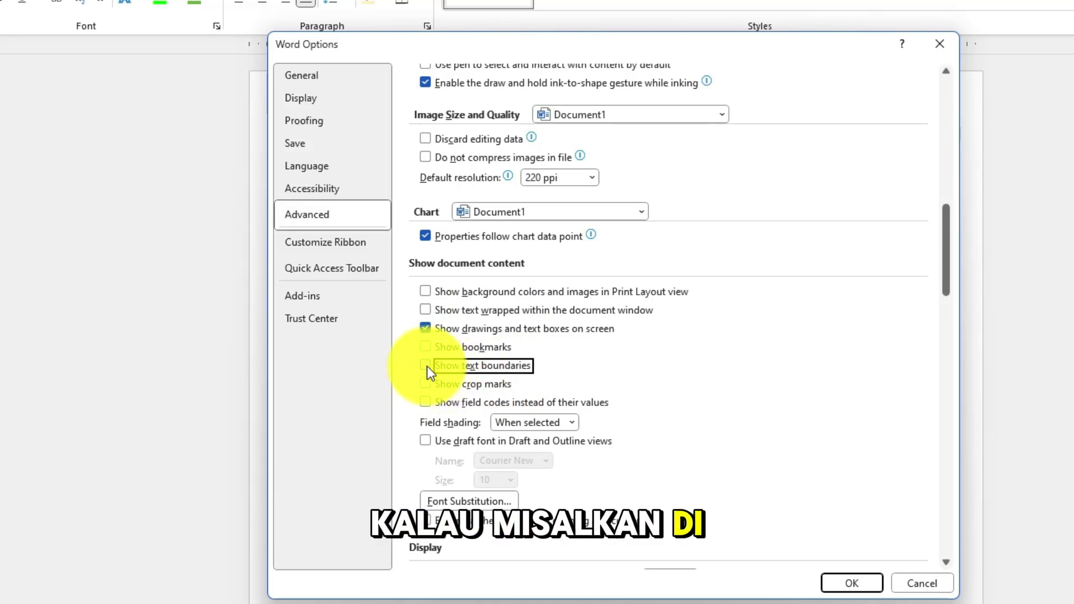
left_click(851, 583)
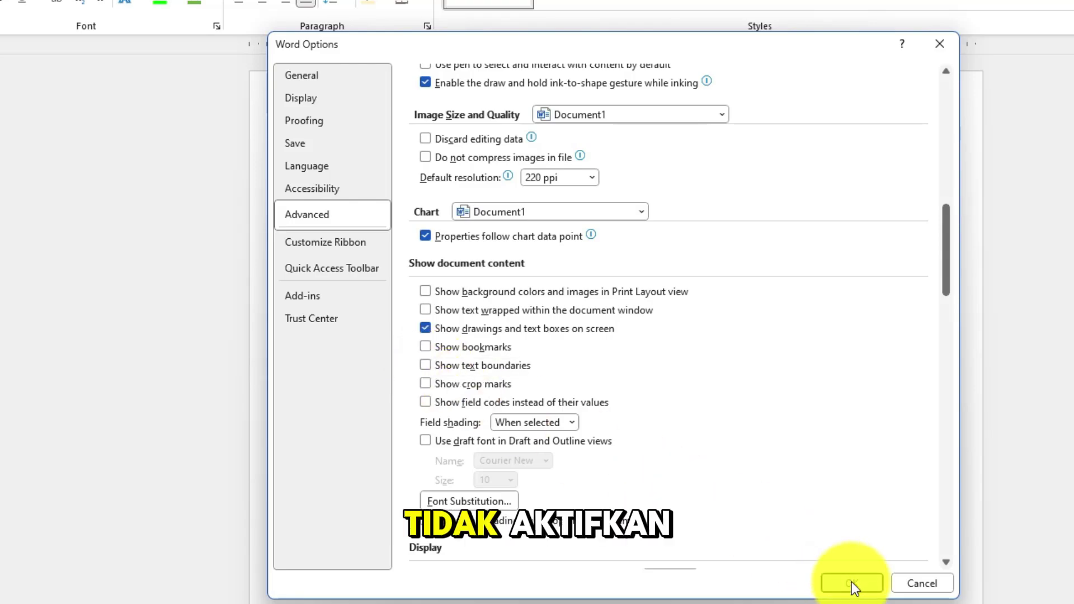
scroll(702, 405, "down", 6)
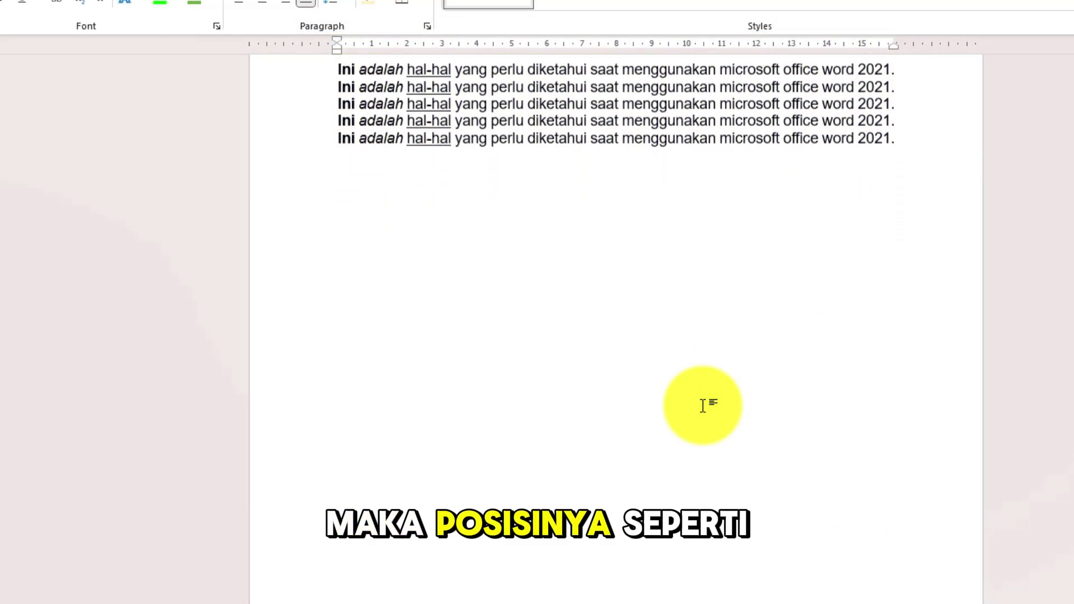
scroll(849, 463, "up", 6)
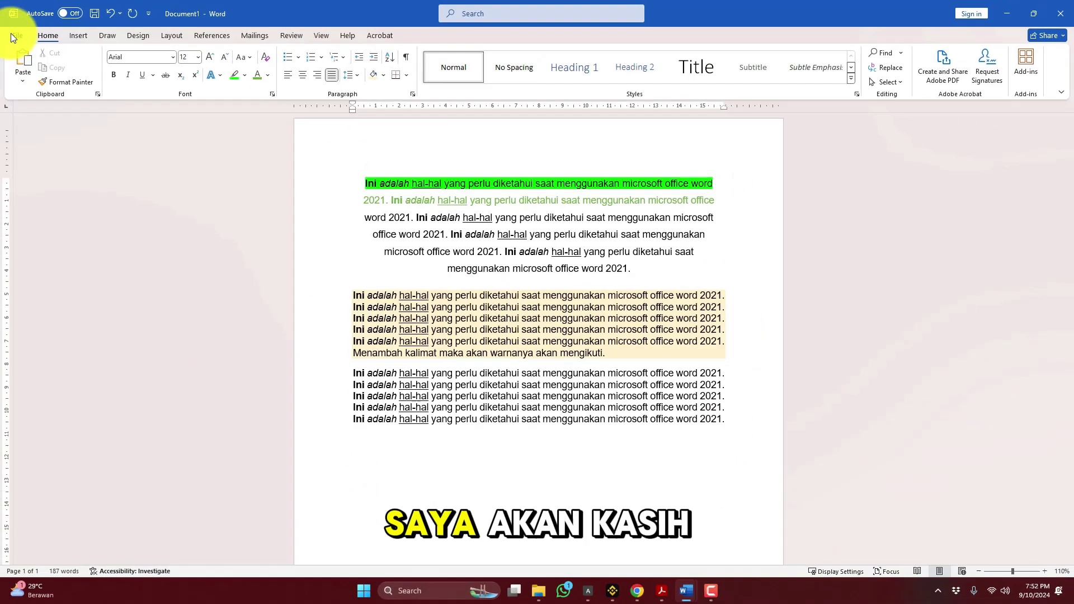
Enable Show text boundaries under Show document content in Word's advanced options.
left_click(11, 33)
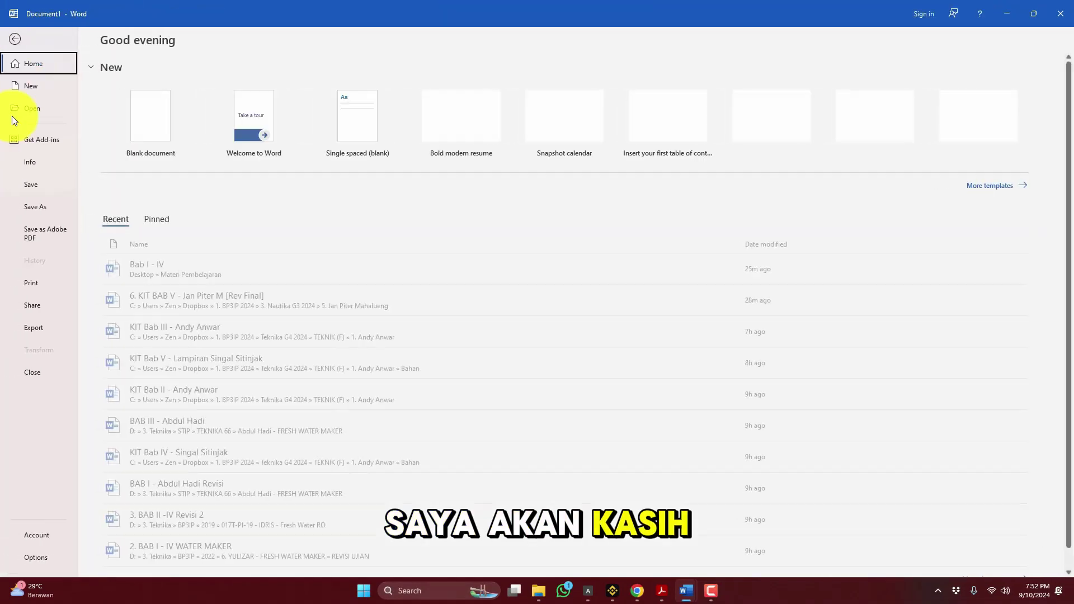
left_click(35, 558)
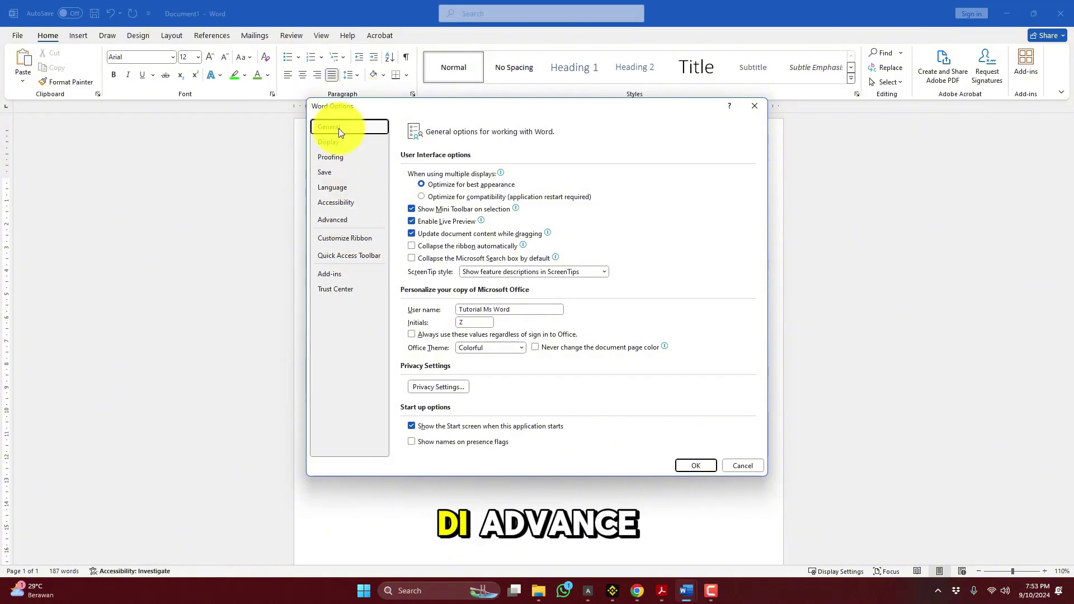
left_click(332, 221)
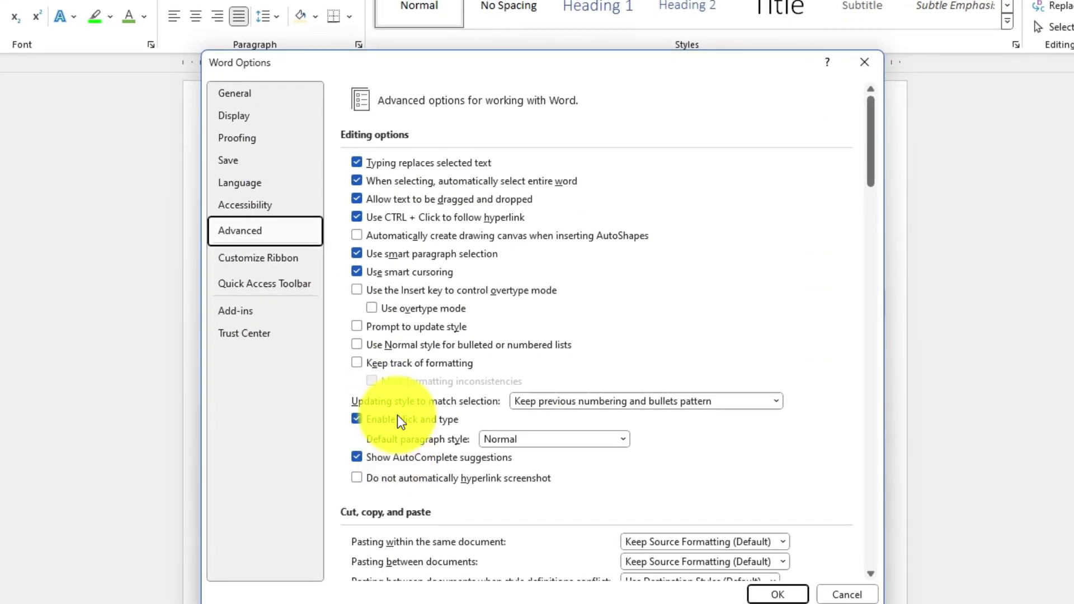
scroll(411, 383, "down", 10)
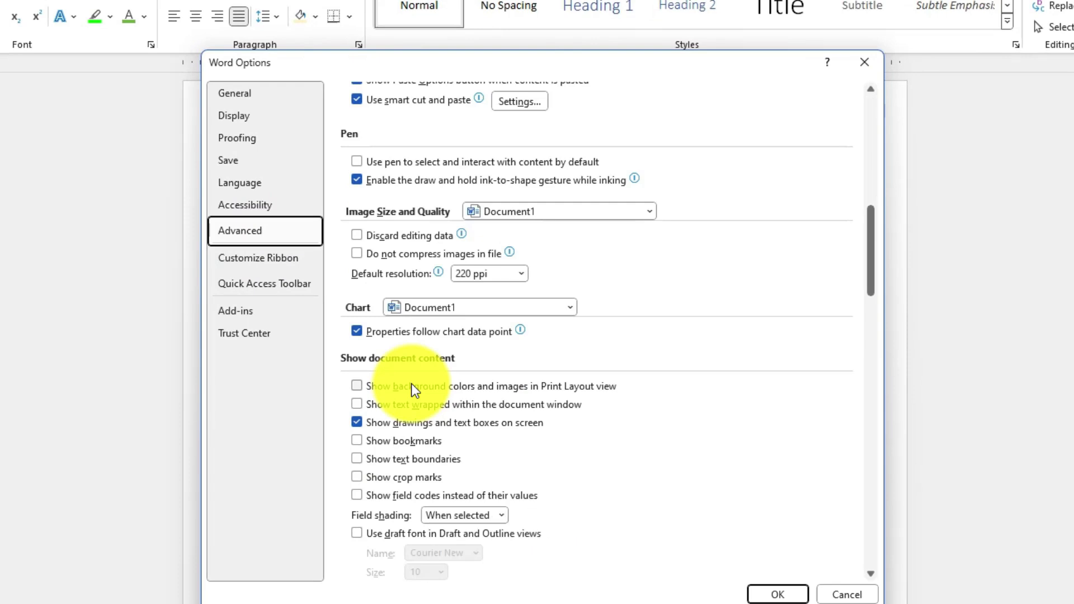
scroll(411, 383, "down", 2)
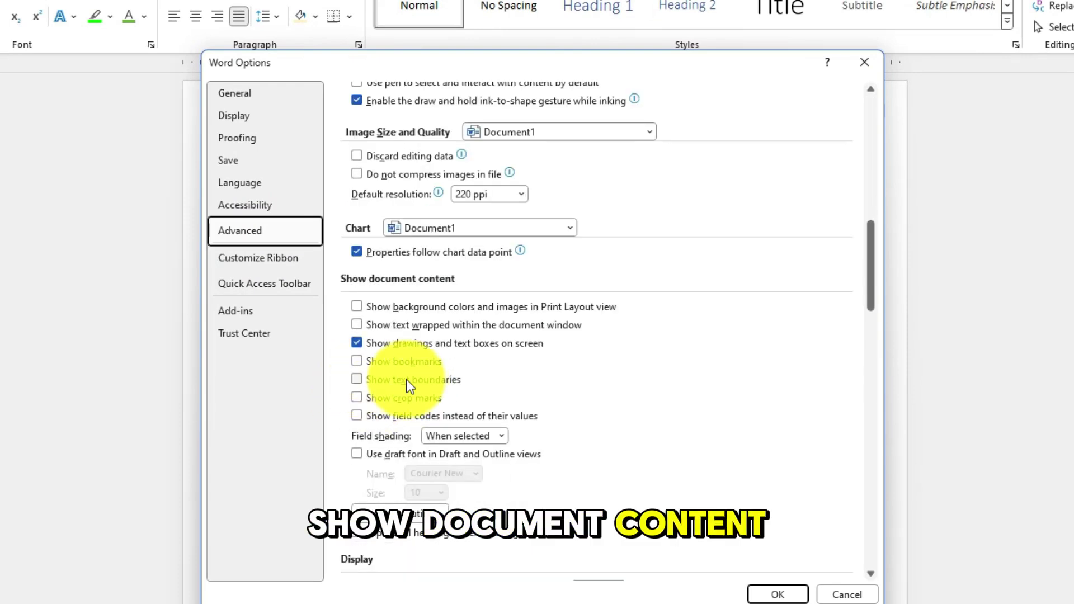
left_click(352, 379)
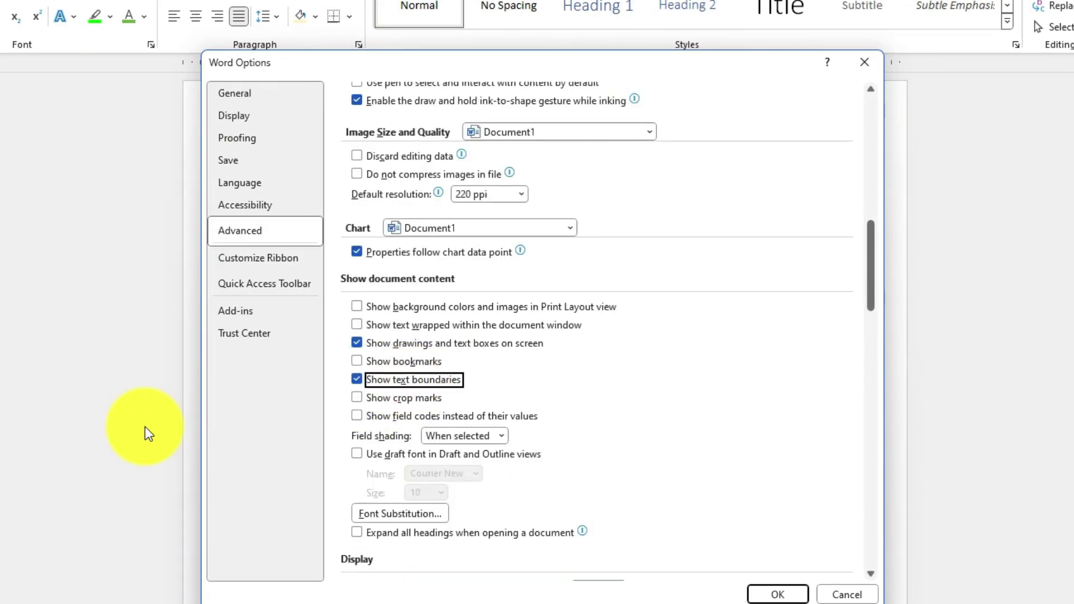
Keep Centimeters as the measurement unit in the Display section of the advanced options and apply the options.
scroll(502, 384, "down", 11)
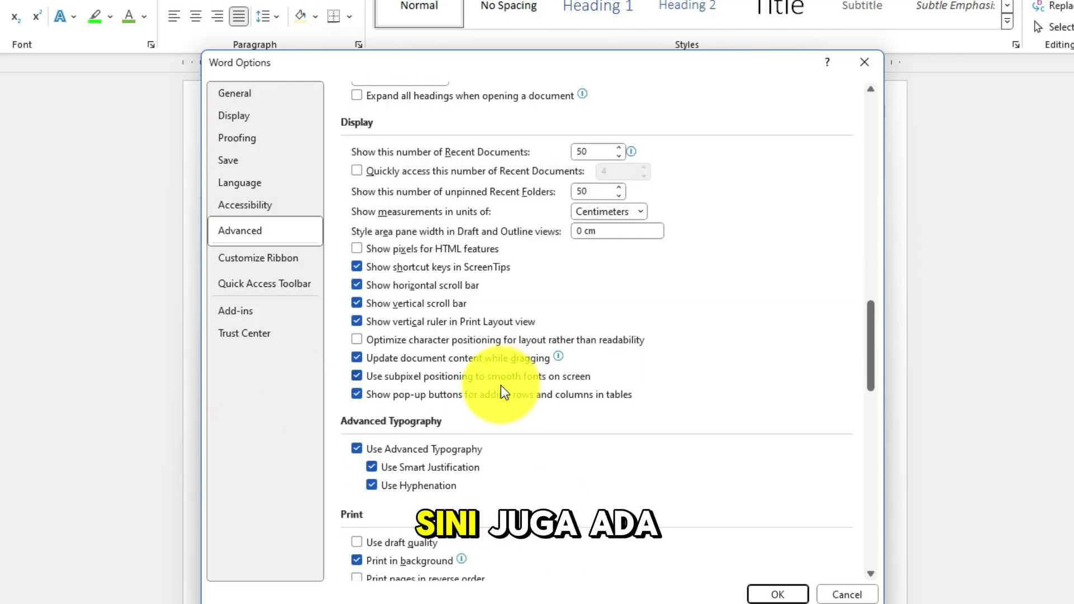
scroll(501, 384, "up", 2)
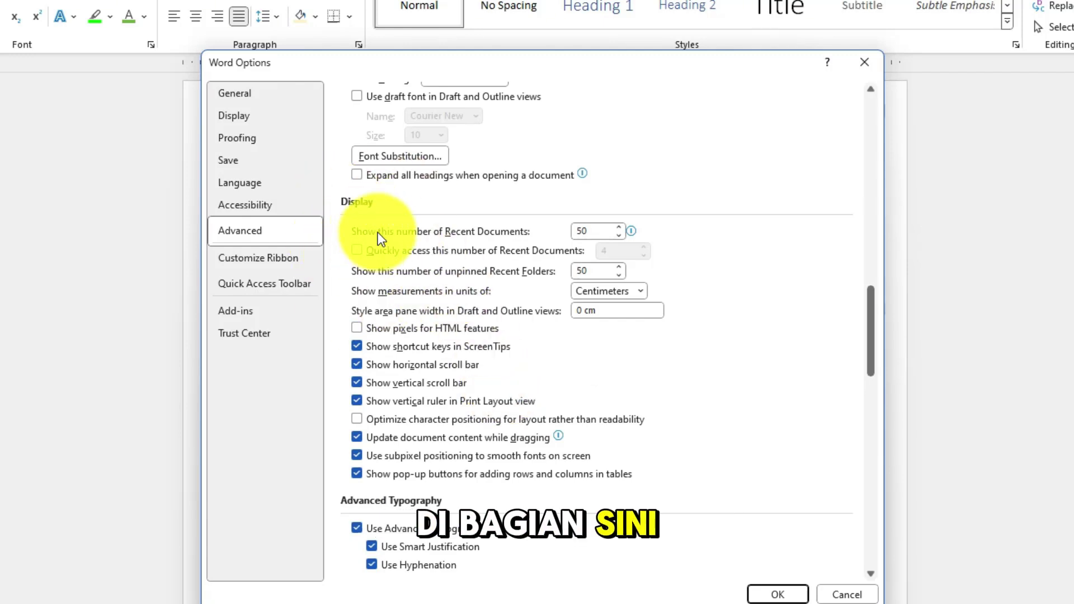
left_click(640, 290)
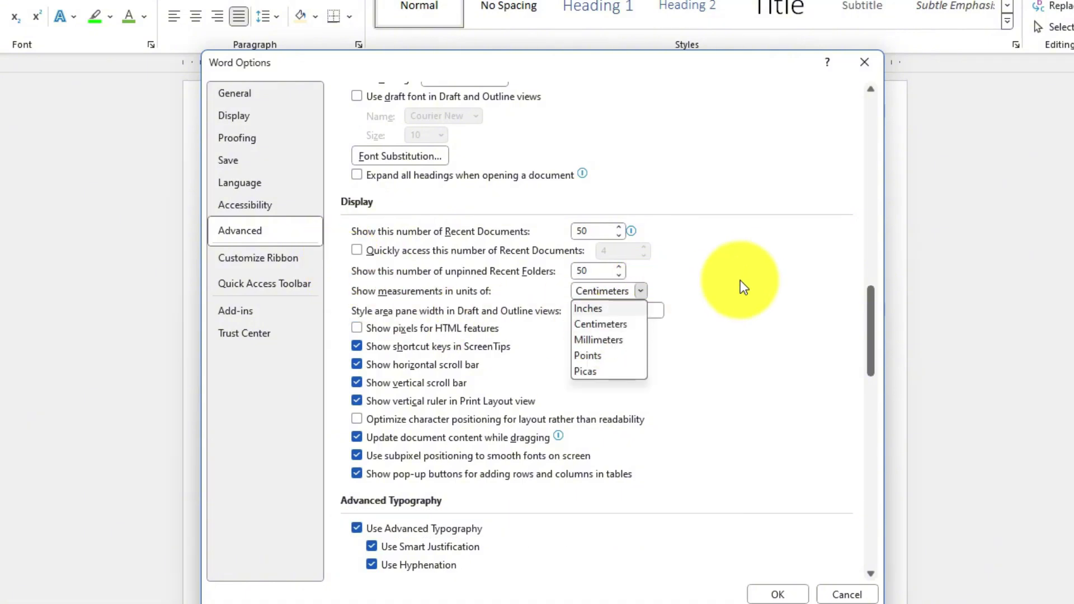
left_click(600, 290)
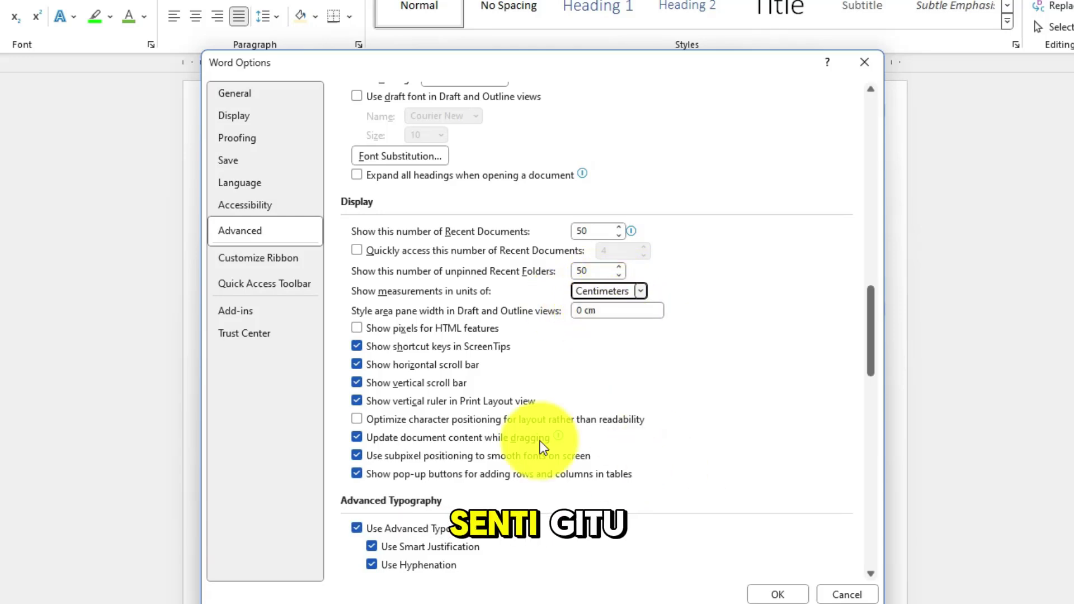
left_click(774, 592)
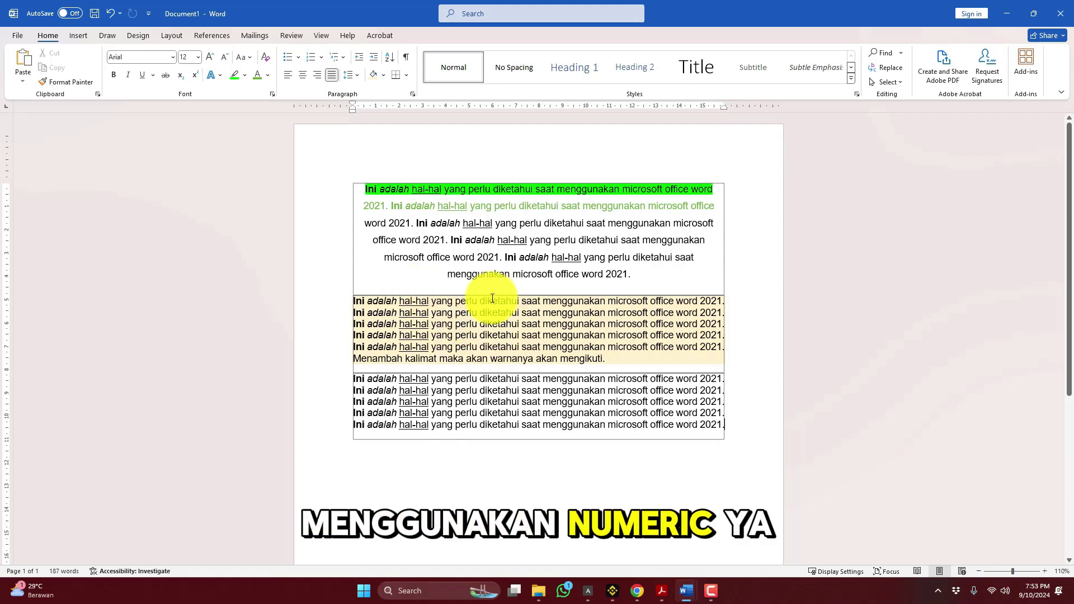
Split the shaded second paragraph into separate paragraphs by adding a paragraph break after each sentence ending in "word 2021.".
scroll(507, 293, "down", 1)
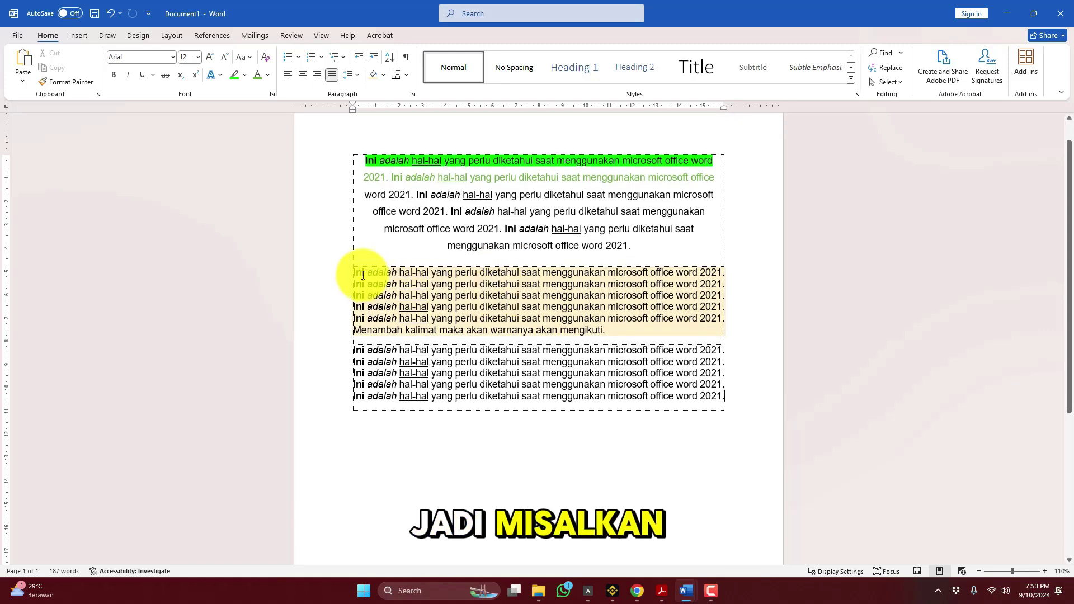
left_click(731, 273)
key("Return")
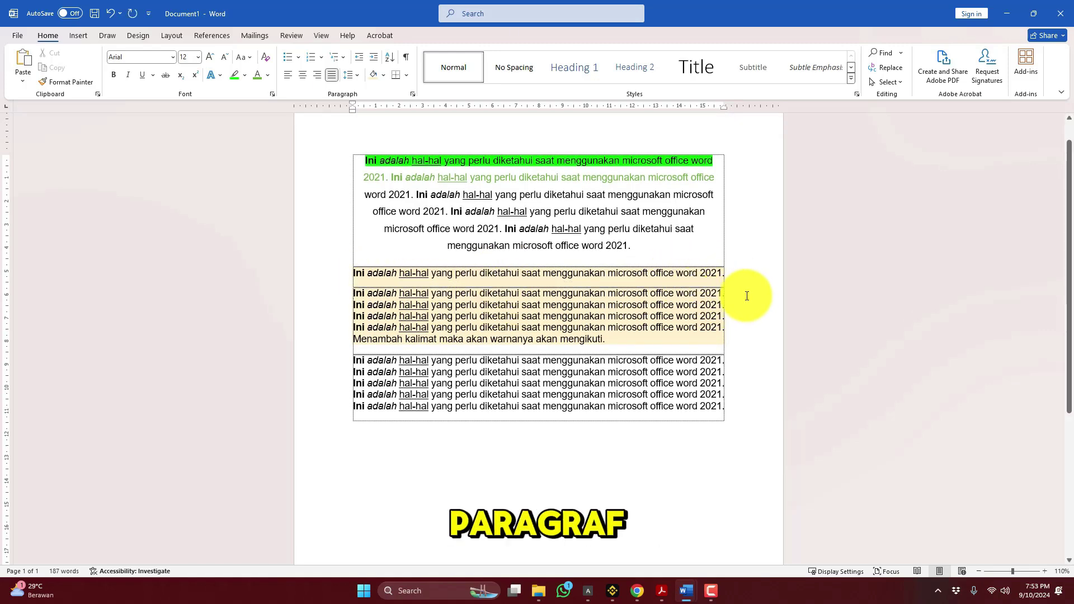
left_click(746, 294)
key("Return")
left_click(729, 314)
key("Return")
left_click(733, 347)
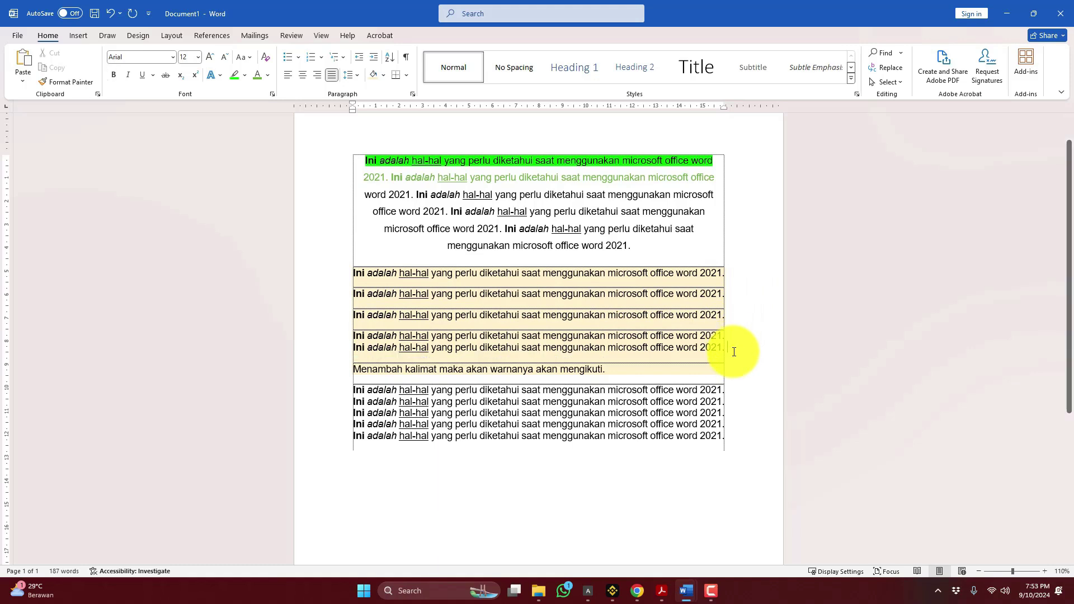
key("Return")
left_click(731, 336)
key("Return")
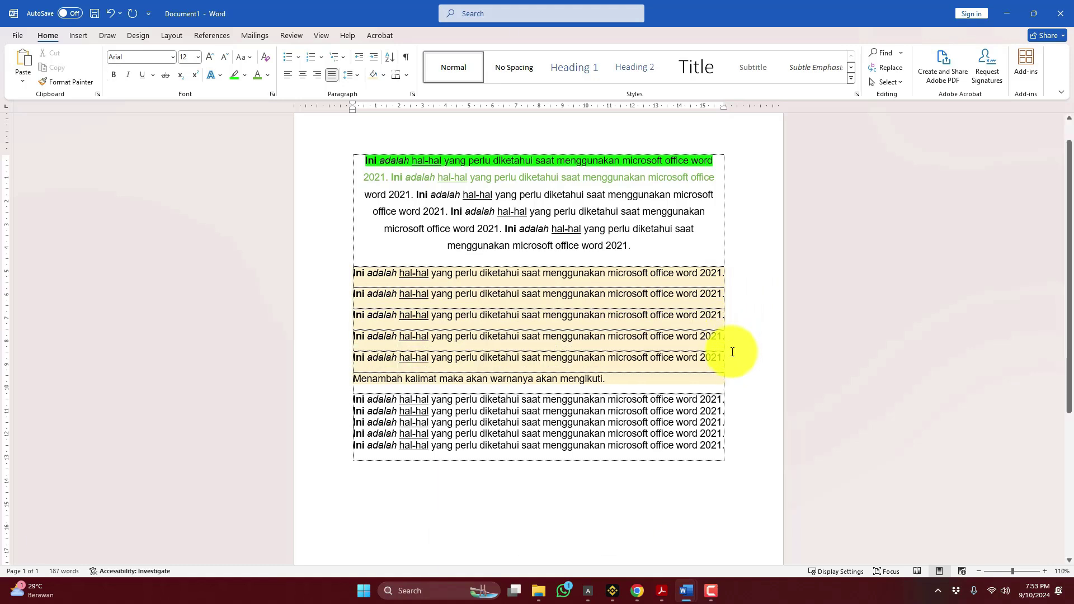
Number the five shaded "Ini adalah hal-hal" paragraphs with the 1. 2. 3. format from the numbering library.
left_click(389, 357)
mouse_move(354, 263)
left_mouse_down()
mouse_move(431, 296)
mouse_move(706, 342)
left_mouse_up()
left_click(497, 293)
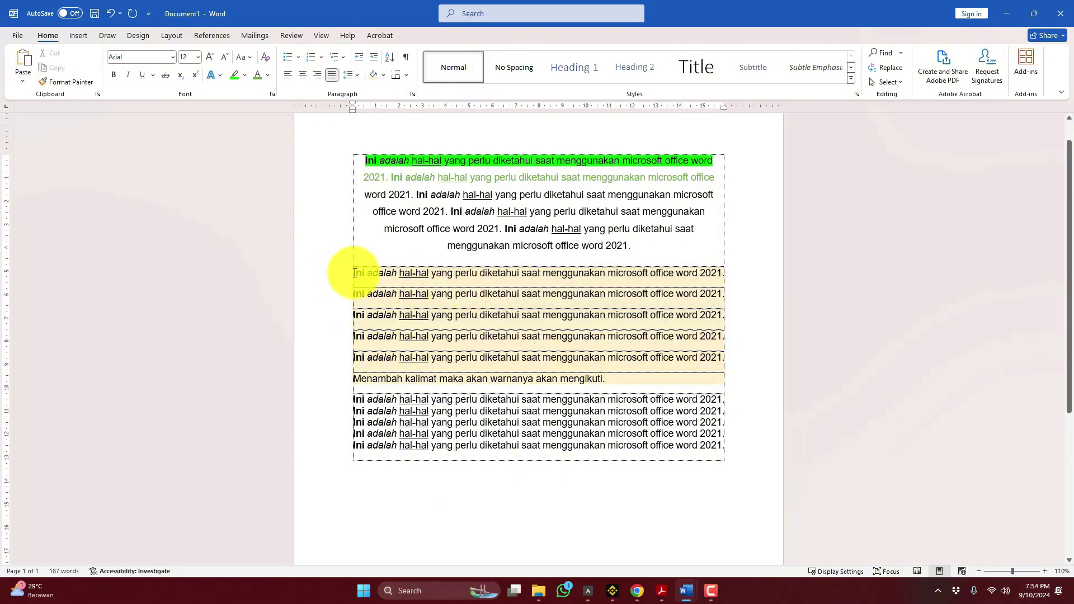
left_click_drag(353, 269, 747, 350)
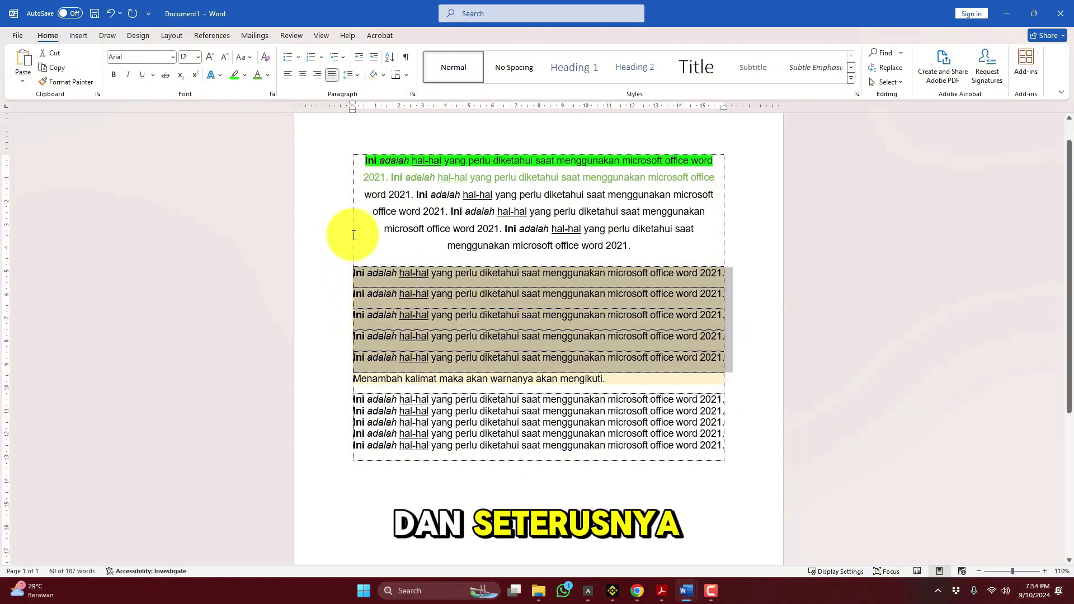
left_click_drag(355, 274, 738, 356)
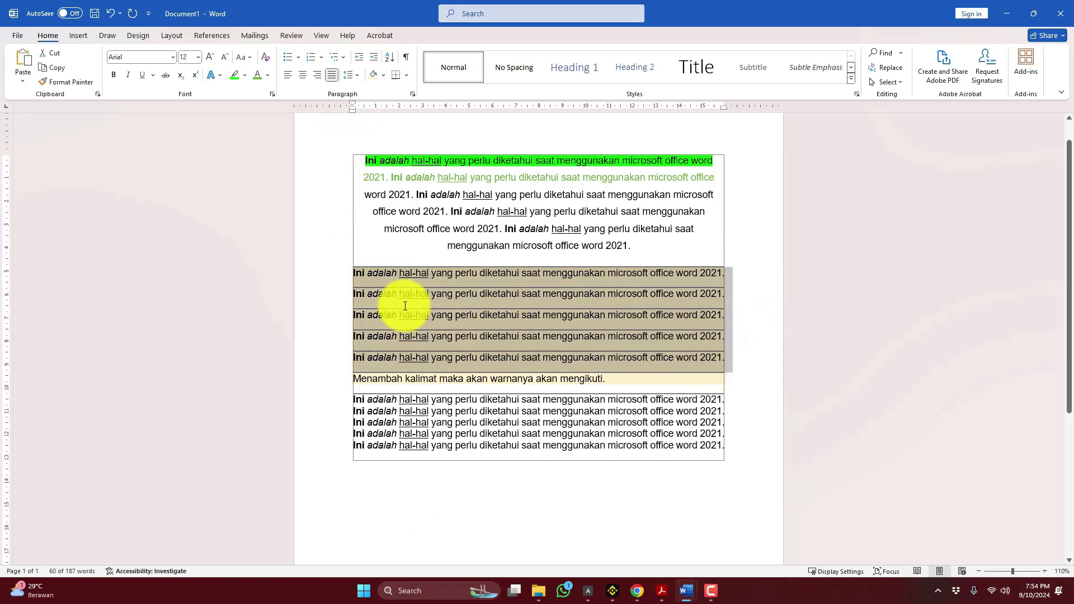
left_click_drag(354, 271, 730, 352)
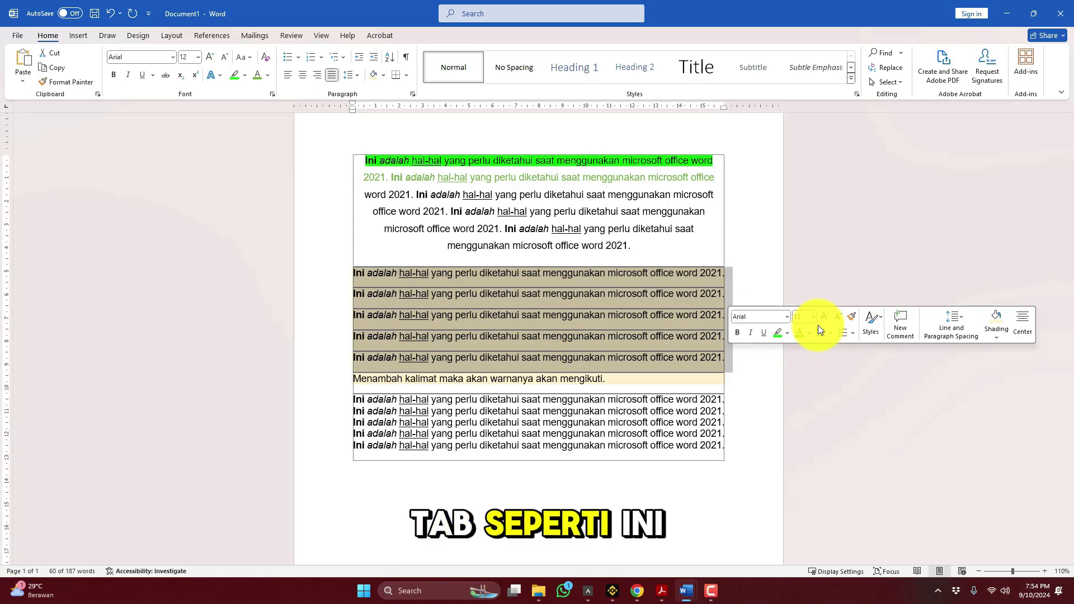
left_click(854, 334)
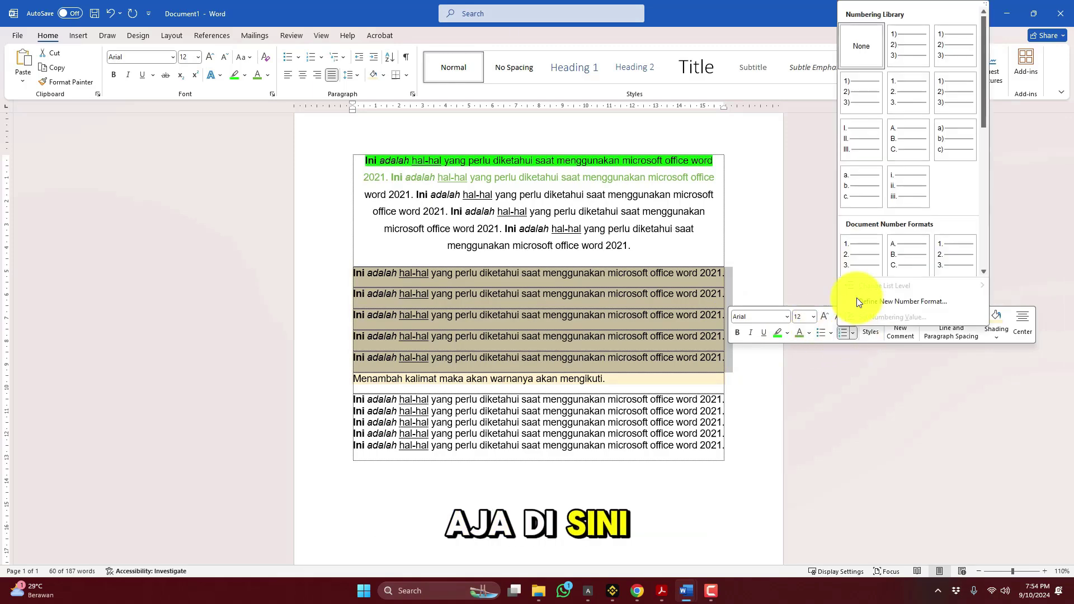
key("Escape")
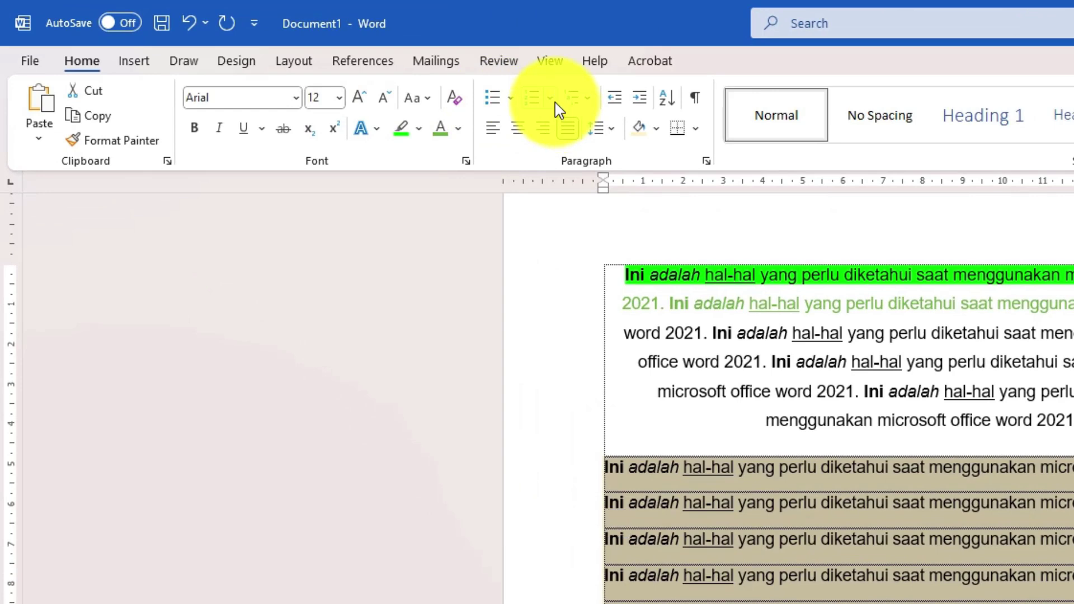
left_click(551, 101)
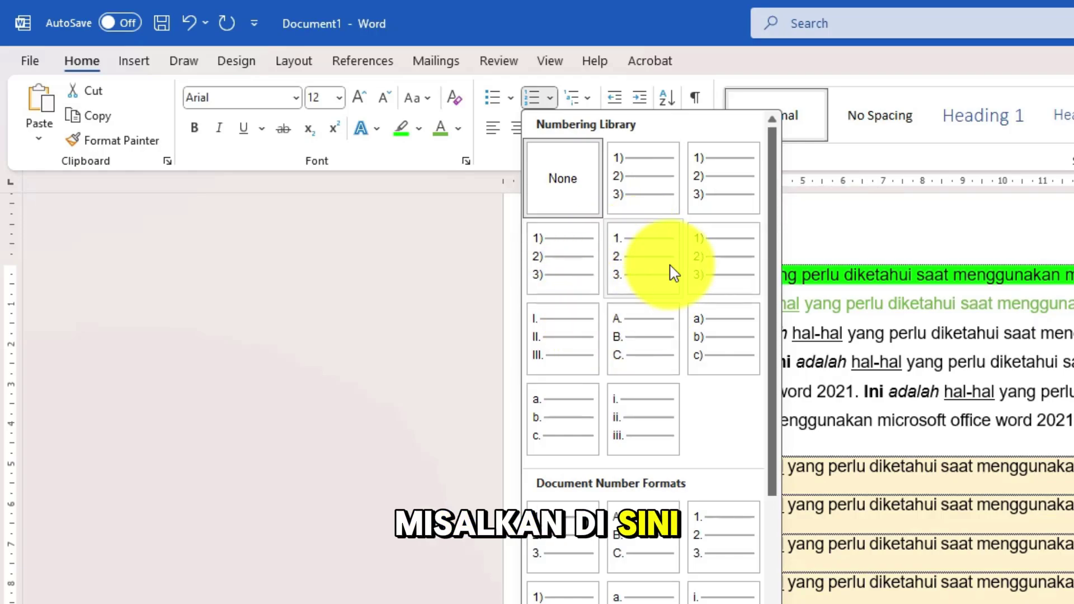
left_click(651, 268)
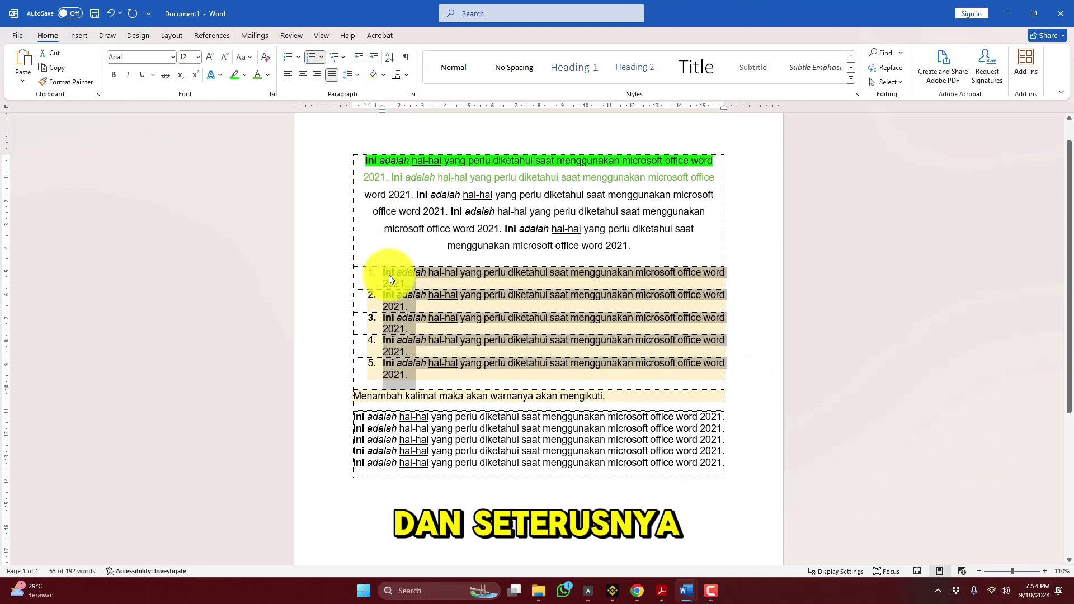
Justify the centred first paragraph above the numbered list.
left_click(454, 294)
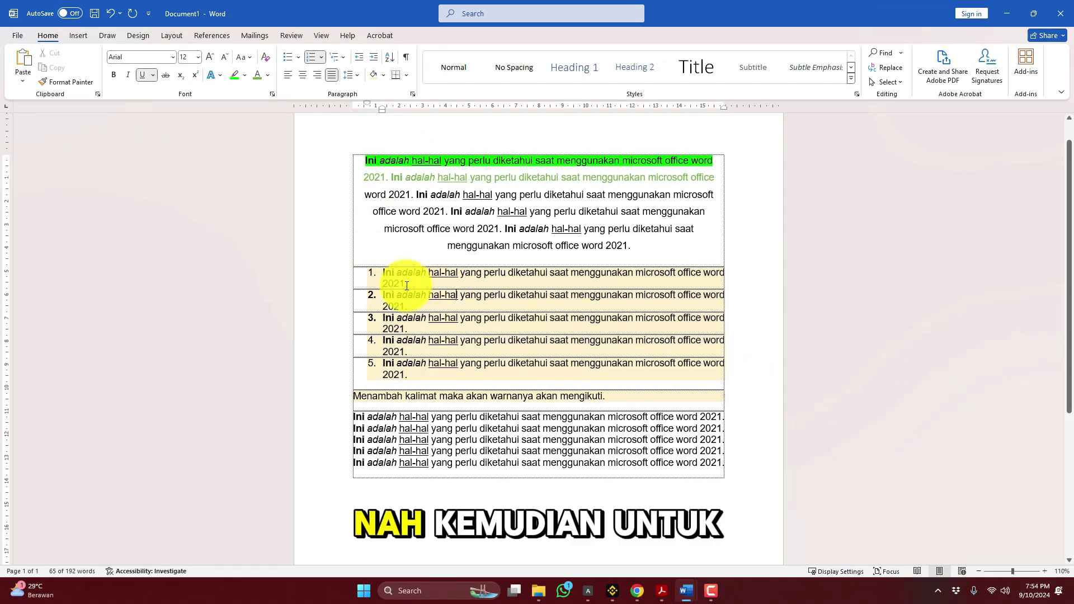
left_click_drag(384, 273, 445, 373)
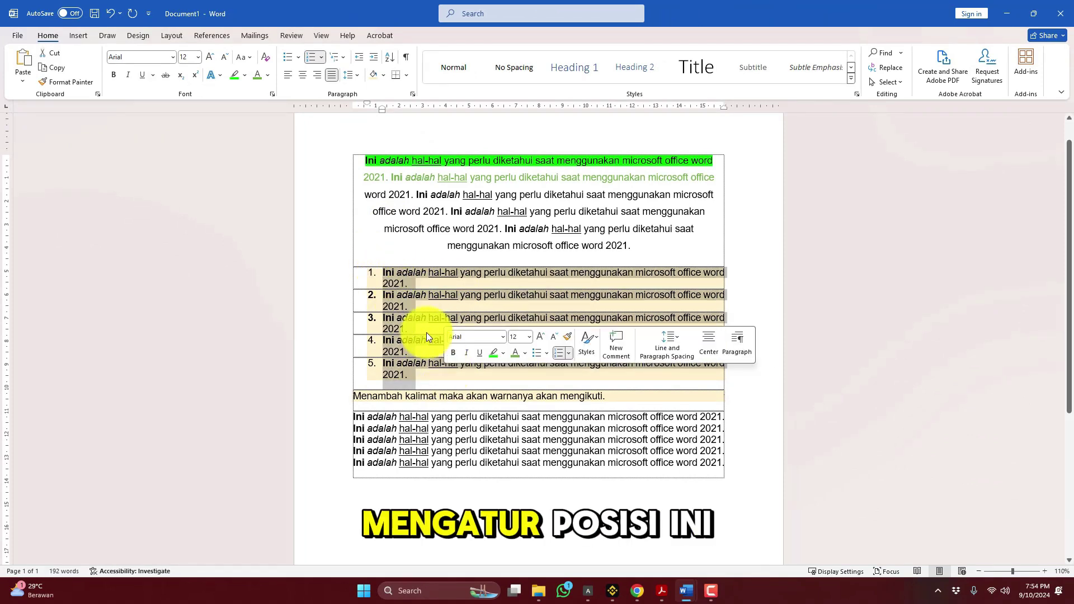
scroll(374, 311, "up", 6, "ctrl")
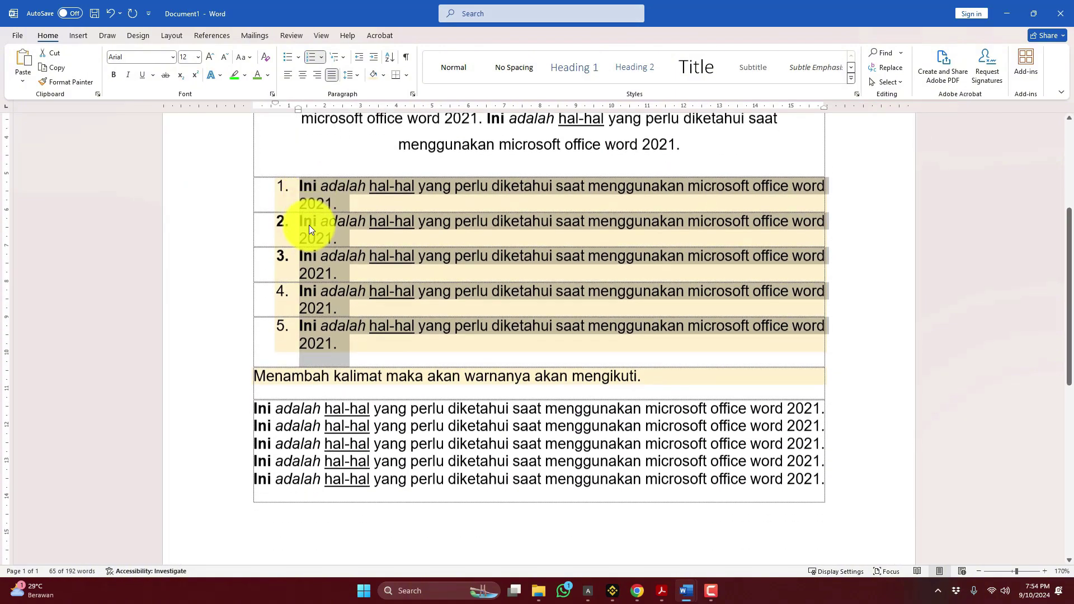
scroll(311, 220, "up", 2)
left_click(422, 170)
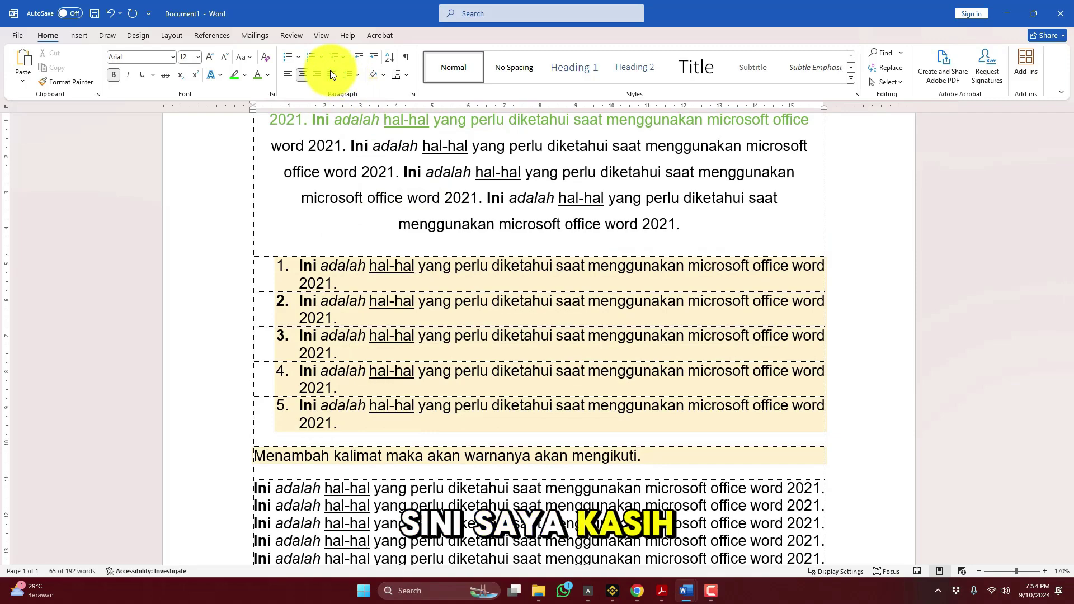
left_click(331, 72)
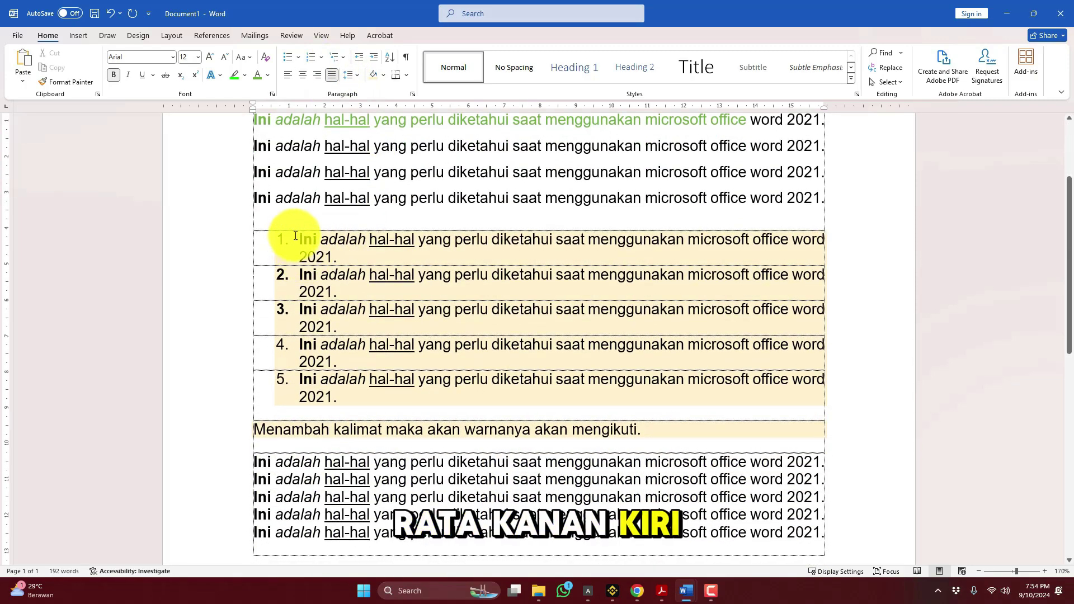
scroll(338, 246, "down", 3, "ctrl")
left_click_drag(337, 224, 377, 367)
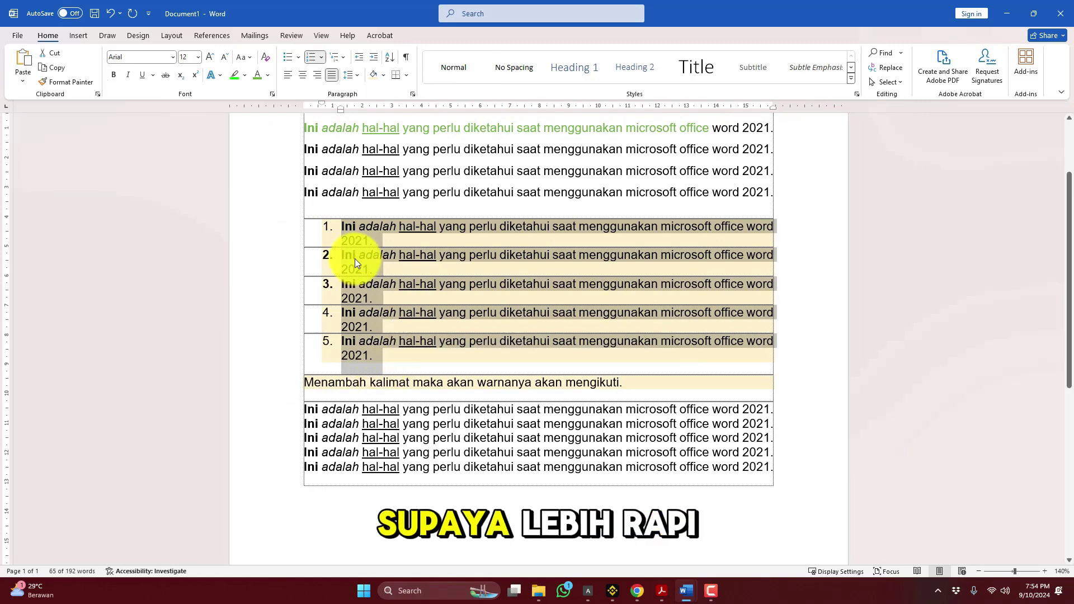
left_click(397, 240)
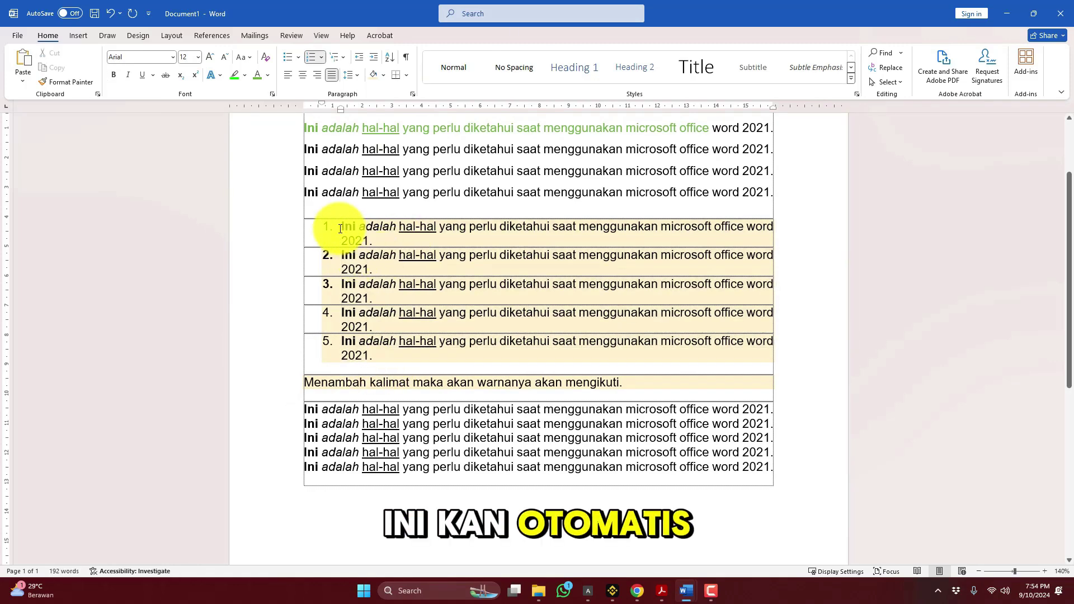
left_click_drag(340, 228, 407, 239)
left_click(359, 268)
left_click_drag(336, 224, 399, 352)
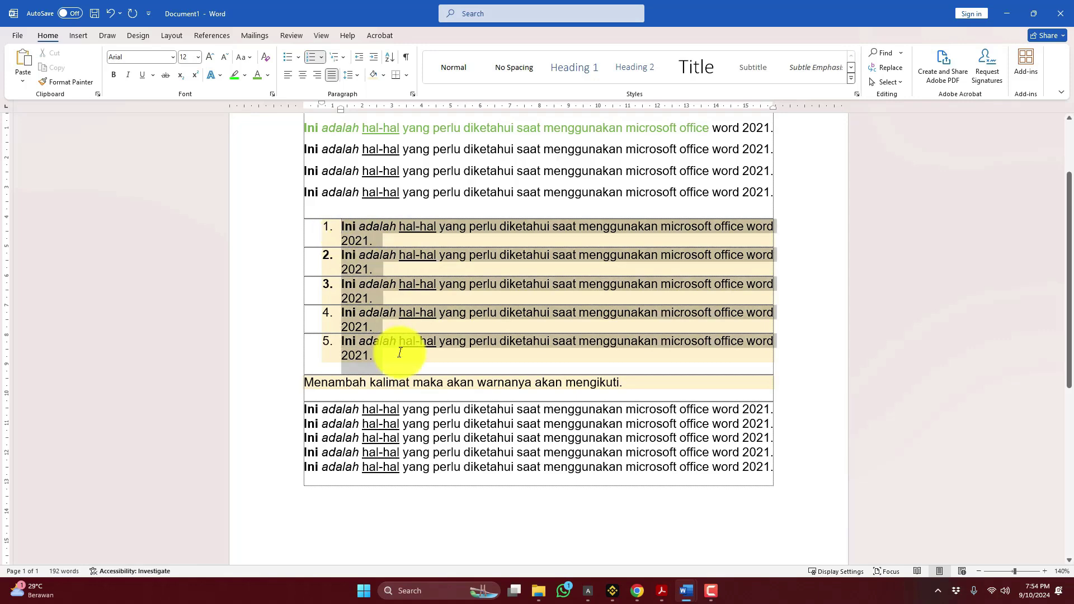
left_click(350, 242)
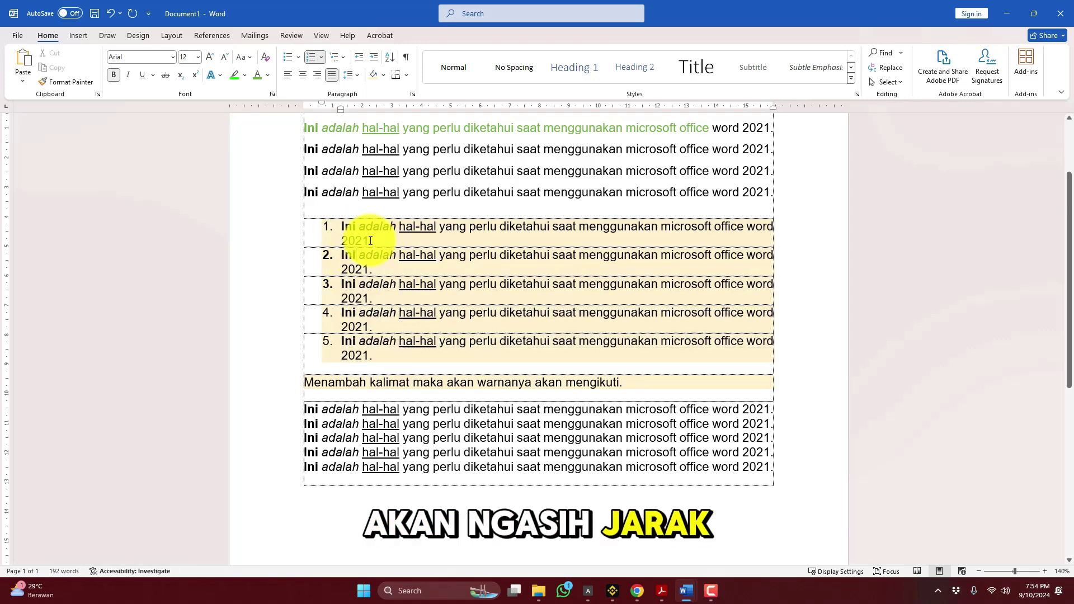
Turn off "Don't add space between paragraphs of the same style" in the paragraph settings of the five numbered items.
left_click_drag(333, 225, 391, 353)
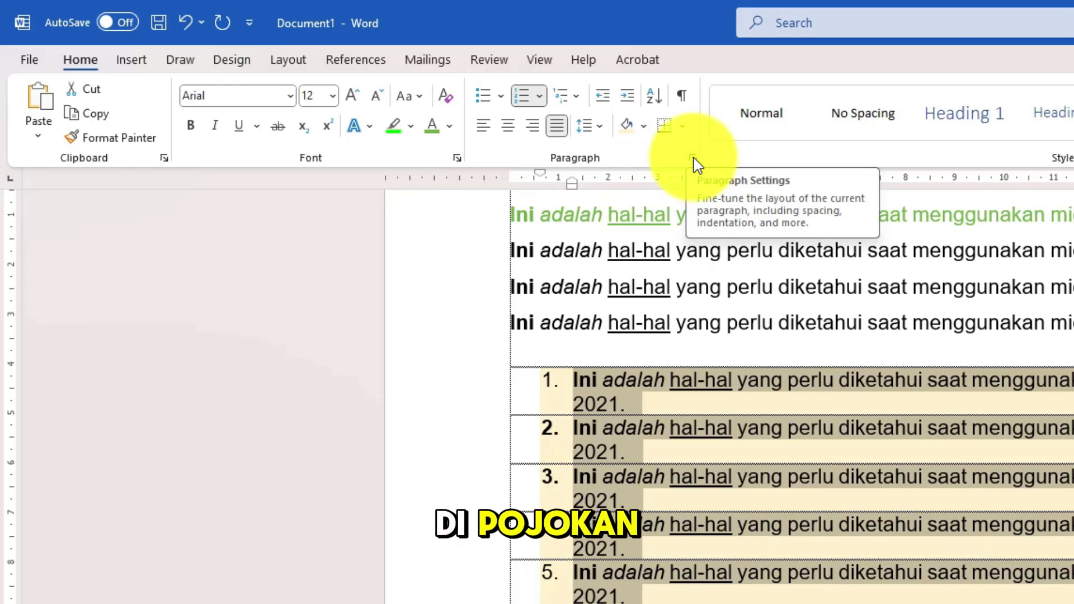
left_click(692, 158)
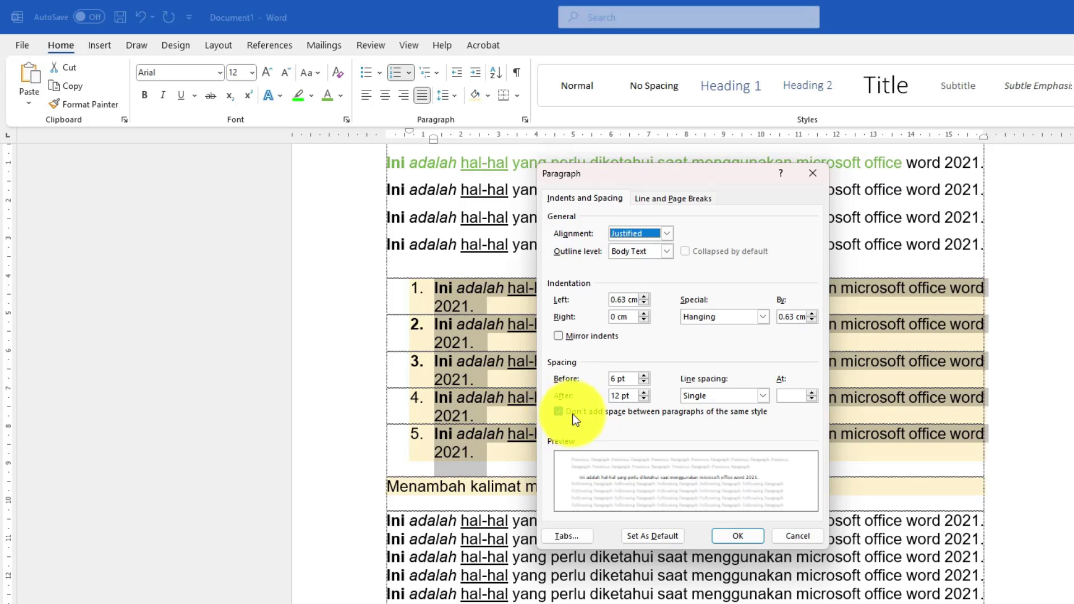
left_click(558, 412)
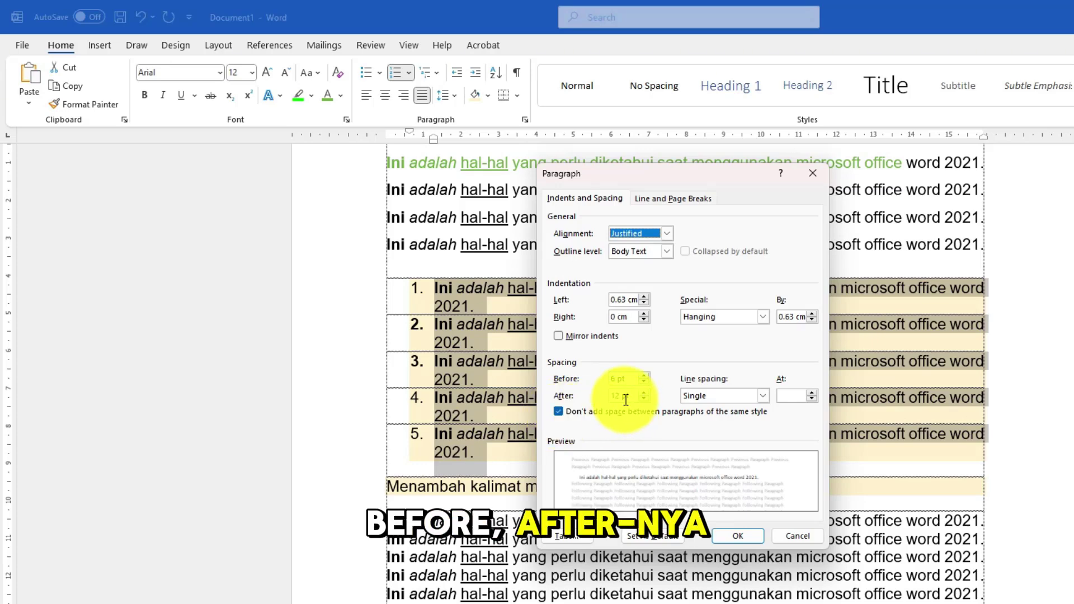
left_click(558, 412)
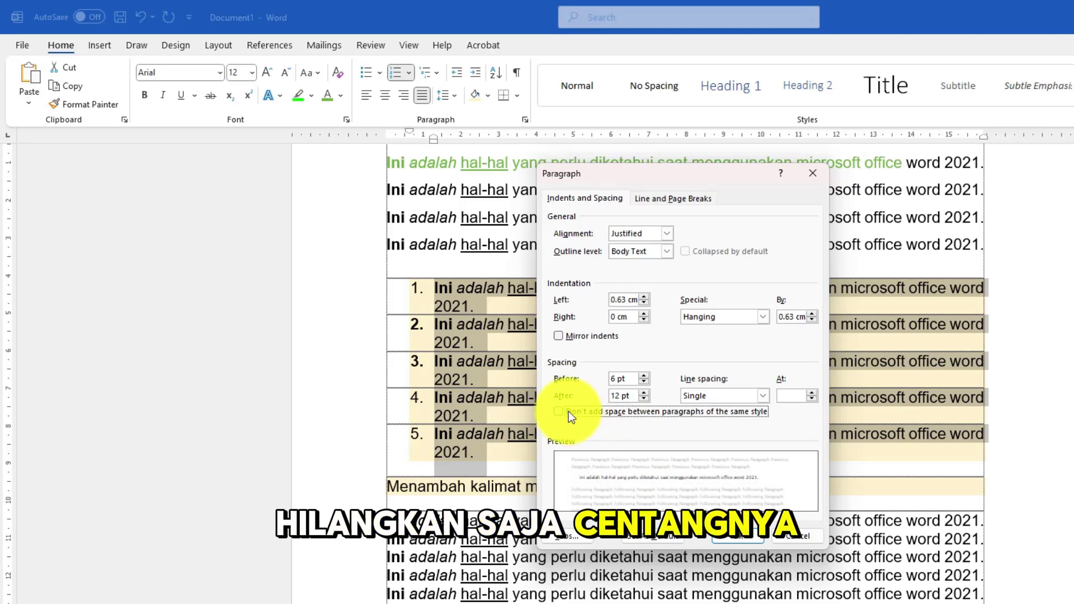
left_click(732, 532)
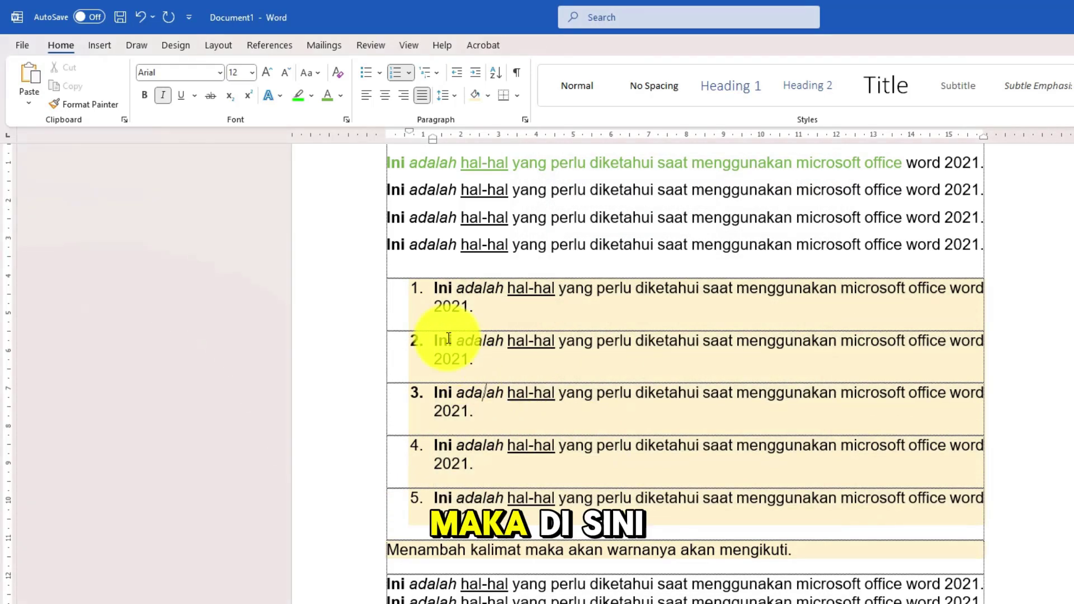
Select the five numbered items and open their paragraph settings.
left_click(526, 347)
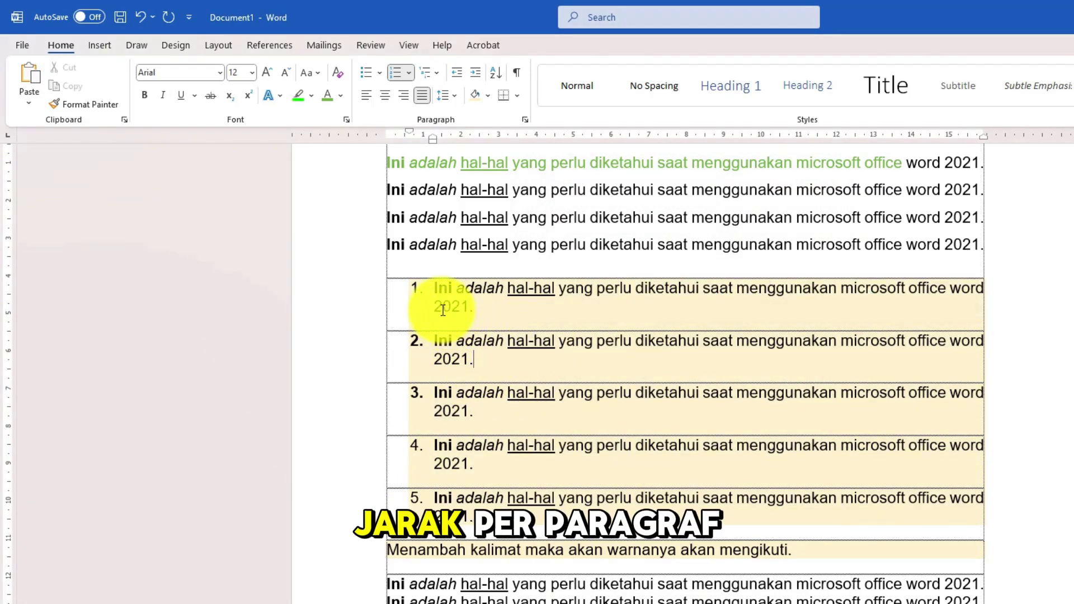
left_click_drag(433, 286, 487, 517)
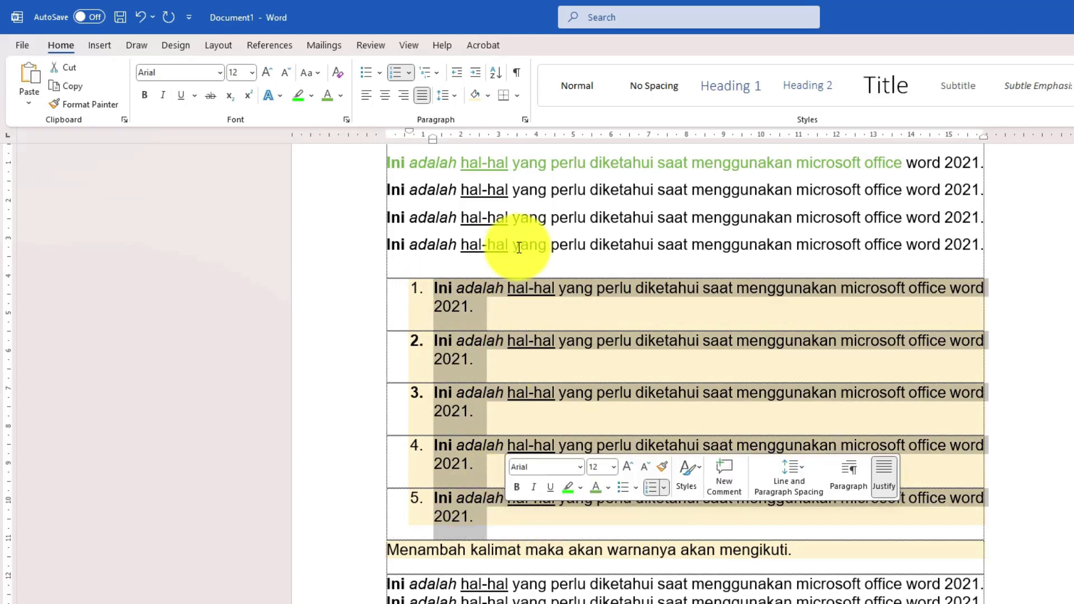
left_click(525, 121)
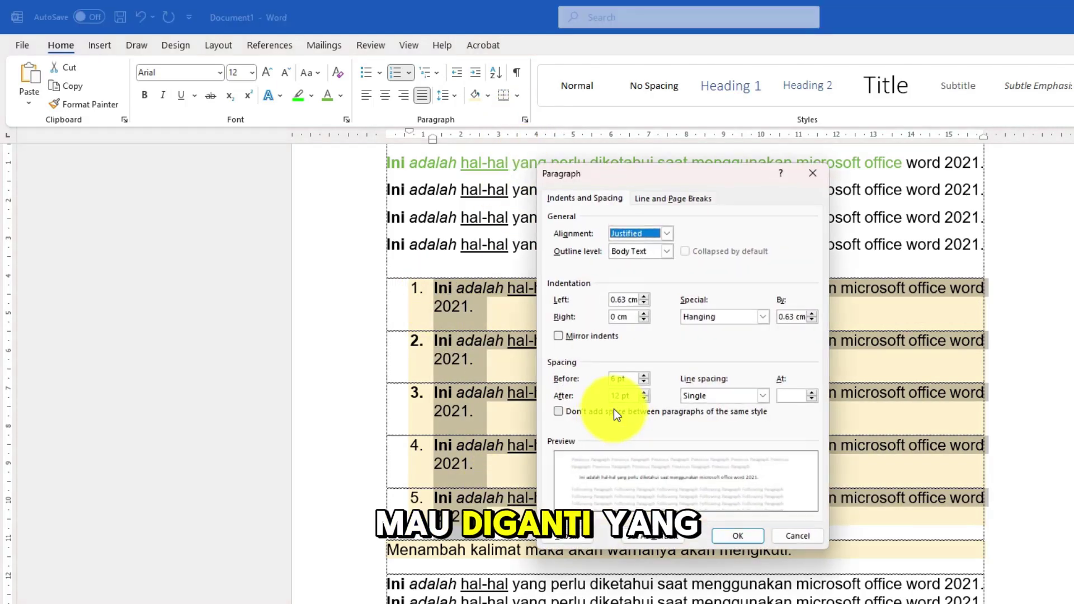
Set the spacing after the five selected numbered items to 3 pt and apply the paragraph settings.
left_click(644, 398)
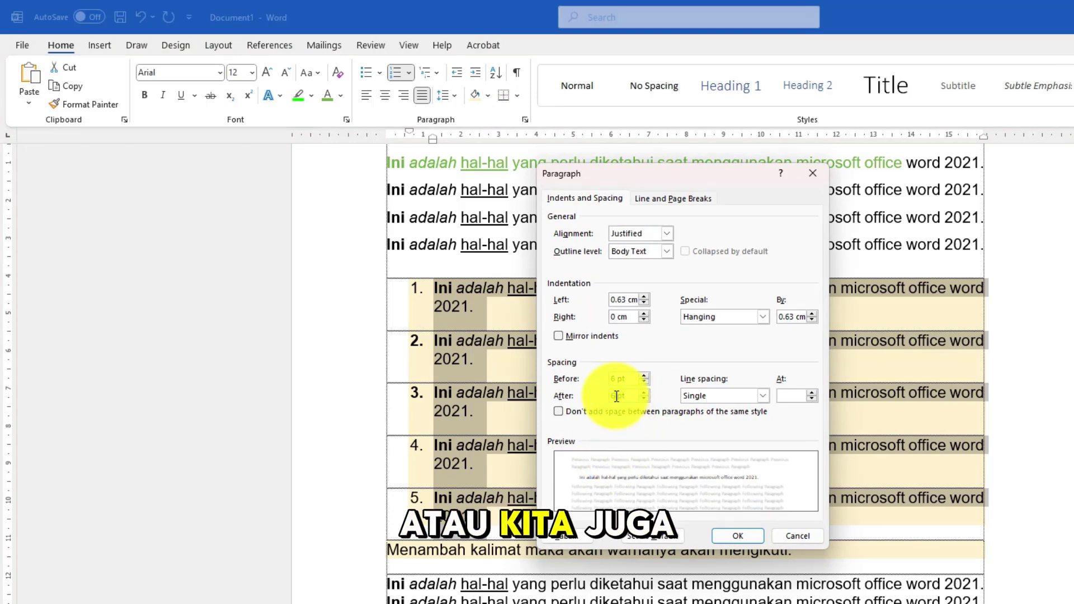
left_click_drag(615, 396, 572, 407)
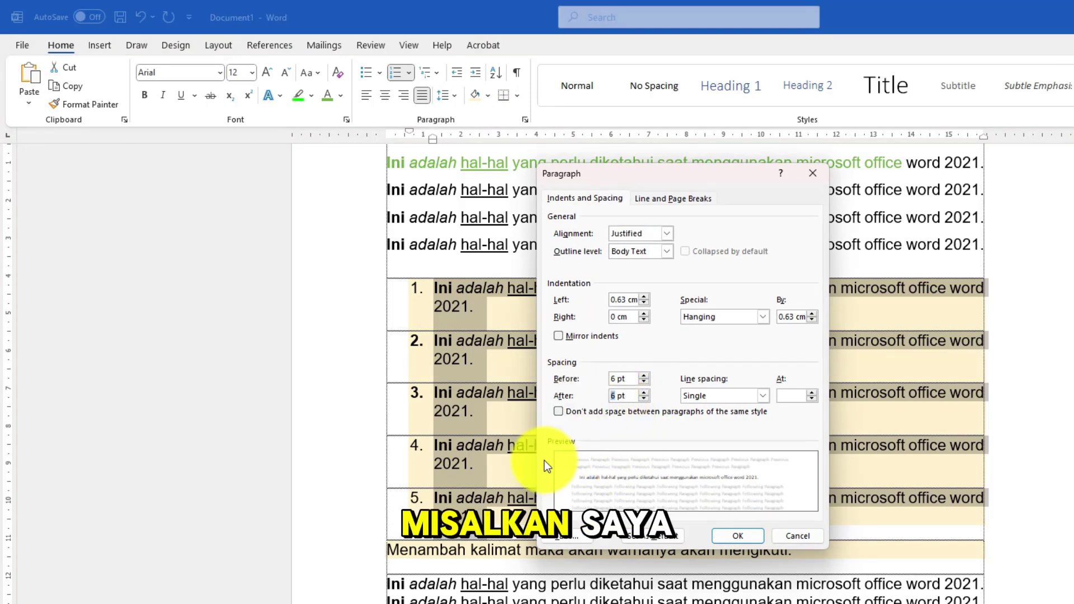
type("3")
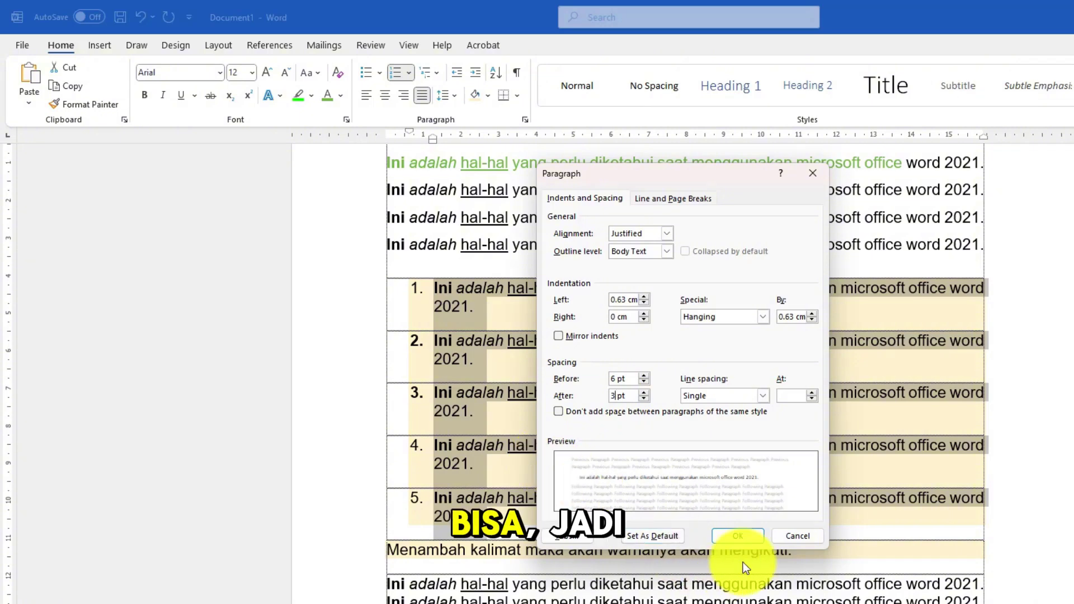
left_click(739, 534)
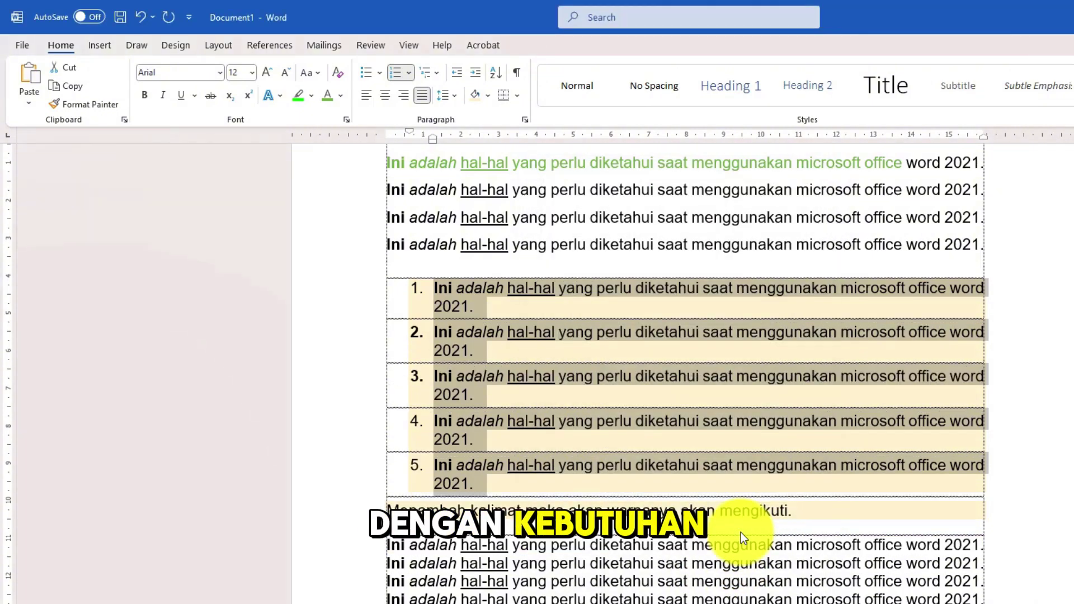
left_click(462, 363)
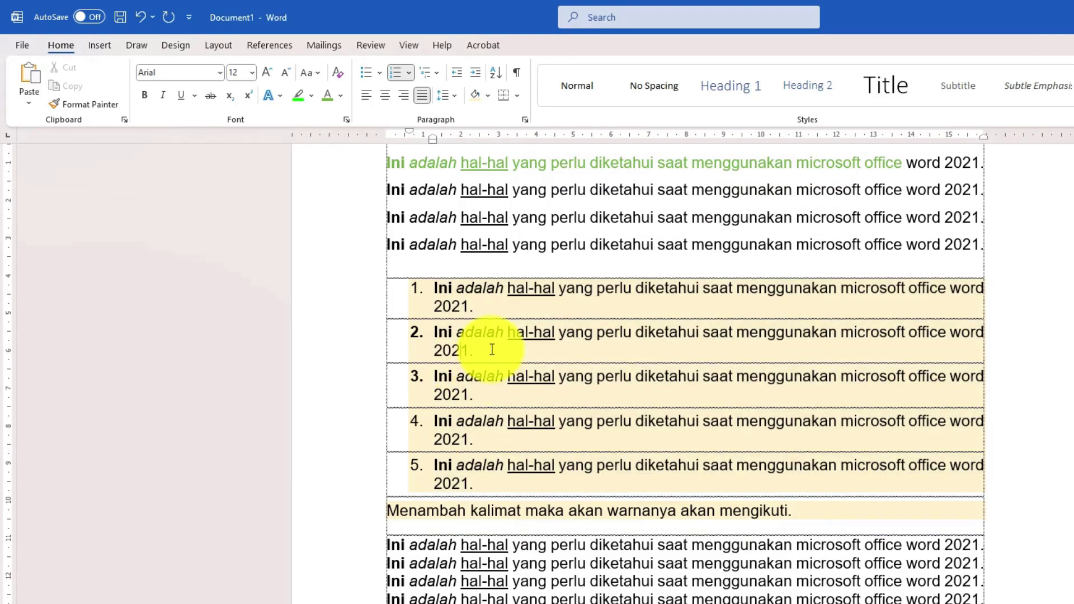
scroll(482, 349, "up", 2)
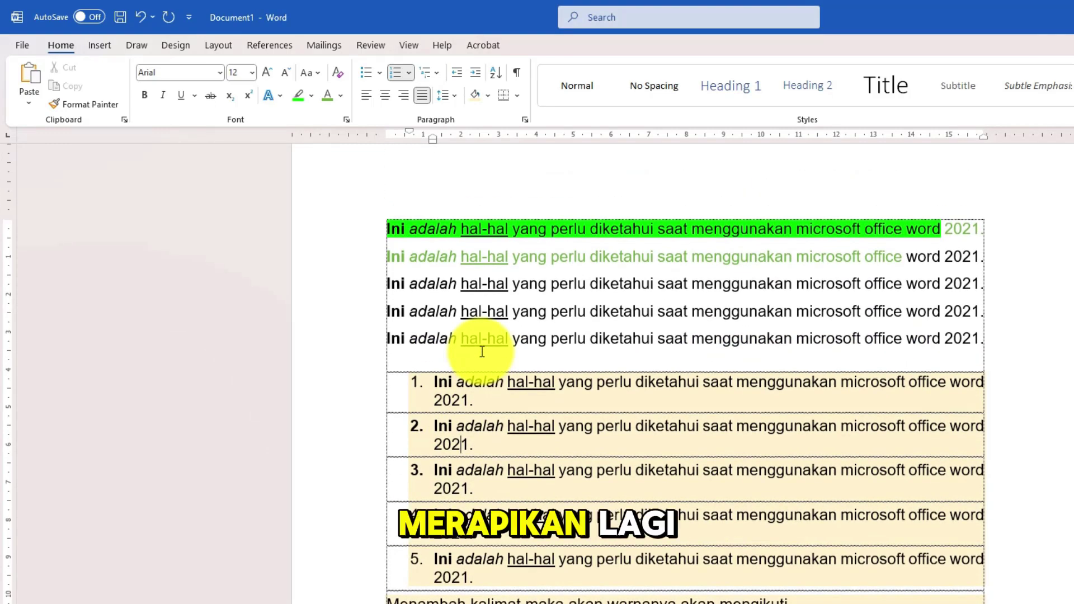
scroll(476, 350, "down", 2)
left_click(415, 291)
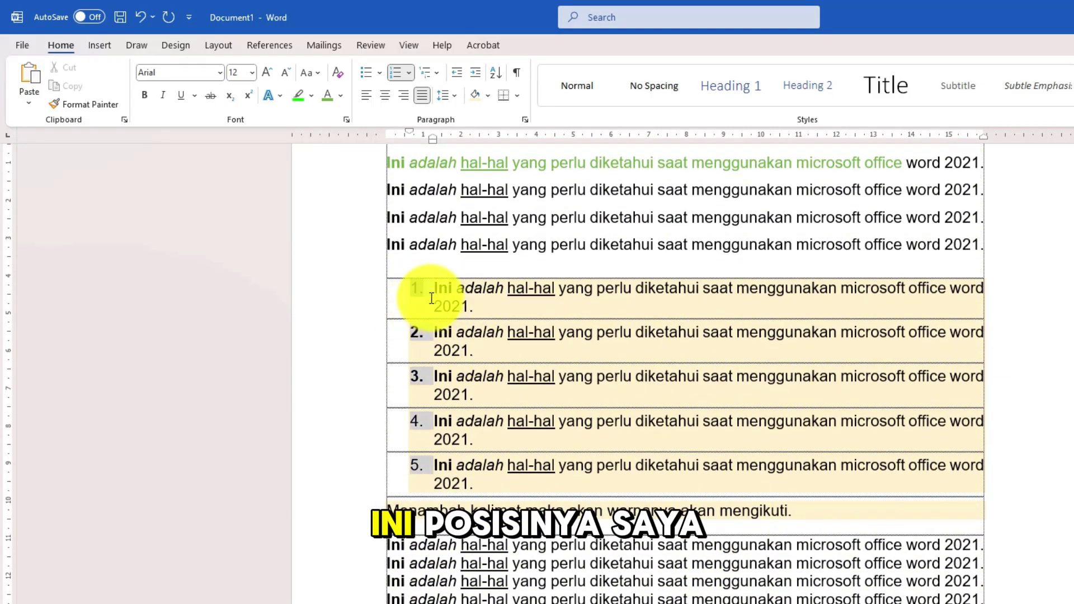
left_click(397, 306)
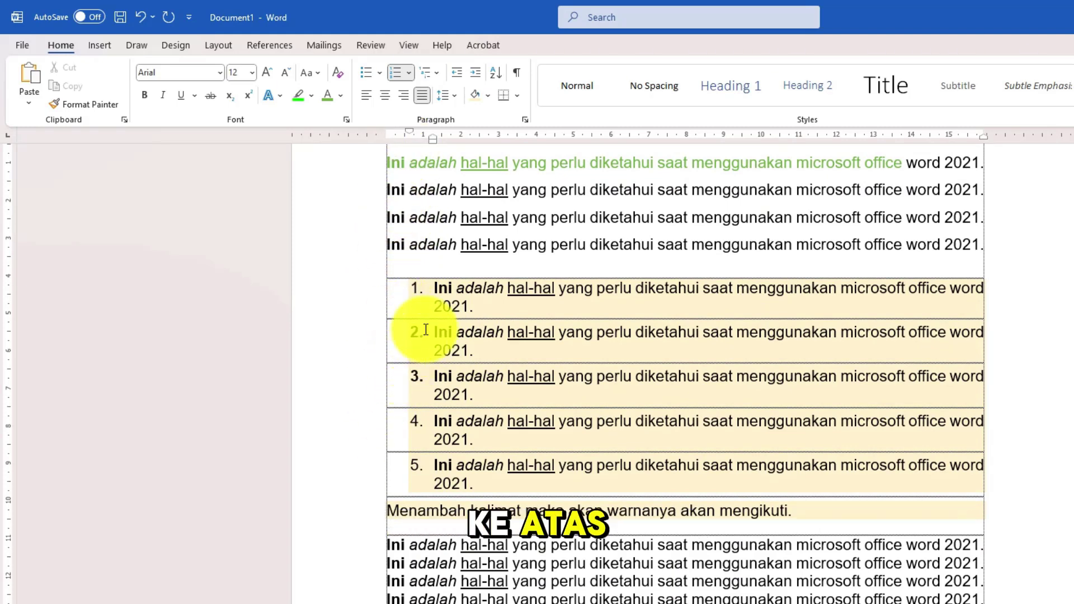
left_click_drag(435, 289, 498, 464)
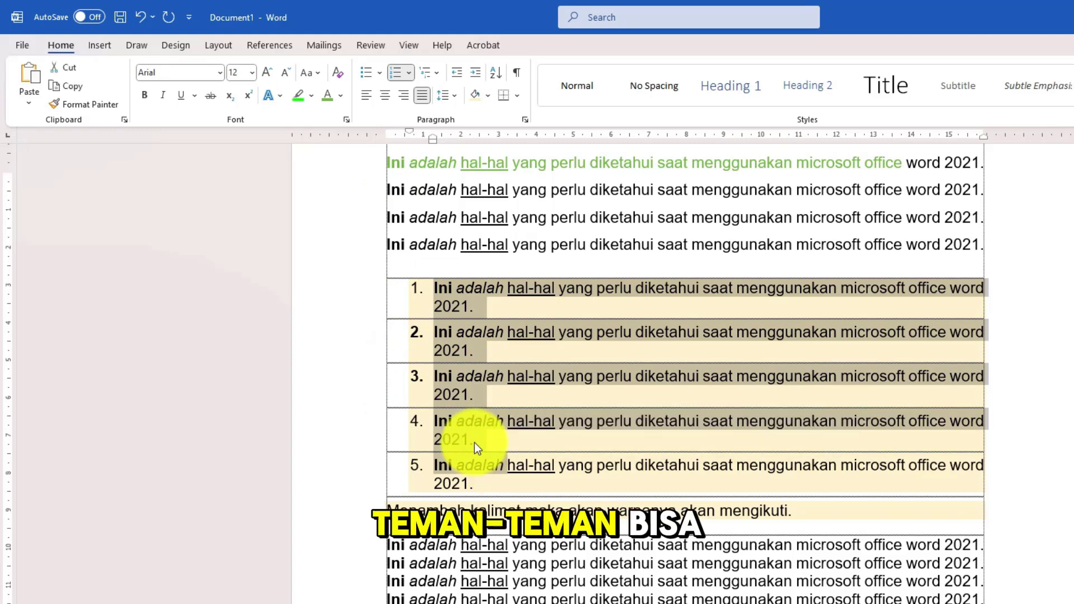
scroll(425, 392, "up", 2)
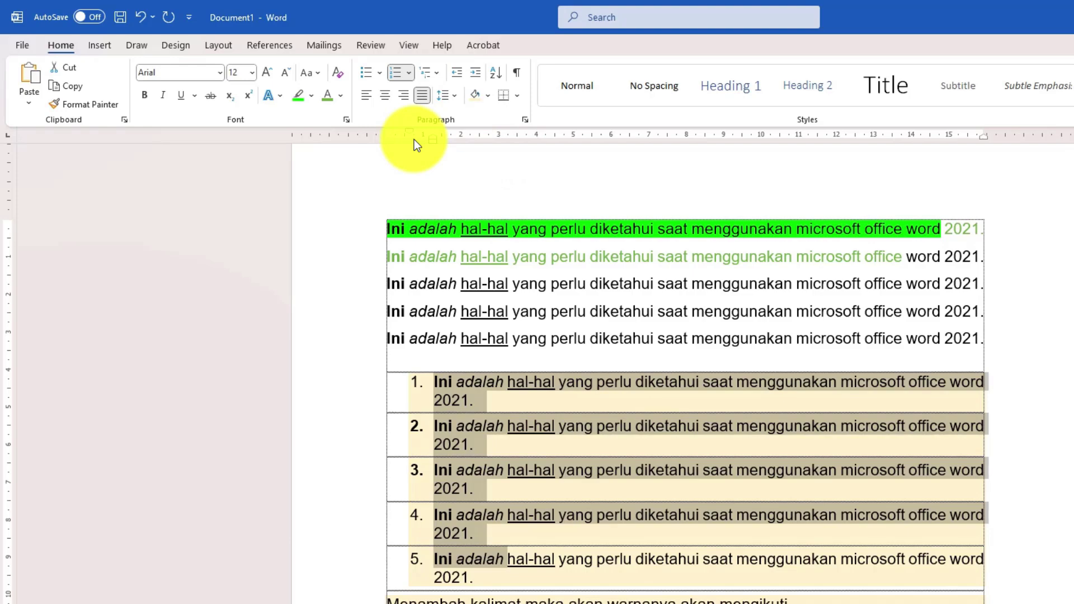
left_click(451, 229)
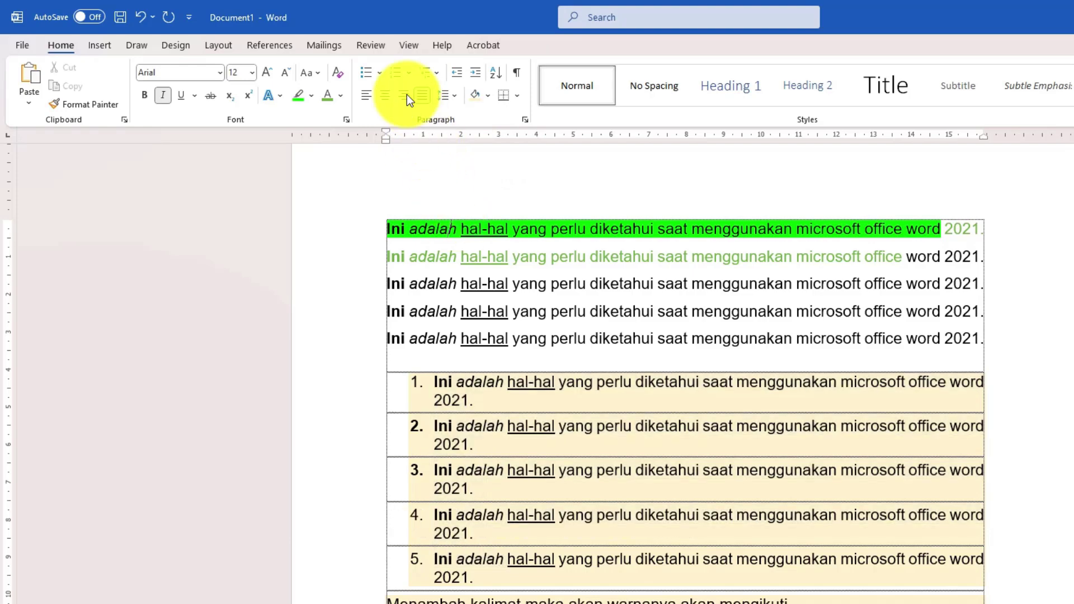
Hide the document's rulers and show them again.
left_click(404, 45)
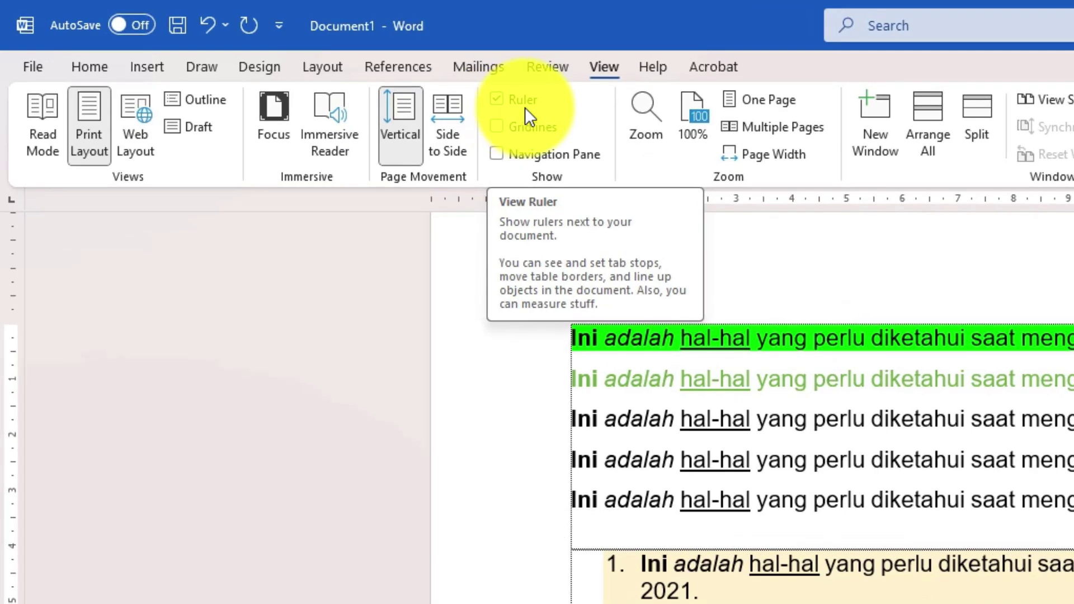
left_click(495, 99)
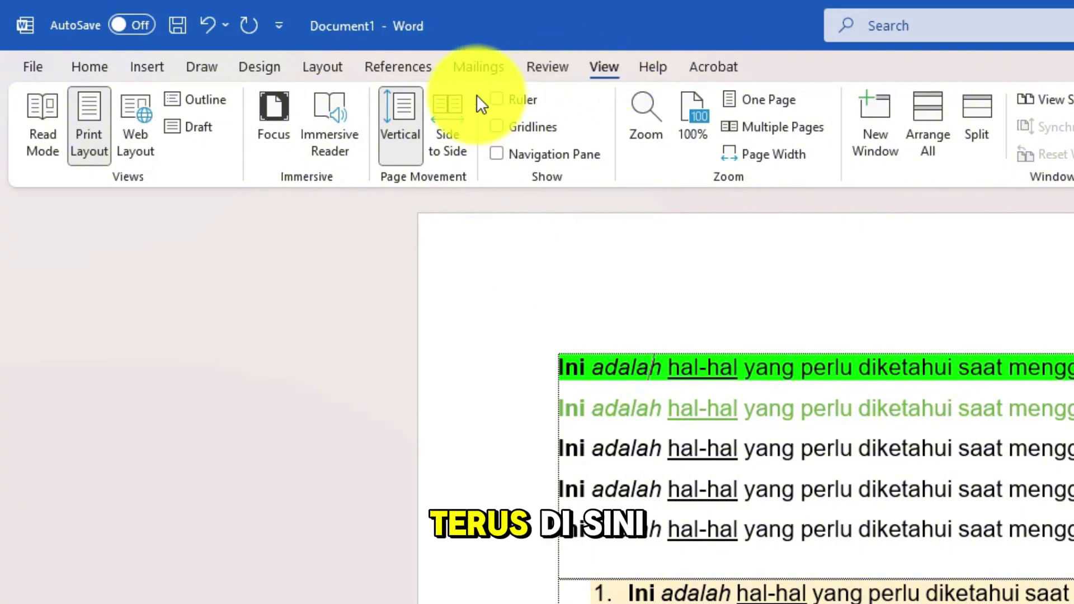
left_click(495, 99)
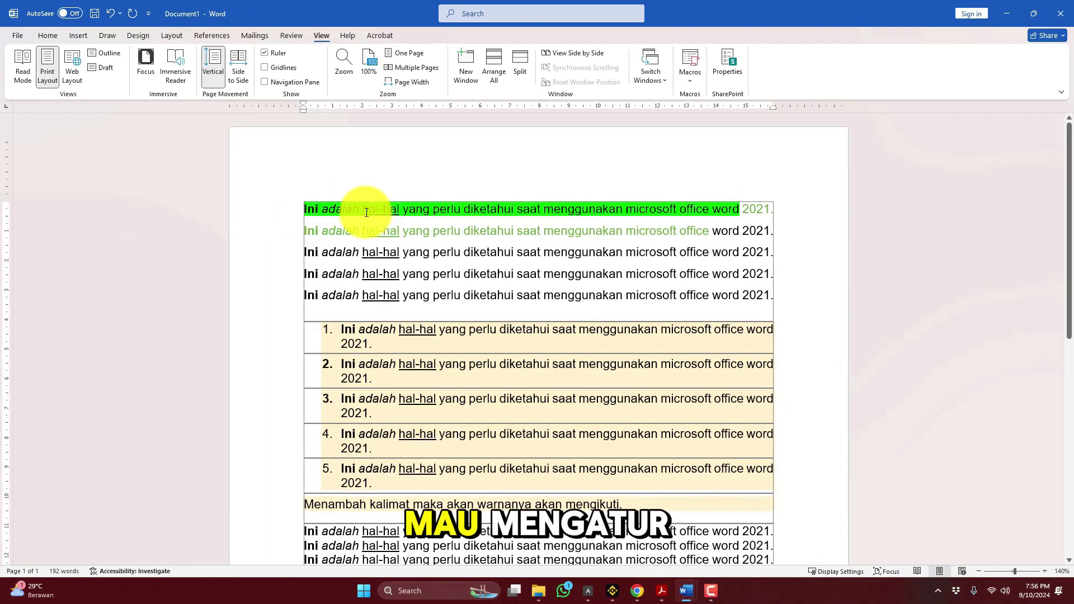
Give the text block above the numbered list a first-line indent of 1 cm using the ruler.
left_click_drag(303, 206, 840, 297)
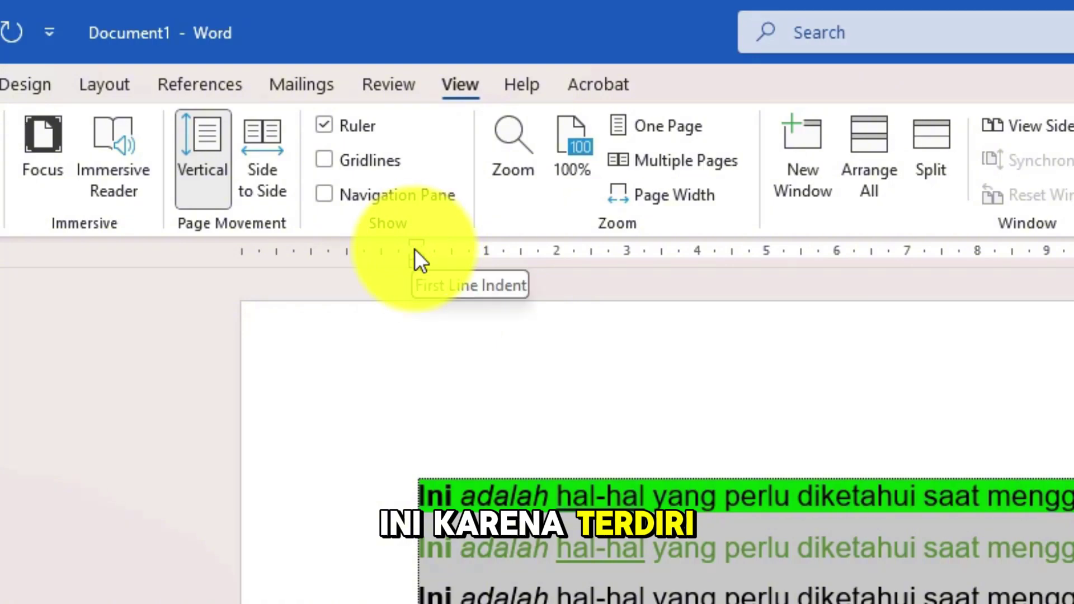
mouse_move(415, 245)
left_mouse_down()
mouse_move(472, 247)
mouse_move(455, 230)
left_mouse_up()
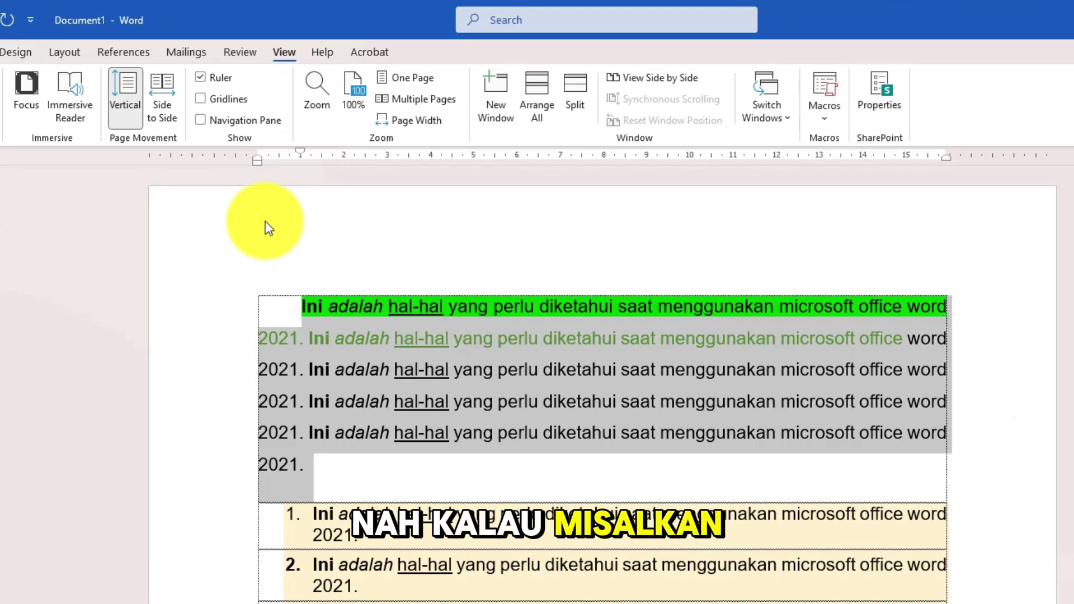
key("ctrl+z")
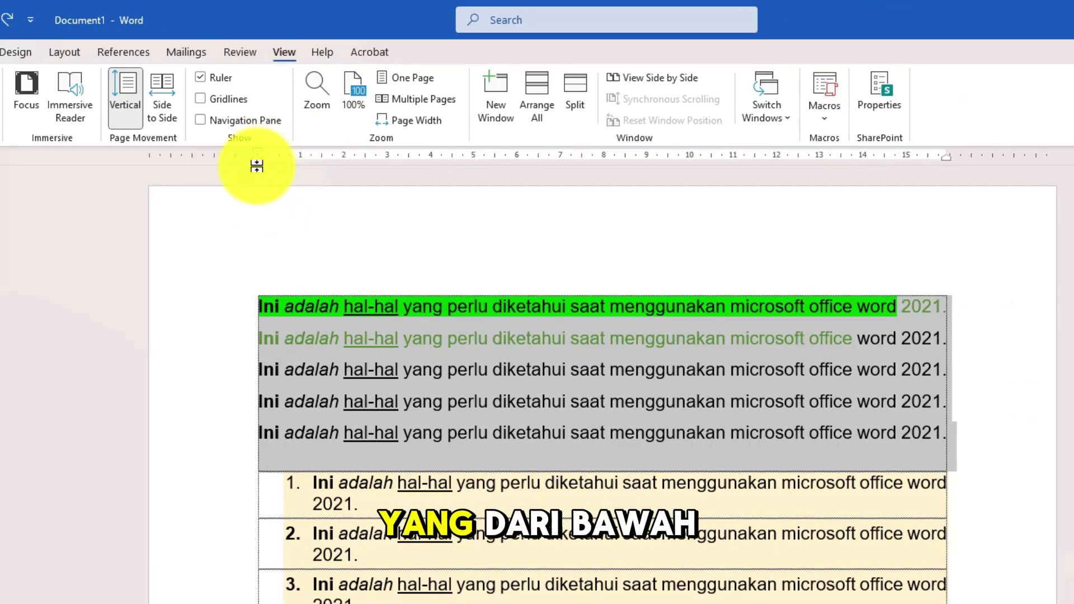
mouse_move(256, 165)
left_mouse_down()
mouse_move(377, 163)
mouse_move(259, 166)
mouse_move(310, 167)
mouse_move(258, 157)
mouse_move(301, 151)
left_mouse_up()
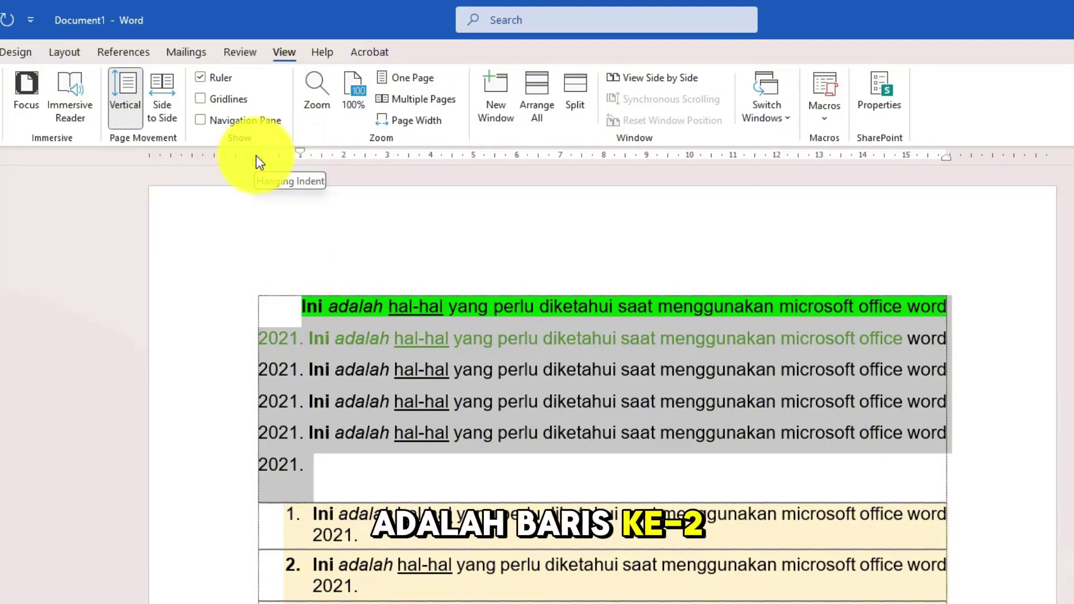
Align the five list numbers with the margin at 0 cm and set their hanging indent to 1 cm on the ruler.
scroll(367, 312, "down", 2)
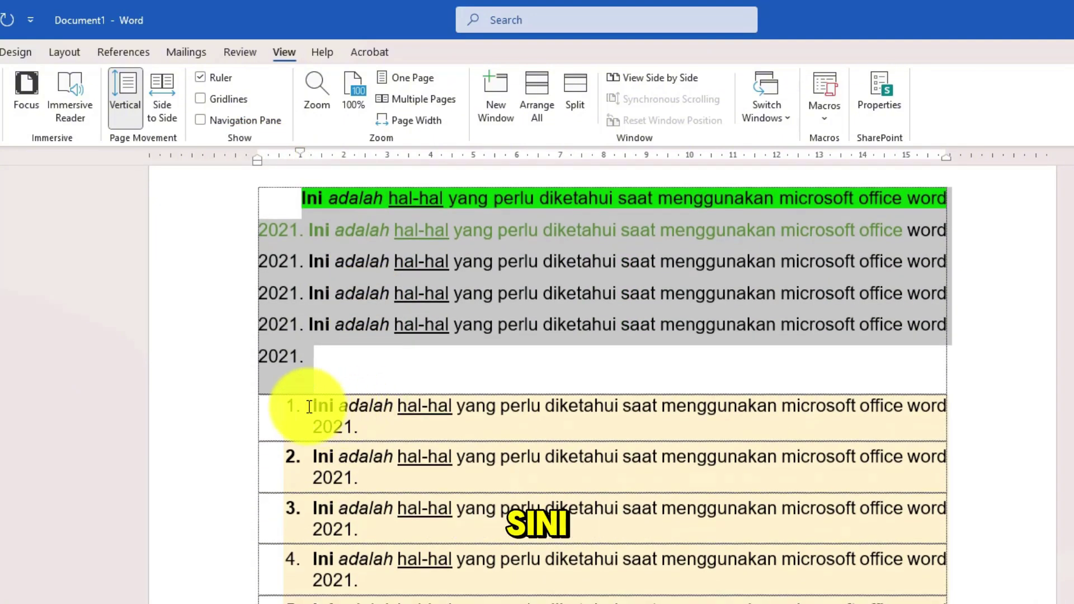
left_click_drag(308, 406, 383, 603)
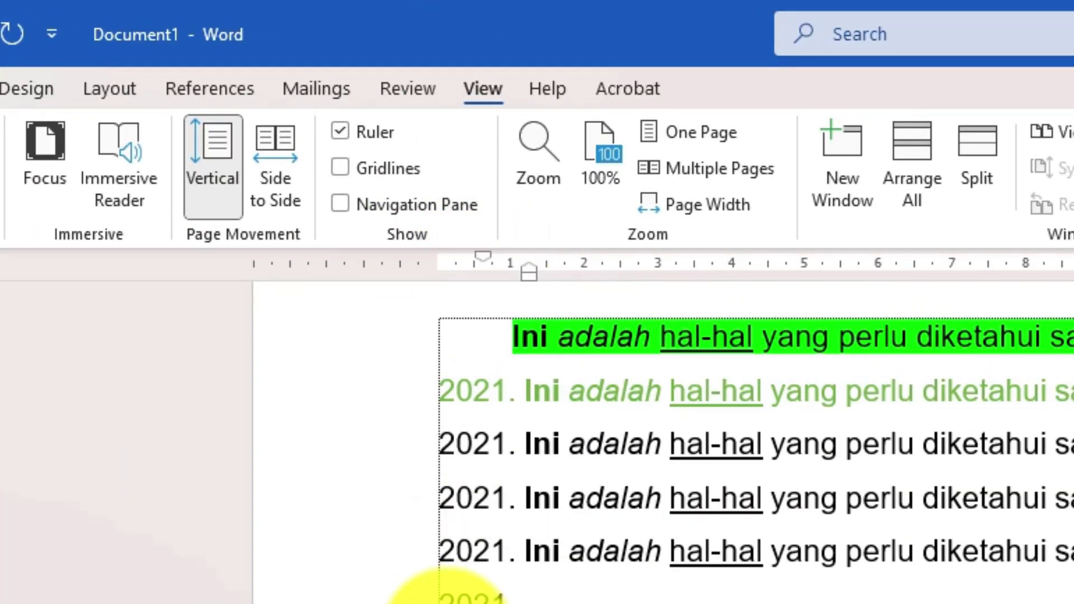
left_click_drag(479, 253, 432, 259)
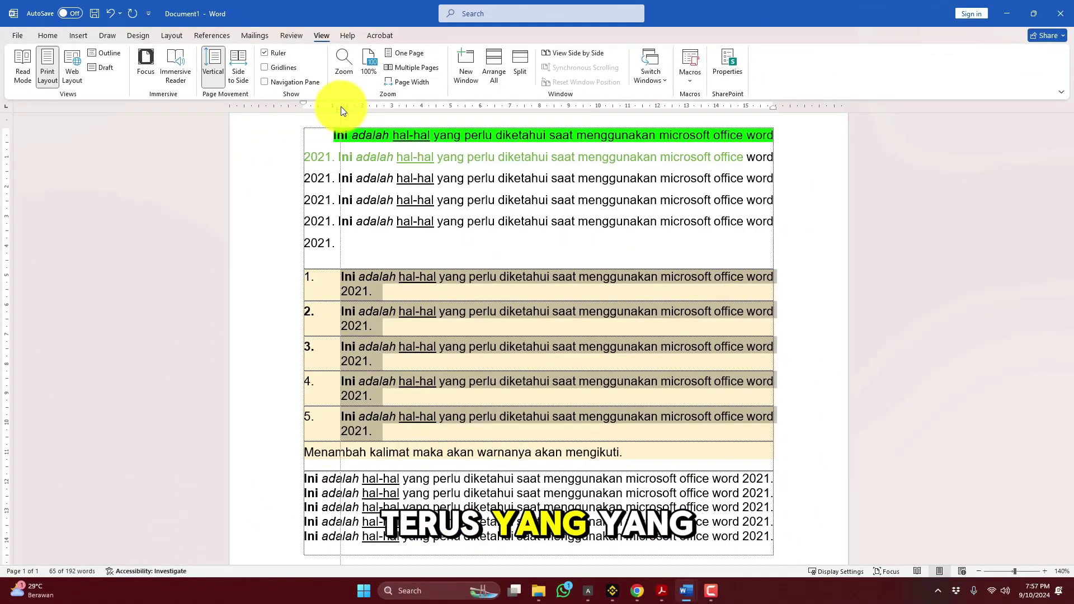
left_click_drag(340, 106, 331, 109)
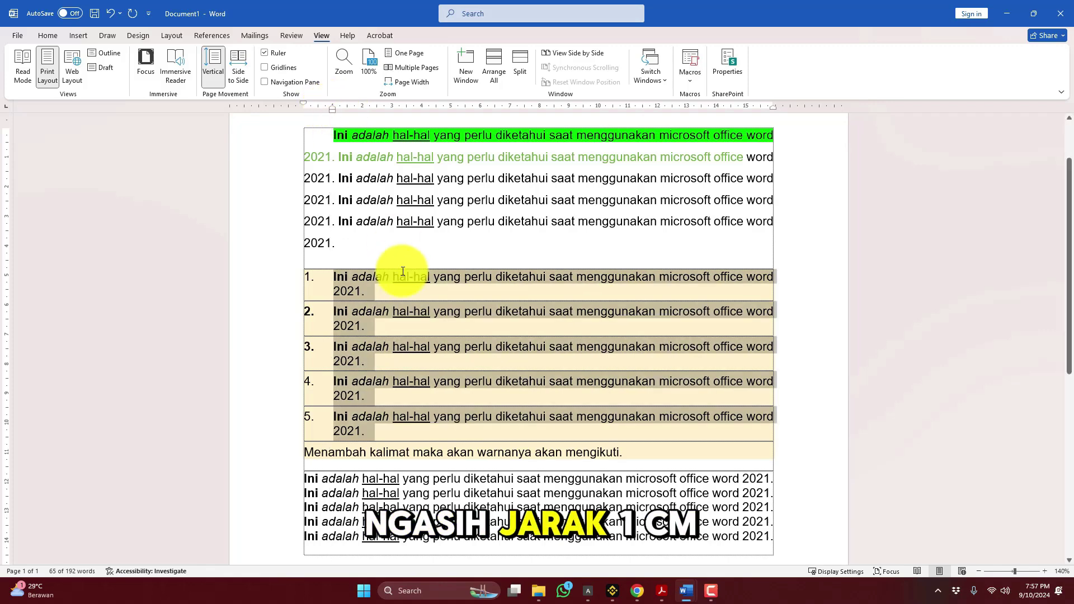
left_click(403, 335)
scroll(406, 324, "down", 2)
scroll(405, 324, "up", 2)
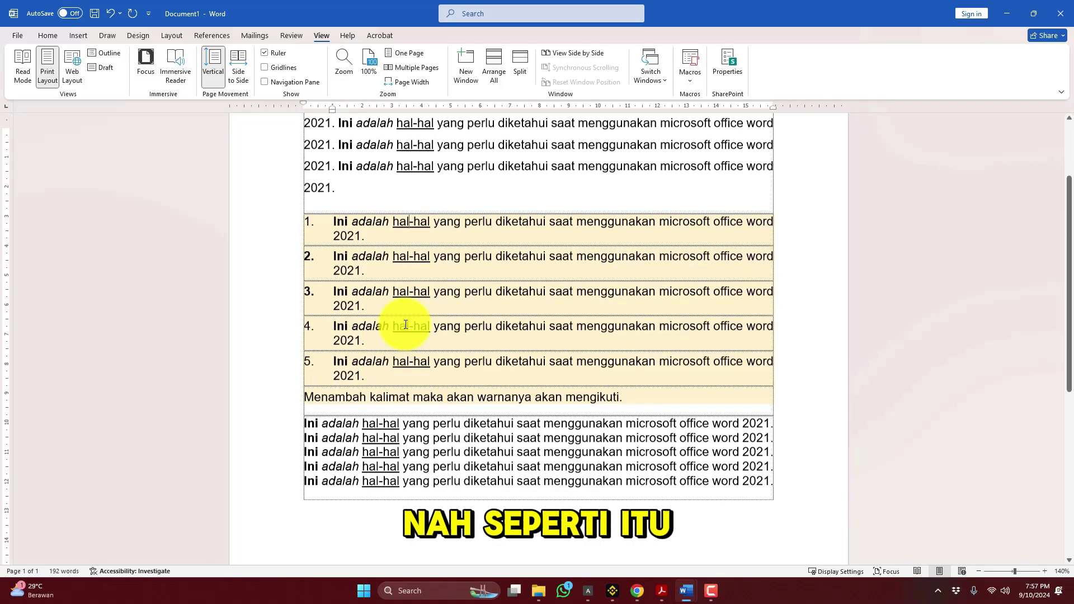
scroll(405, 324, "up", 1)
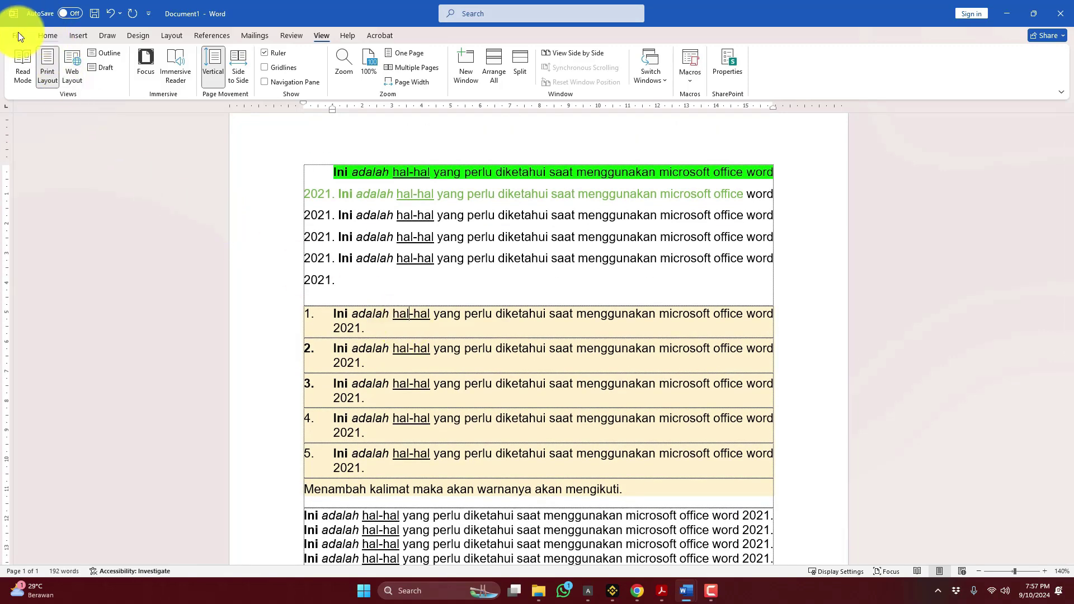
left_click(54, 32)
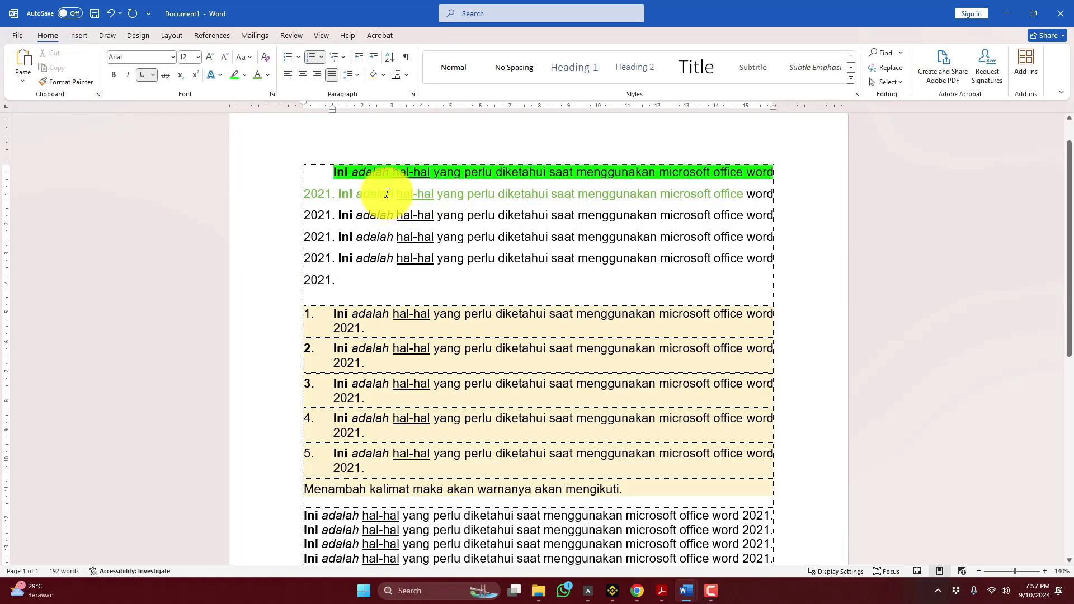
scroll(396, 207, "down", 1)
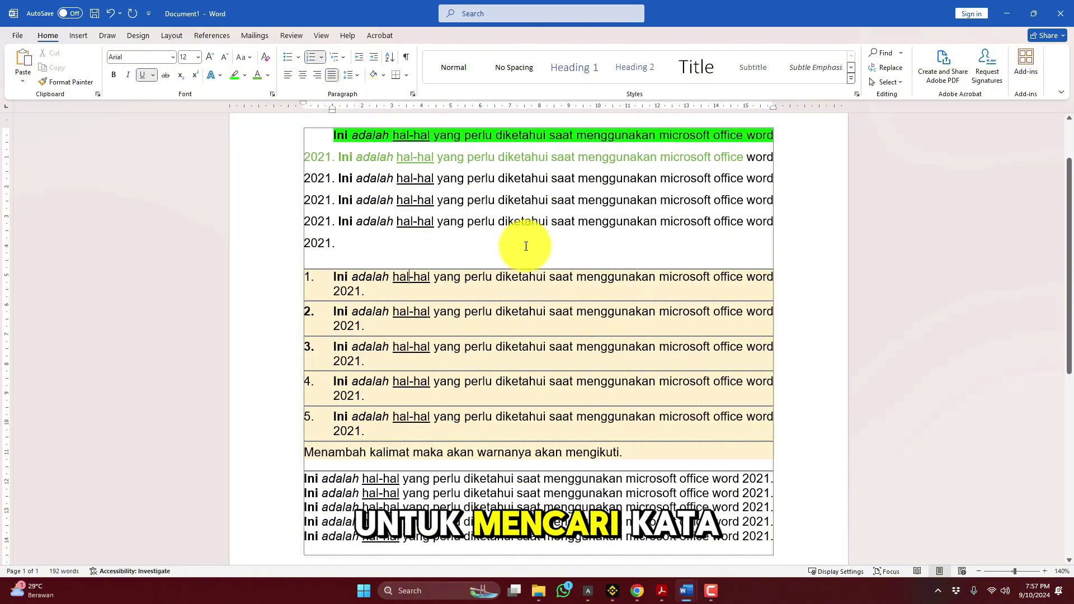
scroll(493, 251, "up", 1)
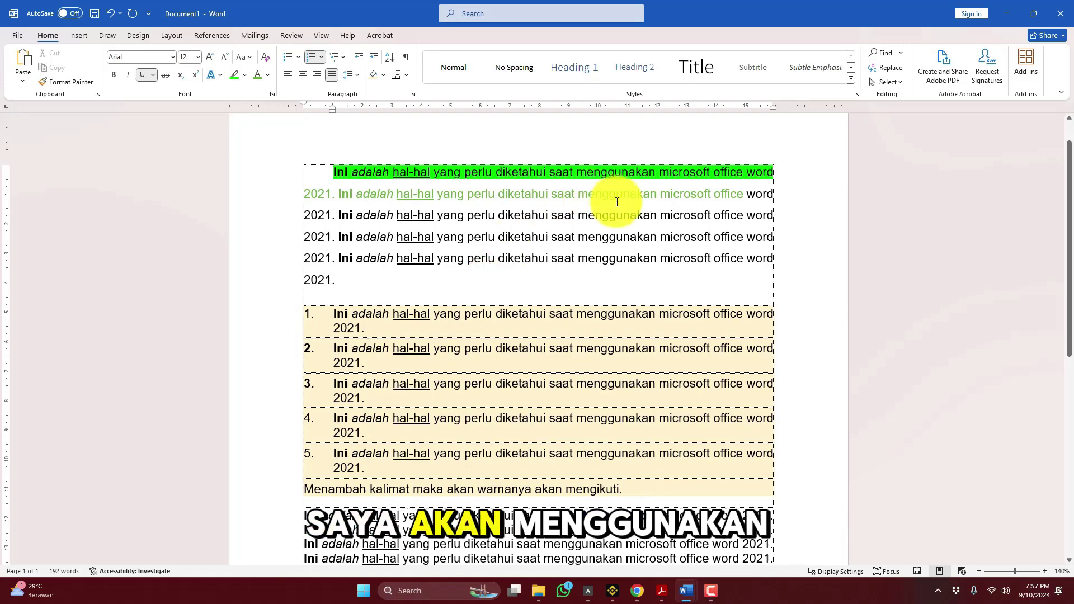
left_click(750, 175)
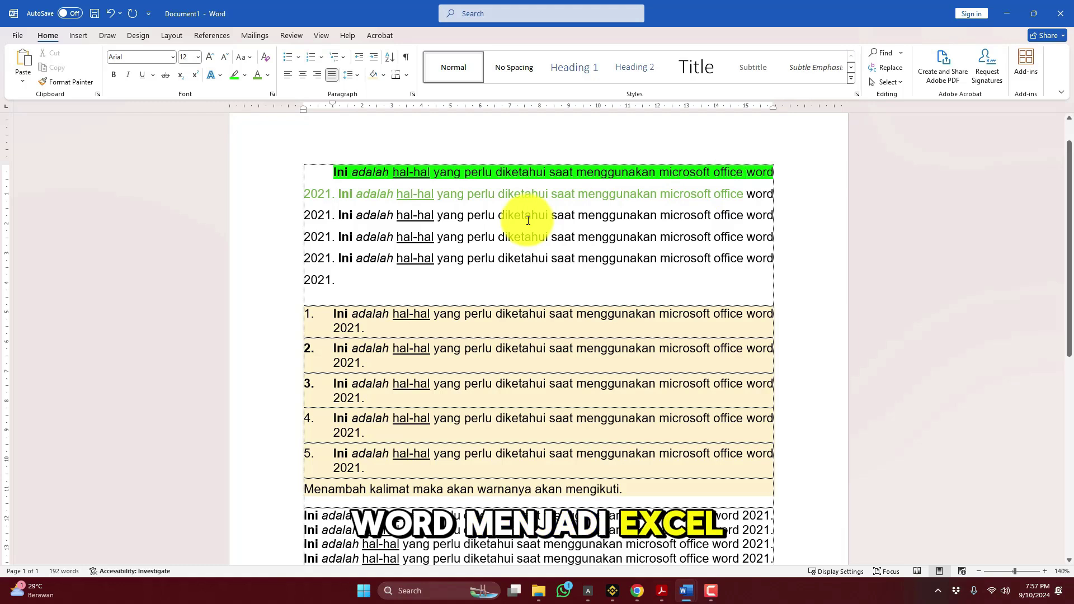
double_click(760, 173)
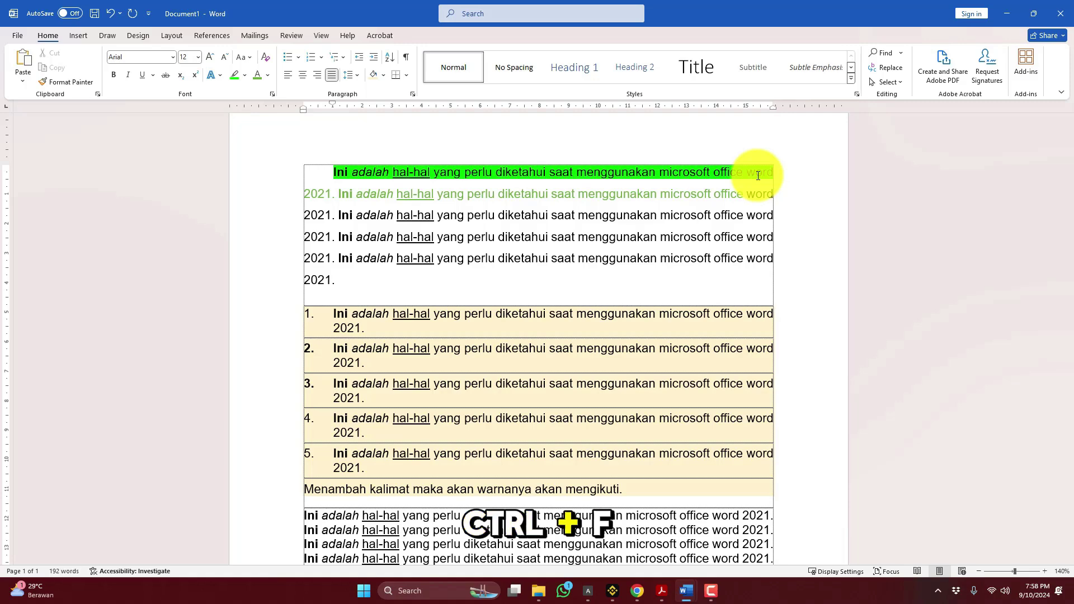
Search the document for "word" and look over the list of matches.
key("ctrl+f")
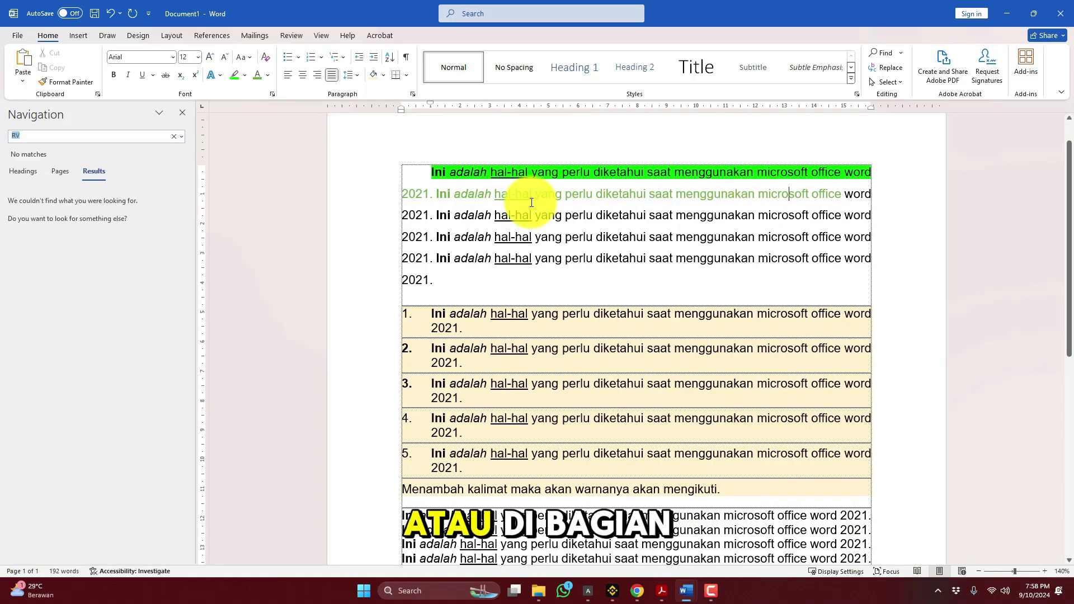
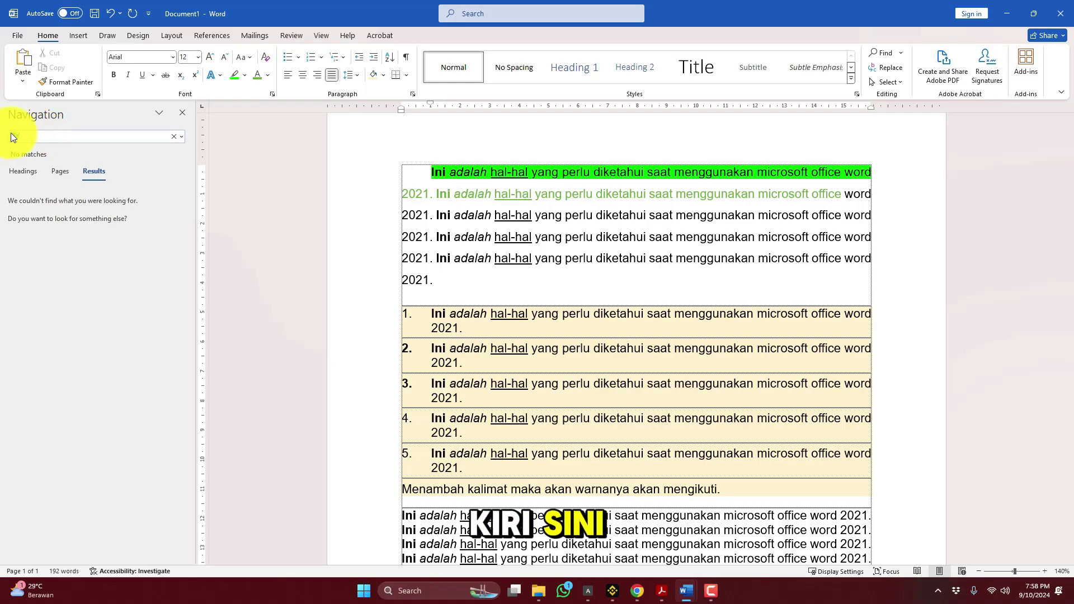
key("BackSpace")
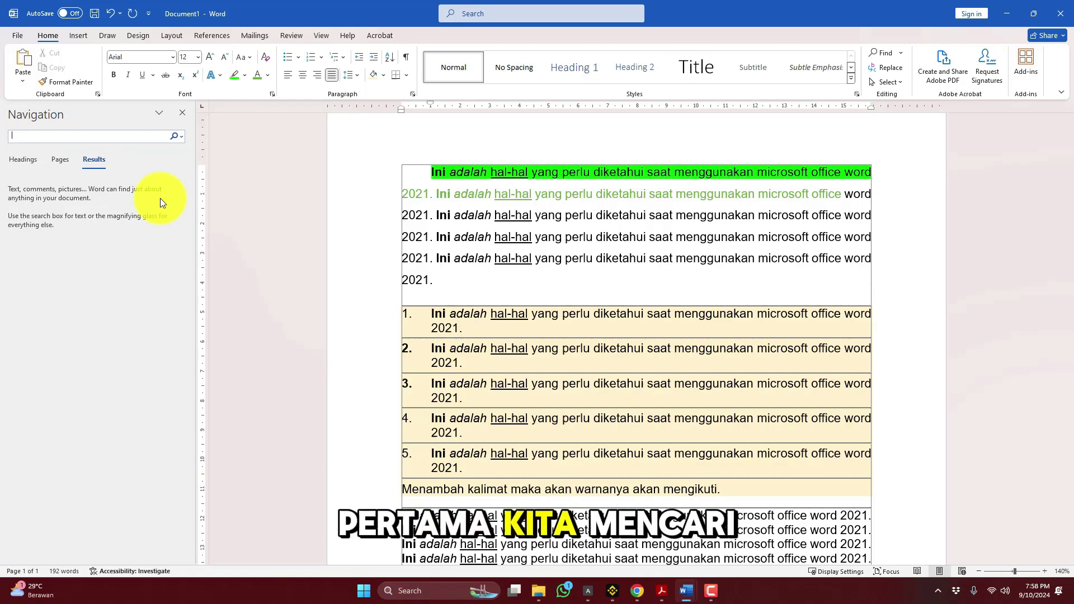
type("text")
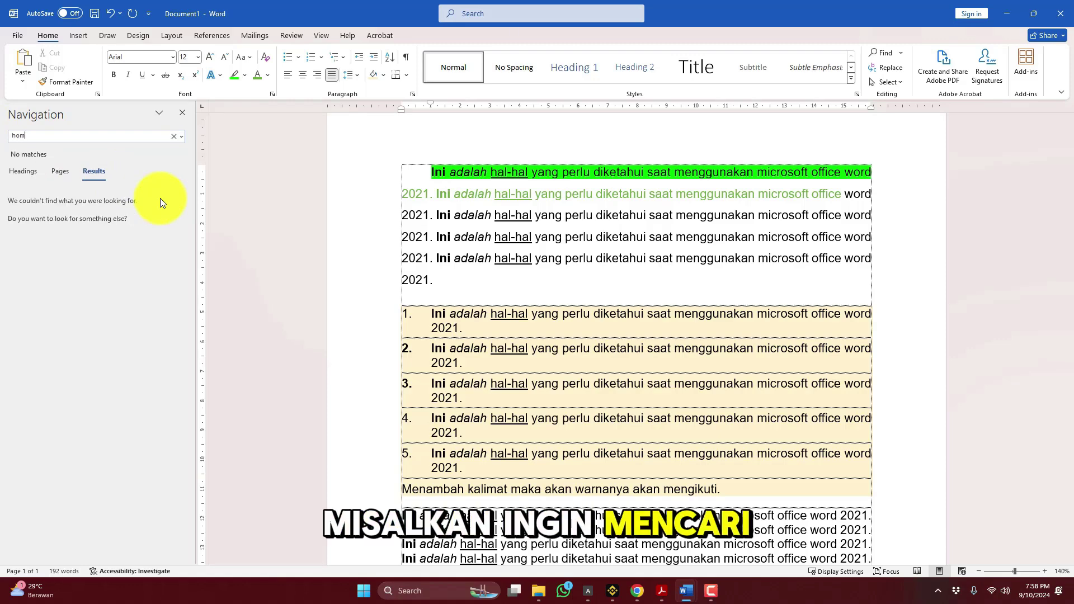
key("BackSpace")
key("BackSpace")
key("BackSpace")
key("BackSpace")
type("word")
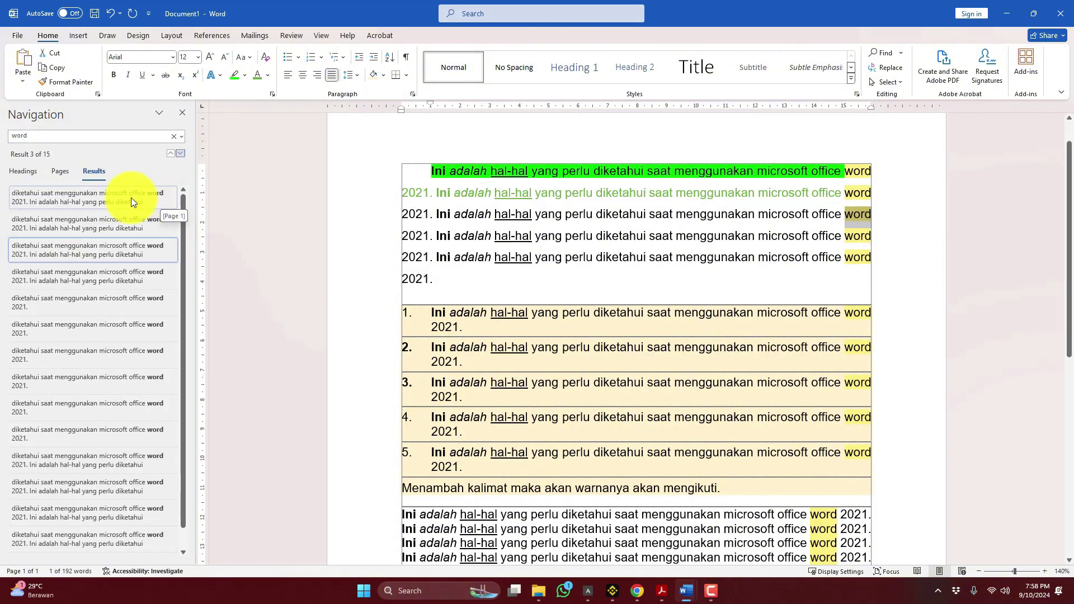
scroll(112, 211, "down", 1)
scroll(126, 207, "up", 1)
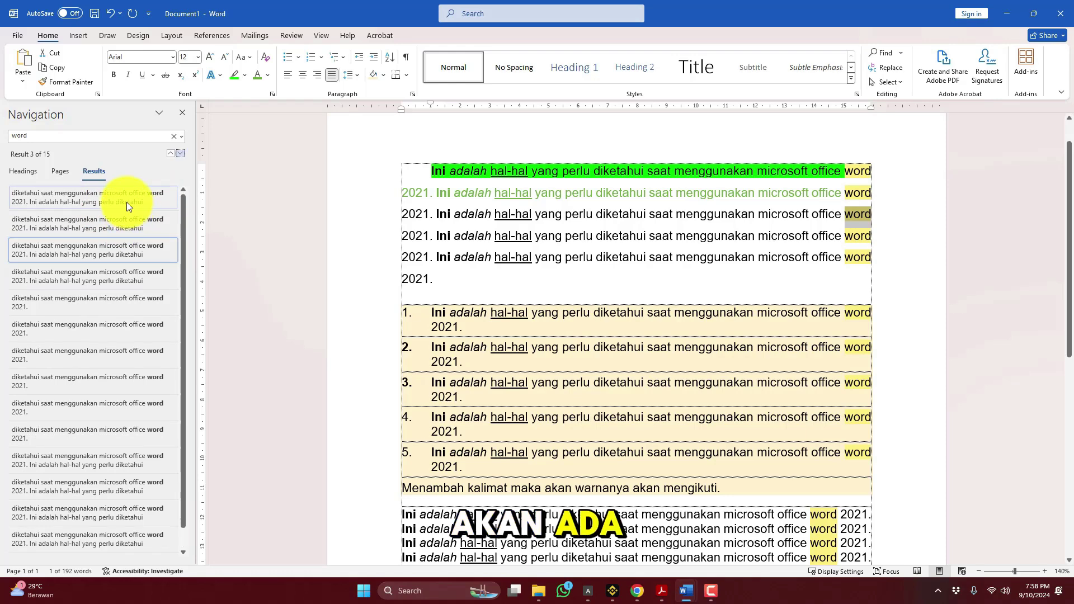
Go through the matches for "word" one by one, from the first paragraph down to the last item of the numbered list.
left_click(126, 203)
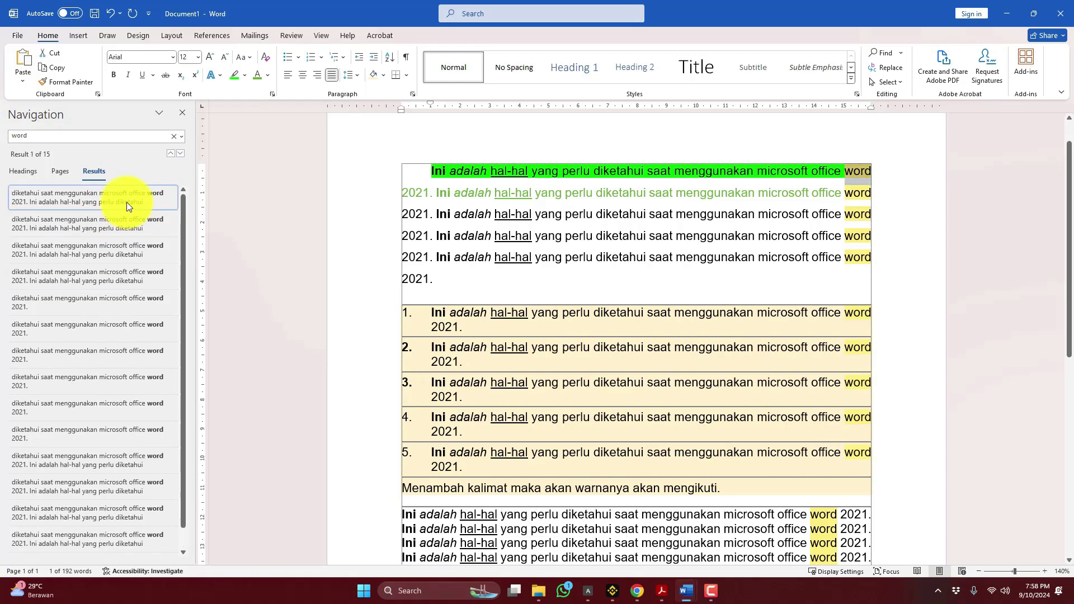
left_click(122, 250)
left_click(122, 278)
left_click(122, 305)
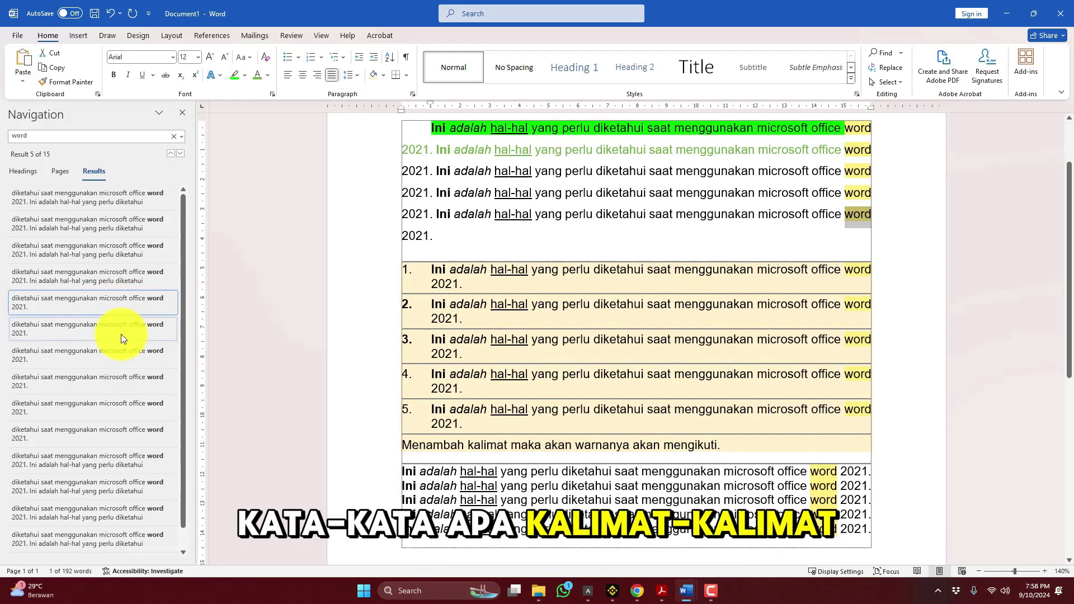
left_click(120, 334)
left_click(119, 359)
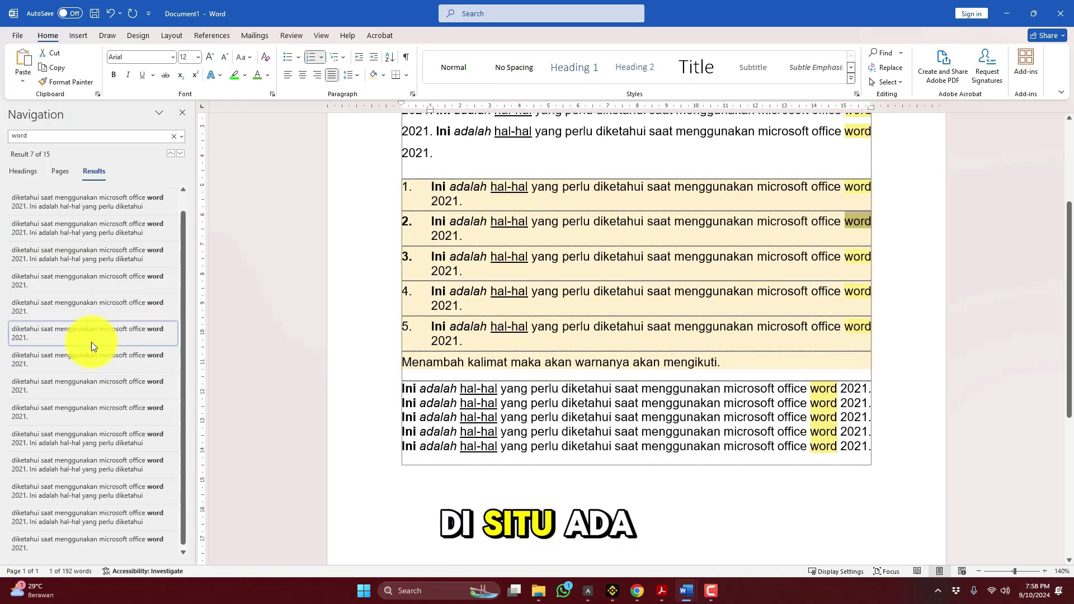
left_click(116, 368)
left_click(119, 394)
left_click(121, 417)
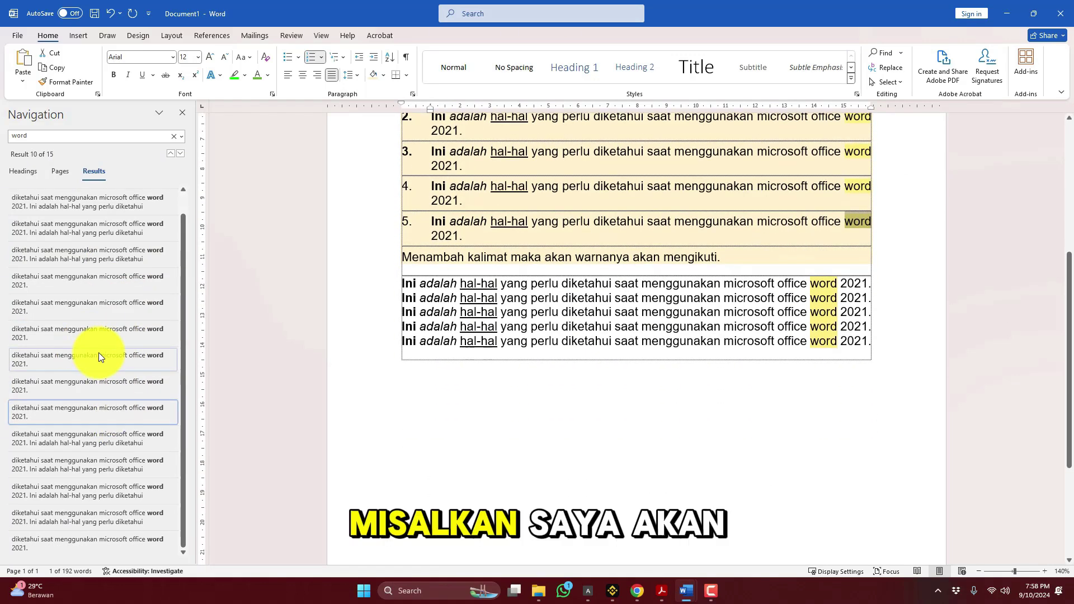
scroll(98, 352, "up", 1)
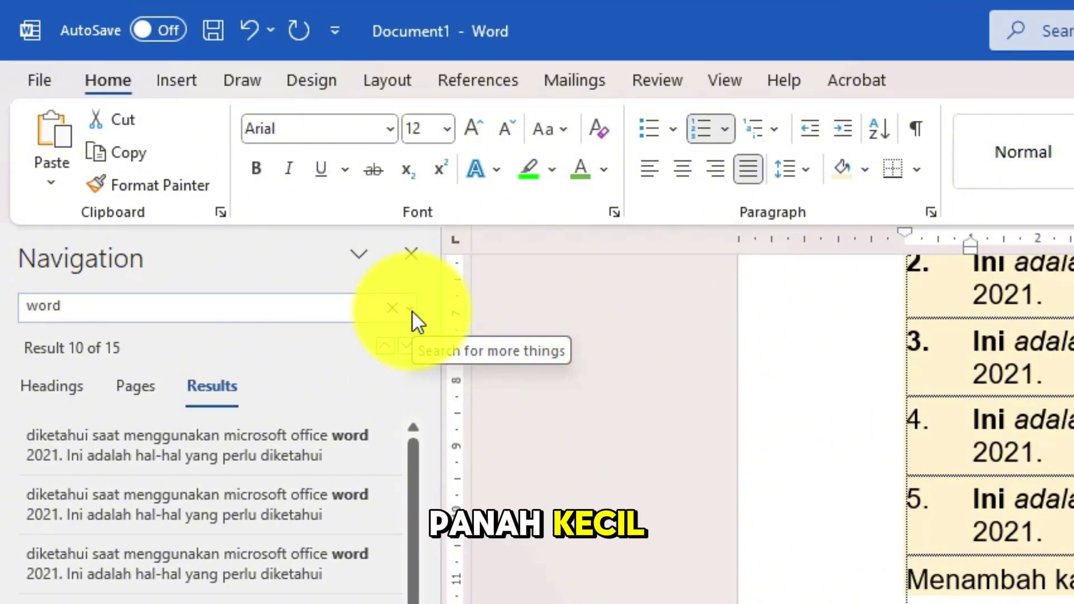
Set up a find-and-replace that changes "word" to "excel".
left_click(412, 310)
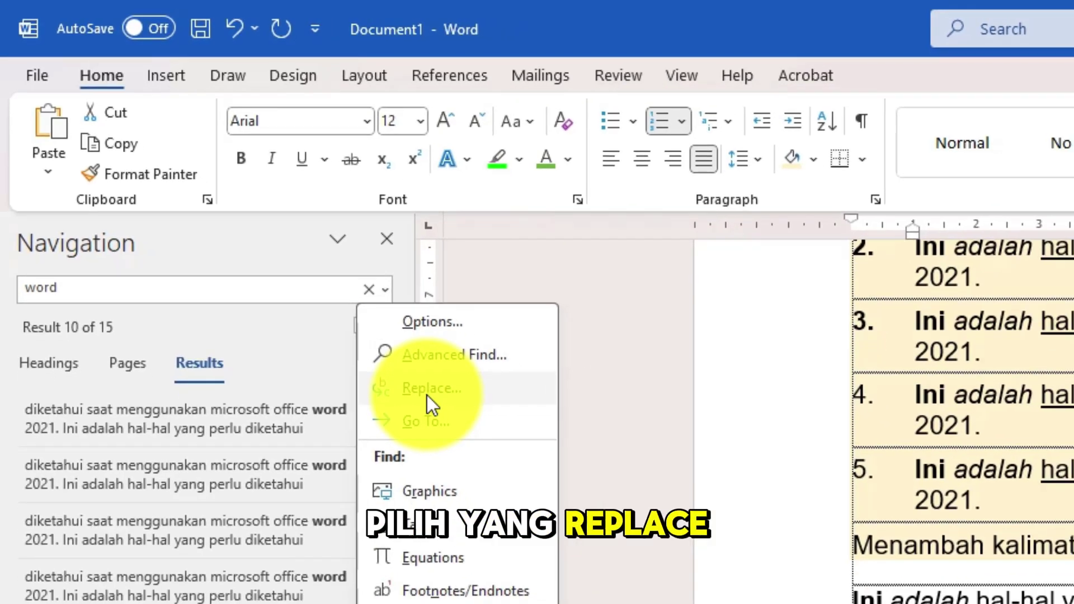
left_click(453, 418)
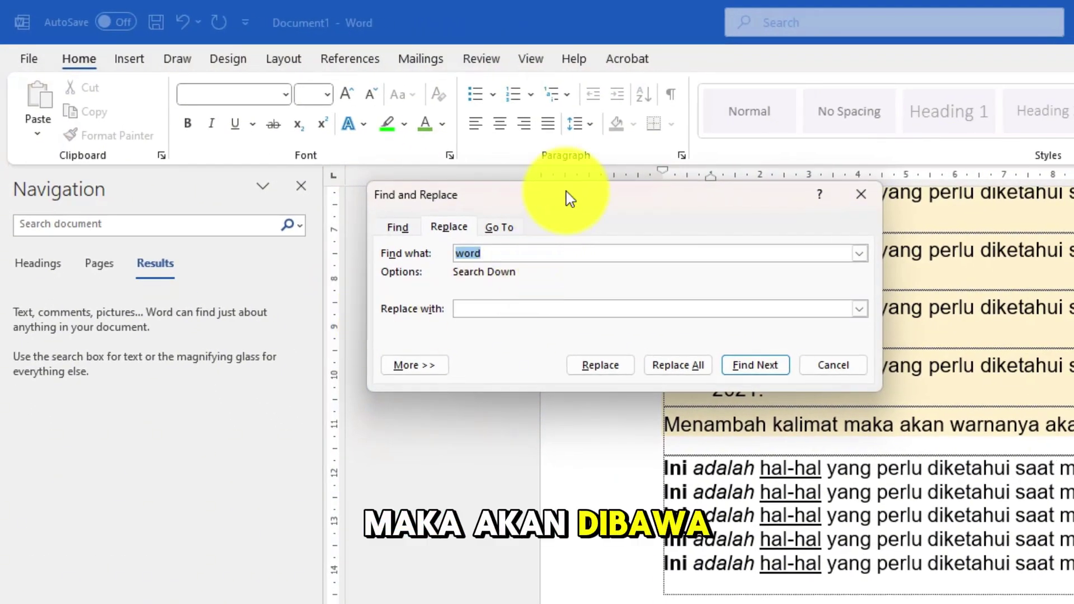
left_click_drag(566, 191, 450, 307)
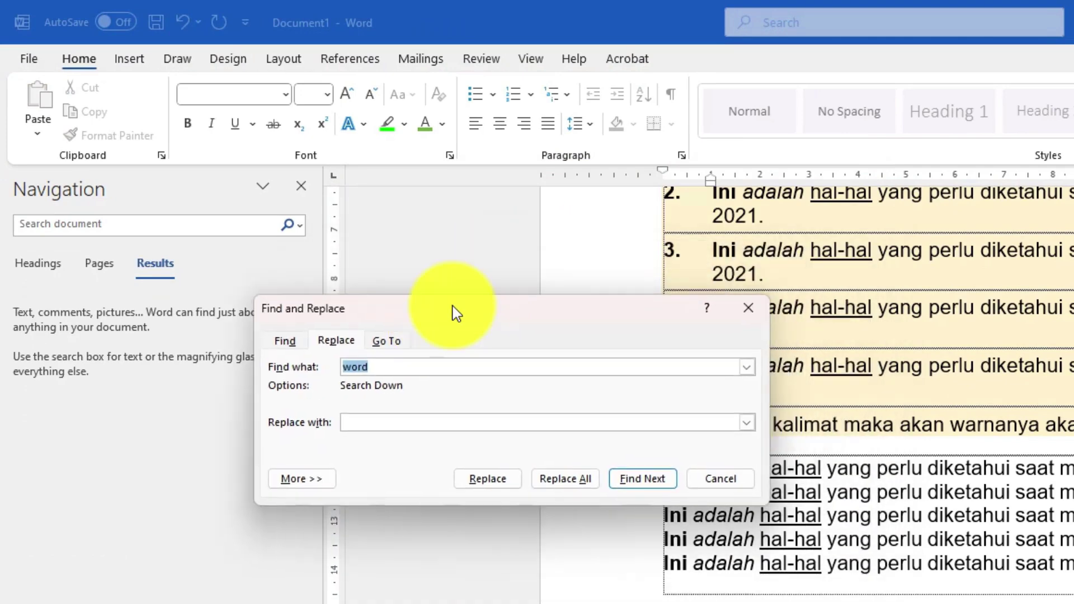
left_click(355, 423)
type("exce")
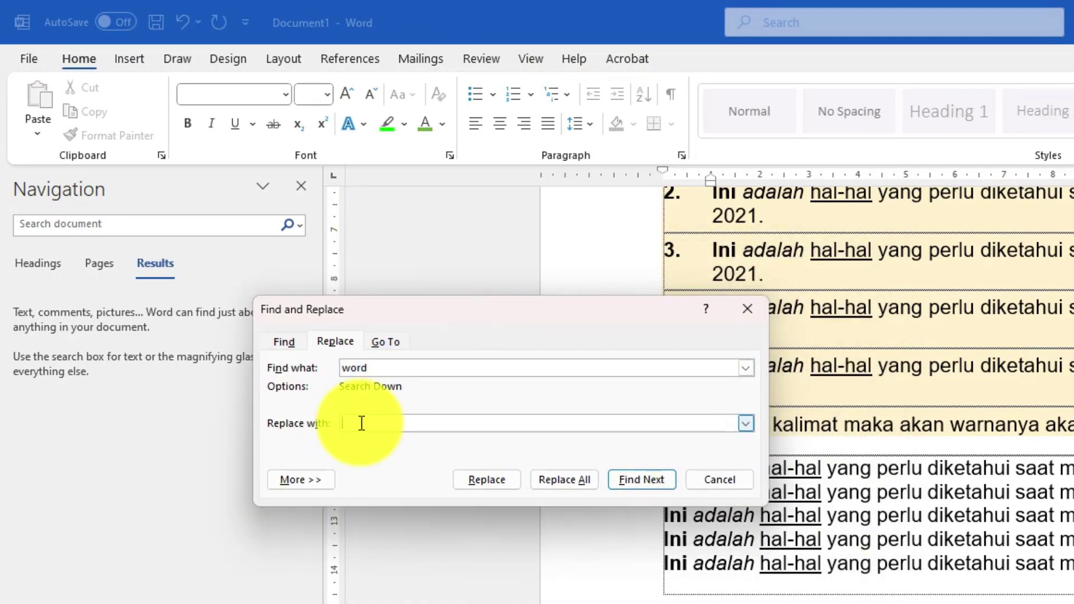
type("l")
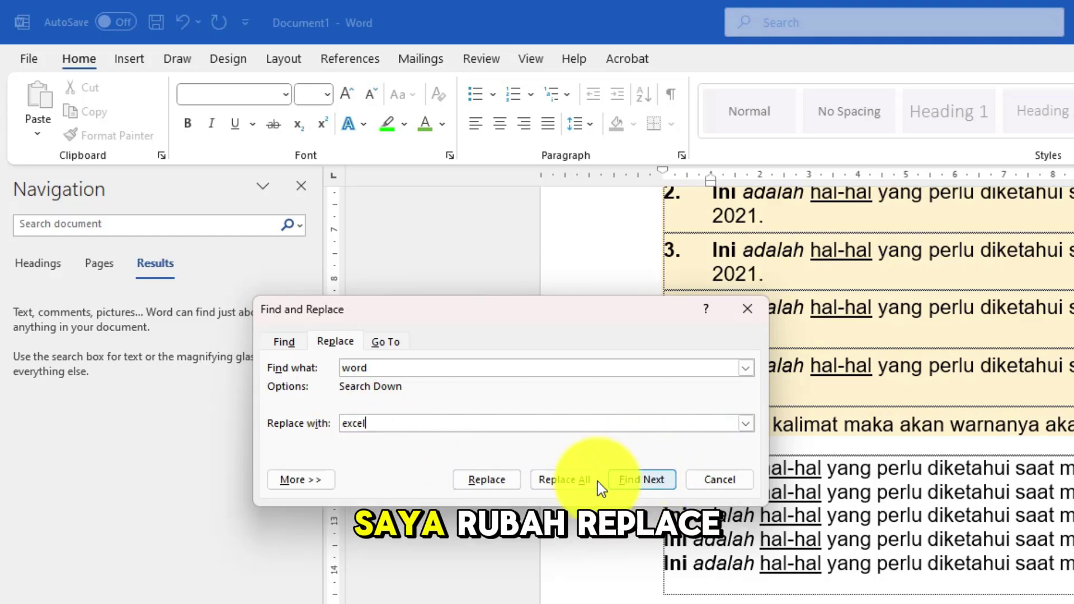
Replace "word" with "excel" one at a time in list item 5 and the first two lines below the list.
left_click(490, 488)
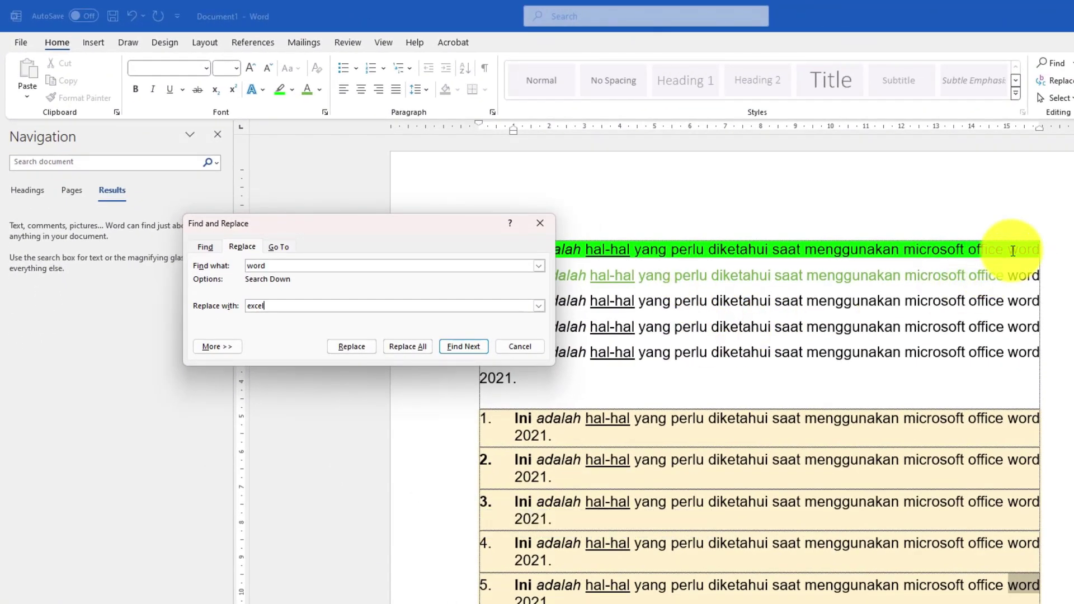
left_click(1012, 250)
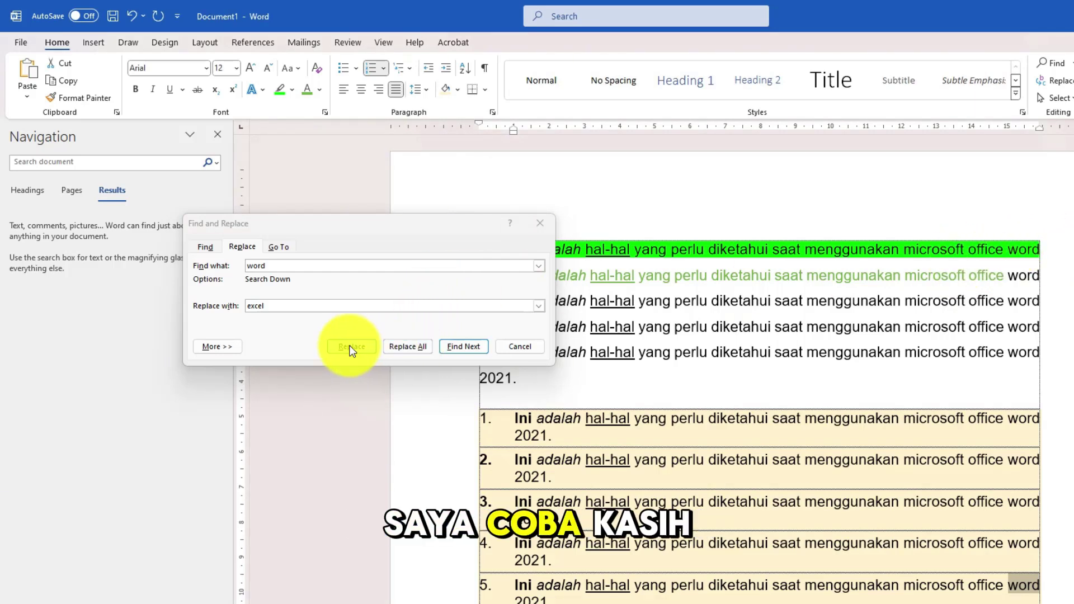
left_click_drag(396, 230, 647, 348)
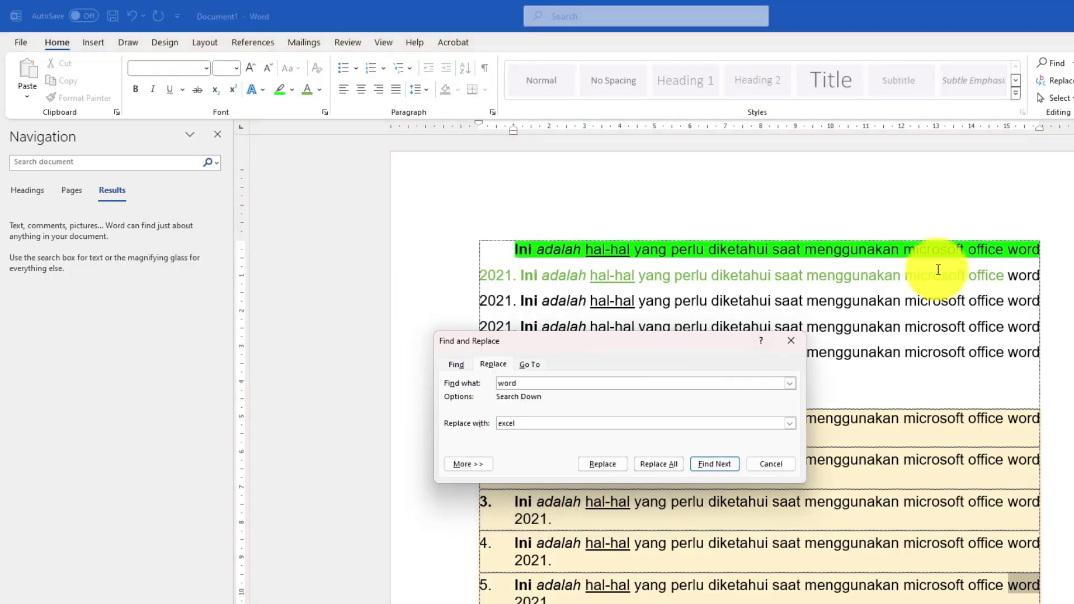
scroll(1019, 264, "up", 1)
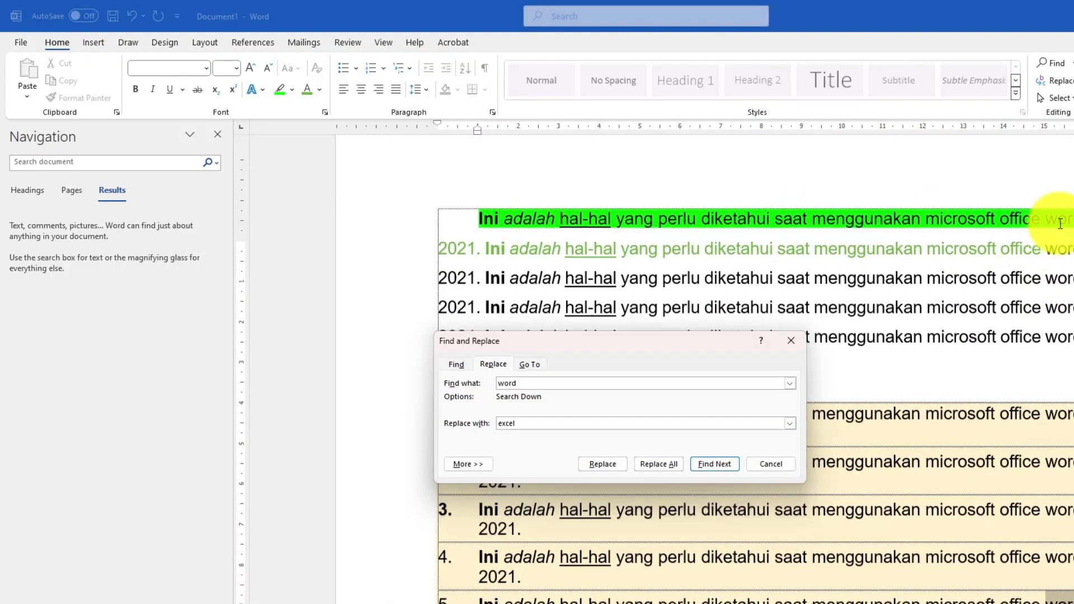
scroll(1060, 223, "up", 1)
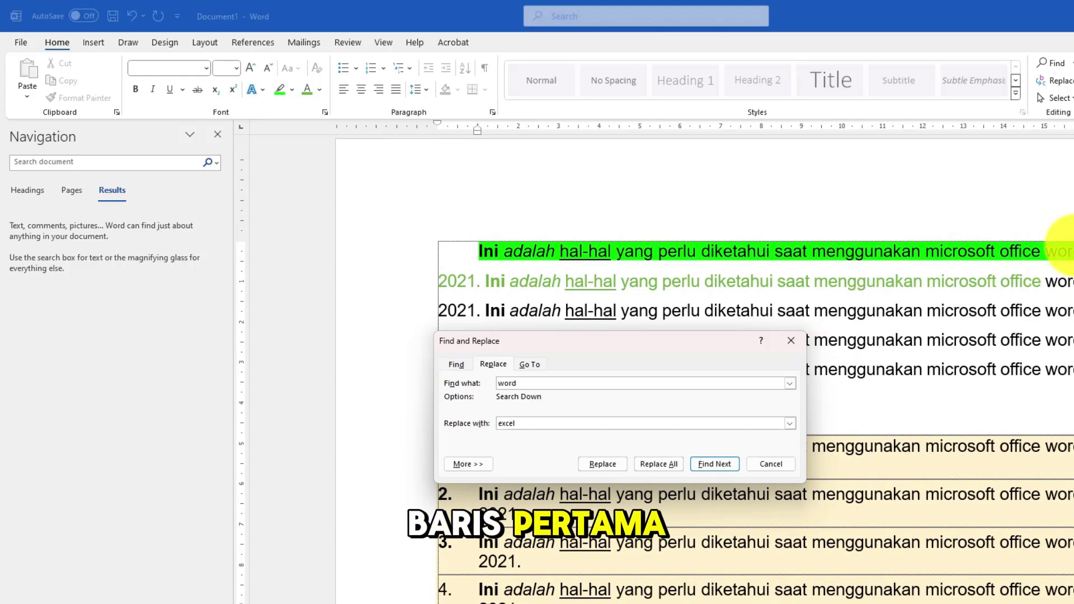
left_click(600, 463)
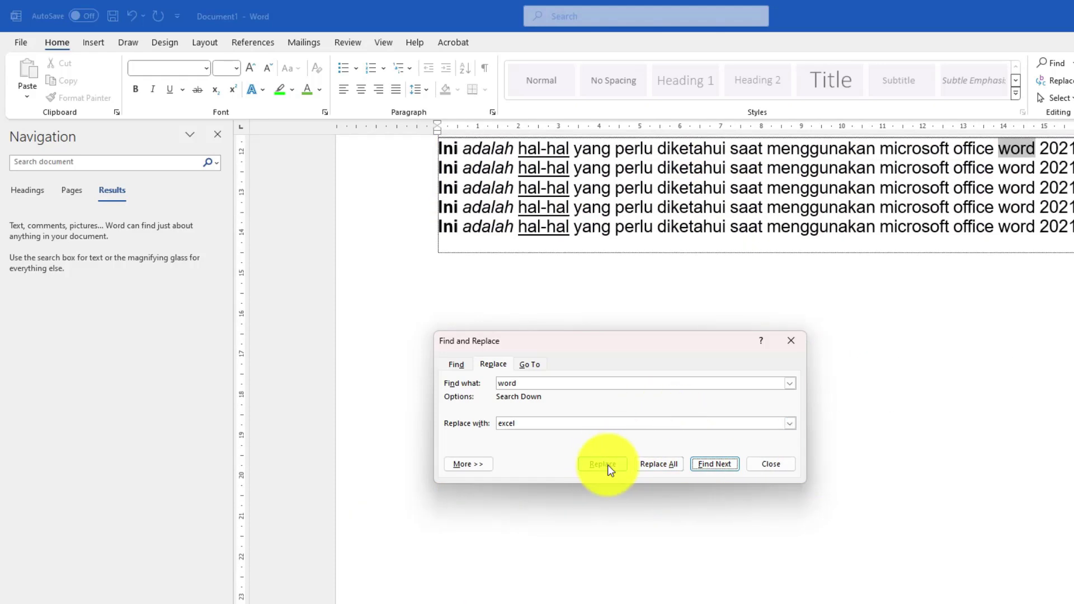
left_click(608, 465)
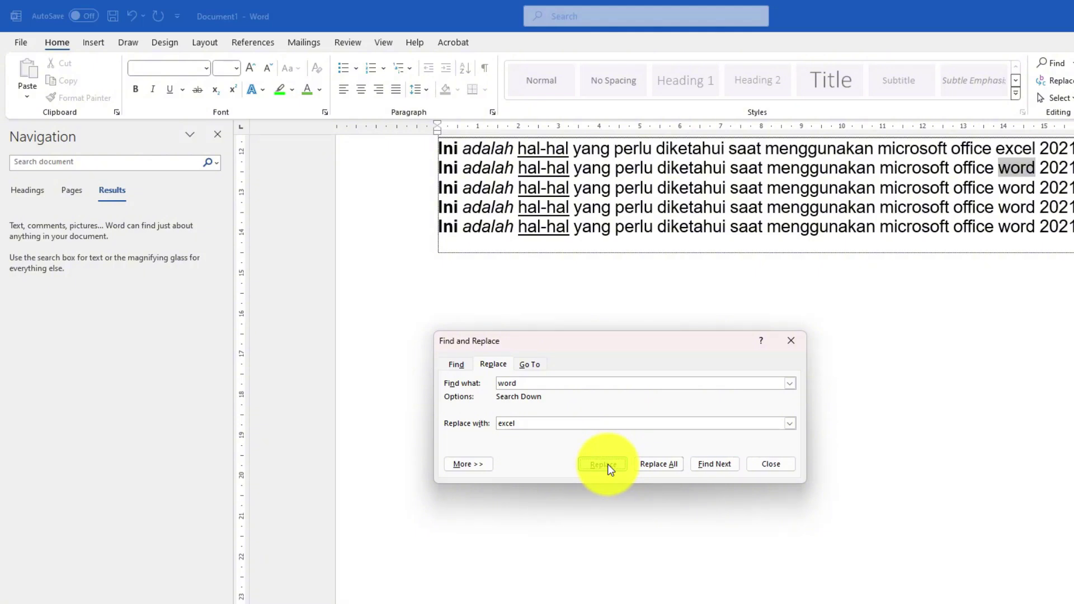
left_click(608, 465)
scroll(951, 302, "up", 3)
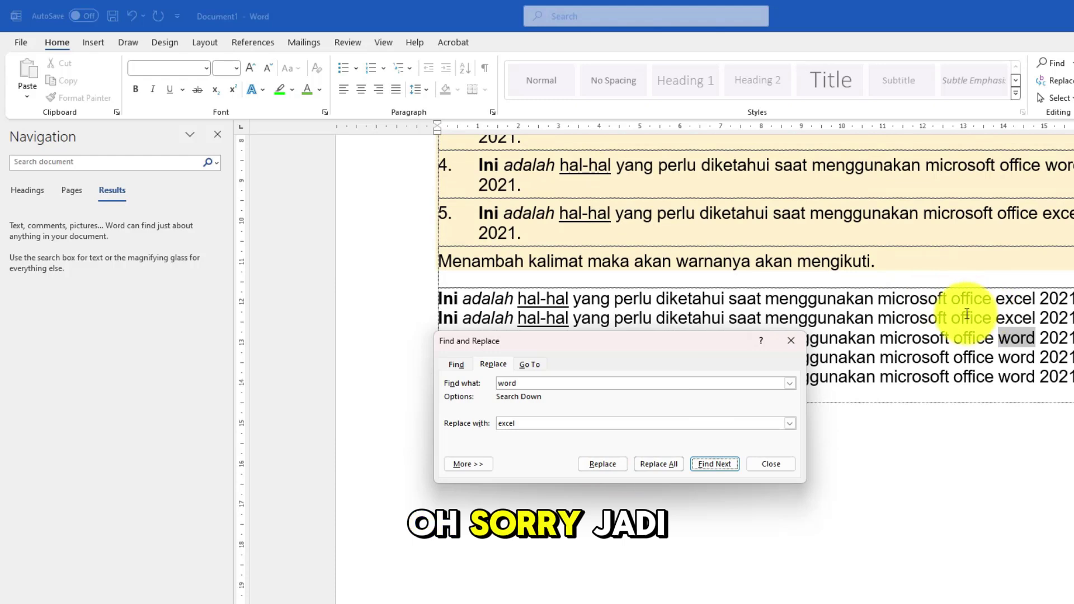
Restart from the document's first line and replace "word" with "excel" one at a time in the first three lines.
left_click(998, 301)
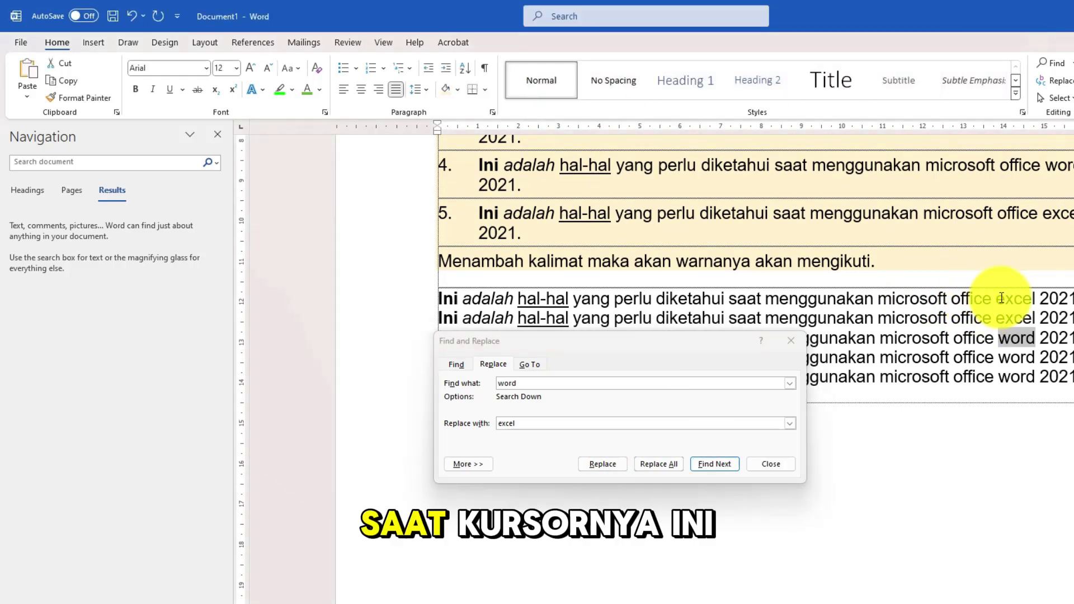
scroll(1007, 280, "up", 10)
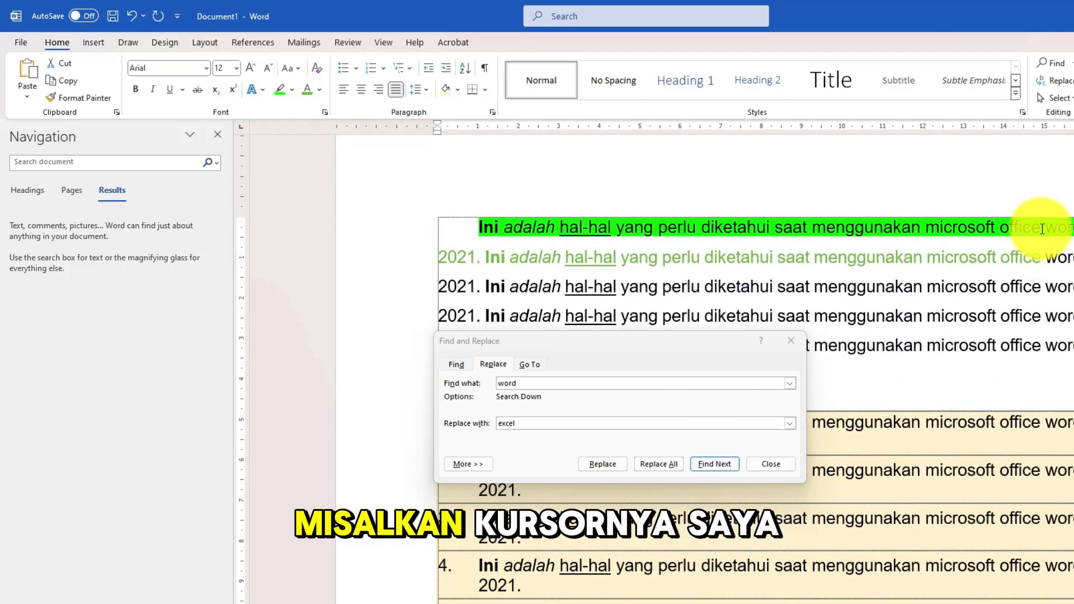
left_click(1040, 226)
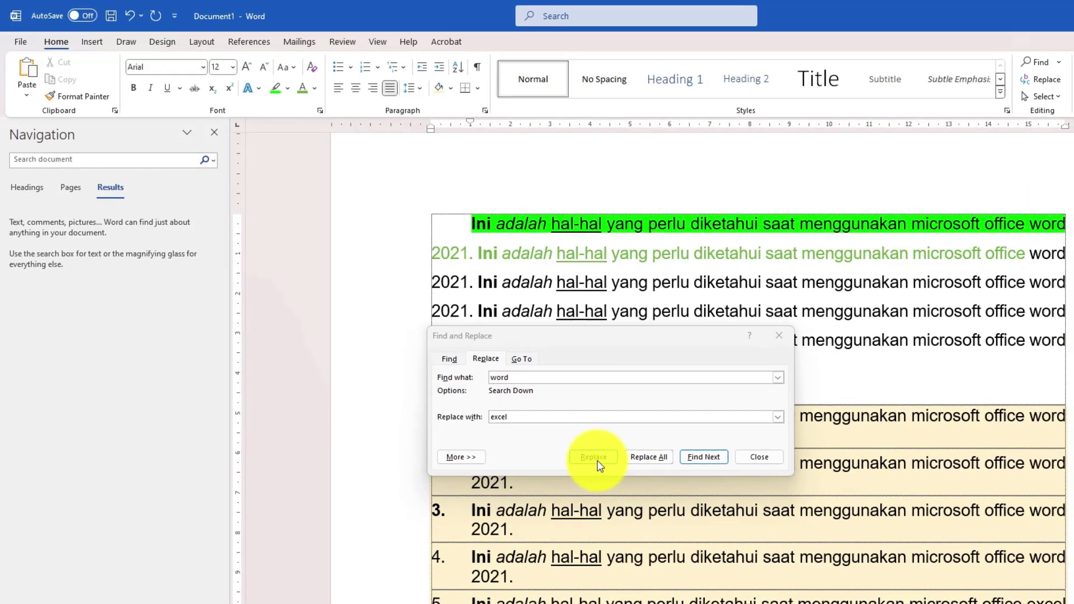
left_click(609, 465)
left_click(609, 466)
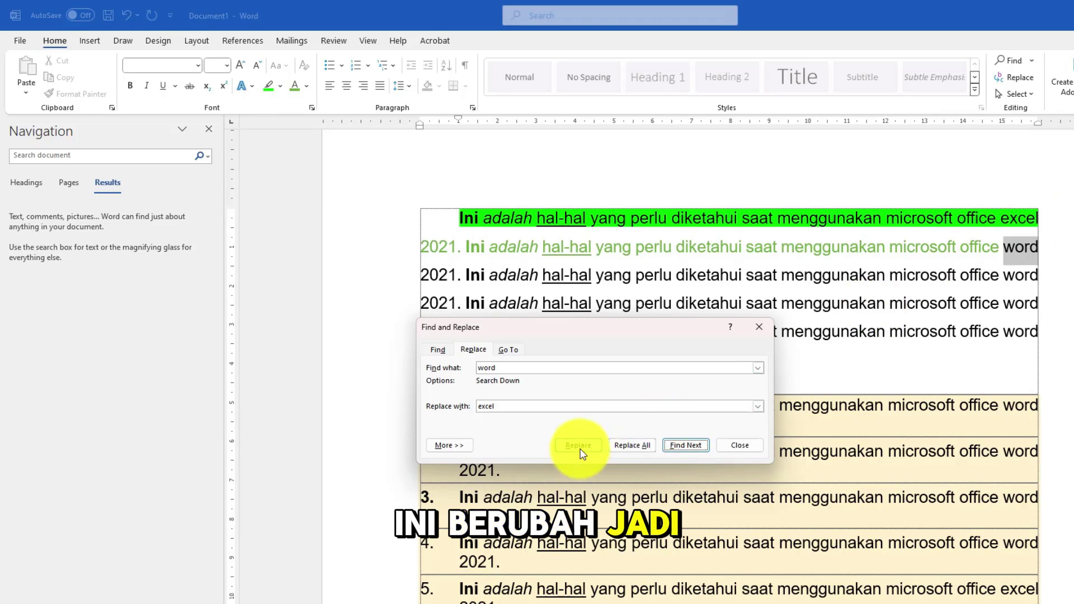
left_click(581, 449)
left_click(1053, 243)
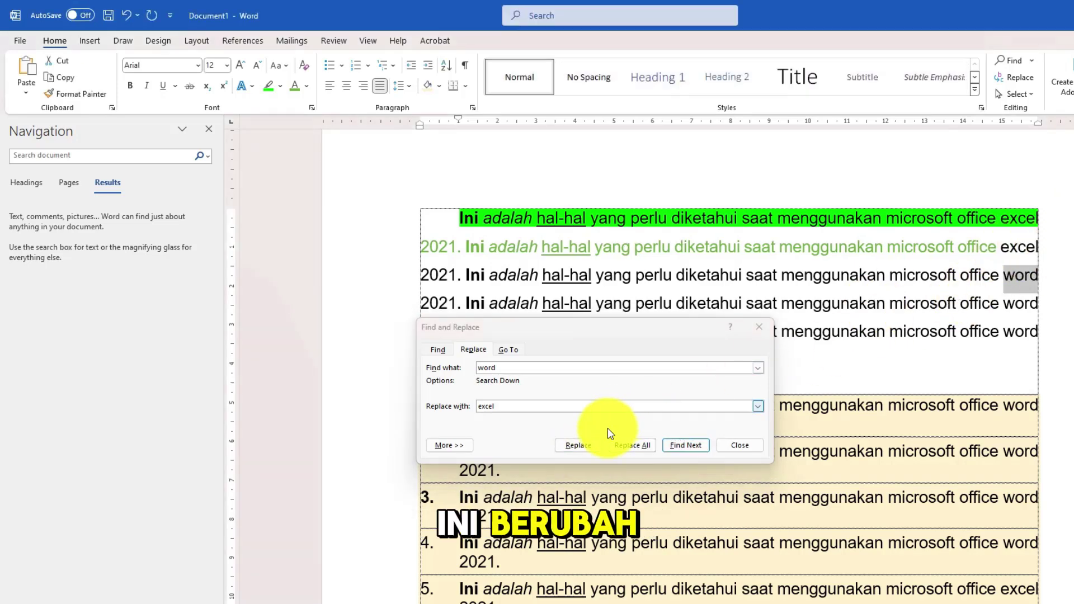
left_click(586, 443)
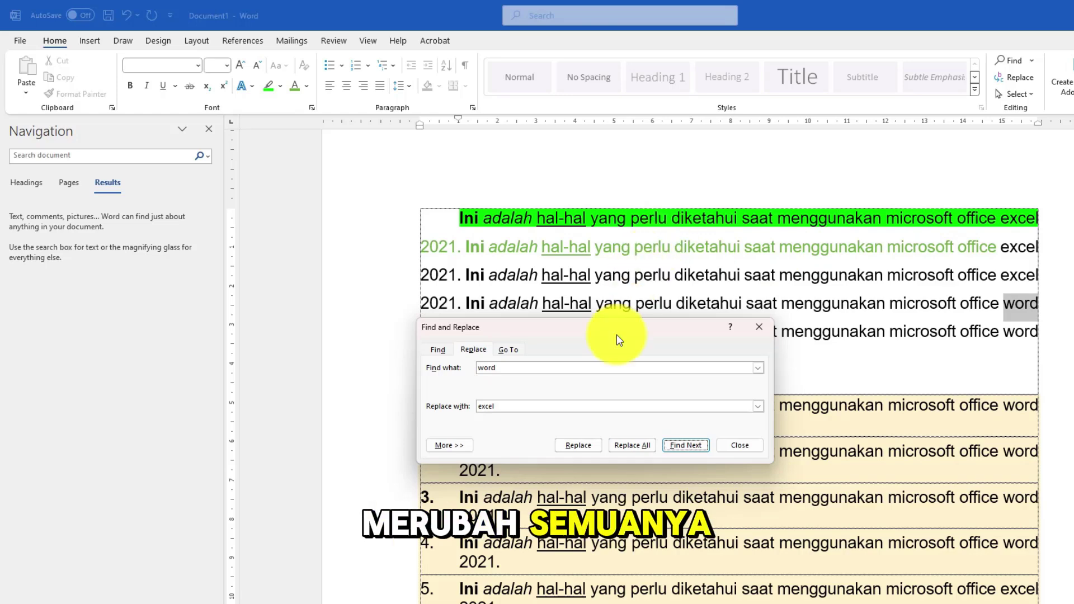
Replace all remaining occurrences of "word" with "excel" at once and return to the start of the document.
left_click(628, 447)
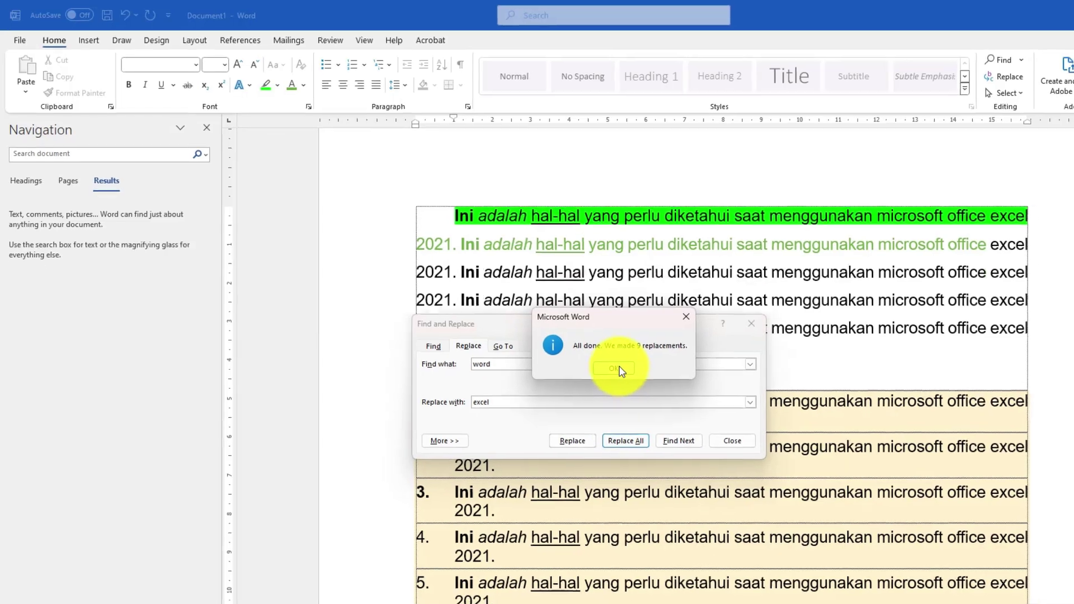
left_click(619, 372)
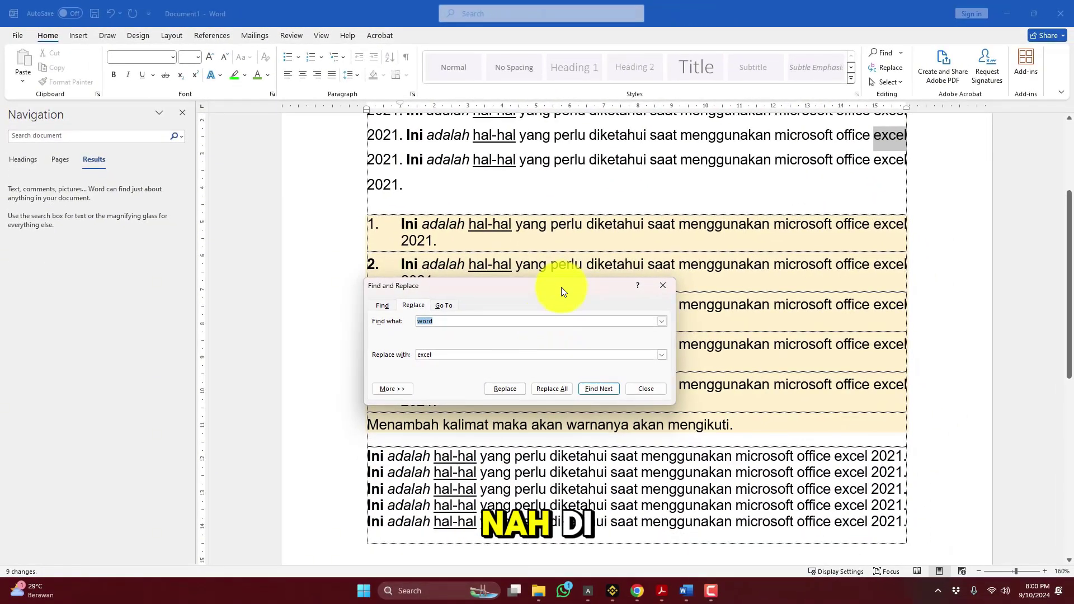
mouse_move(561, 286)
left_mouse_down()
mouse_move(561, 252)
mouse_move(279, 186)
mouse_move(474, 256)
mouse_move(545, 175)
mouse_move(566, 276)
left_mouse_up()
scroll(750, 276, "up", 3)
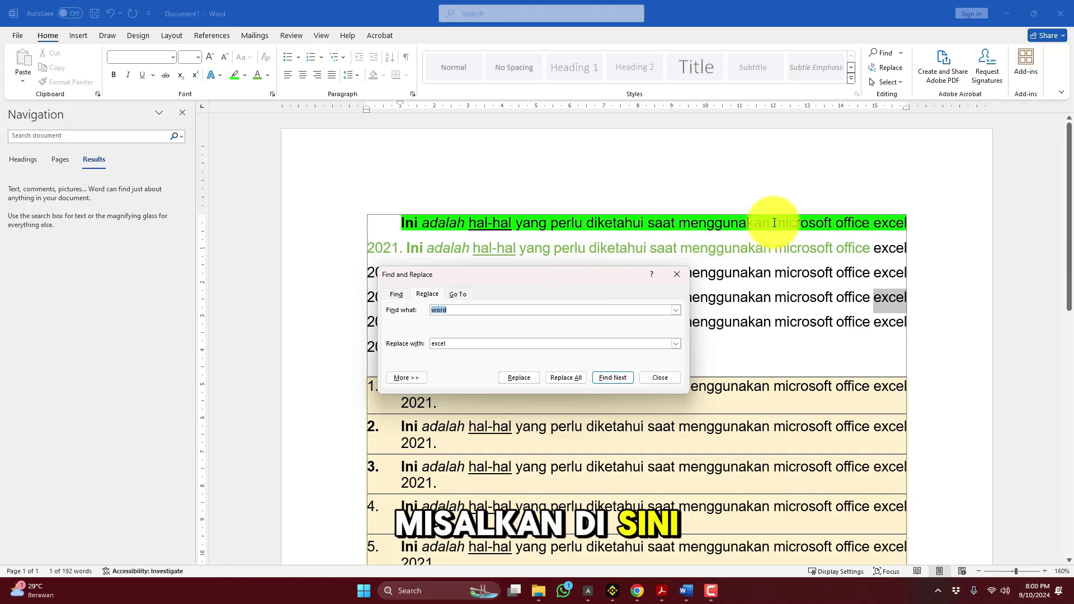
left_click(850, 222)
left_click_drag(771, 222, 911, 225)
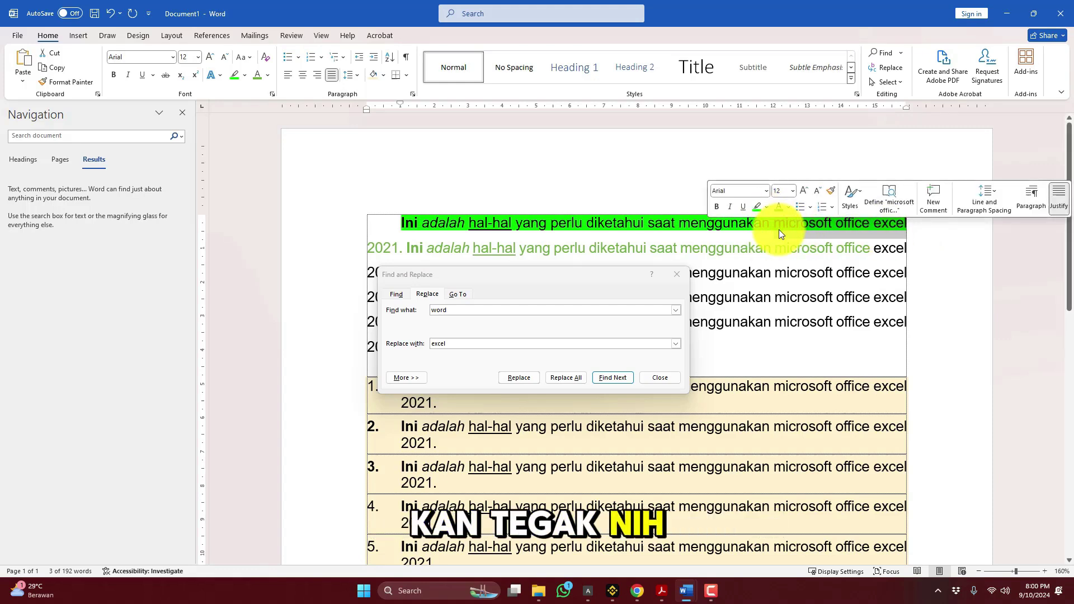
left_click(779, 229)
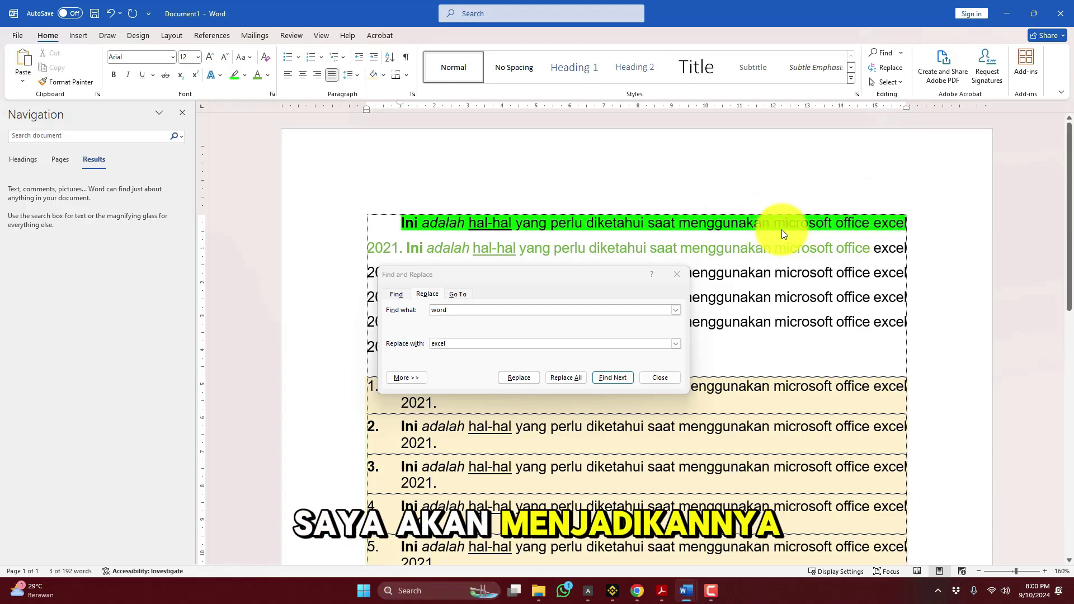
left_click_drag(776, 222, 907, 222)
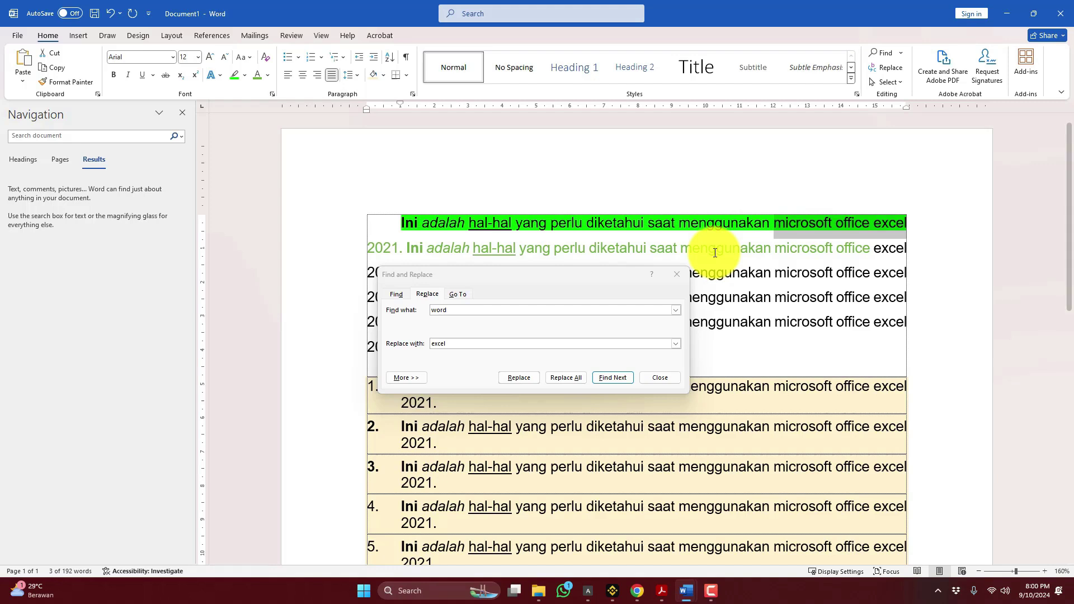
Copy "microsoft office excel" from the first line and paste it as both the search text and the replacement text.
left_click_drag(546, 274, 443, 216)
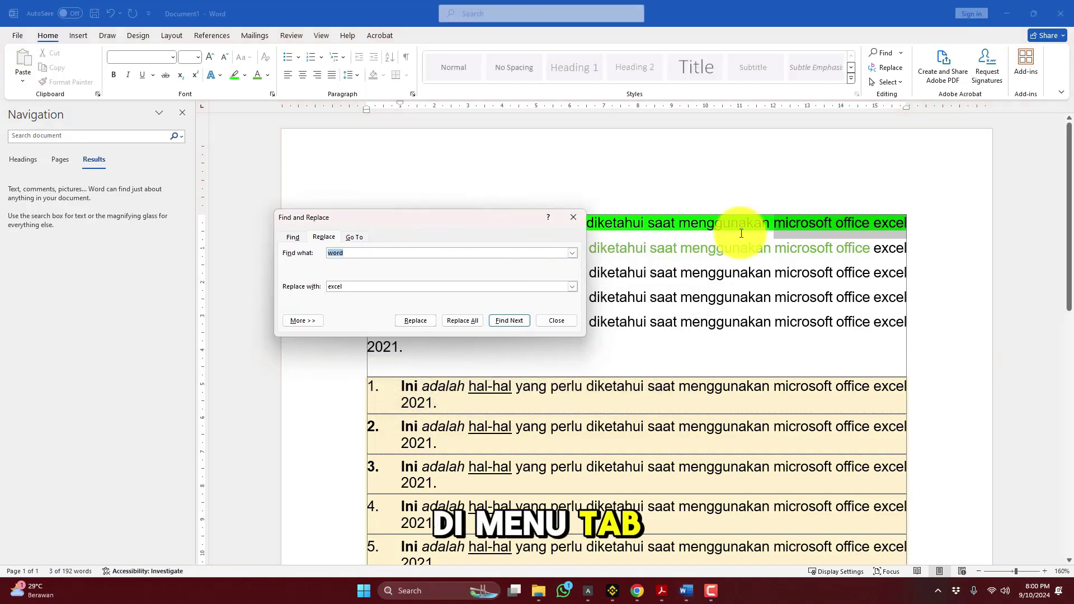
left_click(332, 254)
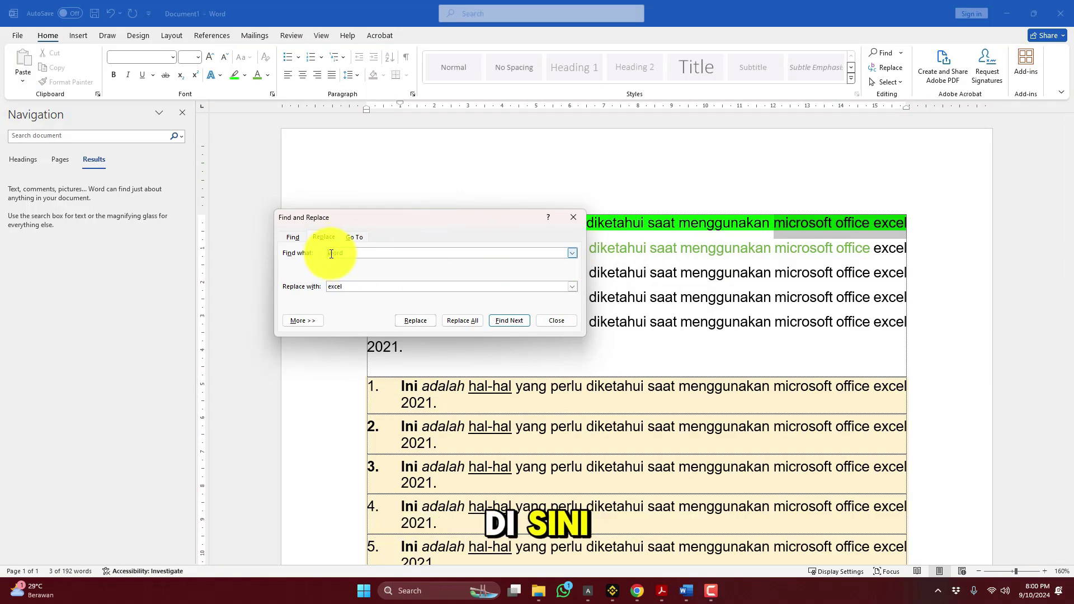
left_click(774, 222)
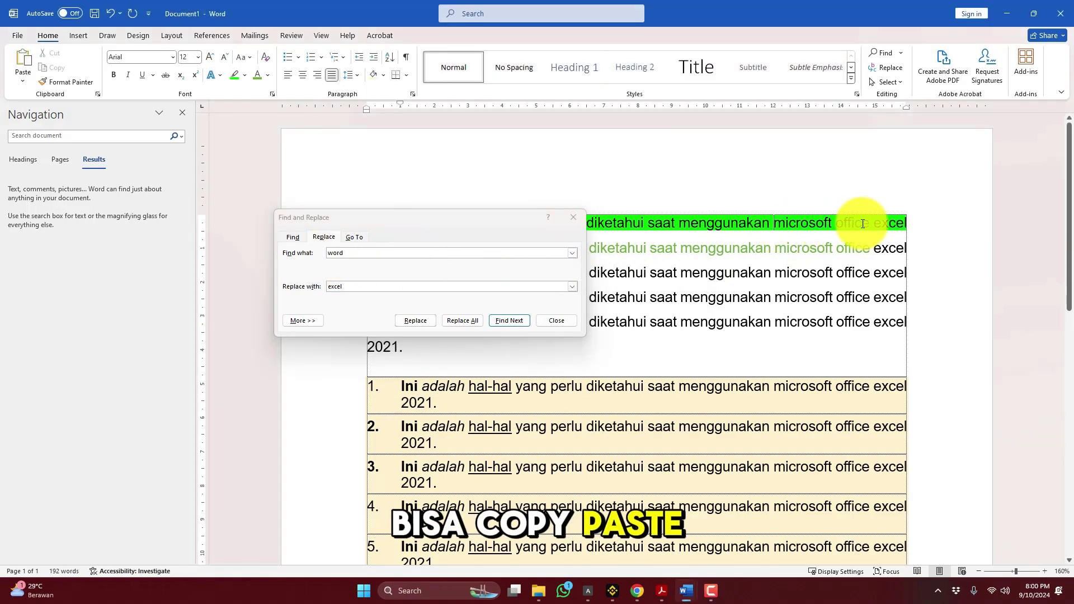
left_click(891, 223, "shift")
key("ctrl+c")
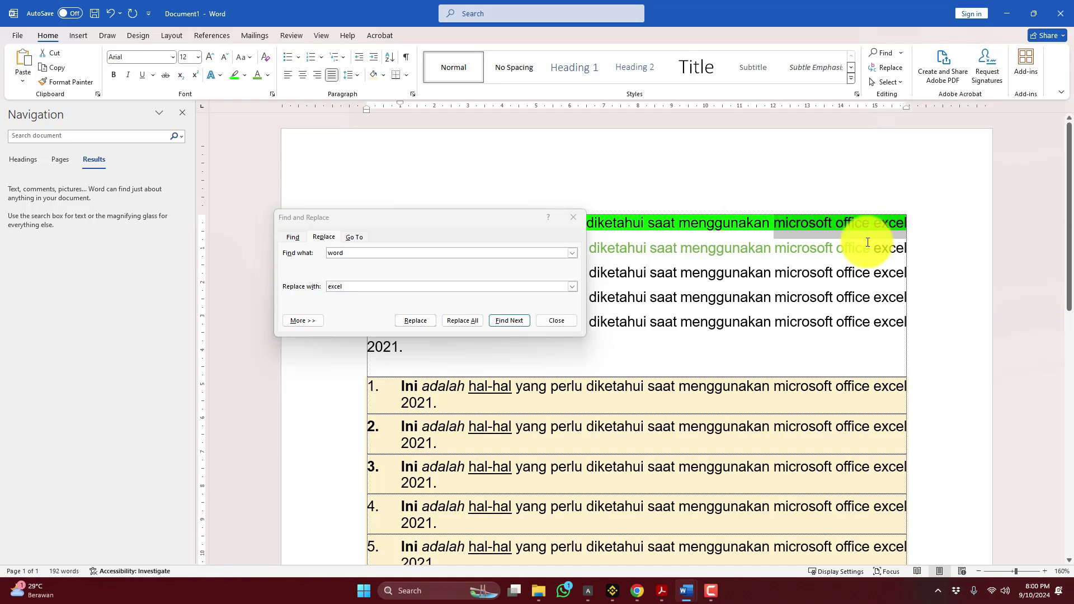
left_click(356, 255)
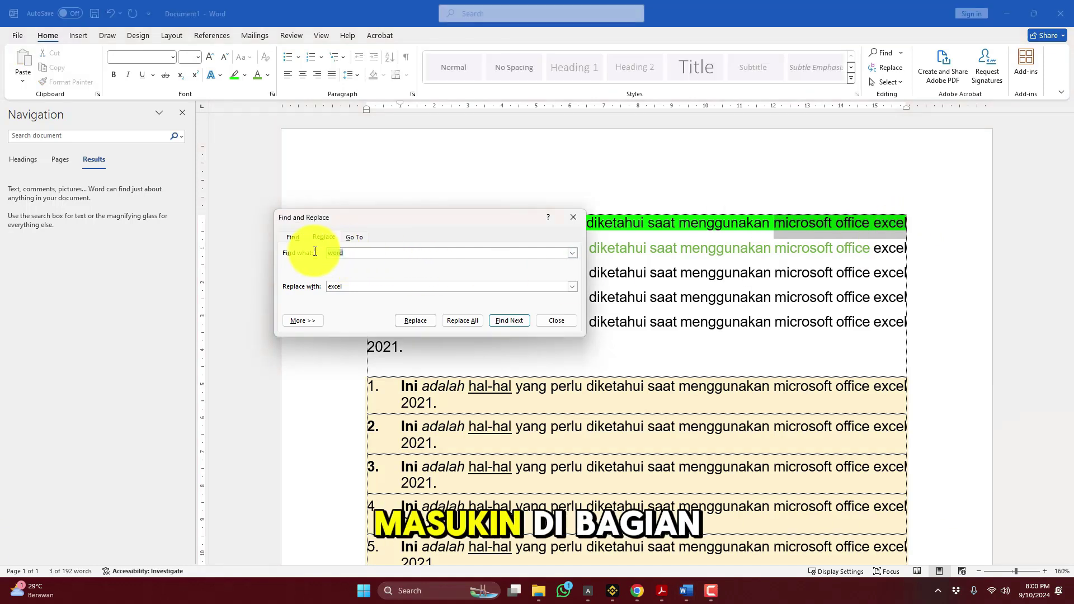
key("ctrl+v")
left_click_drag(352, 287, 311, 286)
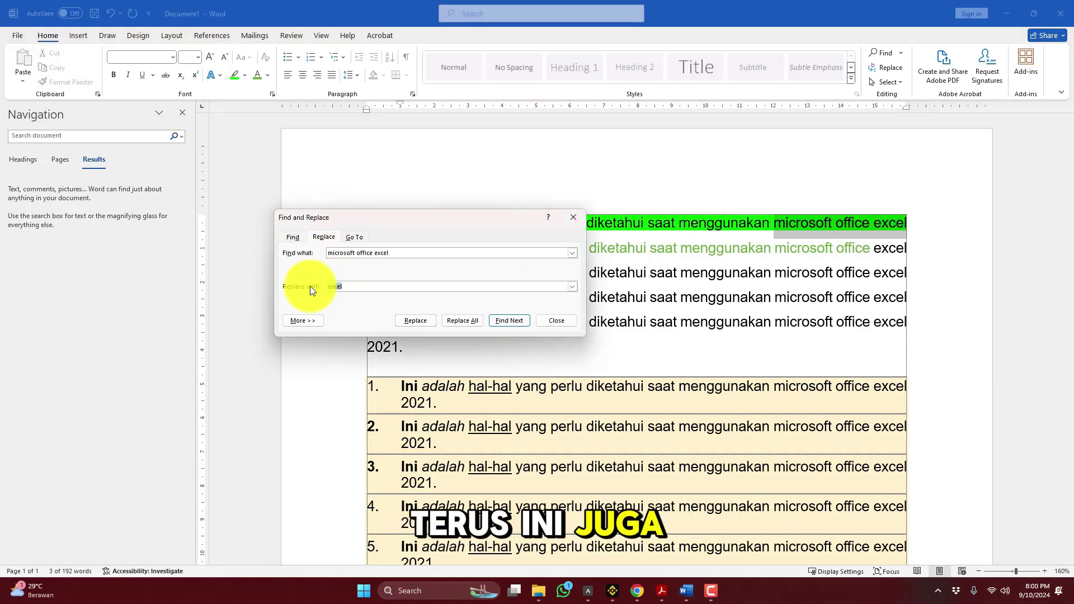
key("ctrl+v")
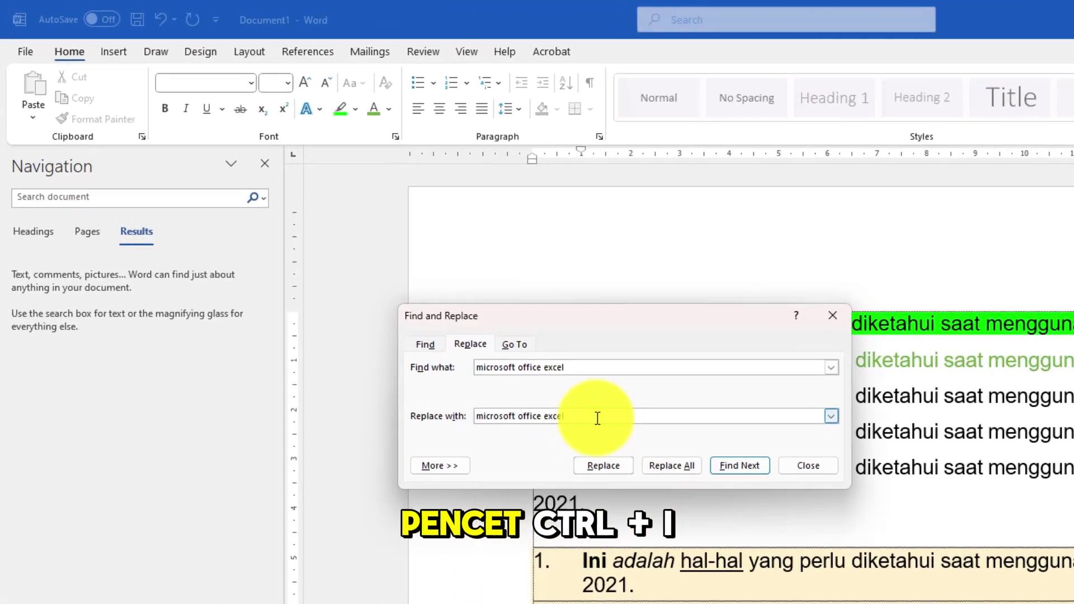
Set the replacement text's format to italic and replace all occurrences of "microsoft office excel" at once.
key("ctrl+i")
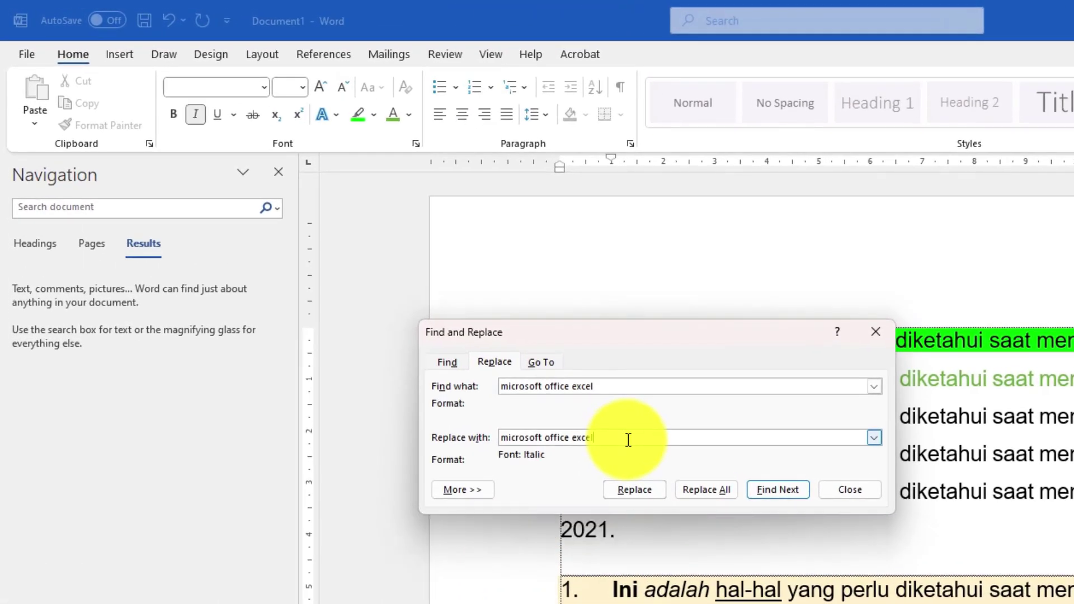
left_click(710, 491)
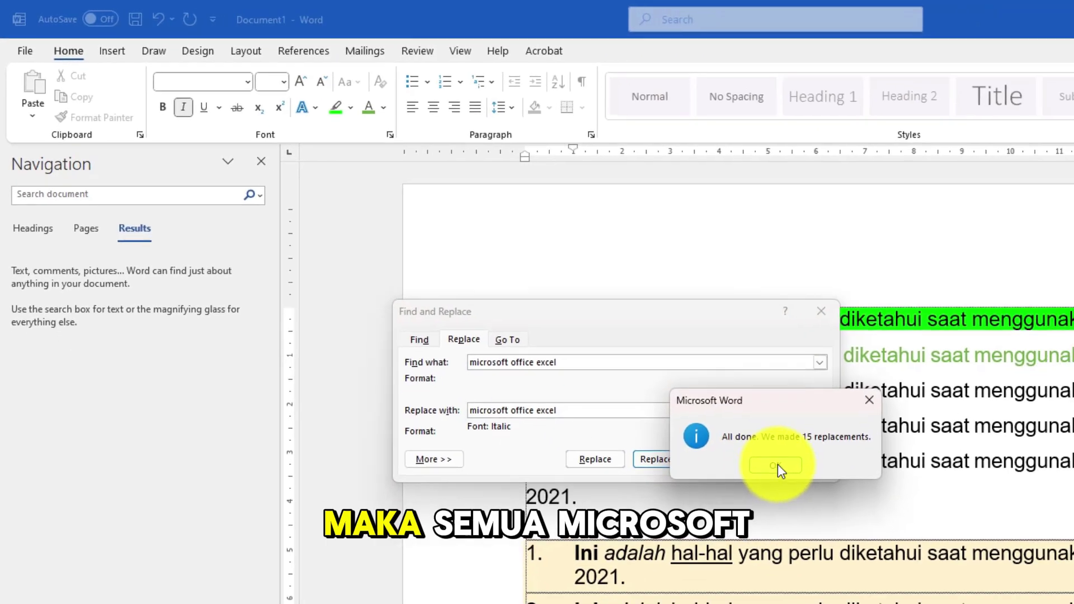
left_click(822, 496)
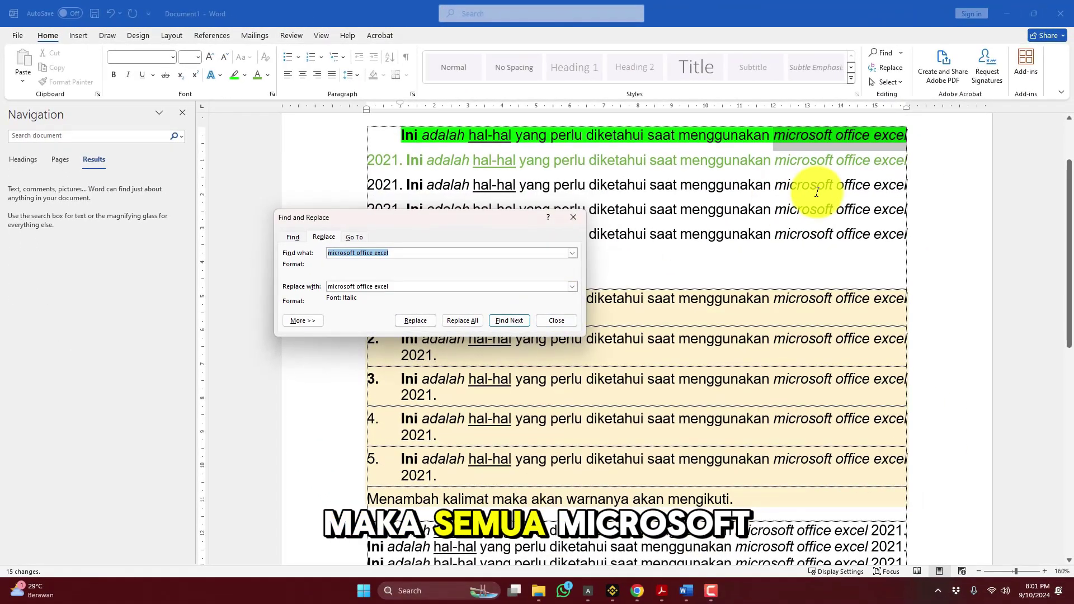
Check the formatting of "microsoft office excel" in the first four lines of the document.
scroll(816, 192, "up", 2)
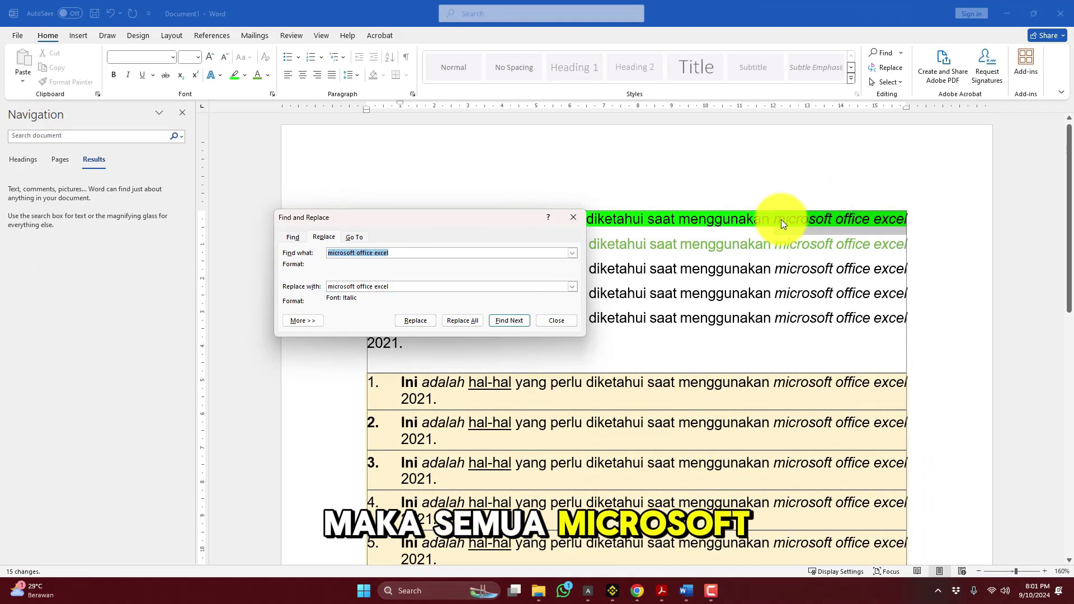
left_click_drag(440, 252, 307, 247)
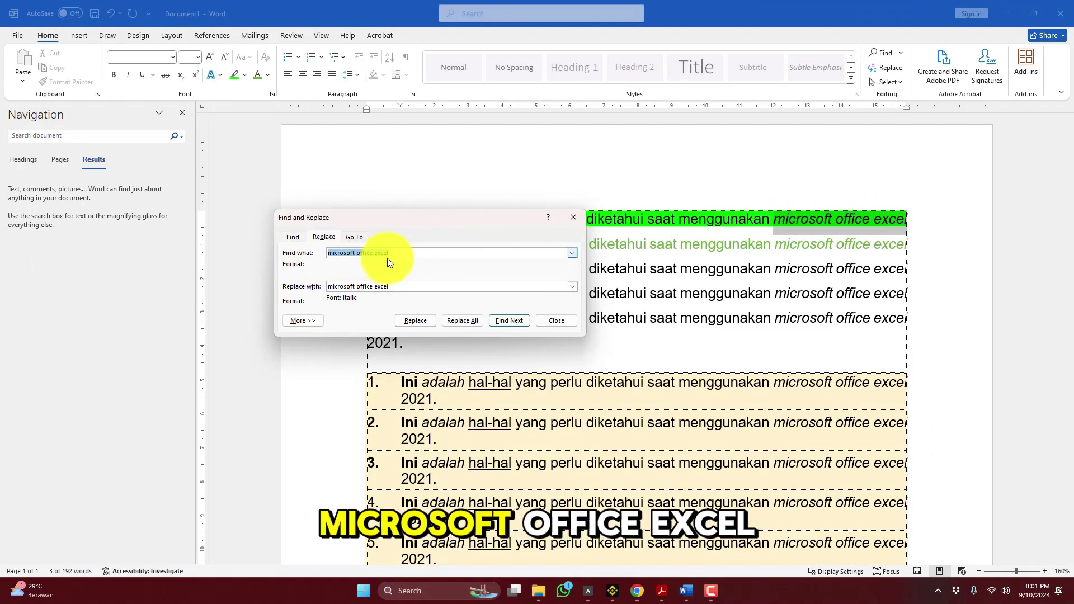
left_click(780, 221)
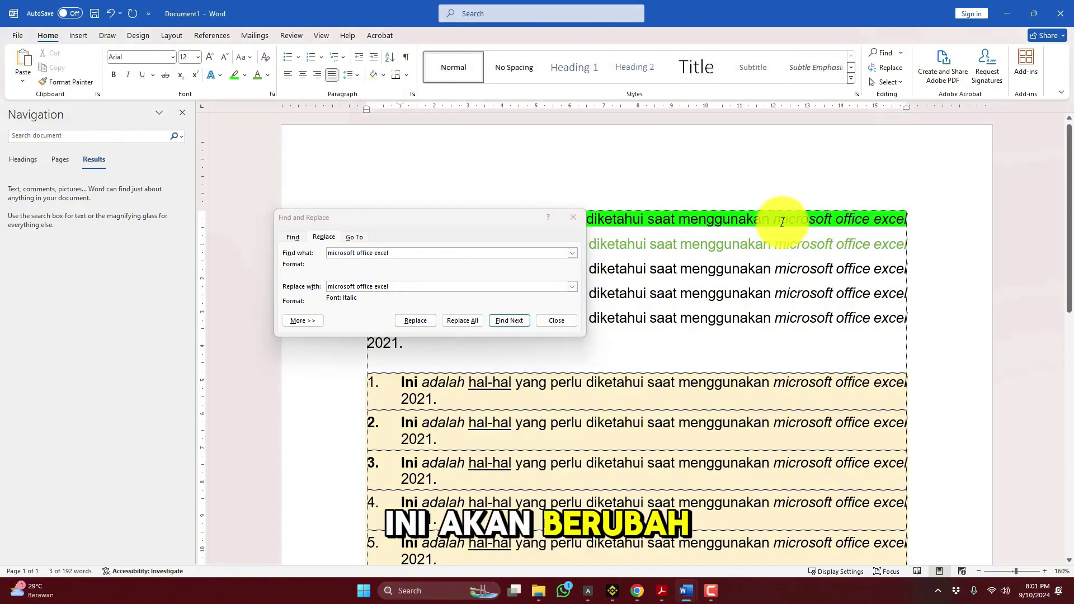
left_click_drag(775, 219, 908, 219)
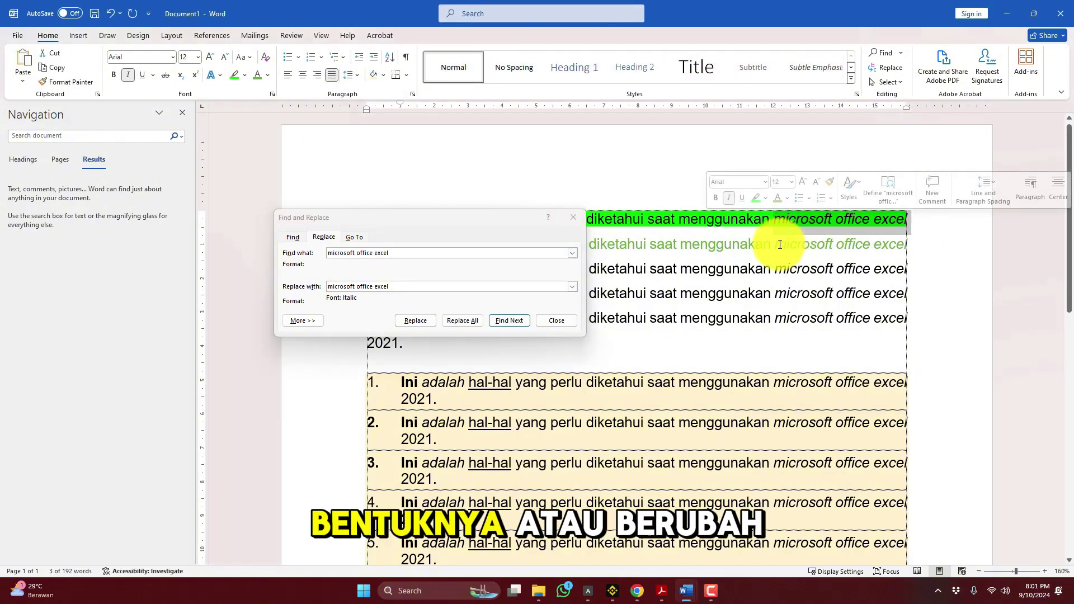
left_click_drag(777, 245, 944, 243)
left_click(830, 269)
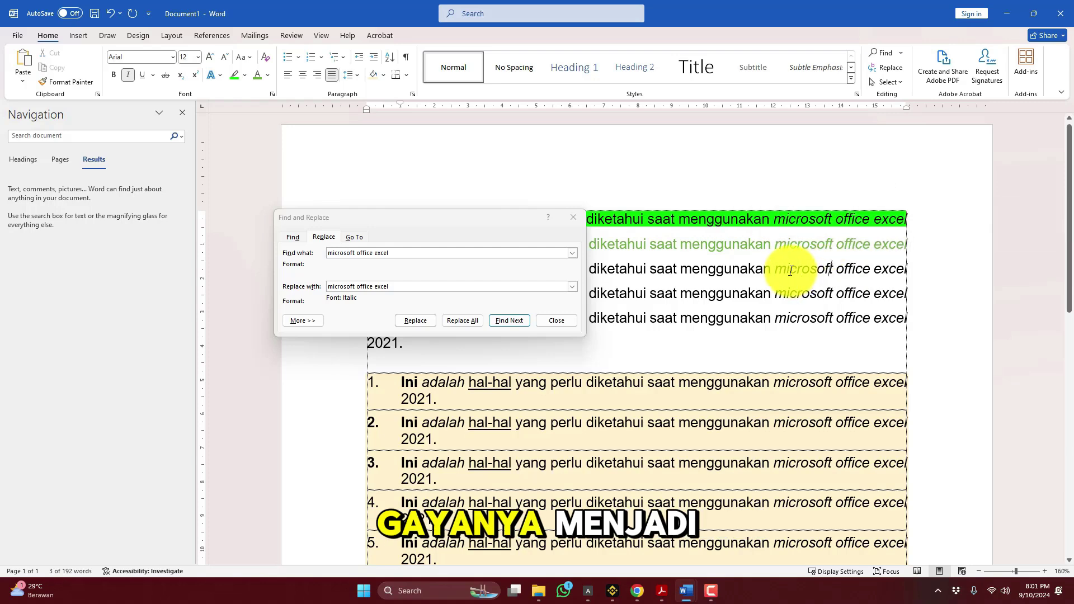
left_click_drag(909, 293, 786, 293)
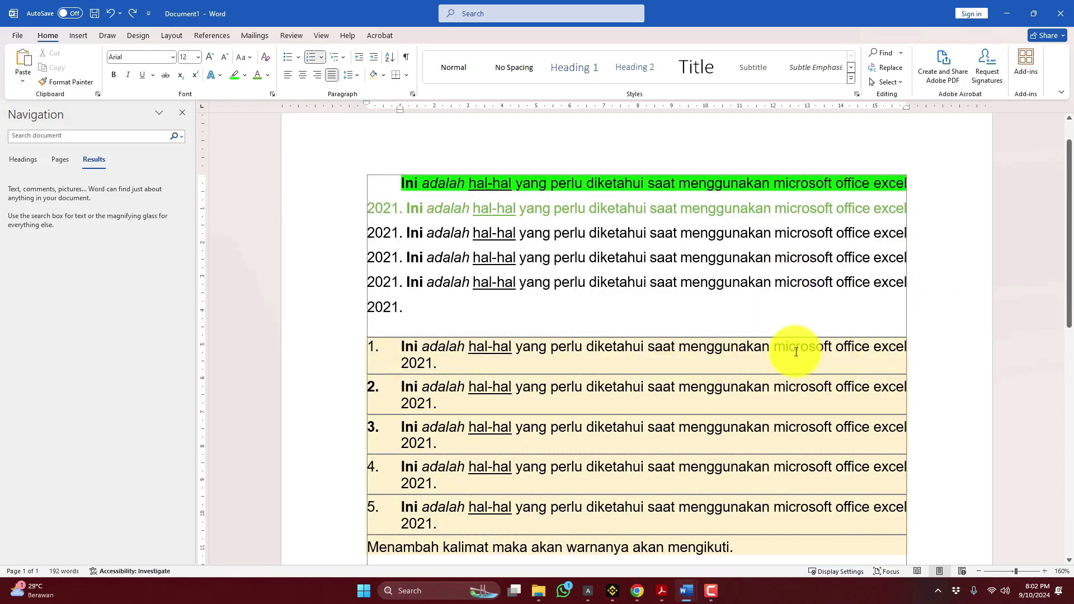
double_click(795, 351)
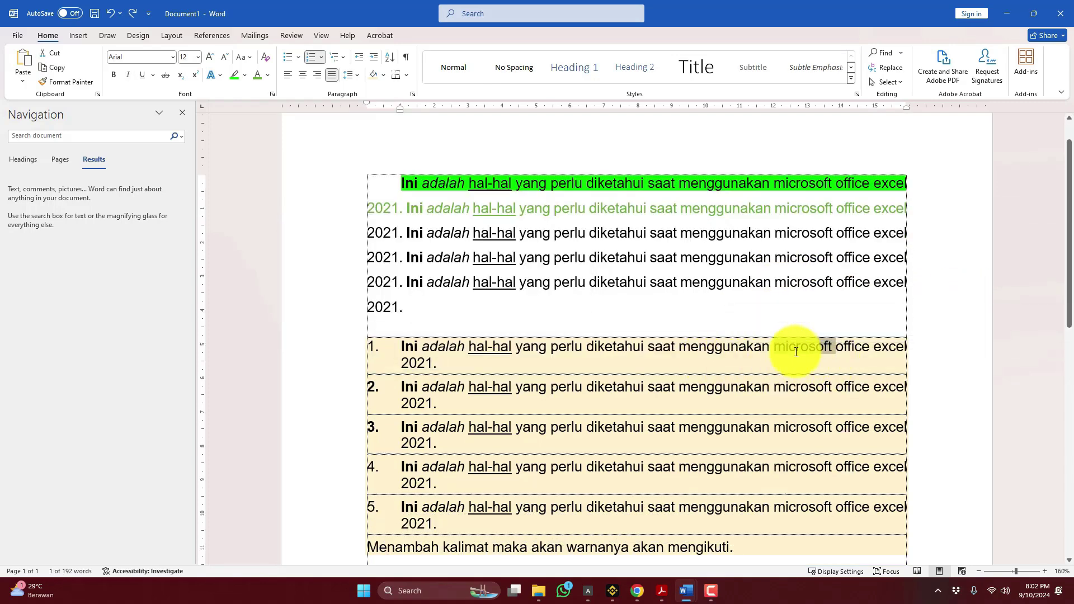
key("ctrl+h")
left_click(571, 219)
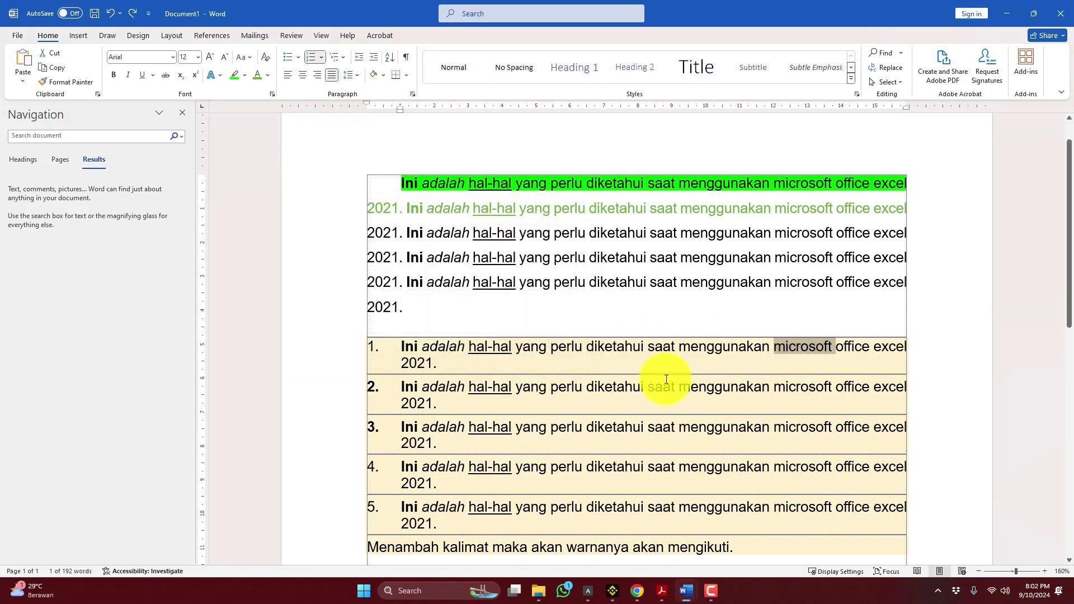
Select the word "microsoft" in list item 1, and extend the selection to the item's whole paragraph.
scroll(664, 373, "down", 1)
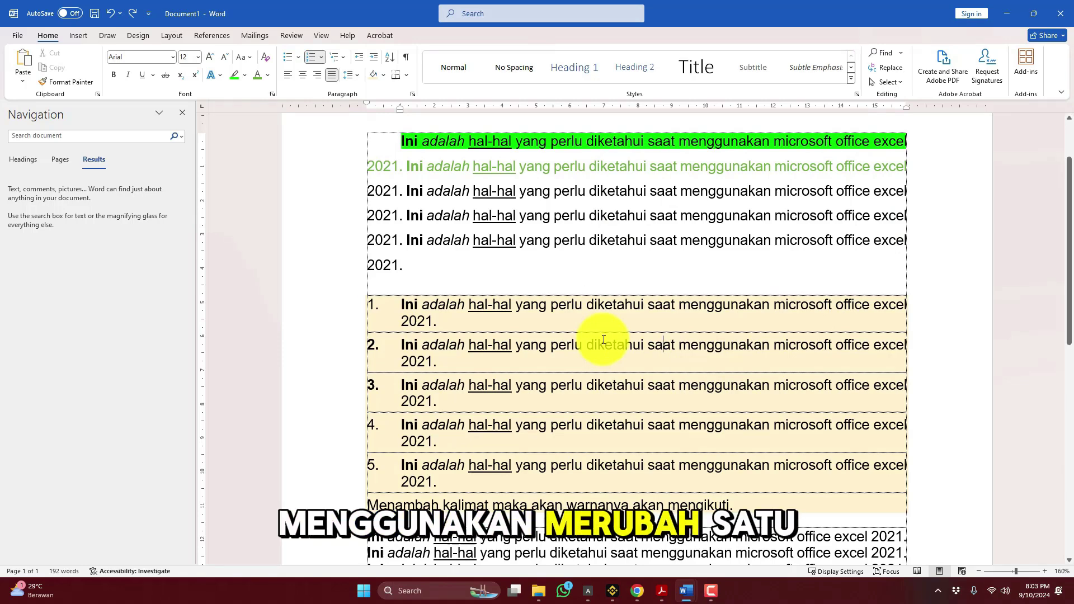
scroll(604, 340, "down", 2)
scroll(604, 340, "down", 1)
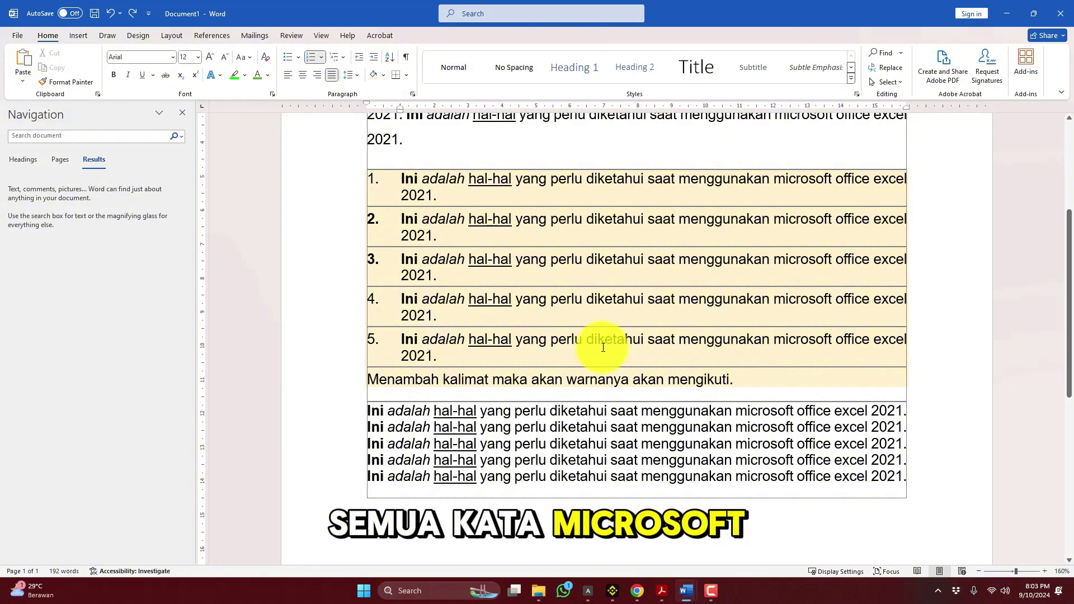
scroll(714, 311, "up", 2)
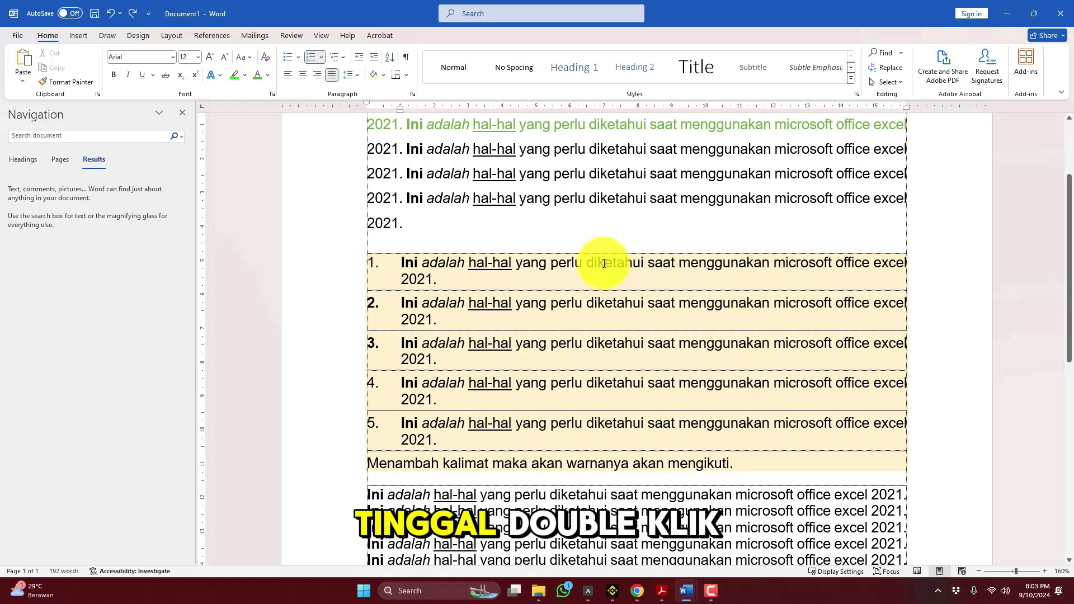
double_click(808, 261)
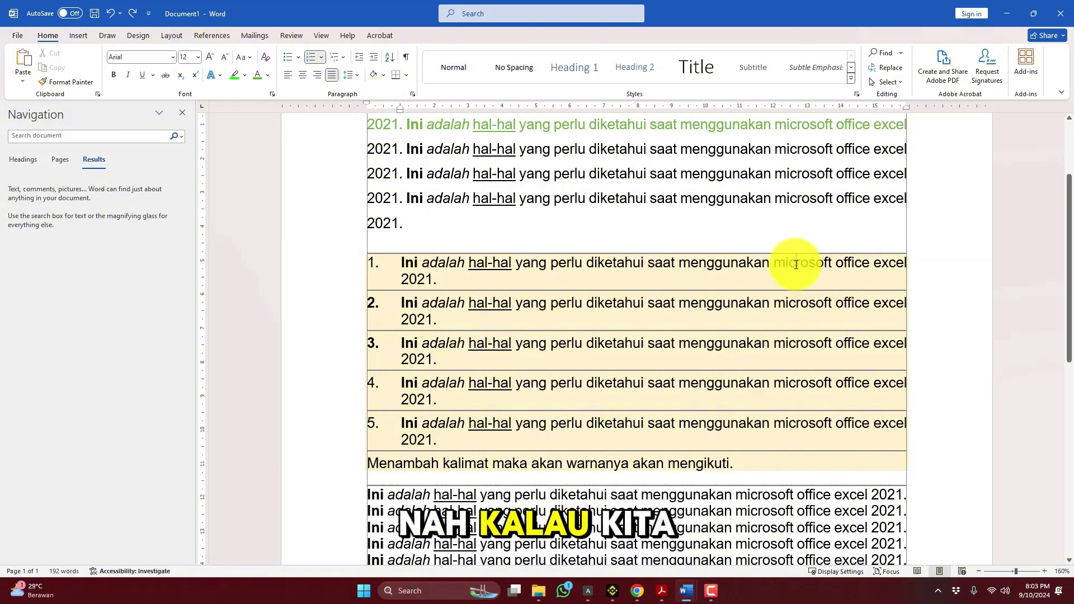
mouse_move(795, 265)
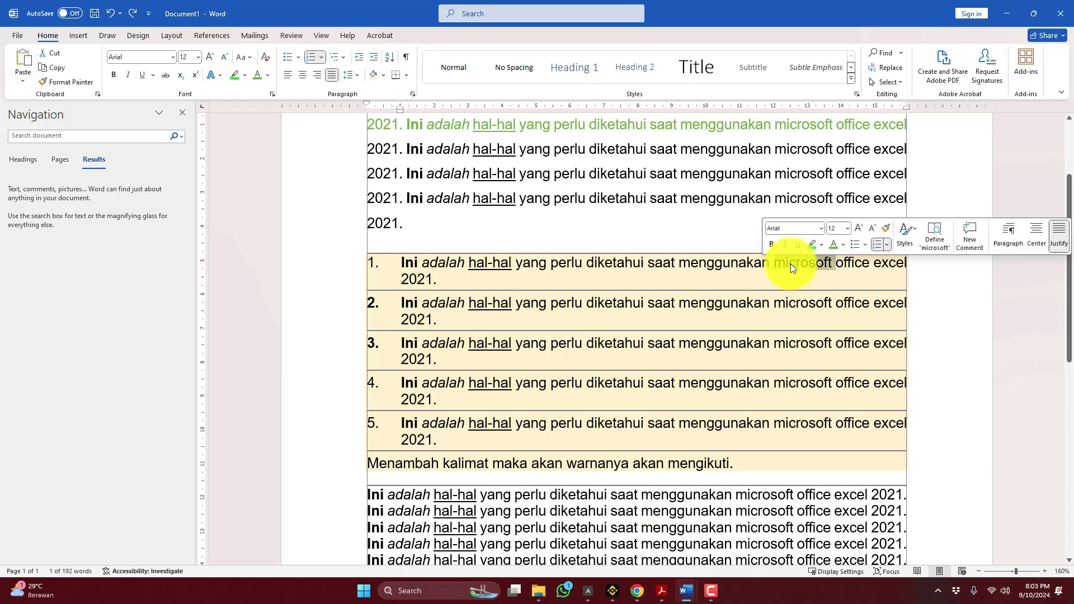
triple_click(790, 264)
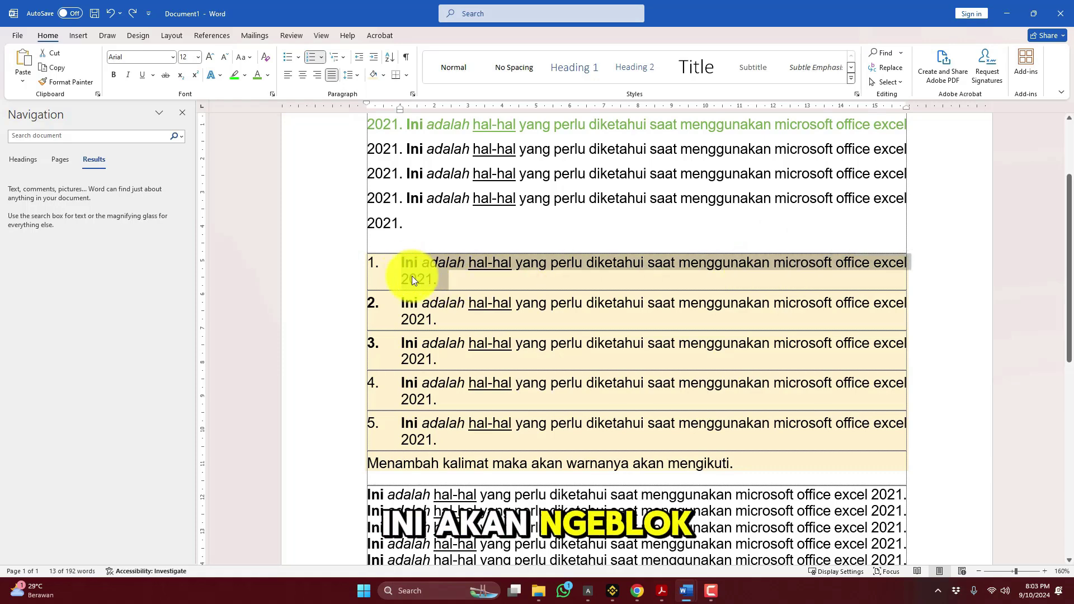
Select only "microsoft" in list item 1 and set up a find-and-replace that turns it into "microsoft" in italic.
double_click(791, 263)
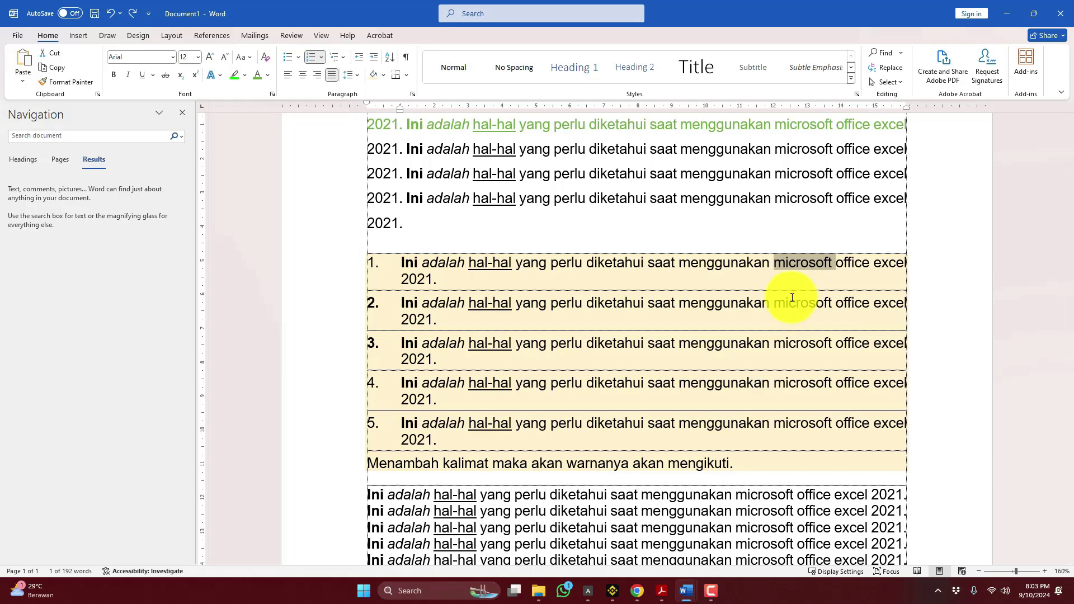
key("ctrl+h")
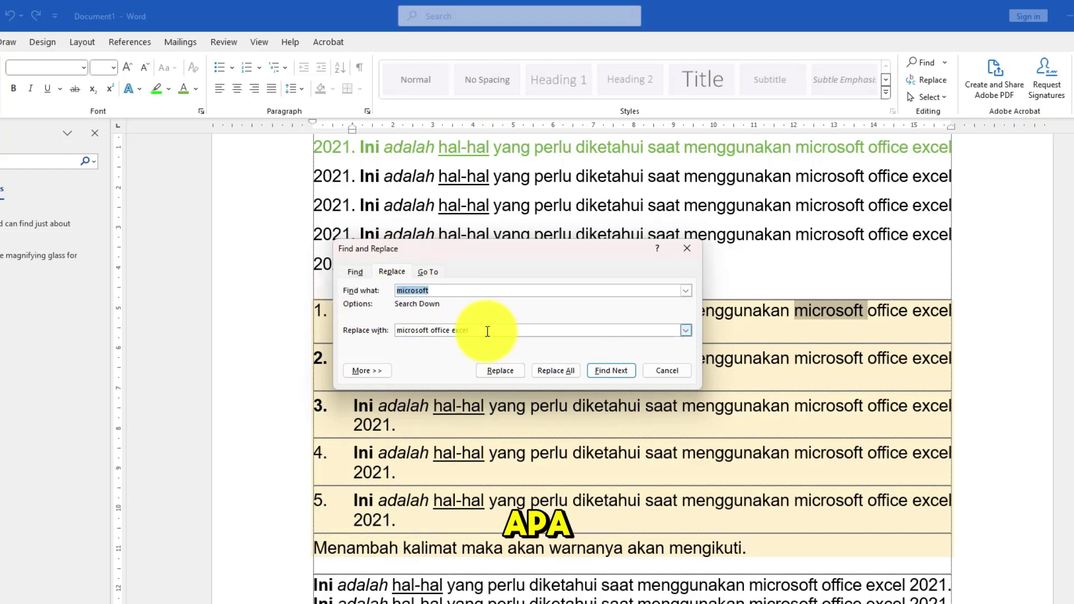
left_click_drag(487, 331, 335, 326)
type("microsoft")
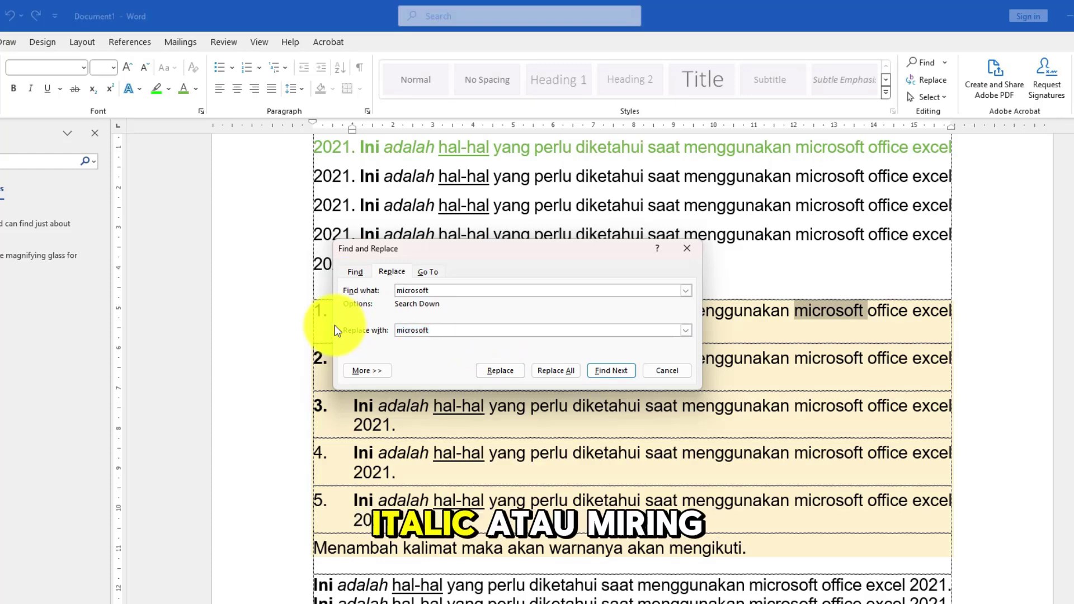
left_click_drag(400, 330, 361, 330)
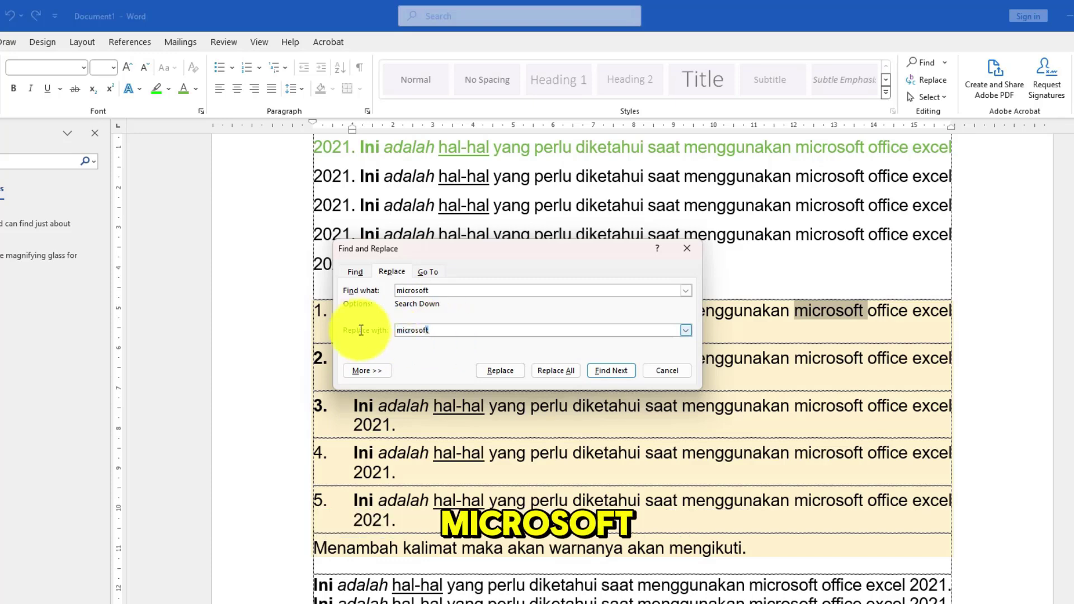
left_click(490, 333)
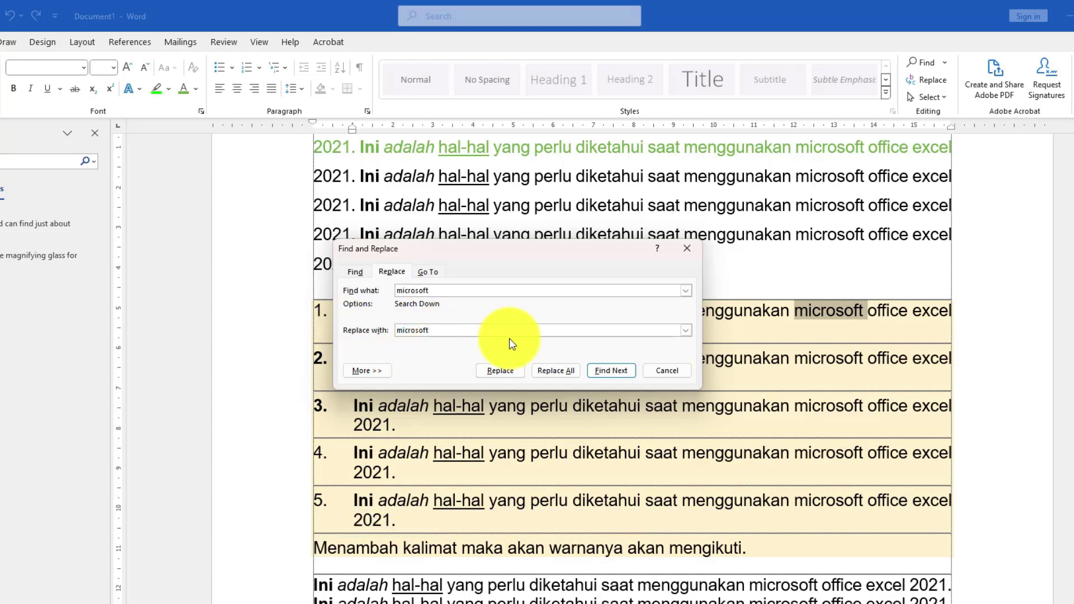
key("ctrl+i")
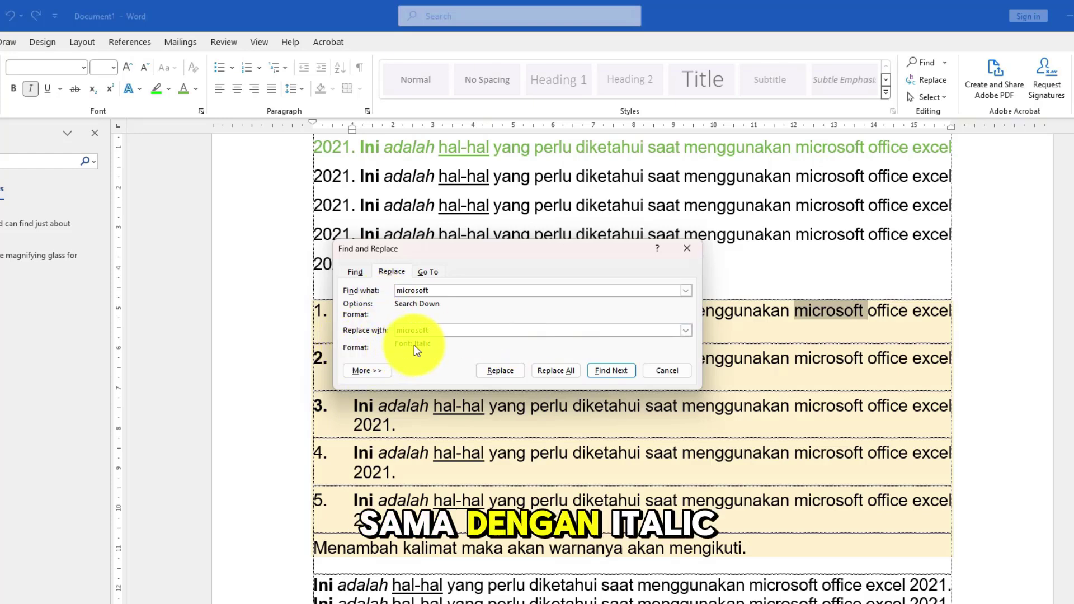
Replace all occurrences of "microsoft" with the italic version at once and close the find-and-replace dialog.
left_click(556, 370)
left_click(494, 390)
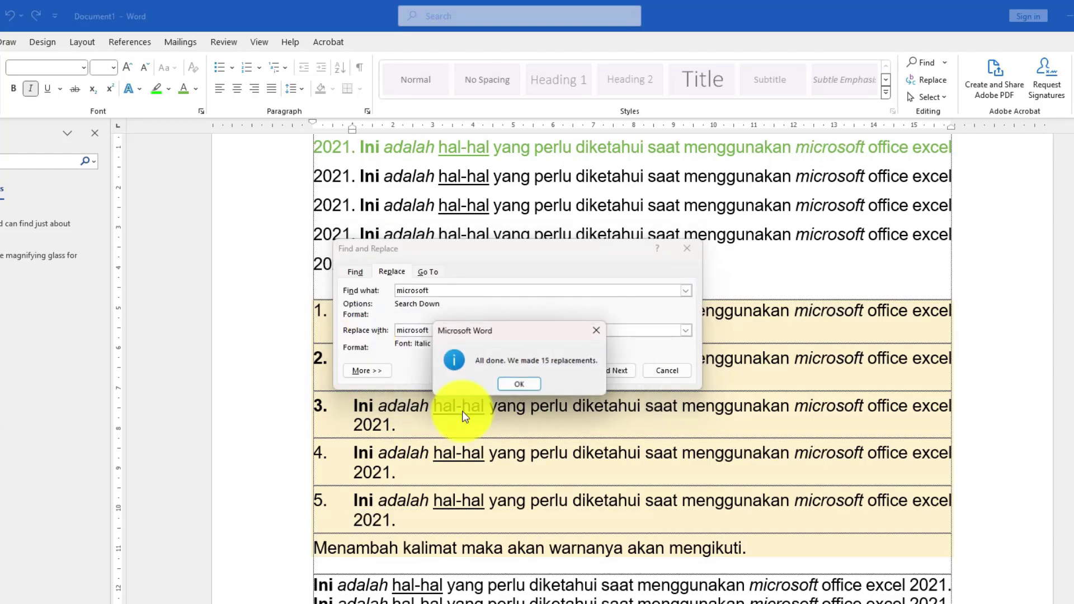
left_click(530, 386)
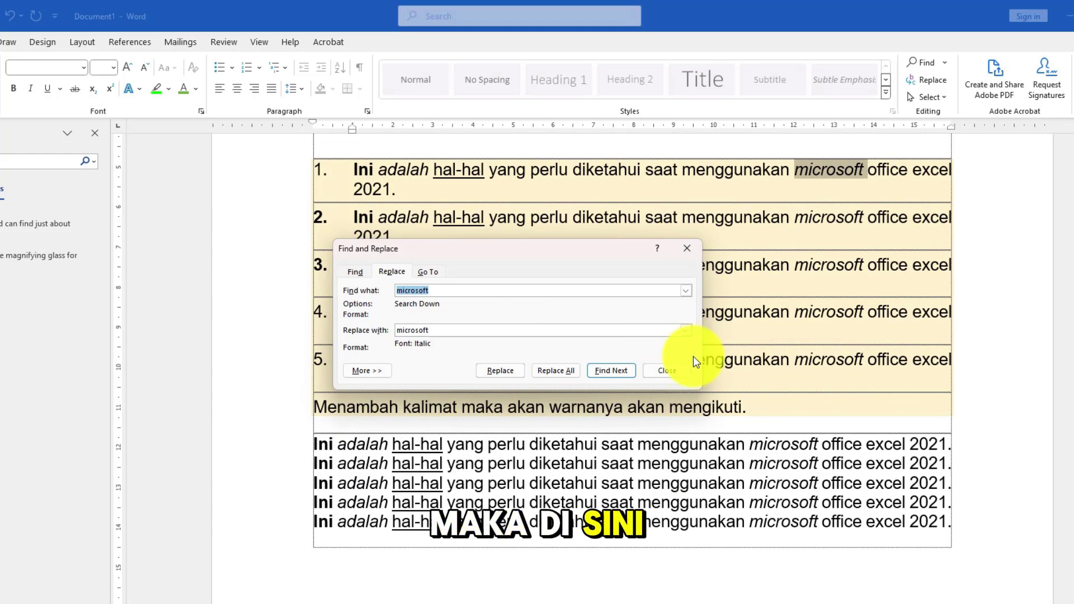
left_click(667, 370)
Delete the final "t" of "microsoft" in the fifth line of the opening paragraph.
scroll(835, 335, "up", 2)
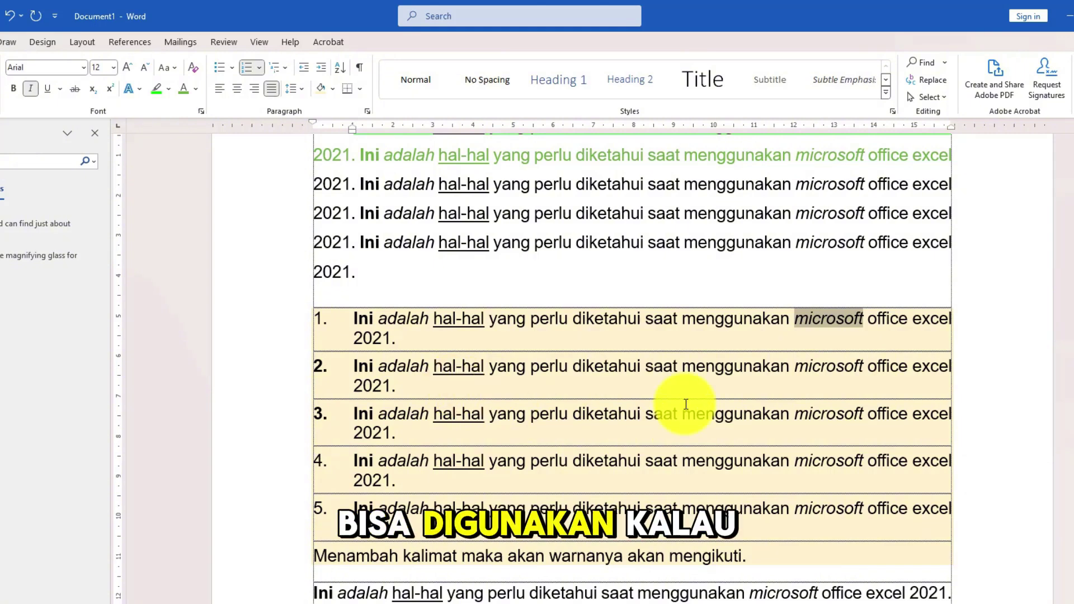
left_click(863, 337)
scroll(862, 338, "up", 2)
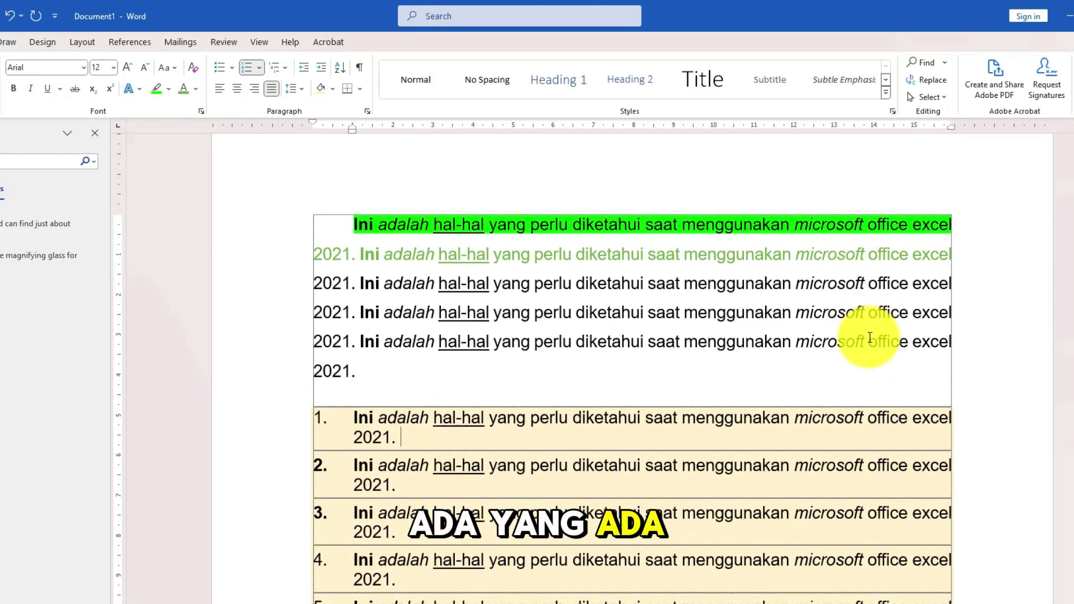
left_click(860, 342)
key("Delete")
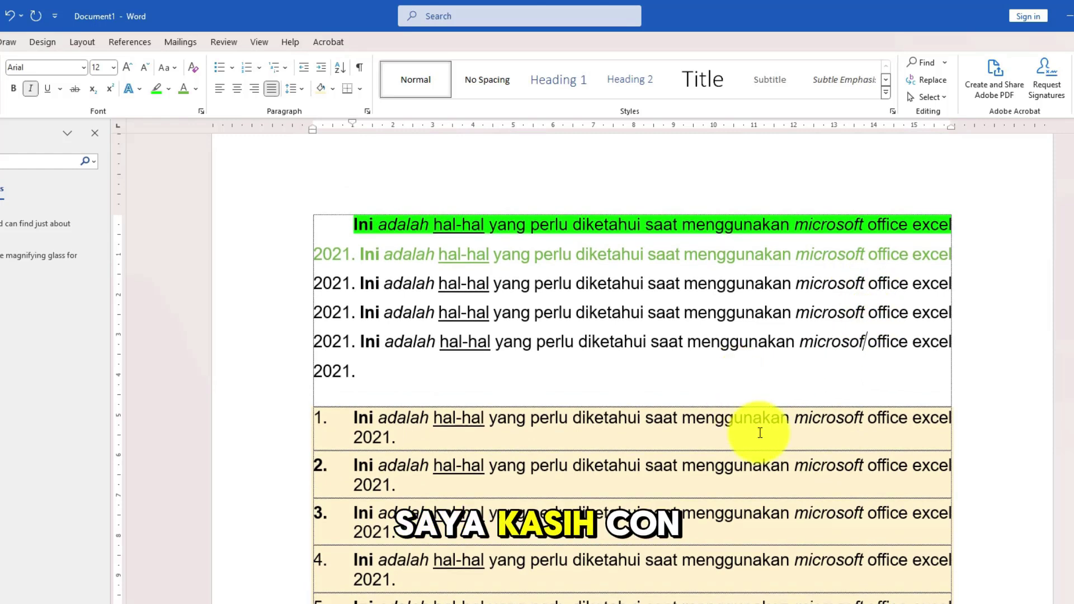
Delete the final "t" of "microsoft" in list items 3 and 5.
scroll(761, 430, "down", 2)
left_click(860, 413)
key("Delete")
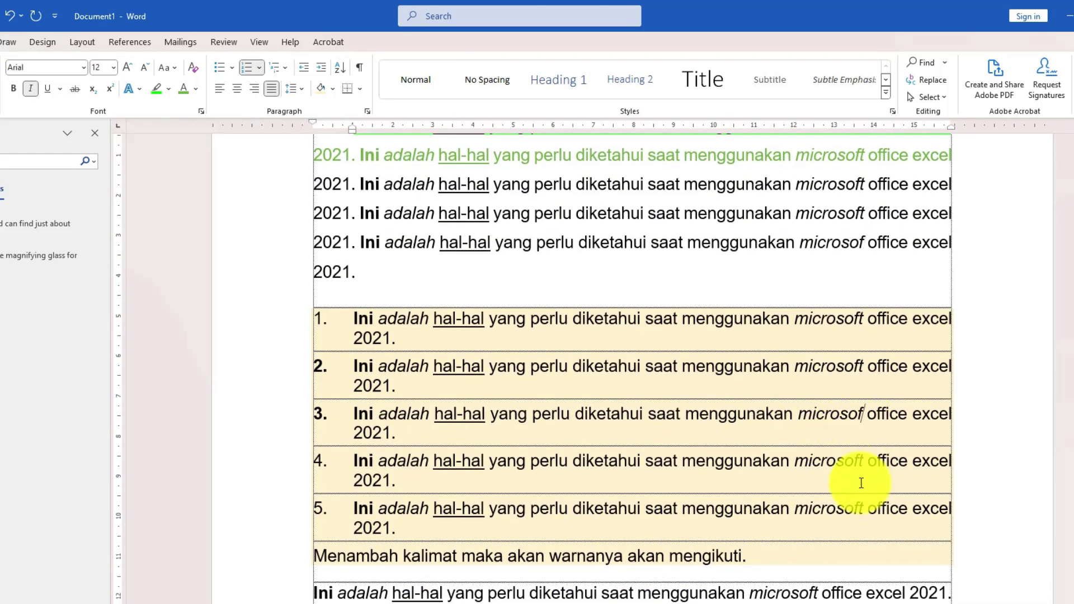
left_click(859, 508)
key("Delete")
left_click(863, 476)
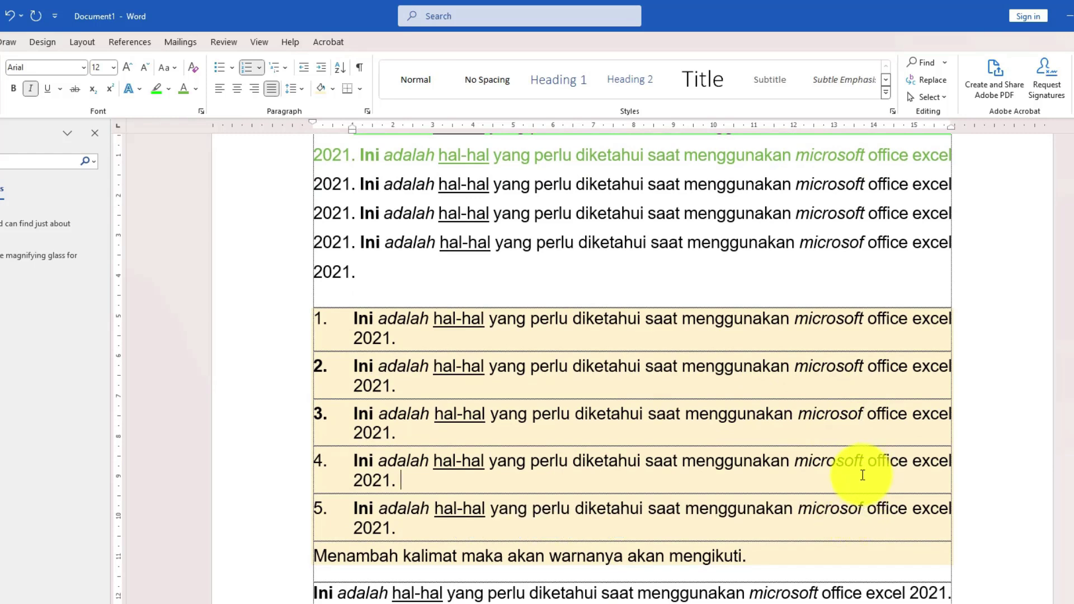
Select "microsof" in list item 3 and set up a find-and-replace that turns it into "microsoft", with no font formatting in either field.
left_click_drag(804, 414, 866, 418)
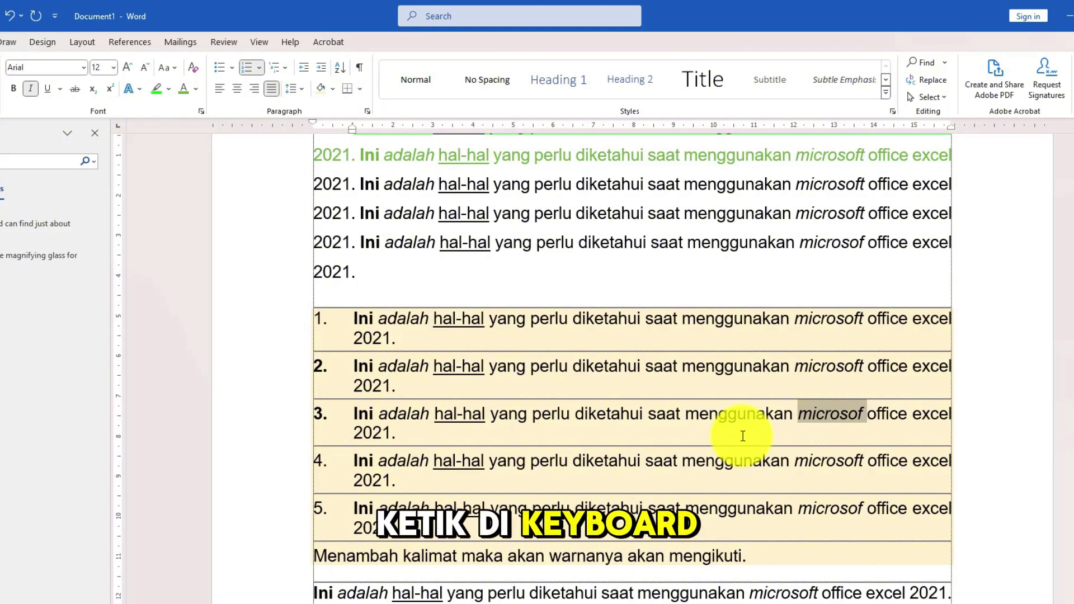
key("ctrl+h")
key("ctrl+c")
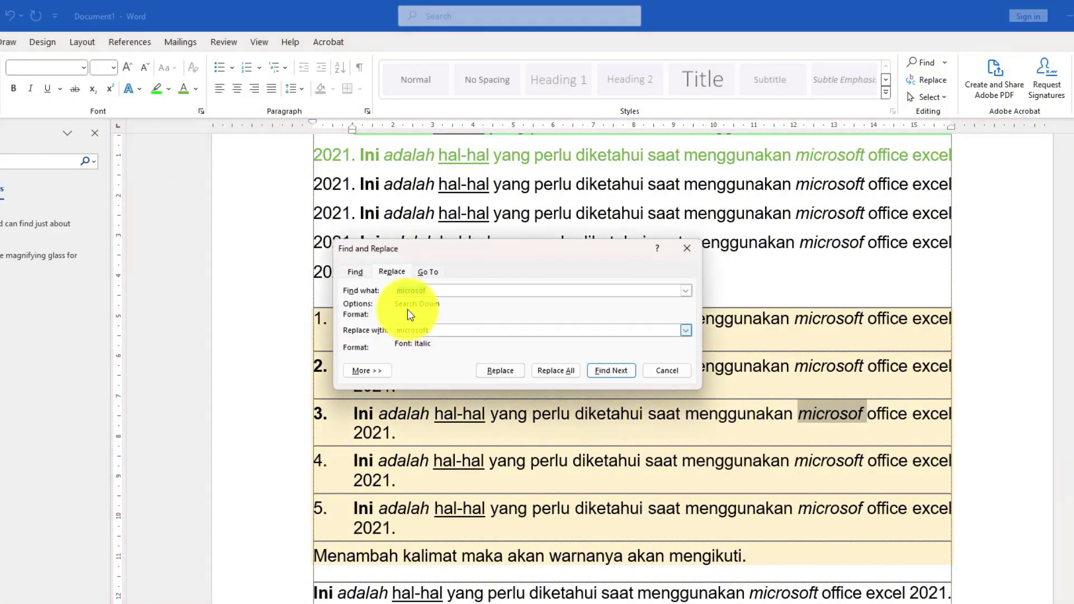
left_click(438, 290)
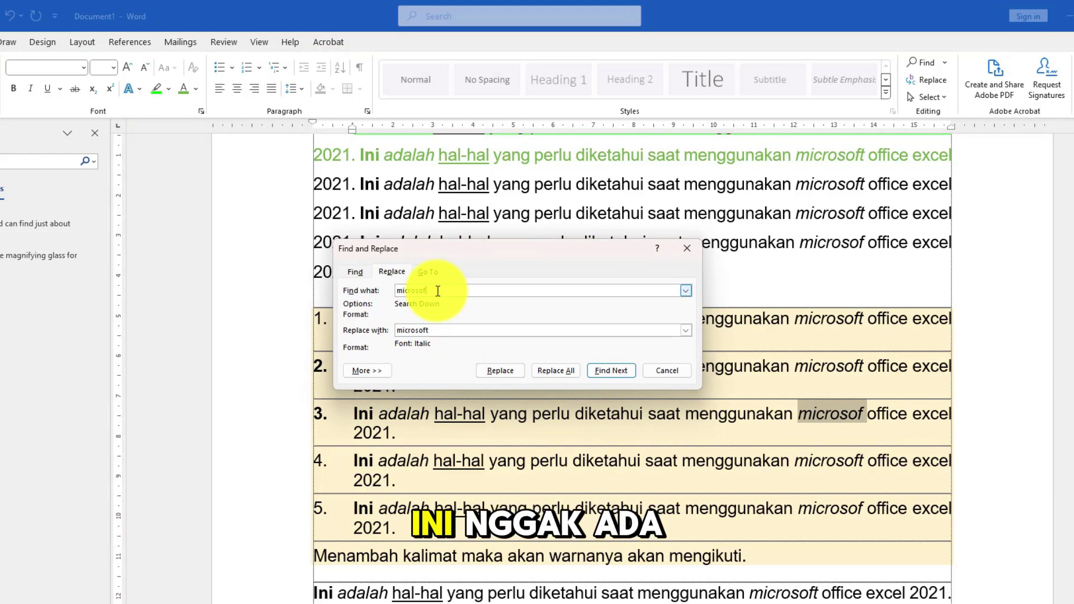
type("t")
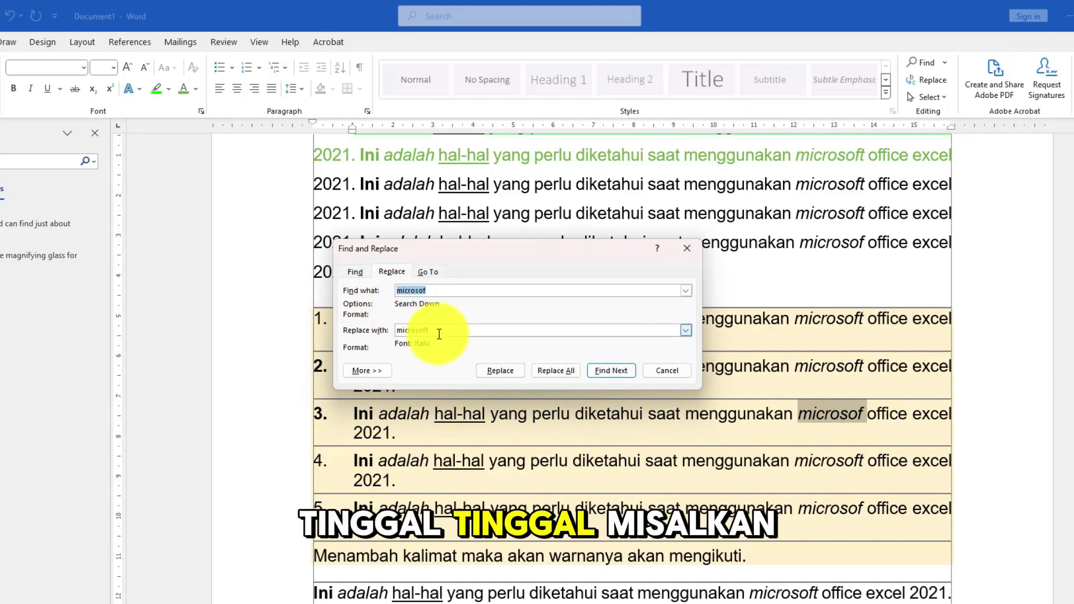
left_click_drag(432, 331, 365, 331)
key("ctrl+v")
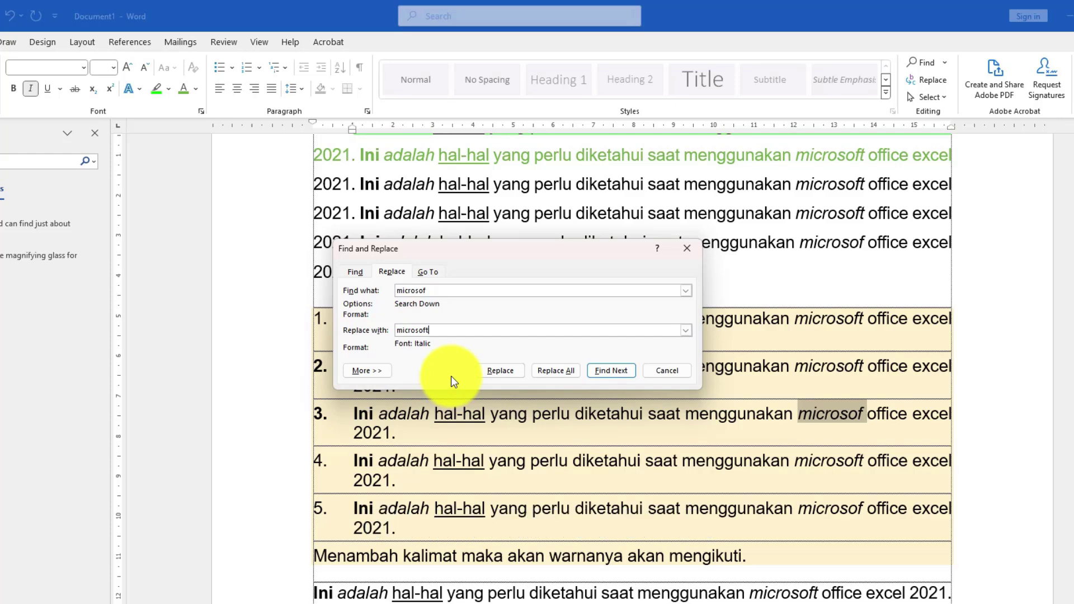
type("t")
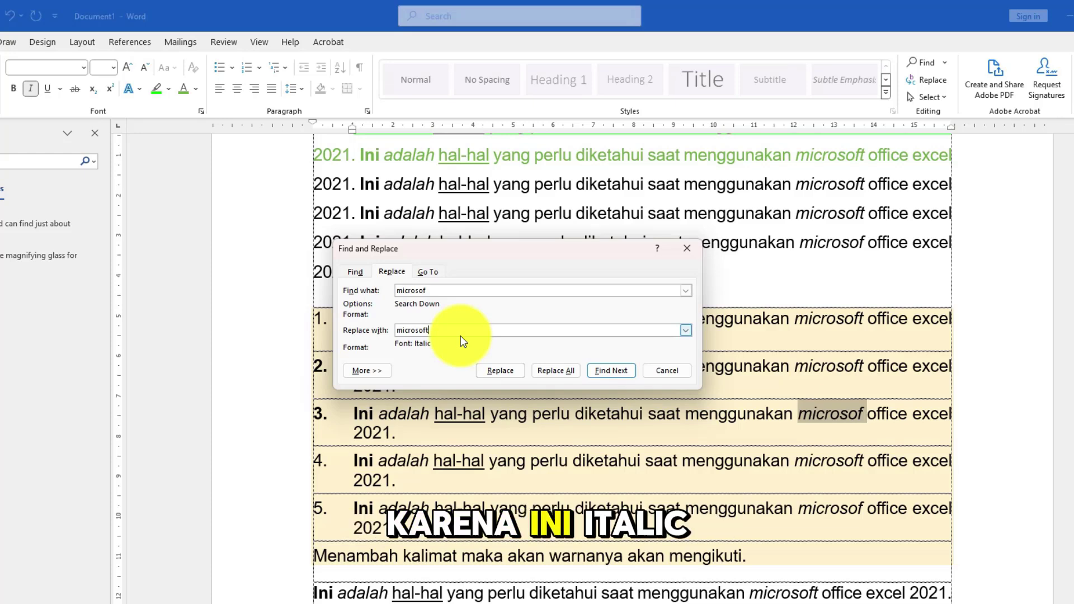
key("ctrl+space")
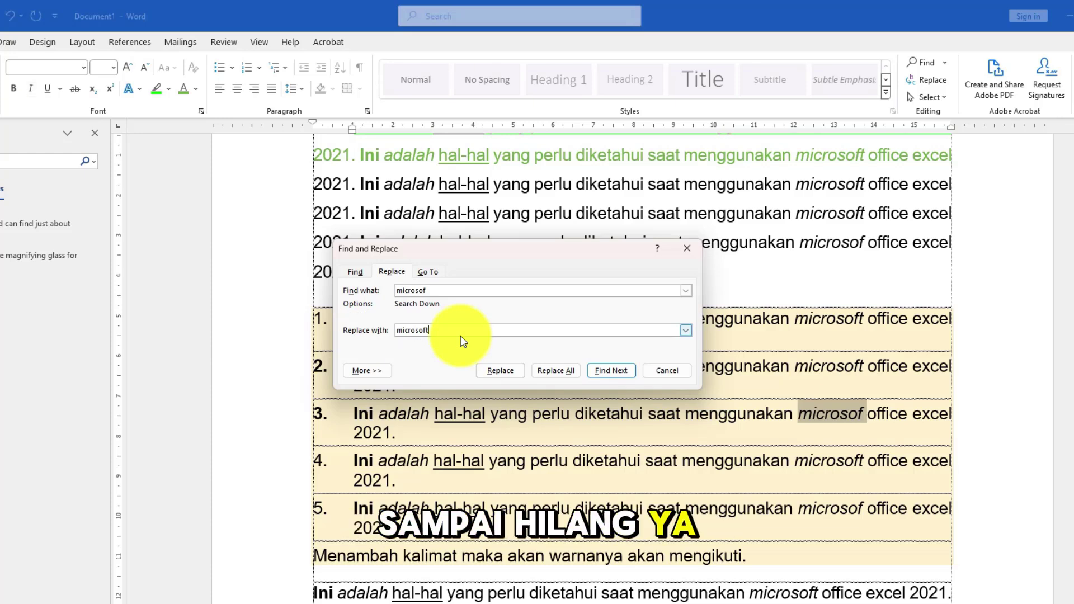
Replace all occurrences of "microsof" with "microsoft" and close the find-and-replace dialog.
left_click(565, 367)
left_click(499, 385)
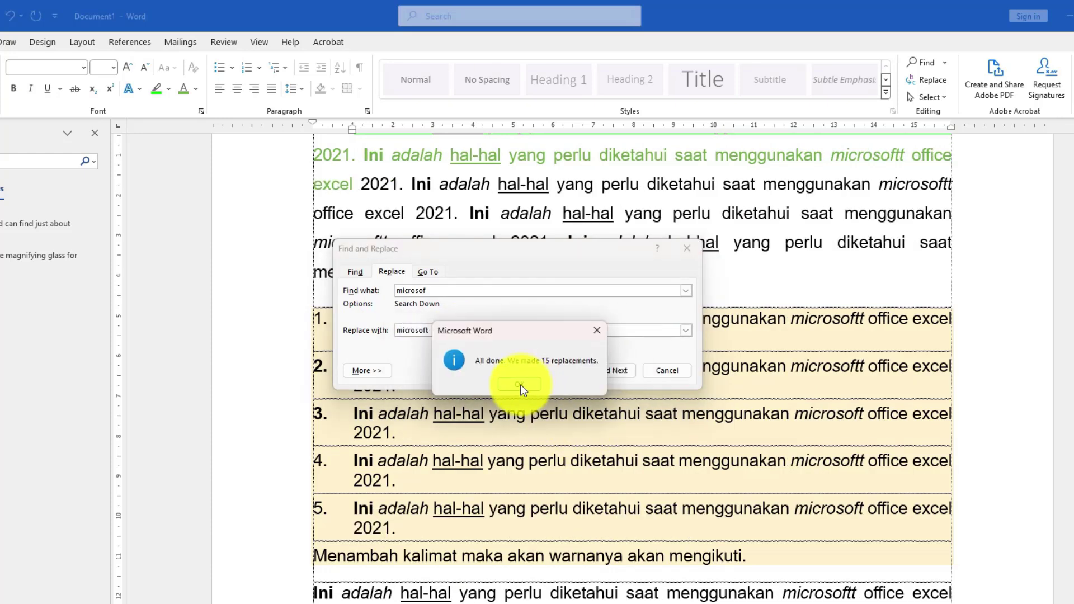
left_click(519, 384)
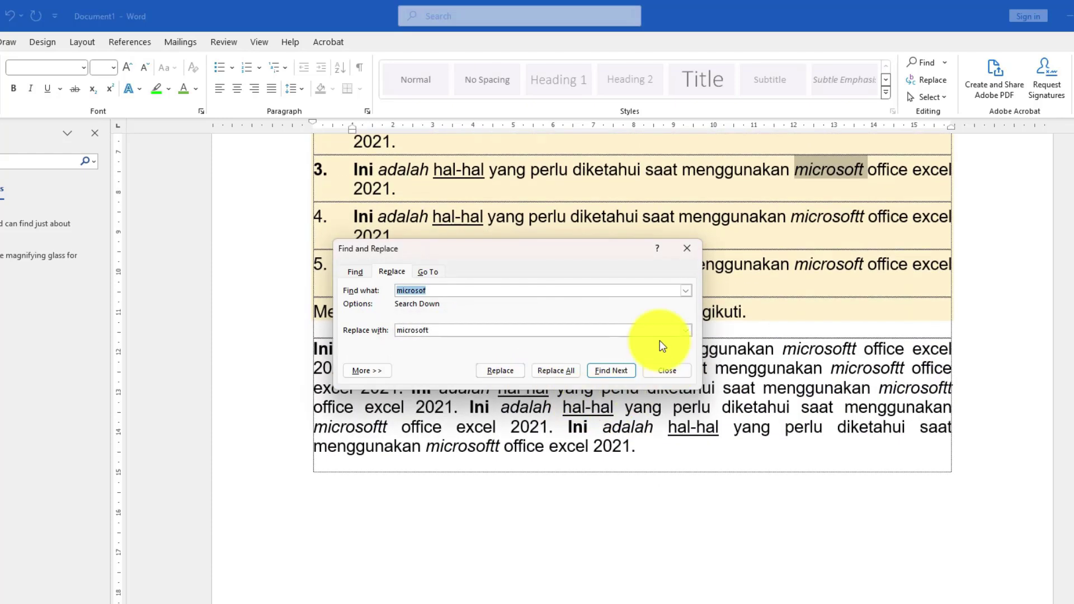
left_click(667, 370)
scroll(776, 340, "up", 4)
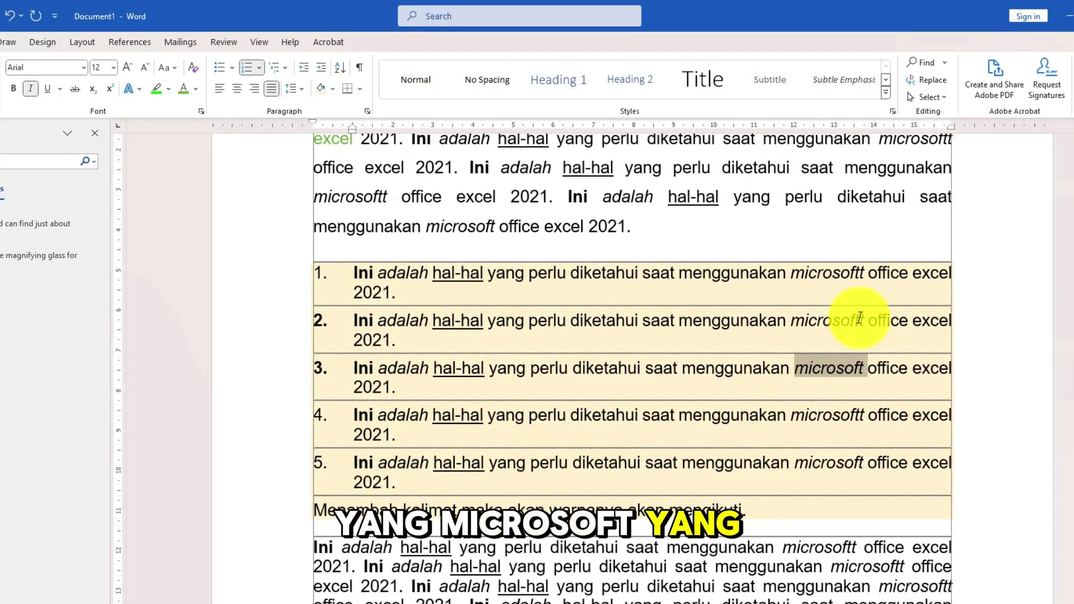
Select the misspelled "microsoftt" in list item 1 and set up a find-and-replace that turns it into "microsoft".
left_click(860, 320)
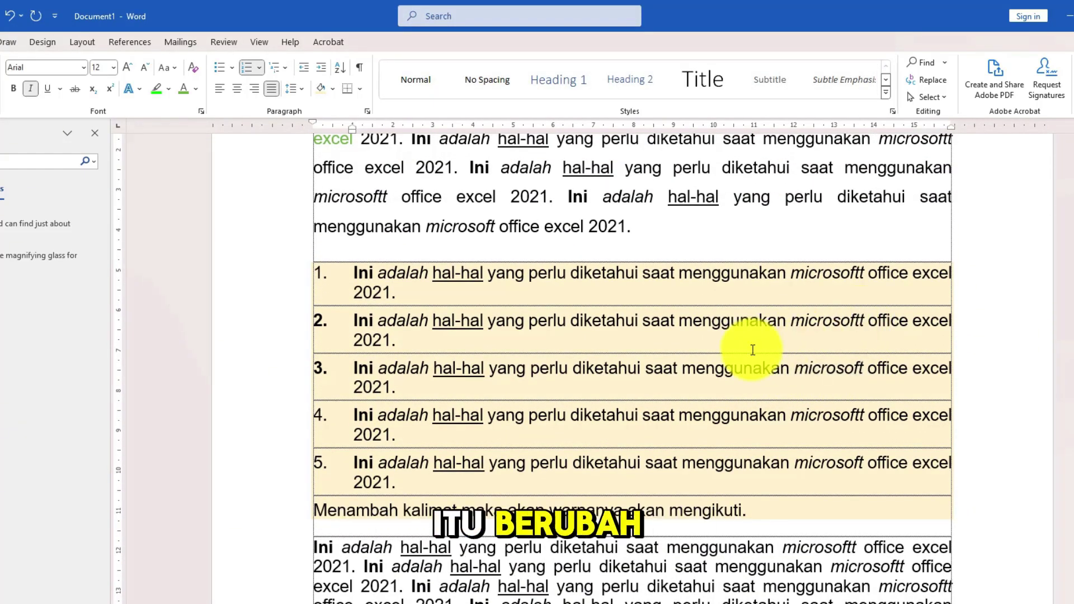
scroll(753, 349, "up", 2)
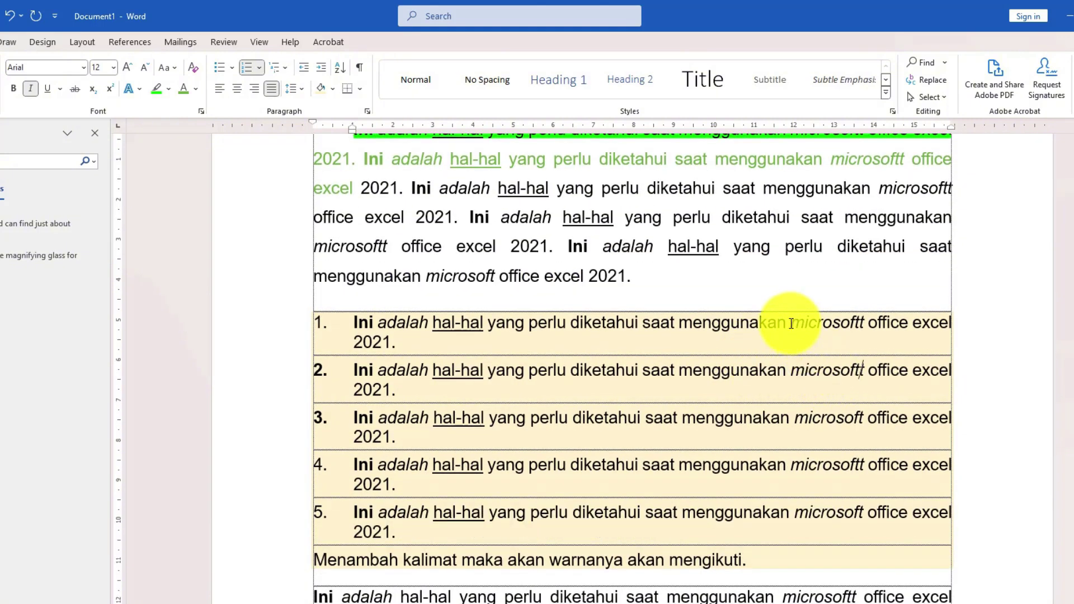
left_click_drag(791, 324, 862, 329)
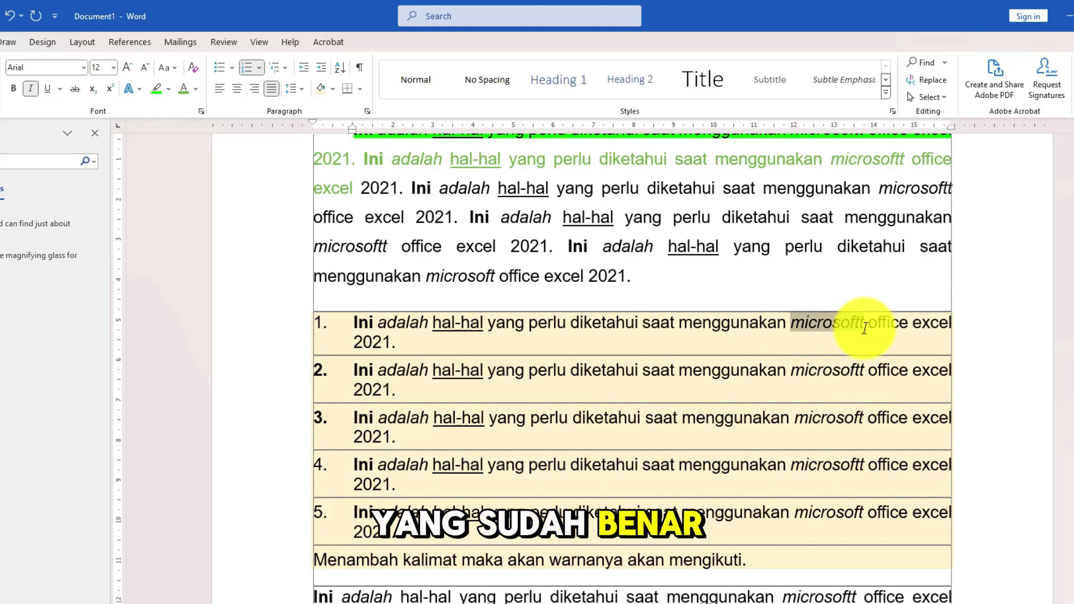
left_click(856, 370)
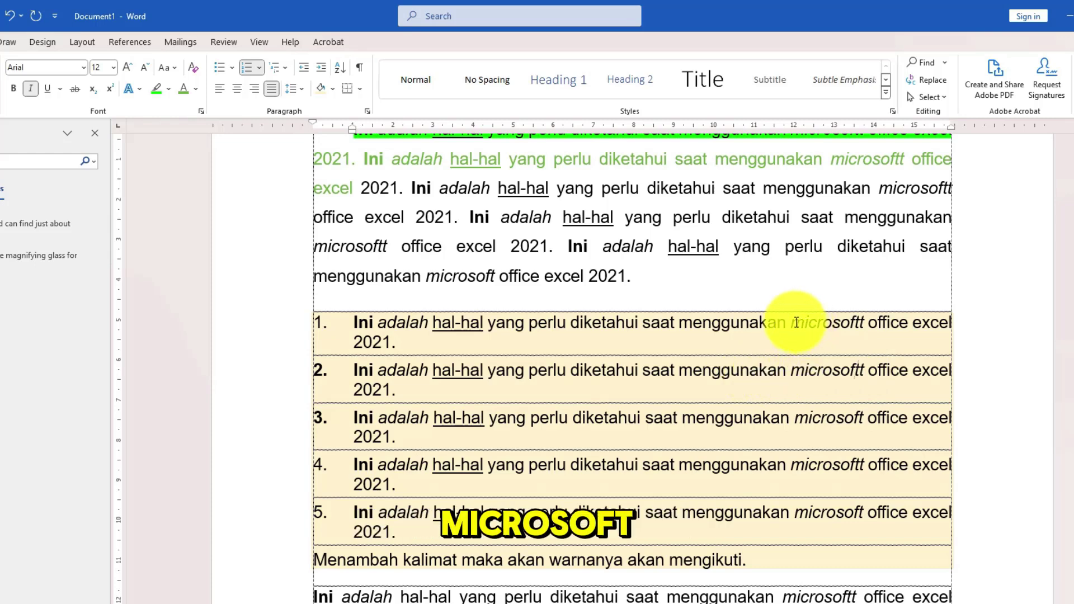
left_click_drag(791, 330, 867, 323)
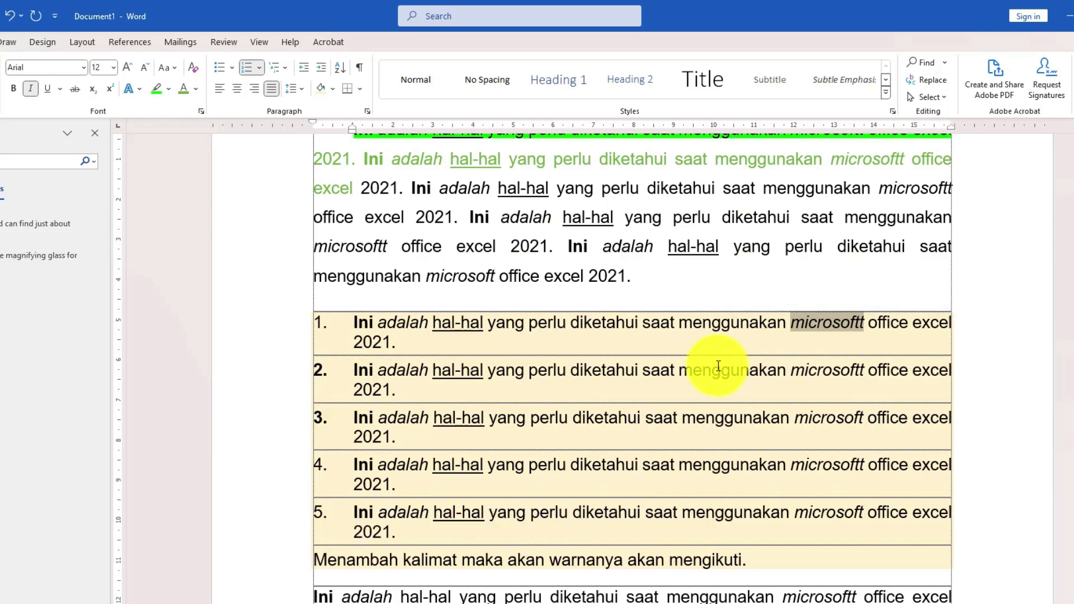
key("ctrl+h")
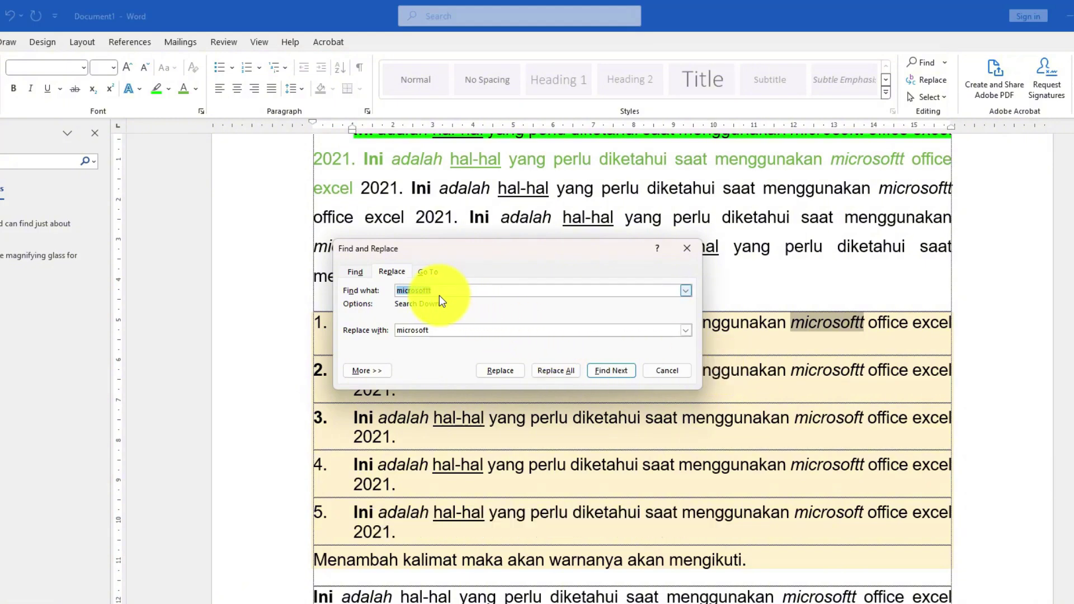
left_click(439, 330)
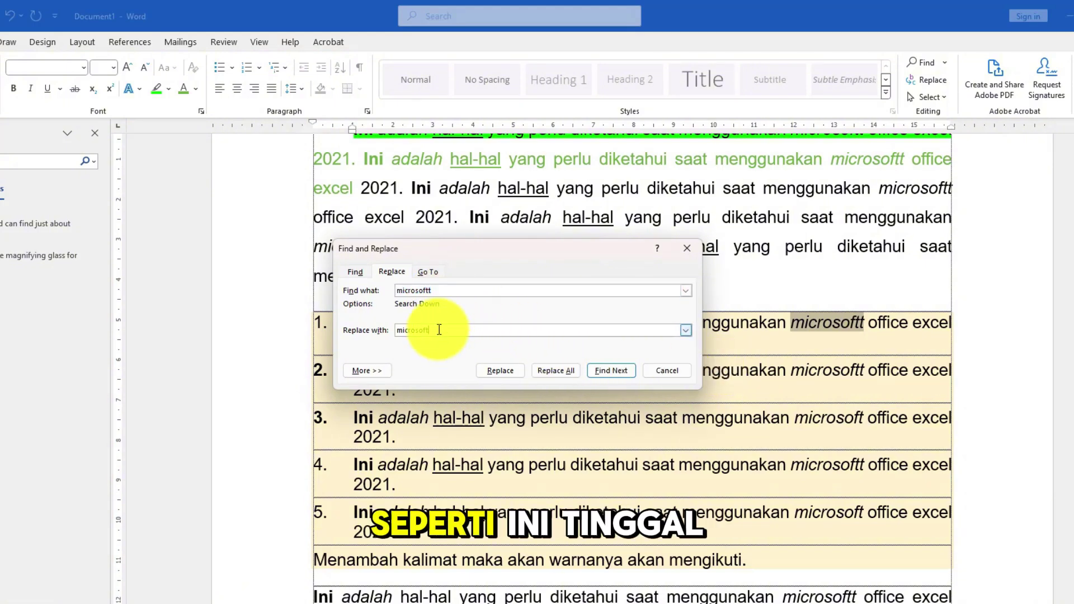
Replace all occurrences of "microsoftt", continuing the search from the beginning of the document, and close the find-and-replace dialog.
left_click(552, 370)
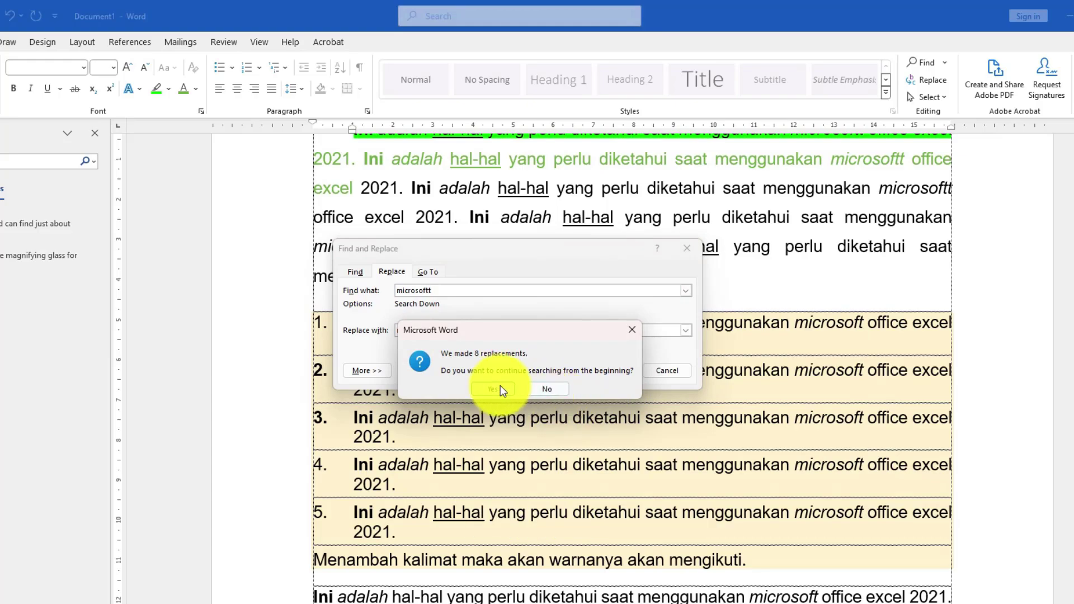
left_click(492, 389)
left_click(519, 385)
left_click(666, 371)
scroll(588, 363, "up", 2)
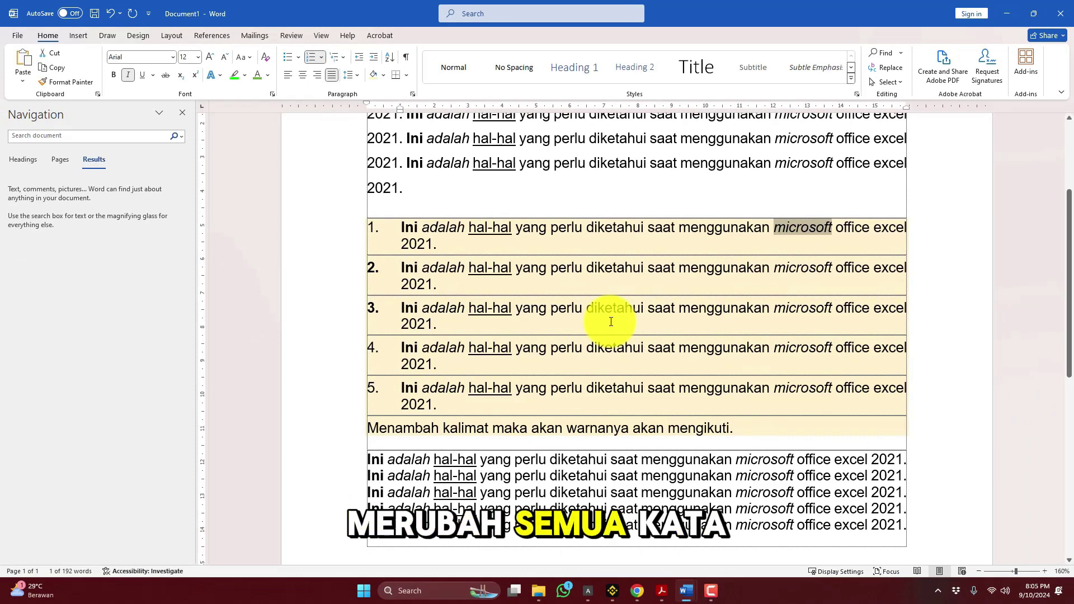
left_click(822, 239)
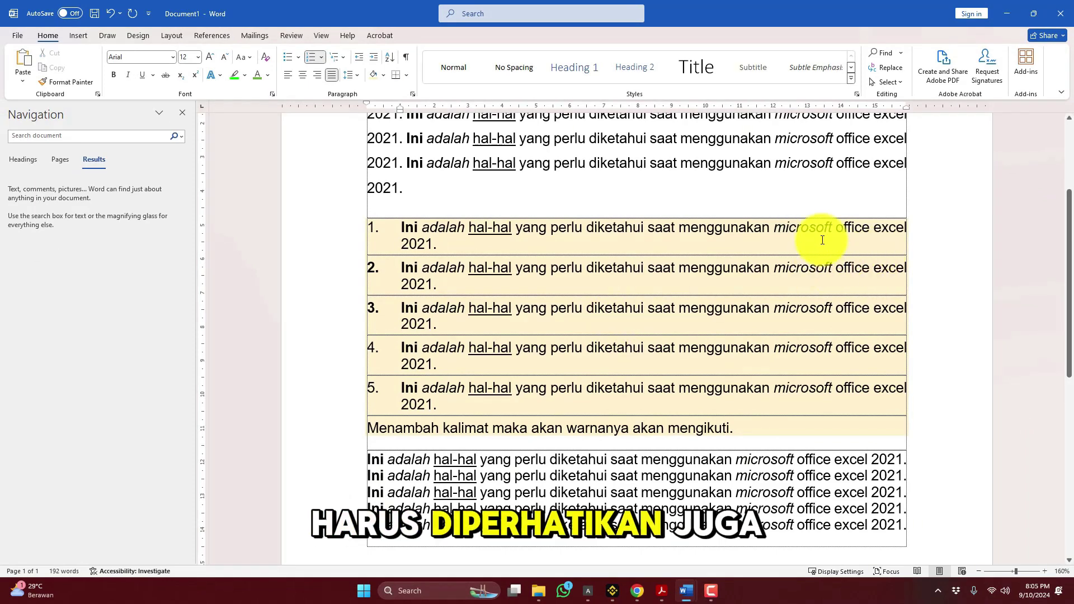
scroll(794, 235, "up", 1)
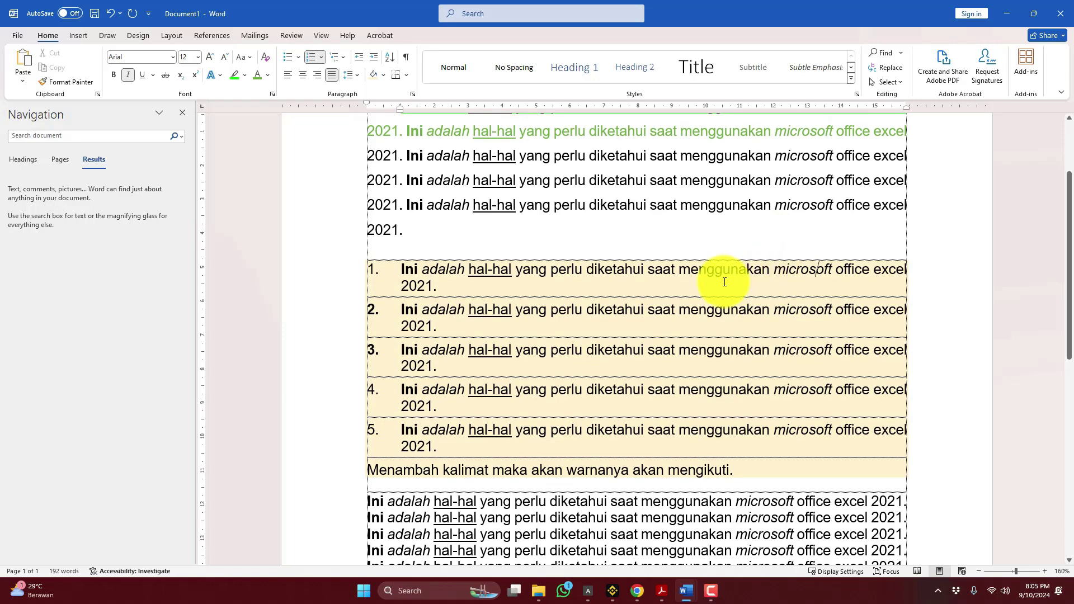
left_click_drag(775, 271, 827, 271)
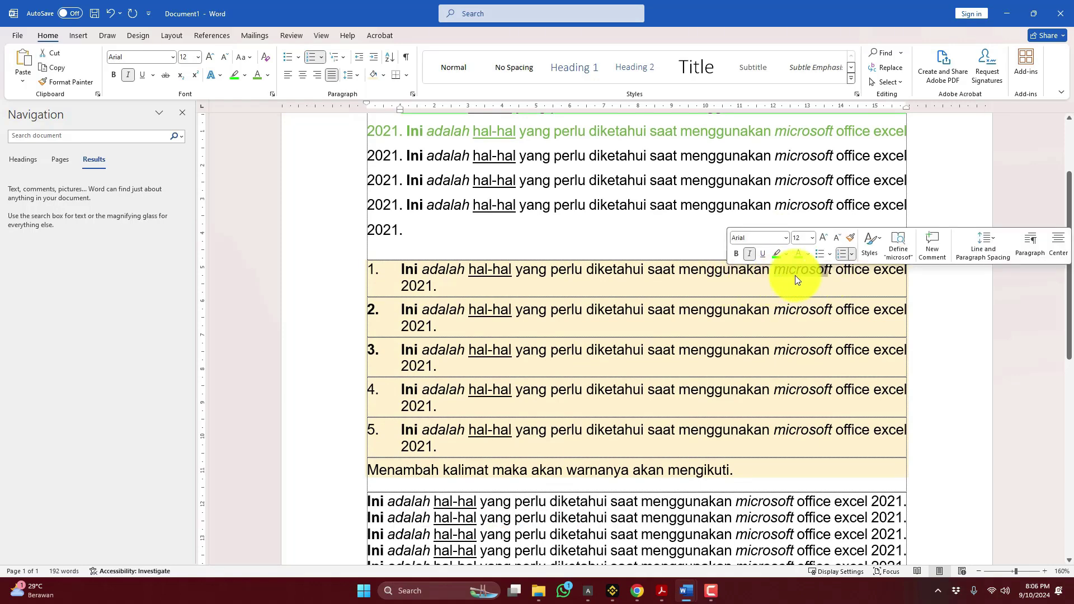
left_click(830, 272)
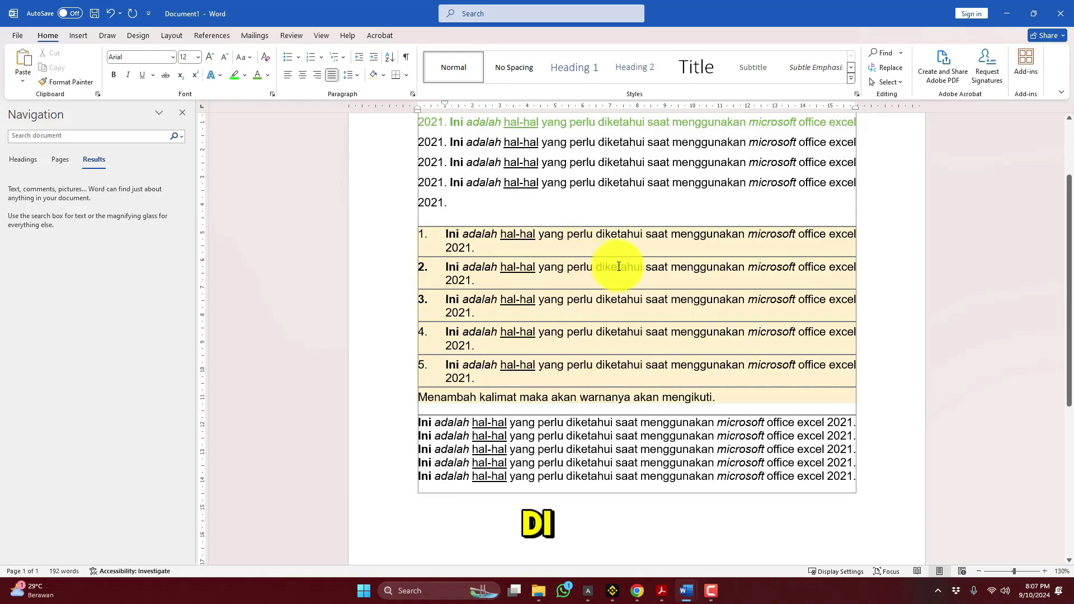
Close the Navigation pane and add an empty paragraph after the opening paragraph.
scroll(592, 259, "up", 2)
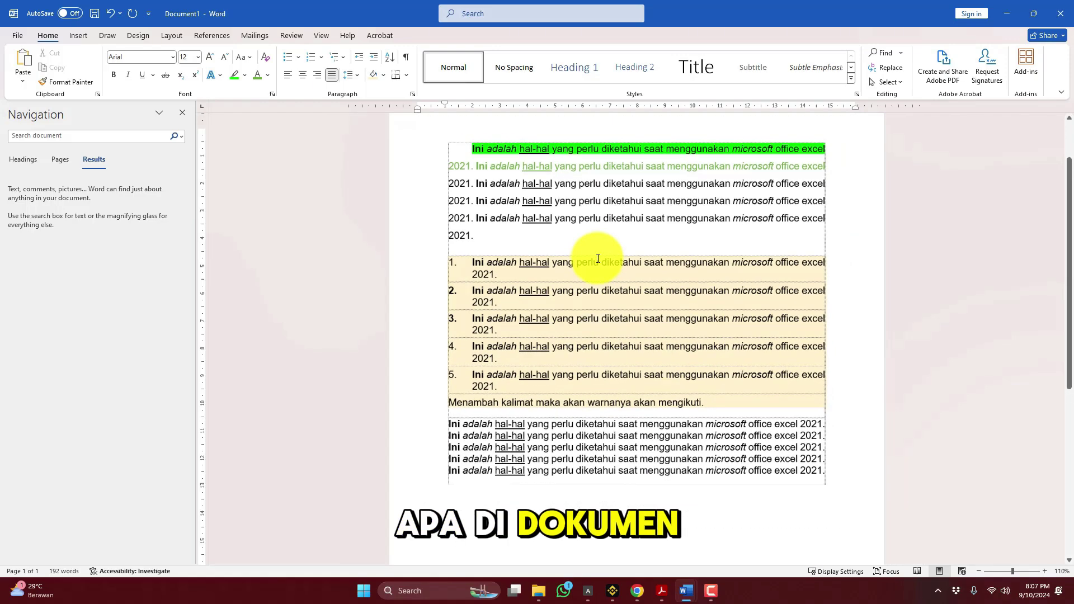
scroll(587, 257, "down", 2, "ctrl")
left_click(186, 111)
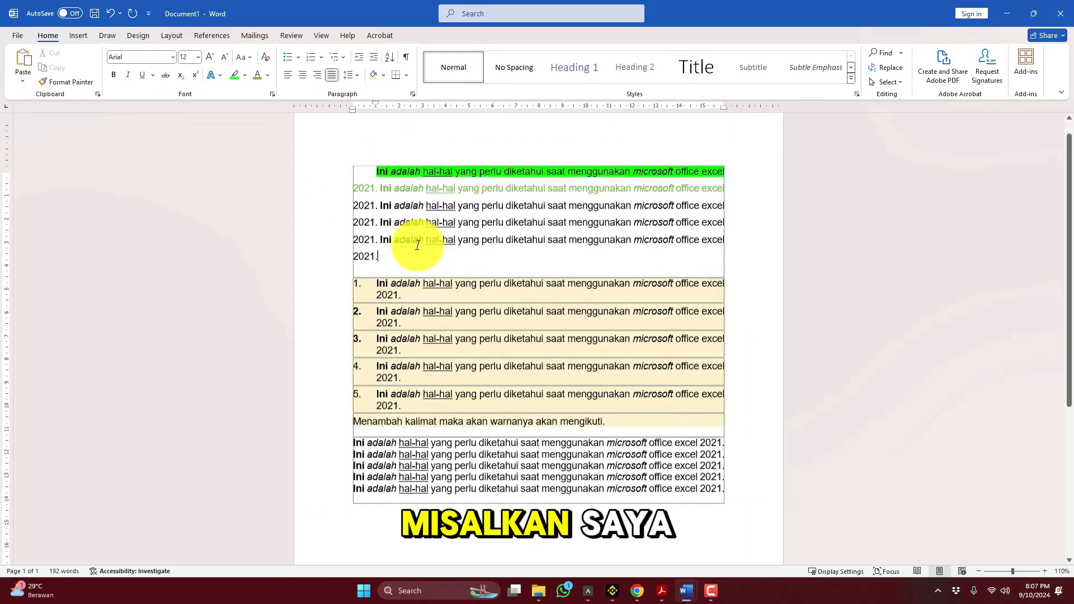
key("Return")
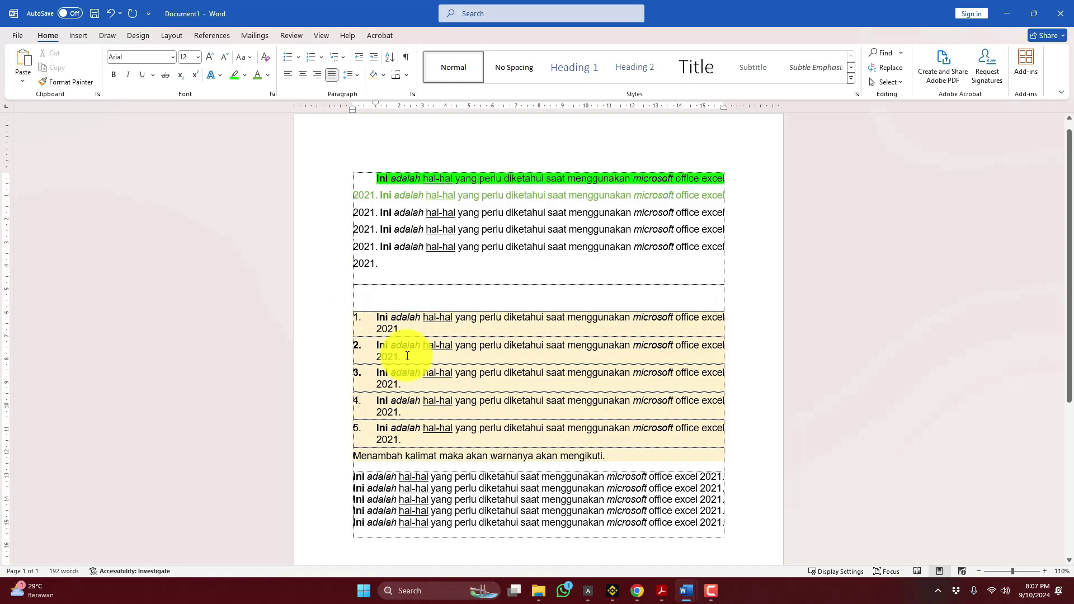
Shrink the document window from full screen, move it aside on the desktop, and open a File Explorer window.
double_click(736, 5)
left_click_drag(746, 48, 877, 41)
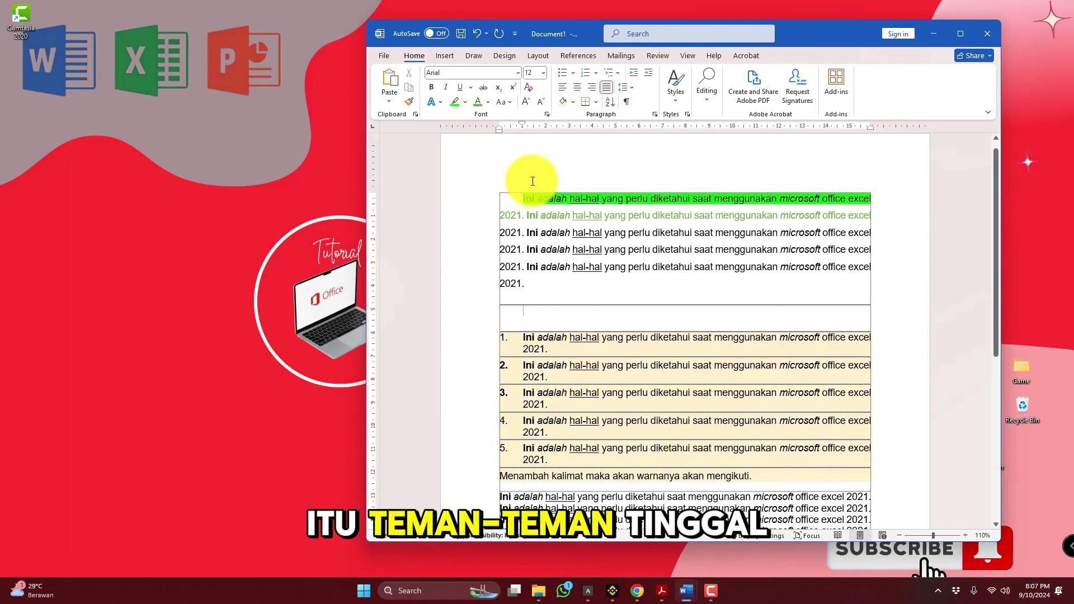
key("super+e")
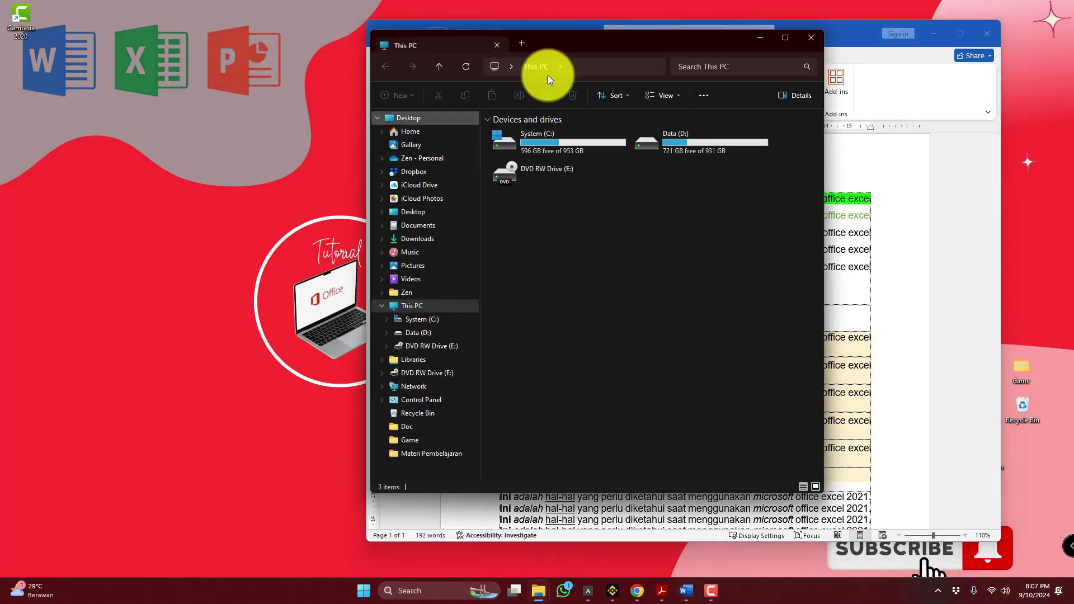
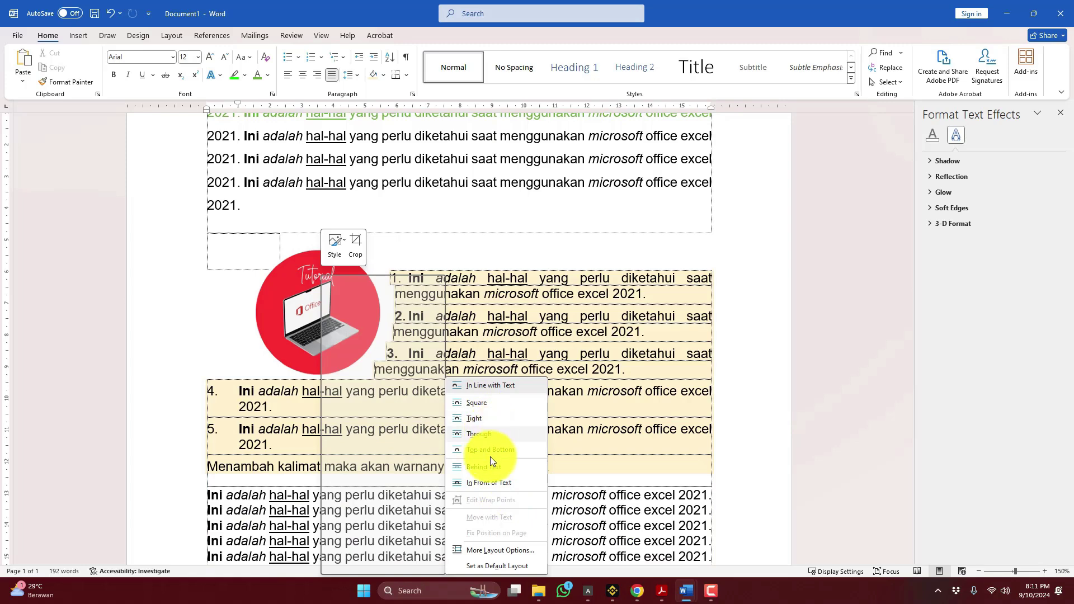
Set the round logo picture's text wrapping to Behind Text and move the picture slightly up and to the right.
left_click(491, 468)
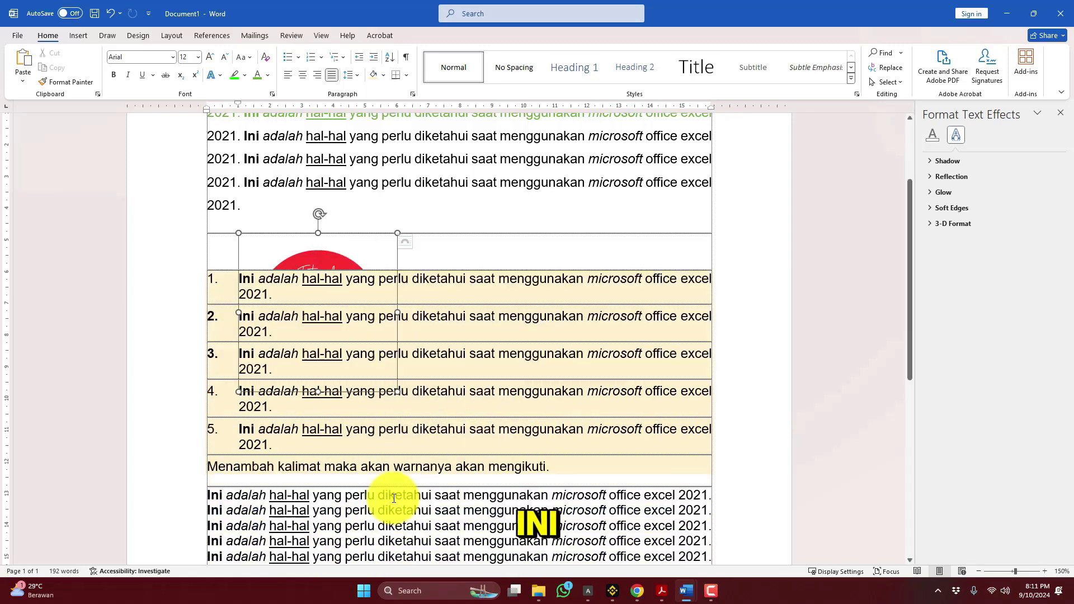
left_click_drag(356, 237, 446, 211)
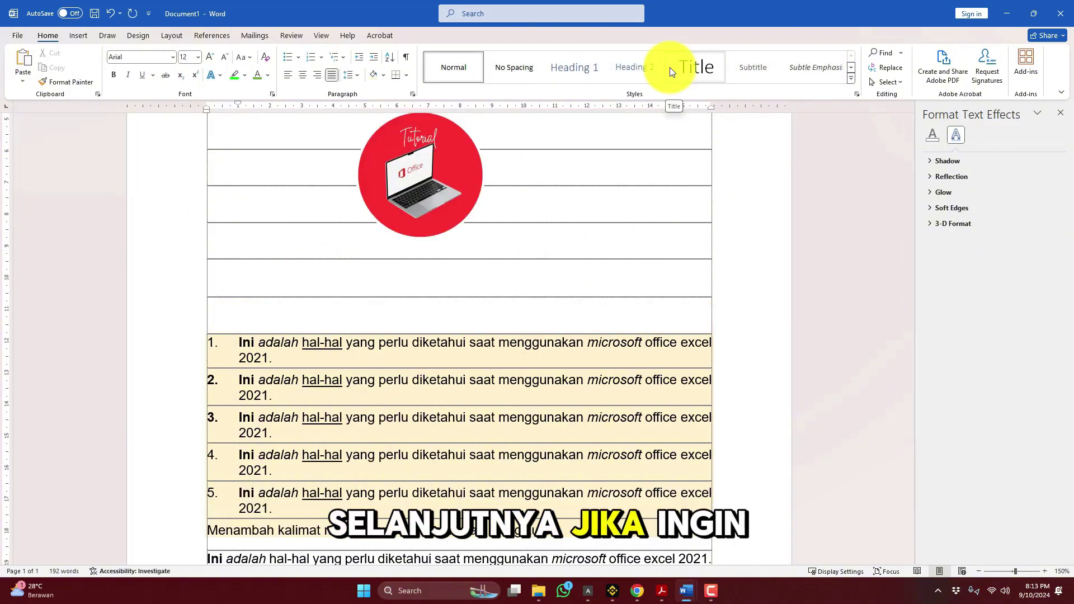
Insert a table with five columns and five rows between the round logo picture and the numbered list.
left_click(80, 35)
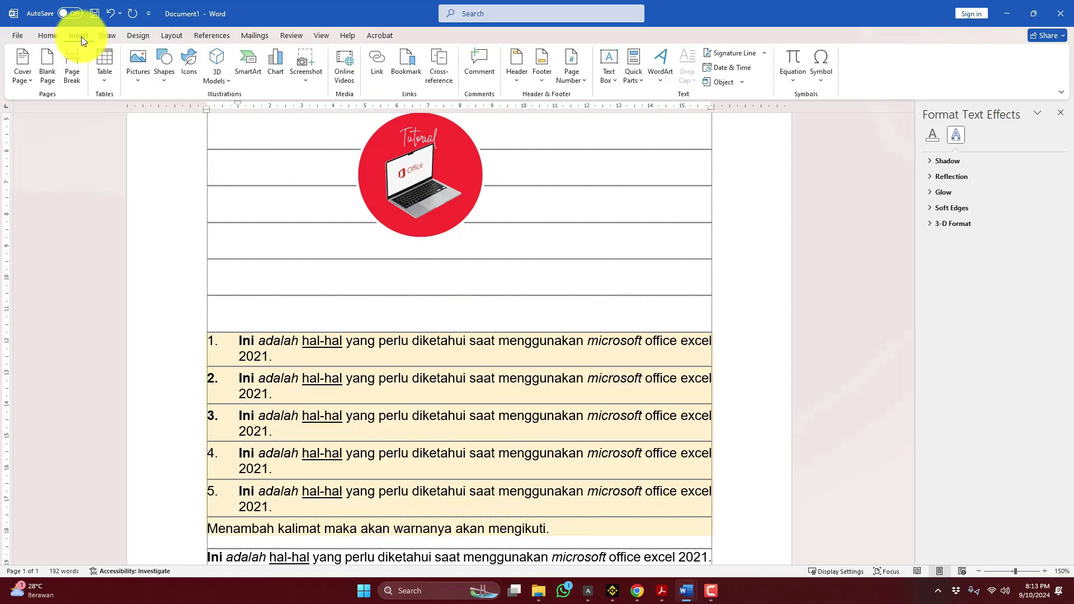
left_click(103, 84)
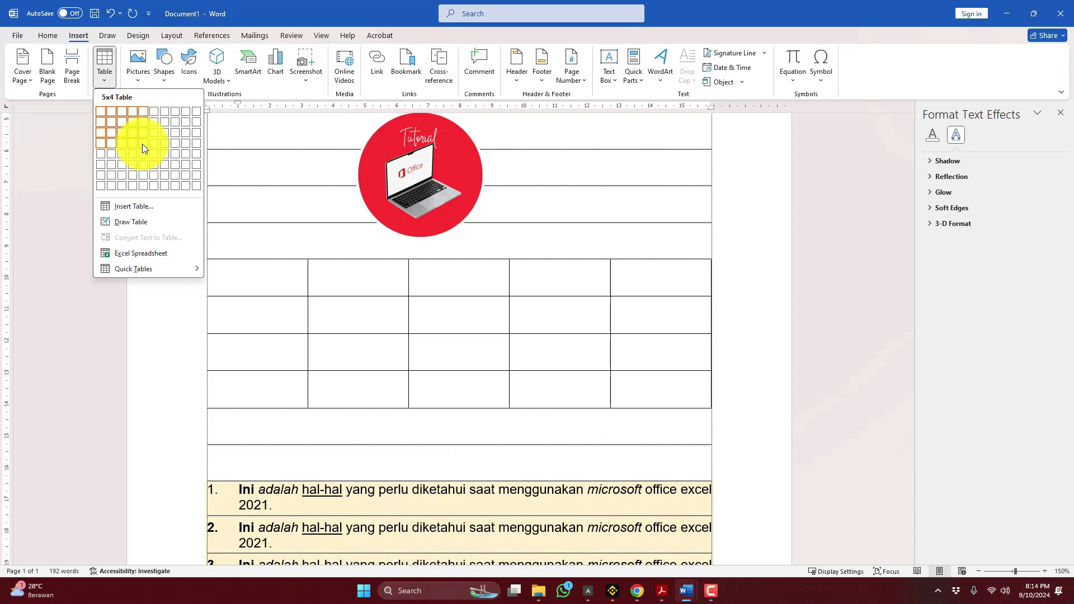
left_click(143, 150)
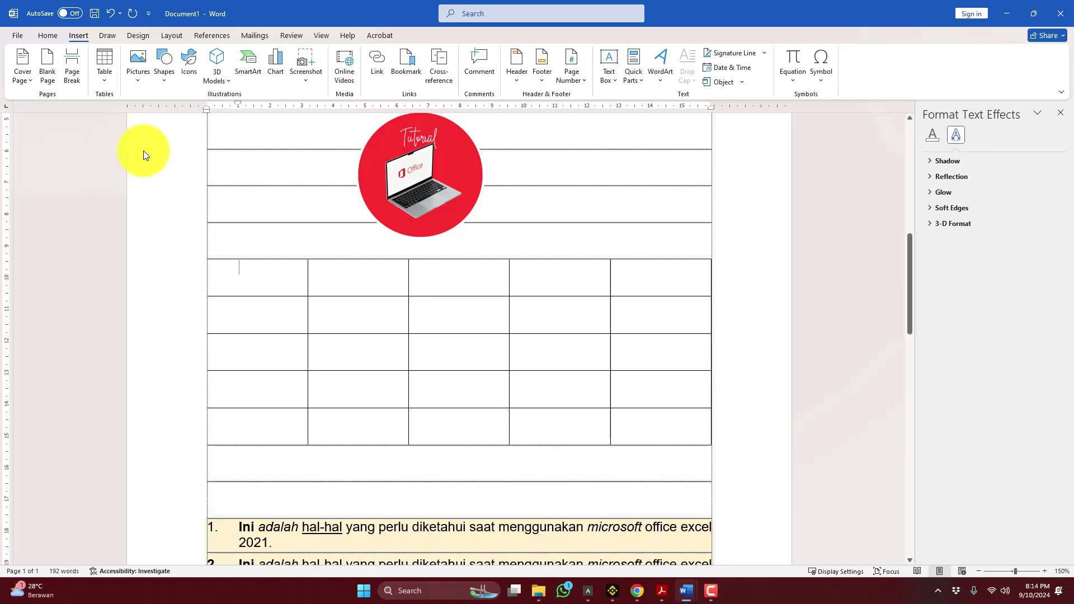
scroll(263, 221, "down", 2)
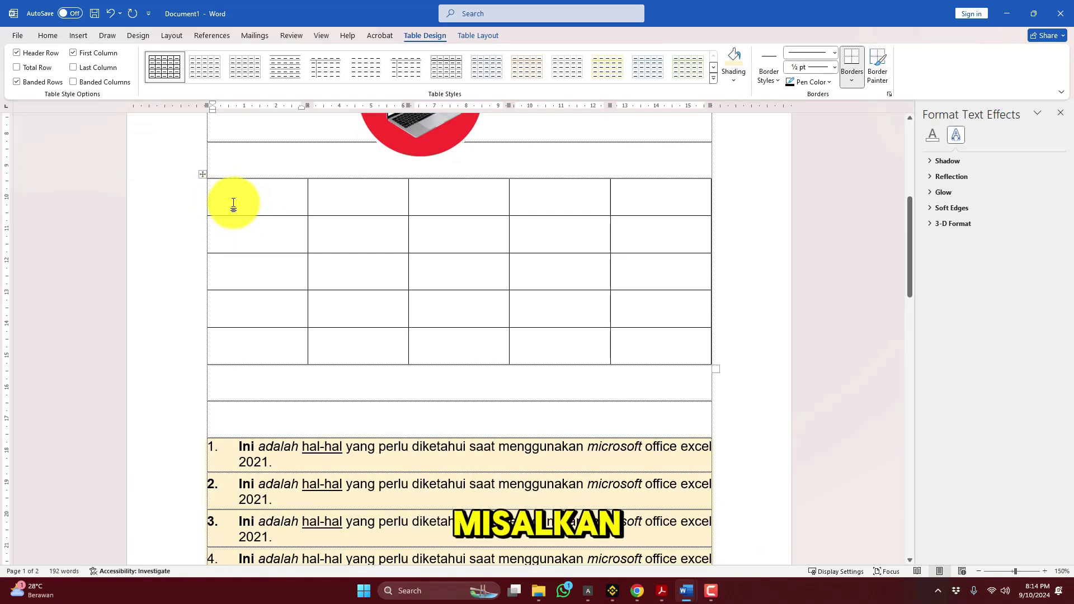
Enter "Contoh 1" in the table's first cell and copy it across the first row and into the first two cells of the second row.
type("Contoh 1")
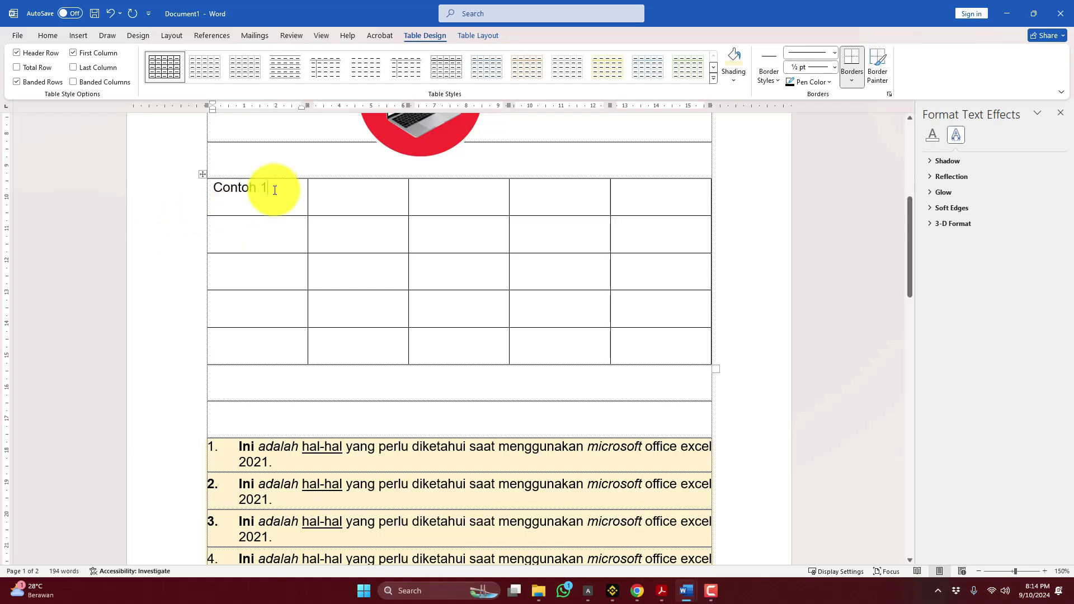
left_click_drag(271, 187, 203, 187)
key("ctrl+c")
left_click(366, 205)
key("ctrl+v")
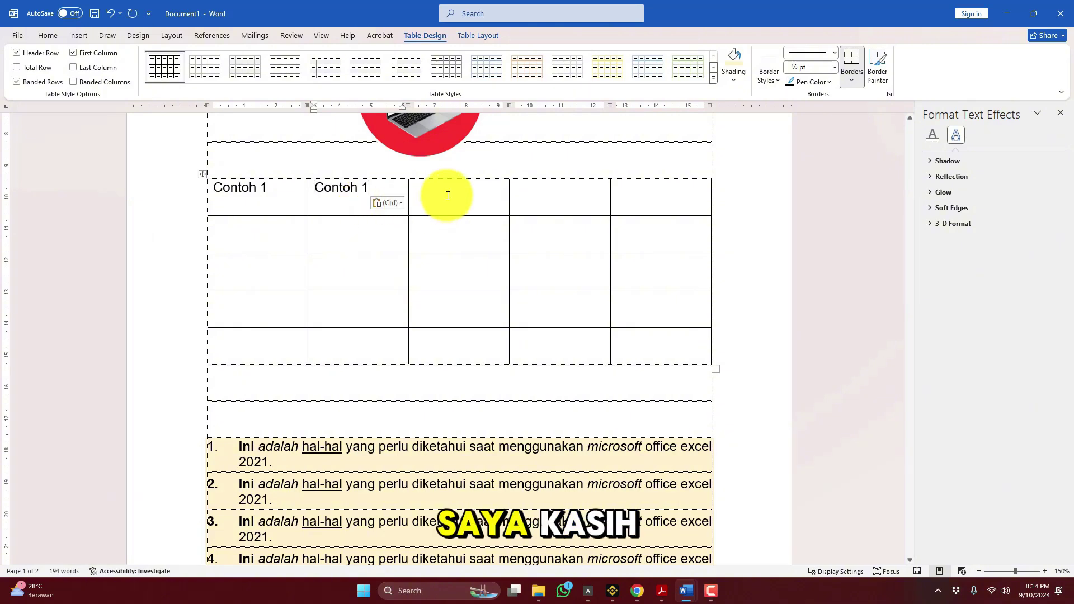
key("ctrl+v")
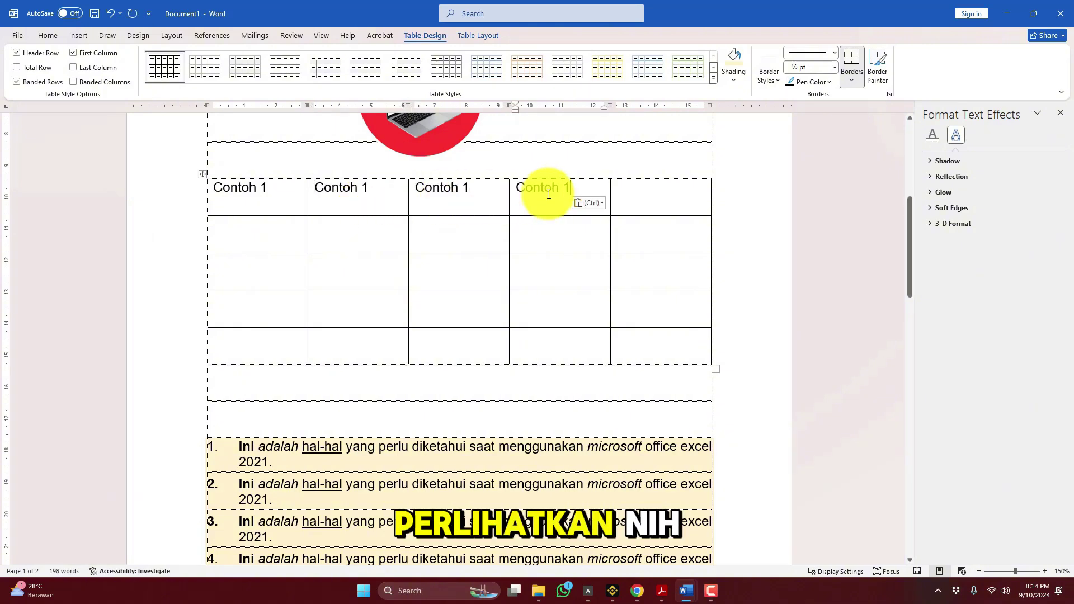
left_click(643, 186)
key("ctrl+v")
left_click(272, 245)
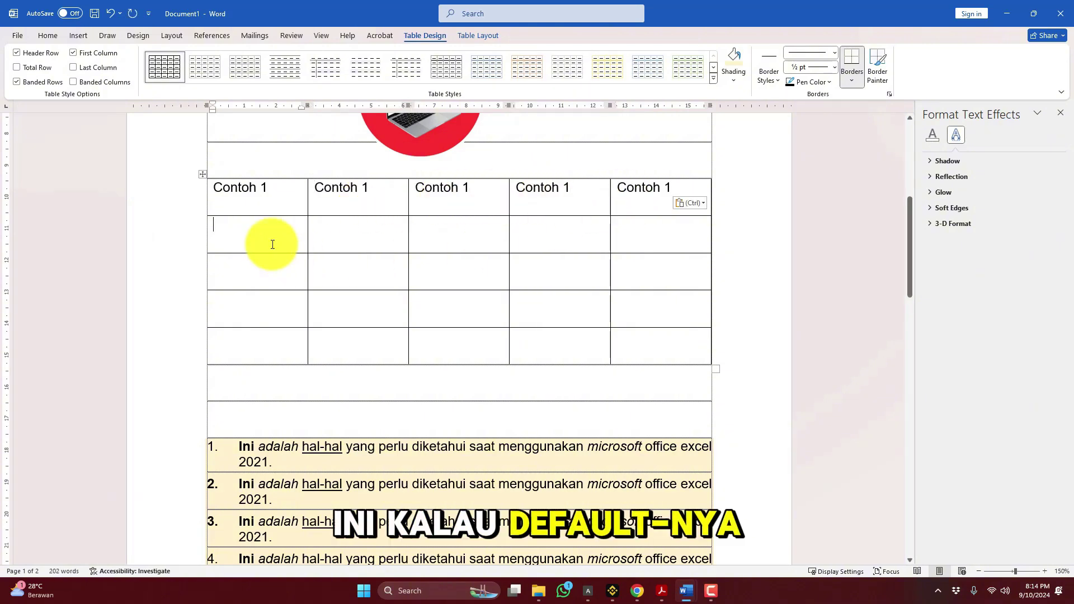
key("ctrl+v")
left_click(358, 235)
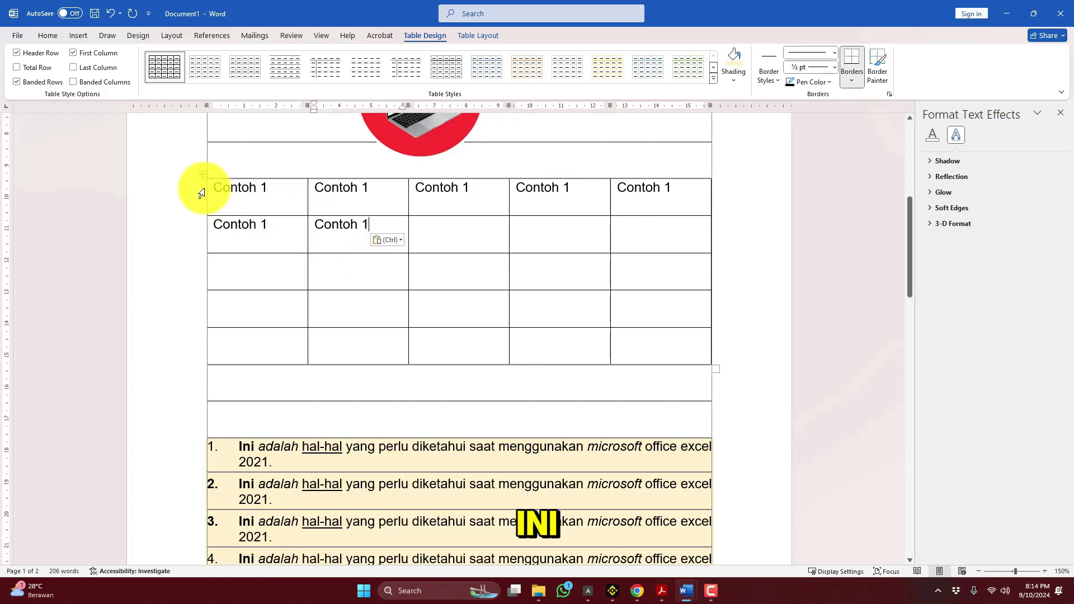
Set the paragraph spacing of the whole table to single line spacing with 0 pt after.
left_click_drag(232, 191, 618, 305)
left_click(483, 268)
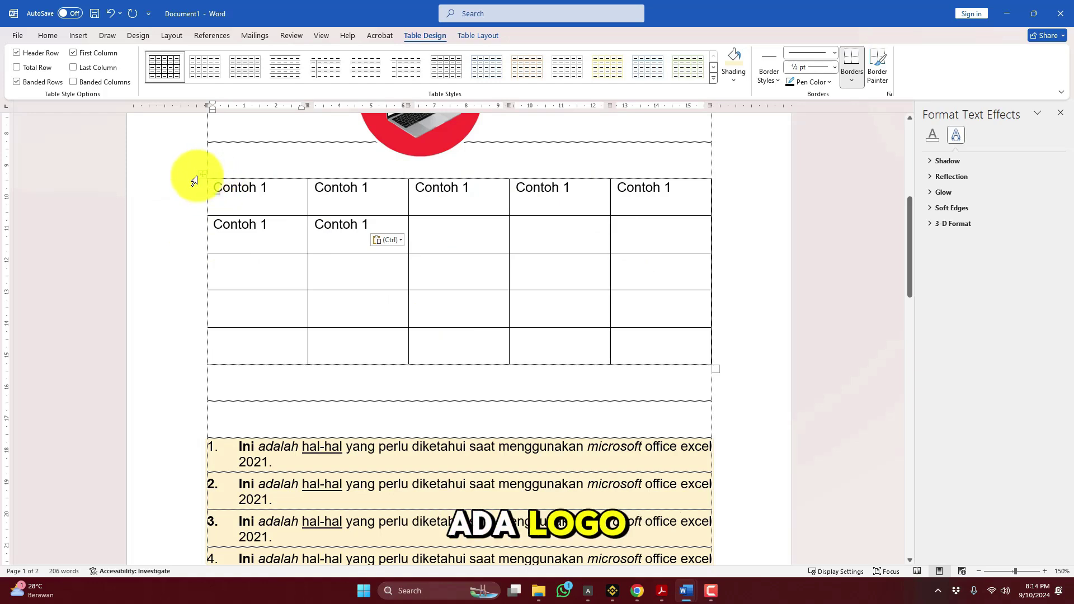
left_click(202, 176)
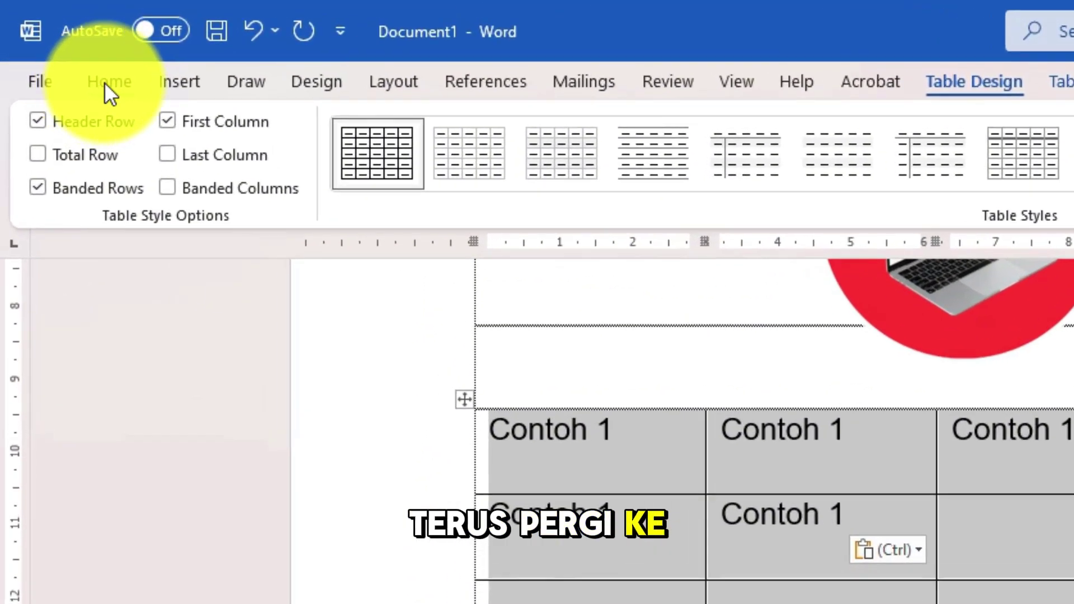
left_click(50, 37)
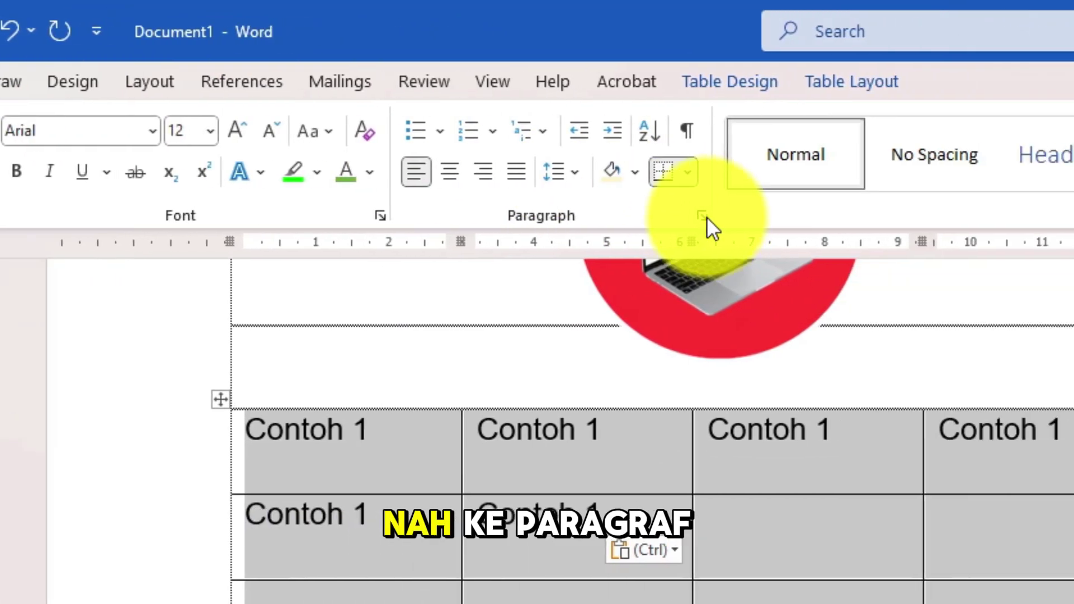
left_click(946, 215)
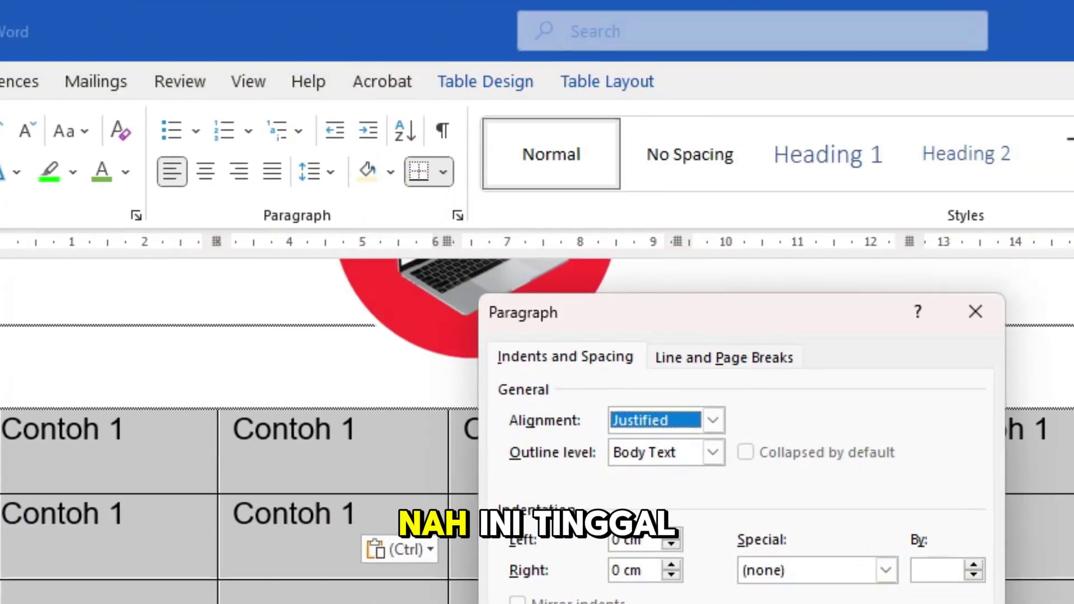
left_click(610, 558)
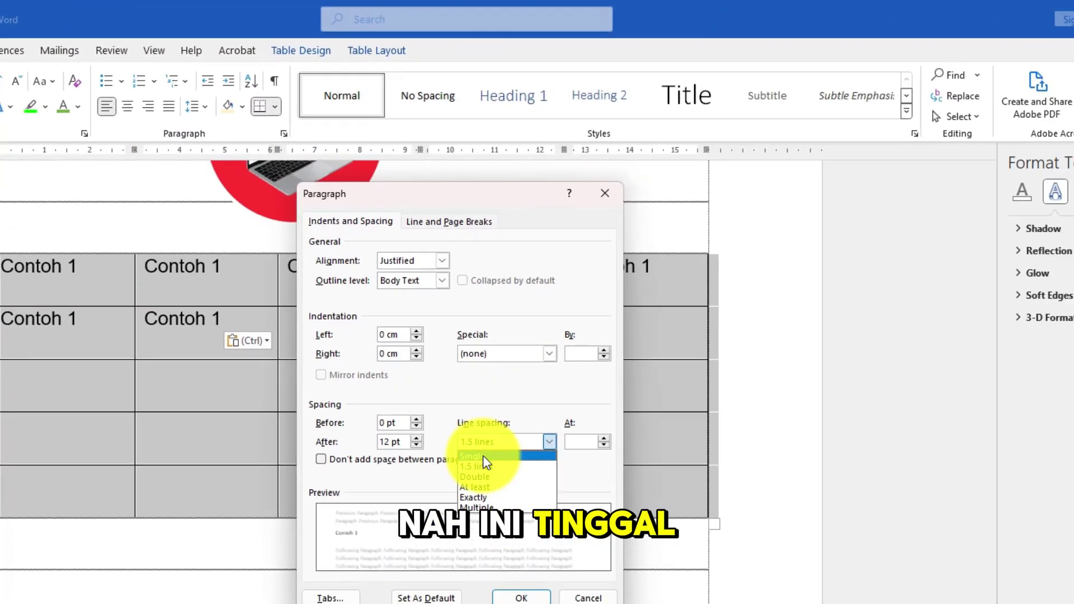
left_click(482, 455)
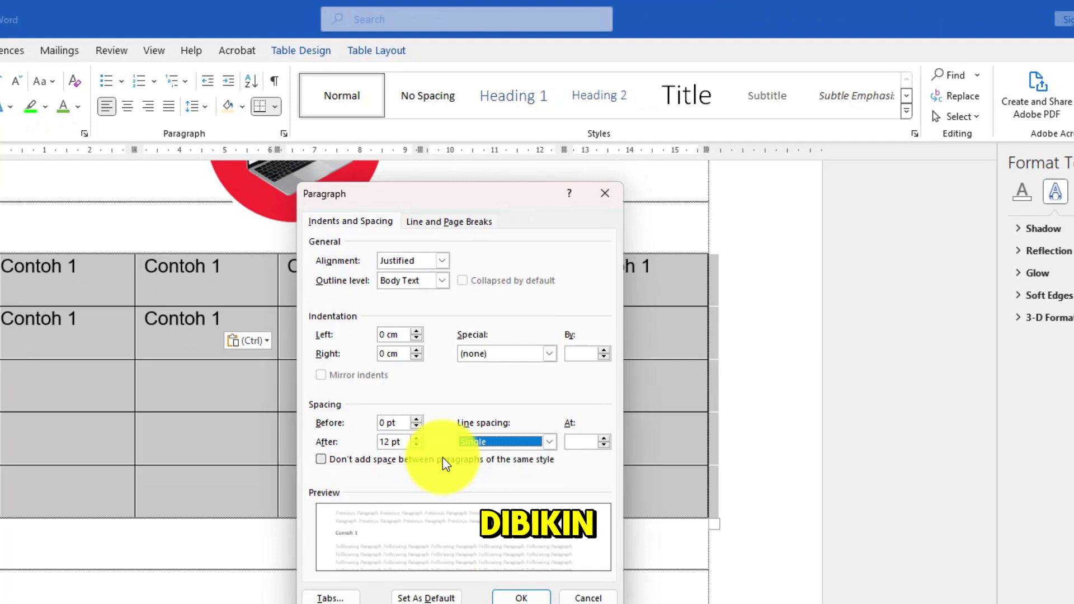
left_click(416, 446)
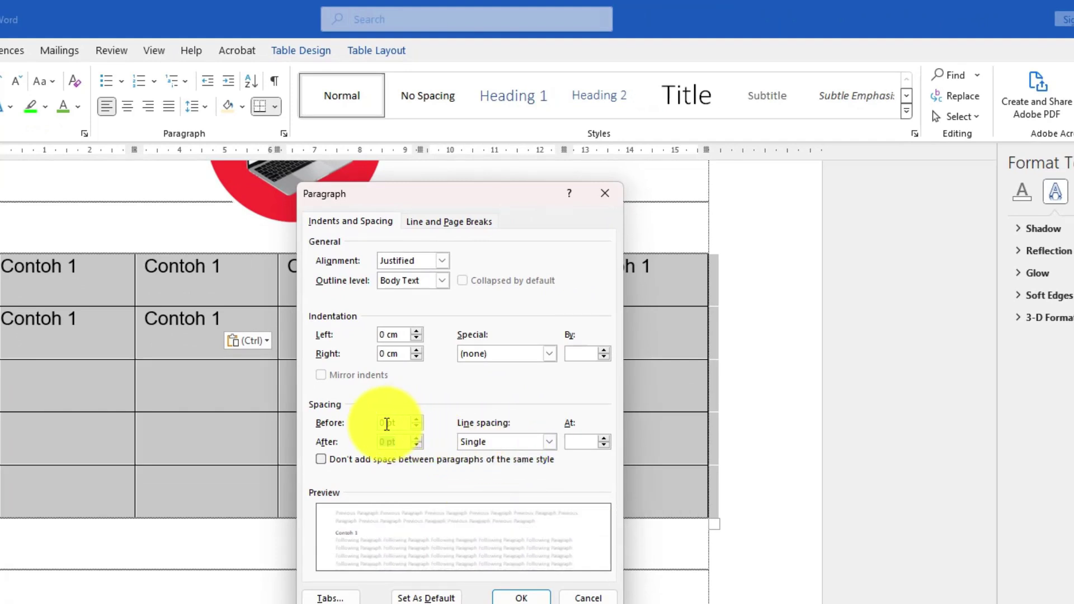
left_click(520, 598)
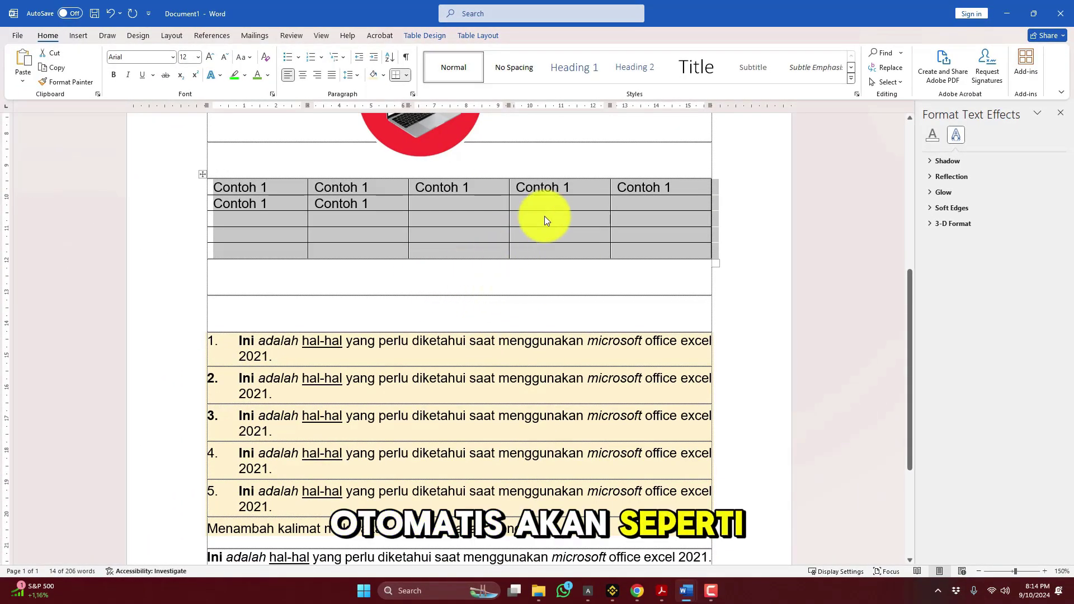
Make the table's first row slightly taller and center its text horizontally.
left_click(548, 204)
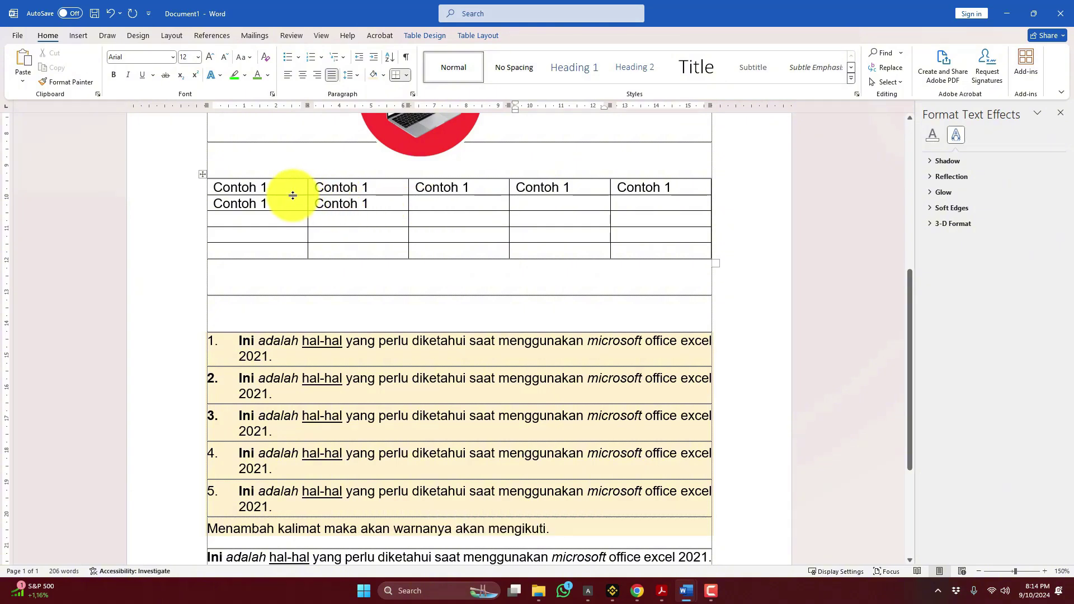
left_click_drag(292, 196, 293, 203)
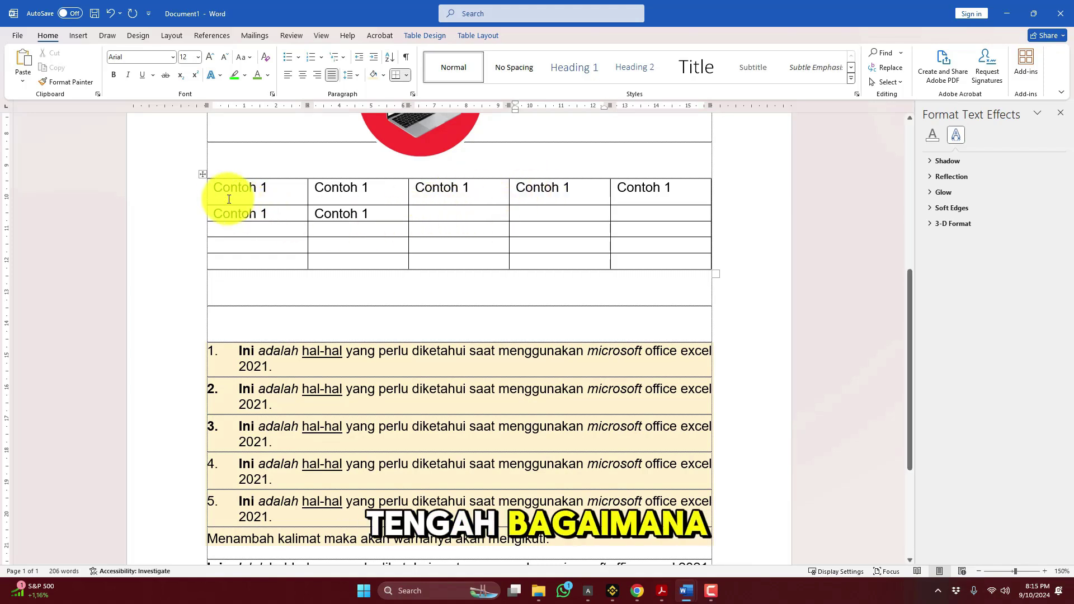
left_click_drag(224, 191, 643, 203)
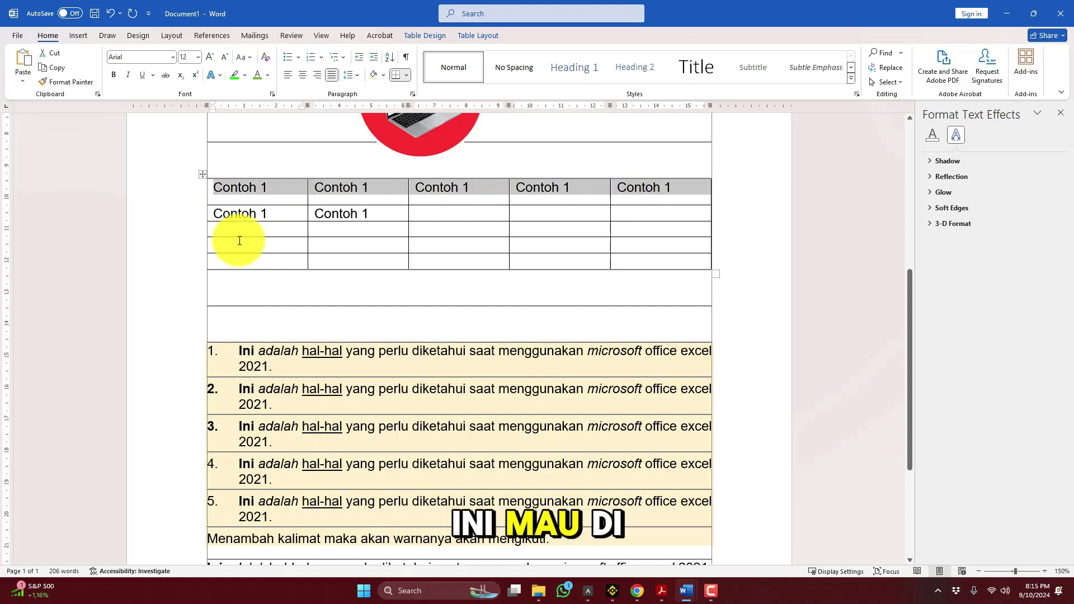
left_click(253, 191)
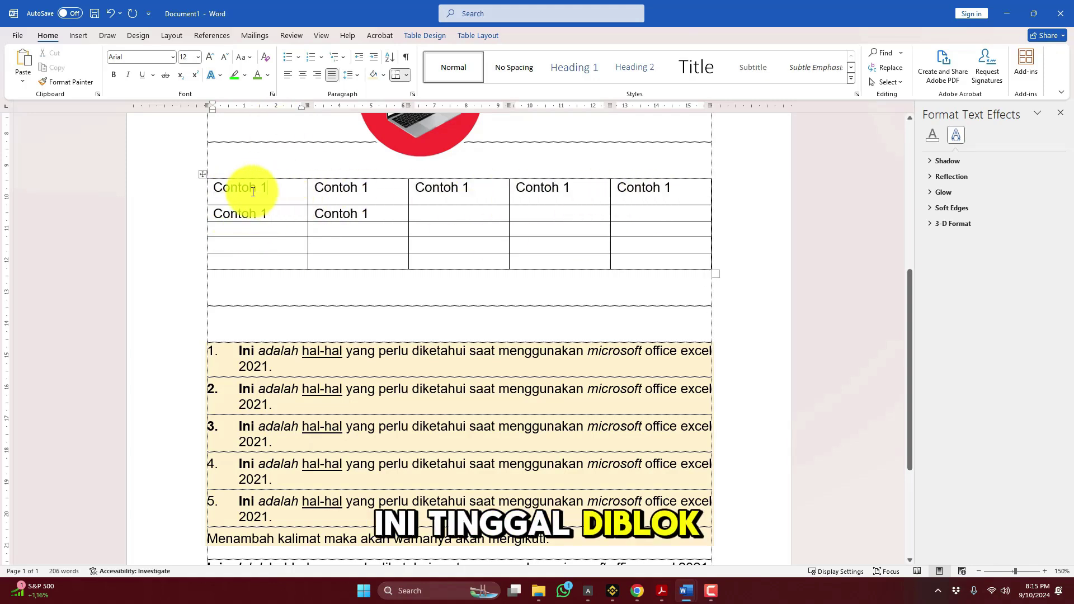
left_click_drag(217, 187, 681, 192)
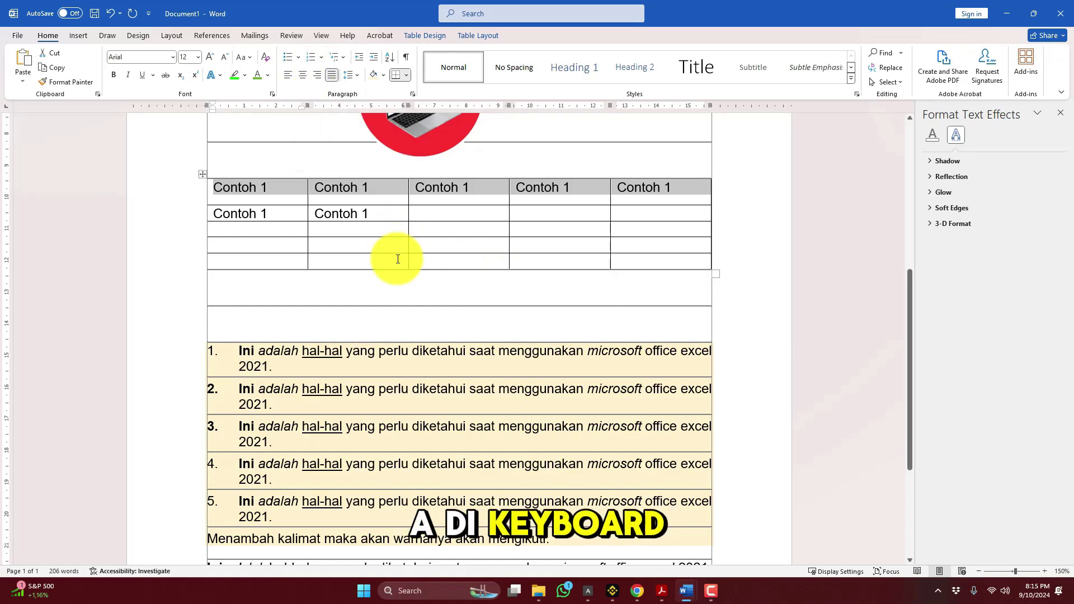
key("ctrl+e")
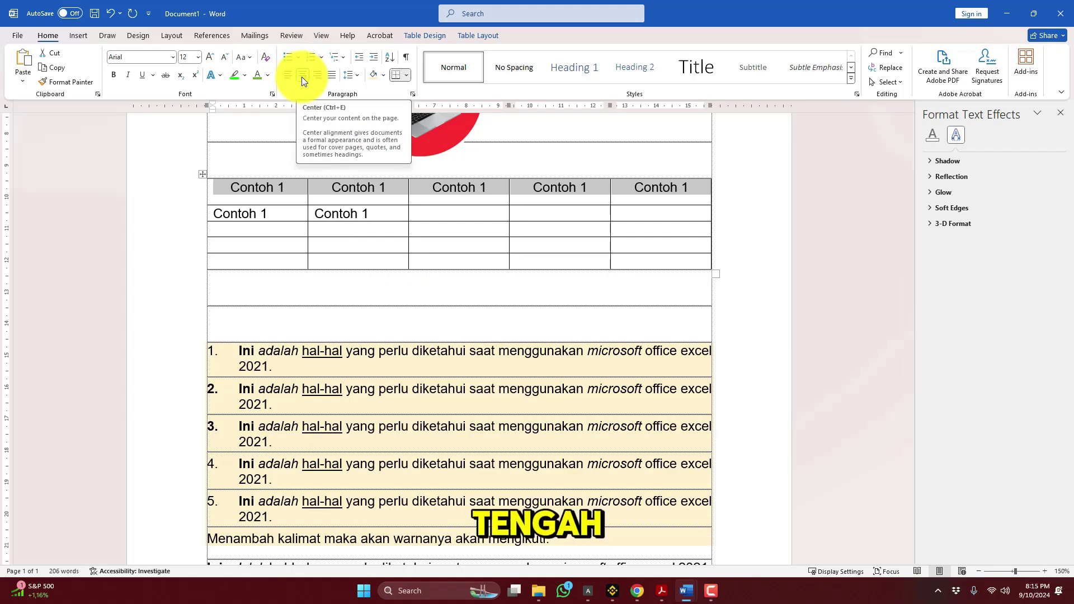
left_click(467, 230)
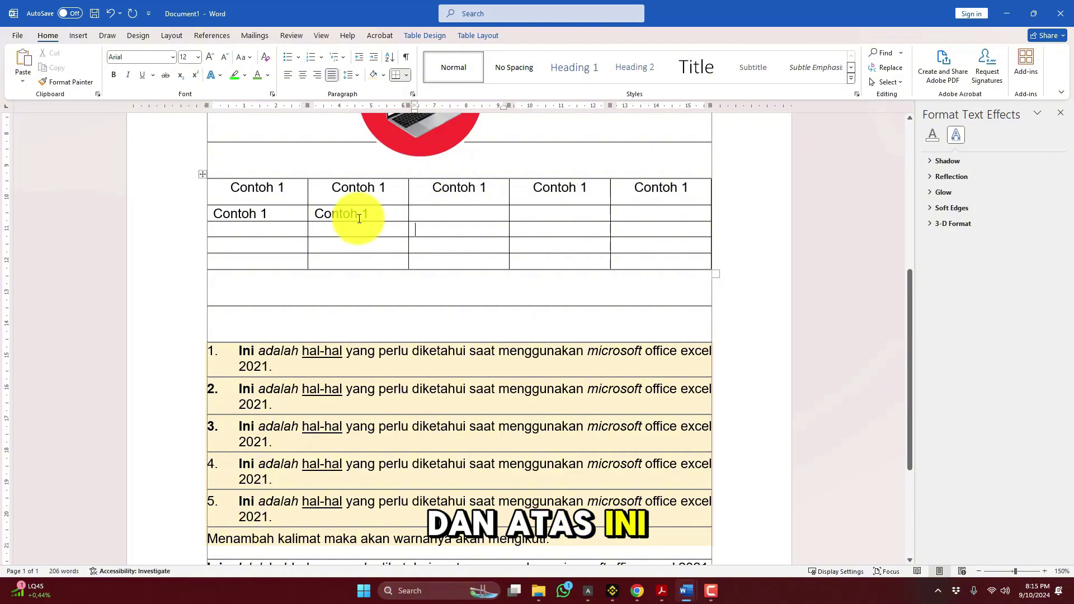
Set the vertical alignment of the first row's cells to Center in the table properties.
left_click(208, 196)
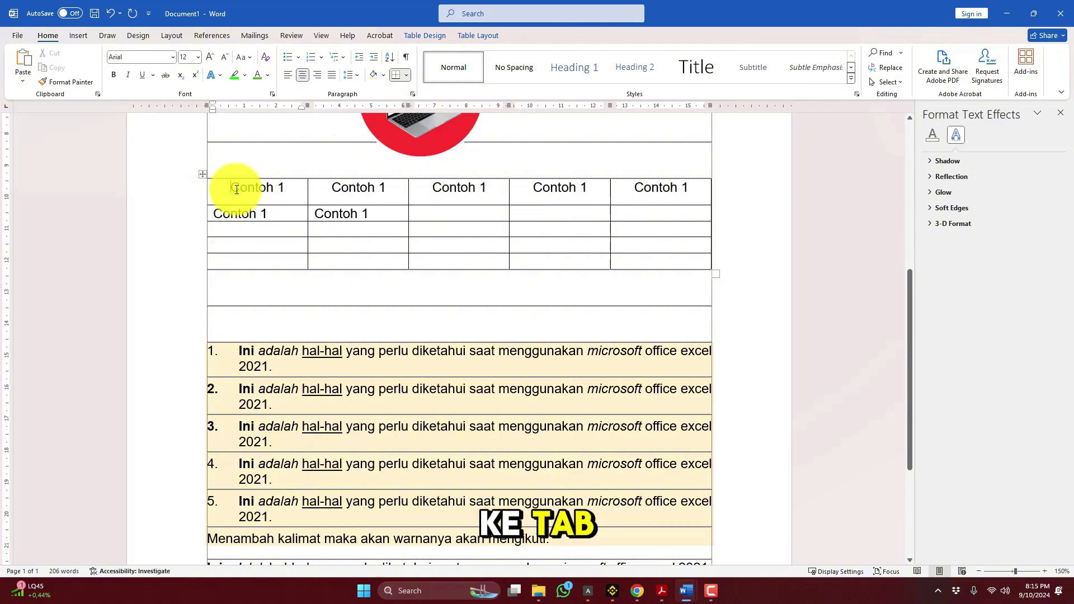
left_click_drag(217, 186, 648, 186)
right_click(648, 186)
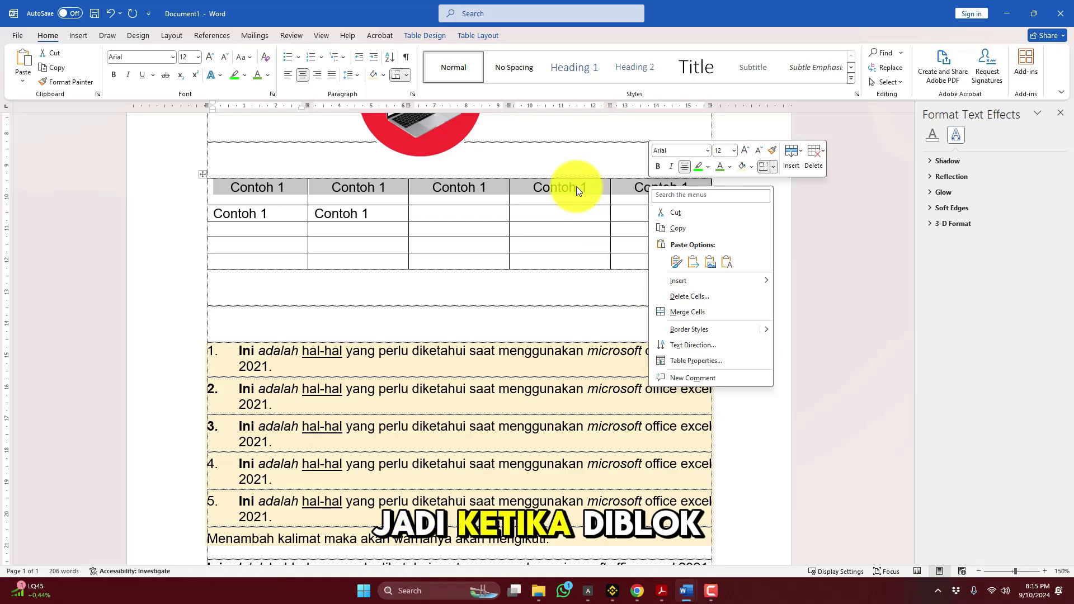
left_click(693, 362)
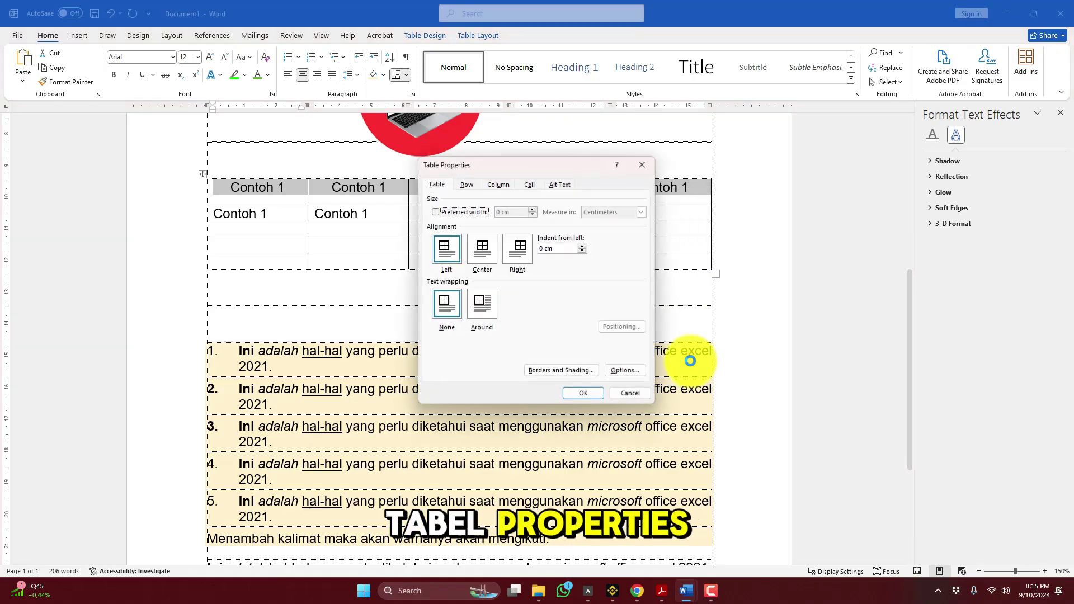
left_click_drag(537, 165, 756, 158)
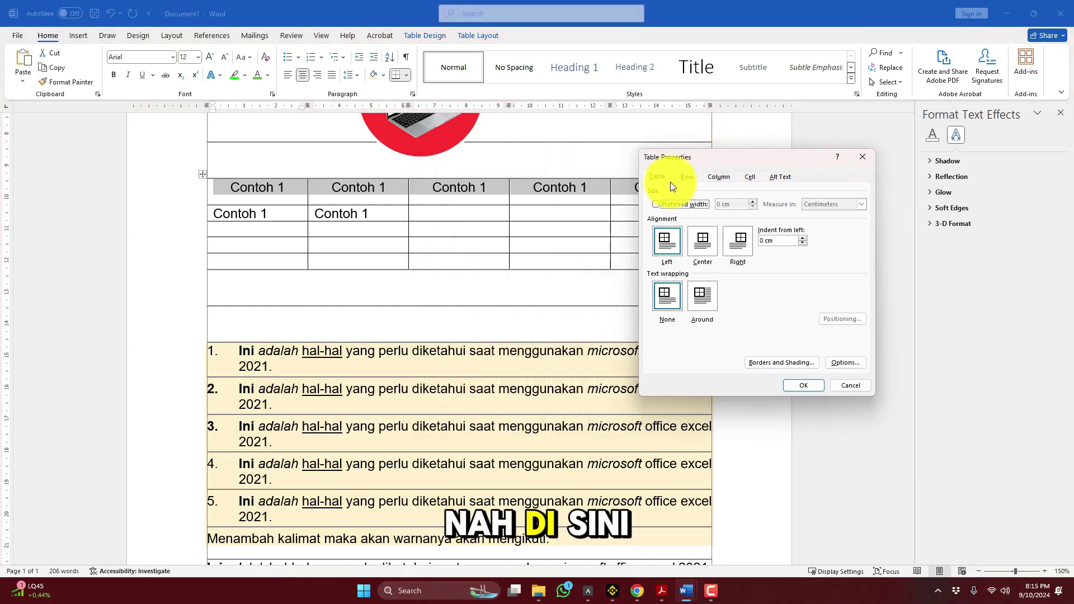
left_click(687, 178)
left_click(718, 177)
left_click(749, 177)
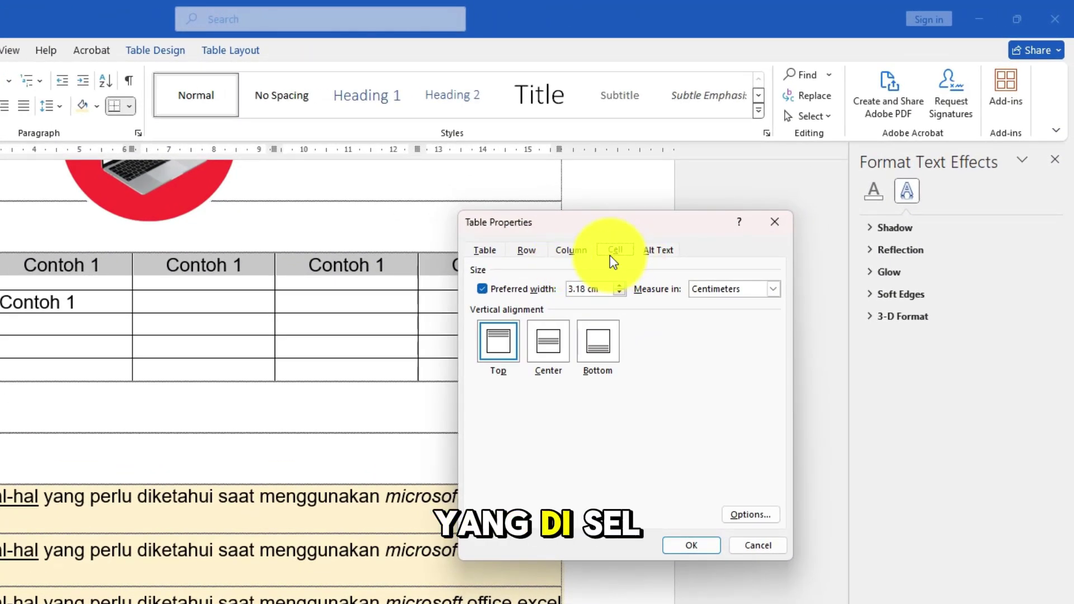
left_click(552, 350)
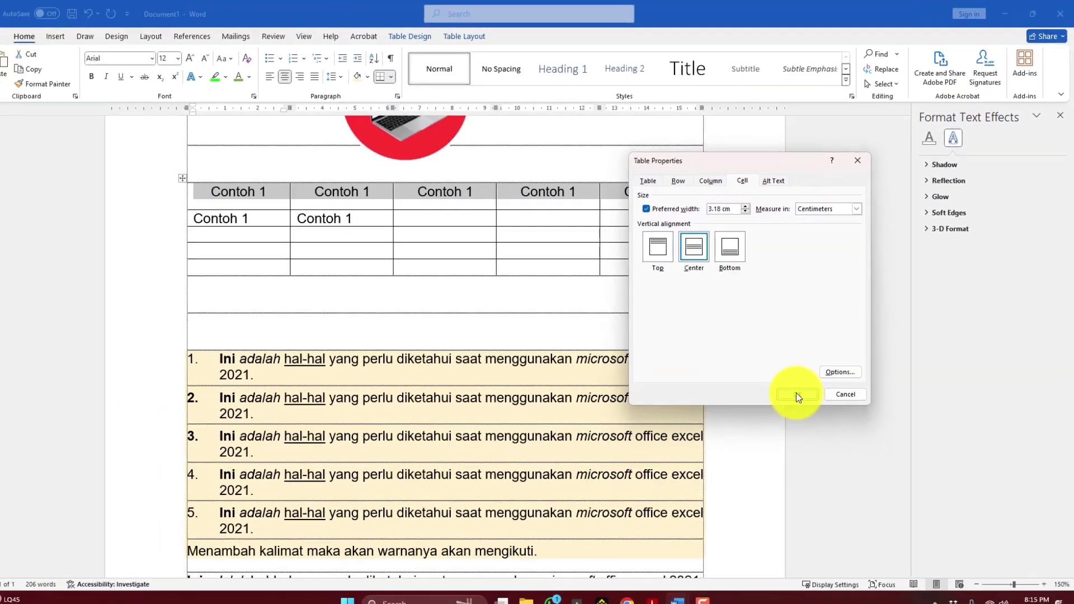
left_click(716, 509)
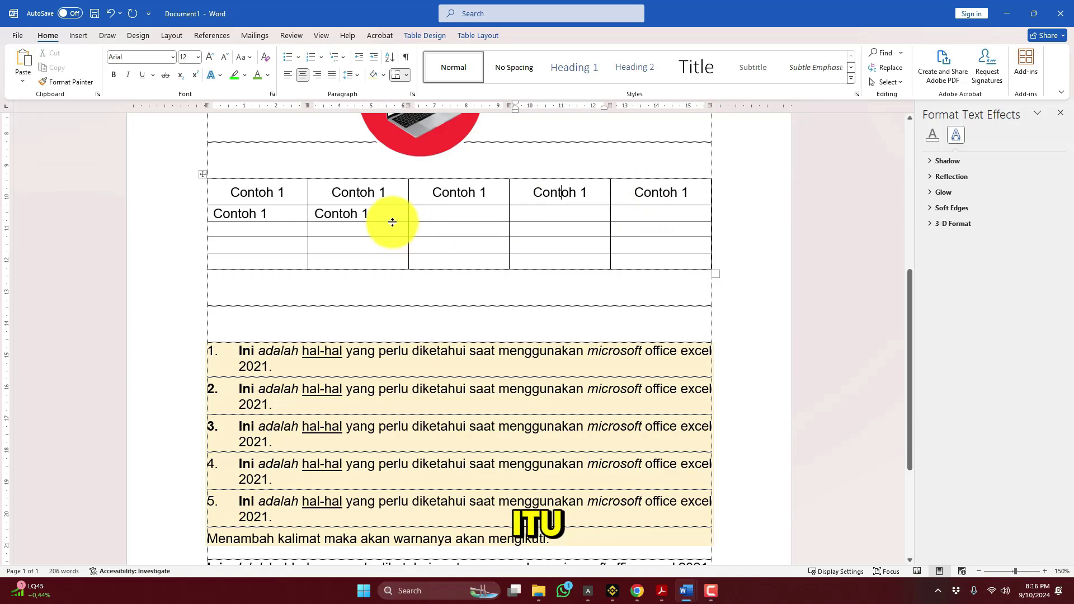
left_click_drag(211, 211, 628, 249)
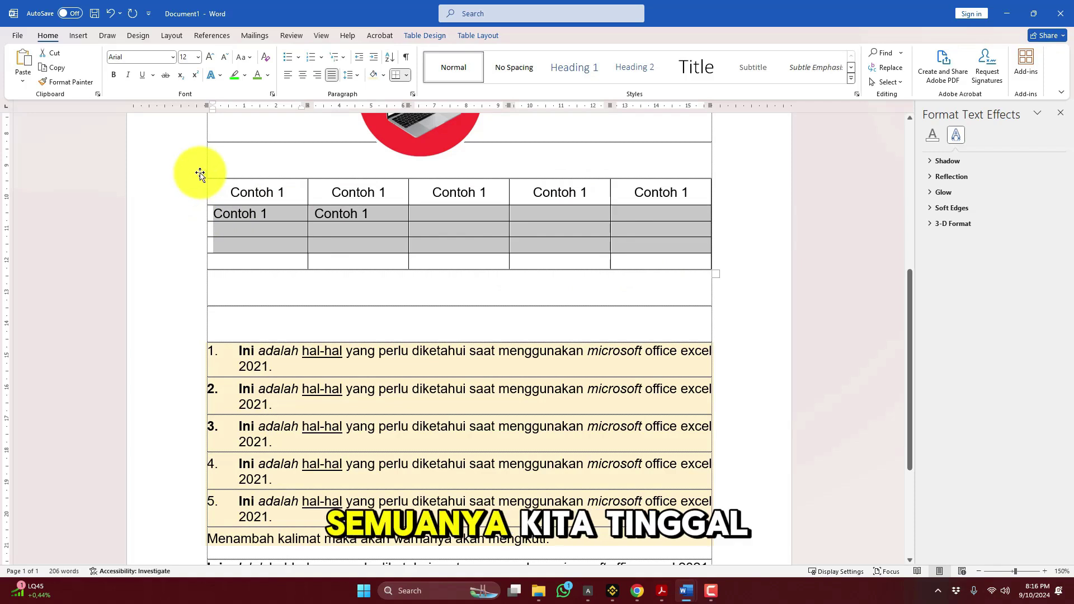
left_click(470, 217)
left_click_drag(230, 211, 699, 220)
left_click(437, 229)
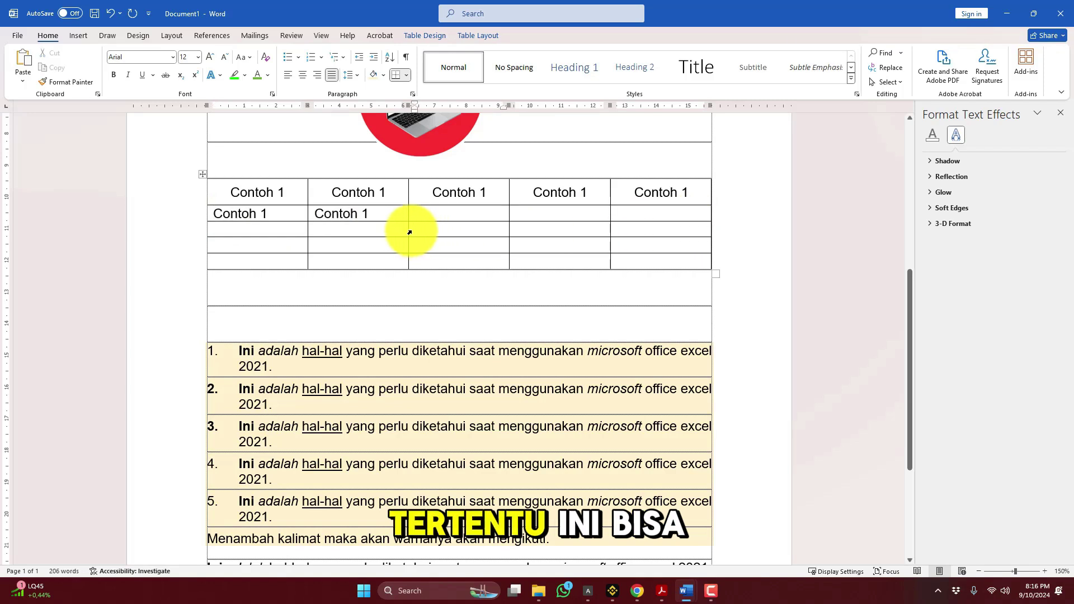
left_click(410, 232)
left_click(419, 244)
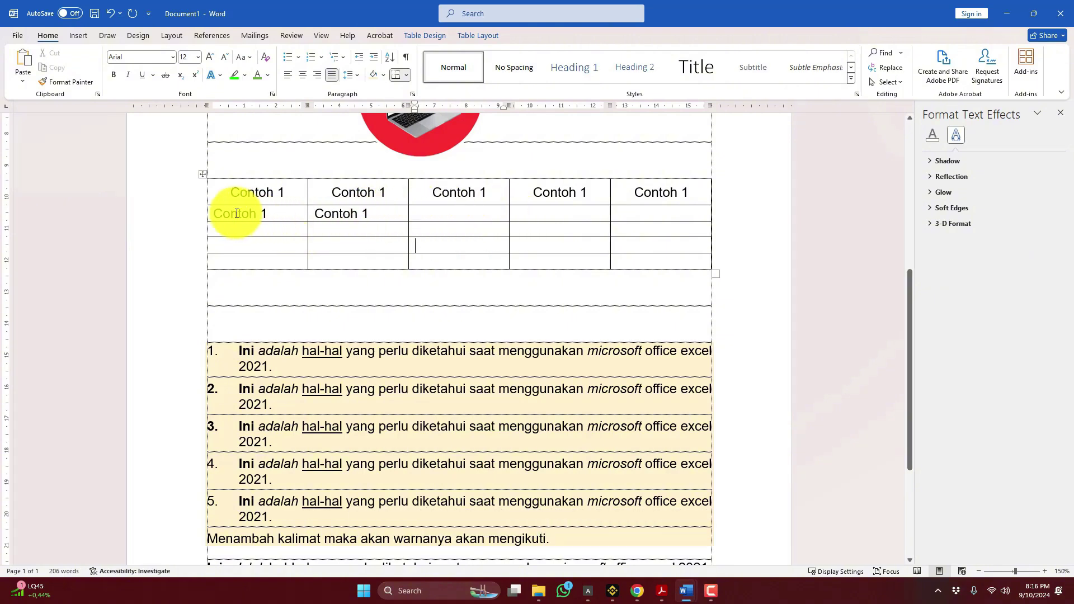
left_click_drag(237, 213, 638, 215)
left_click(440, 222)
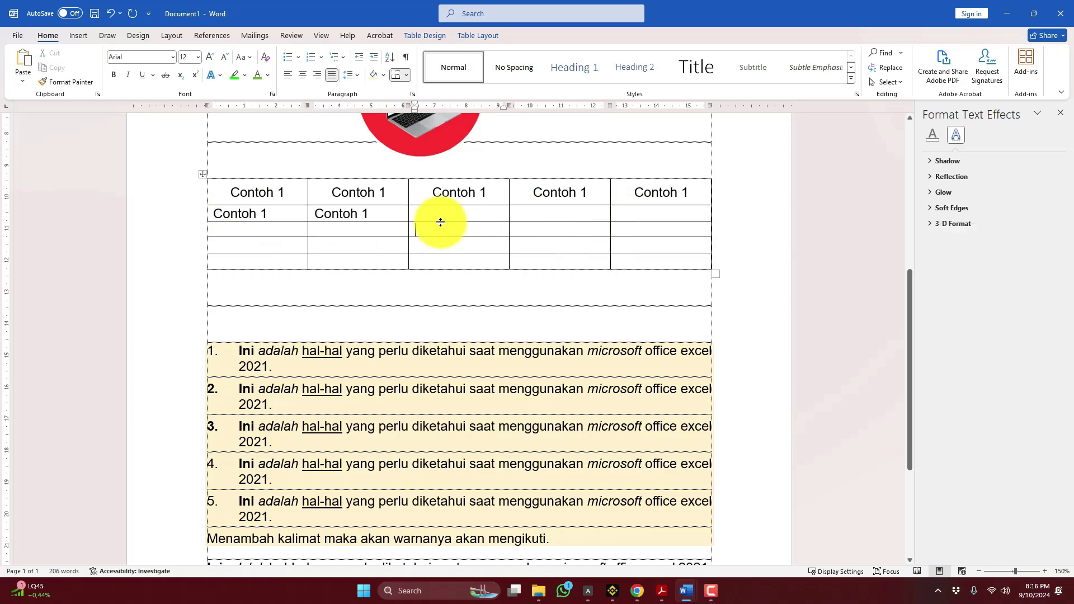
left_click(210, 194)
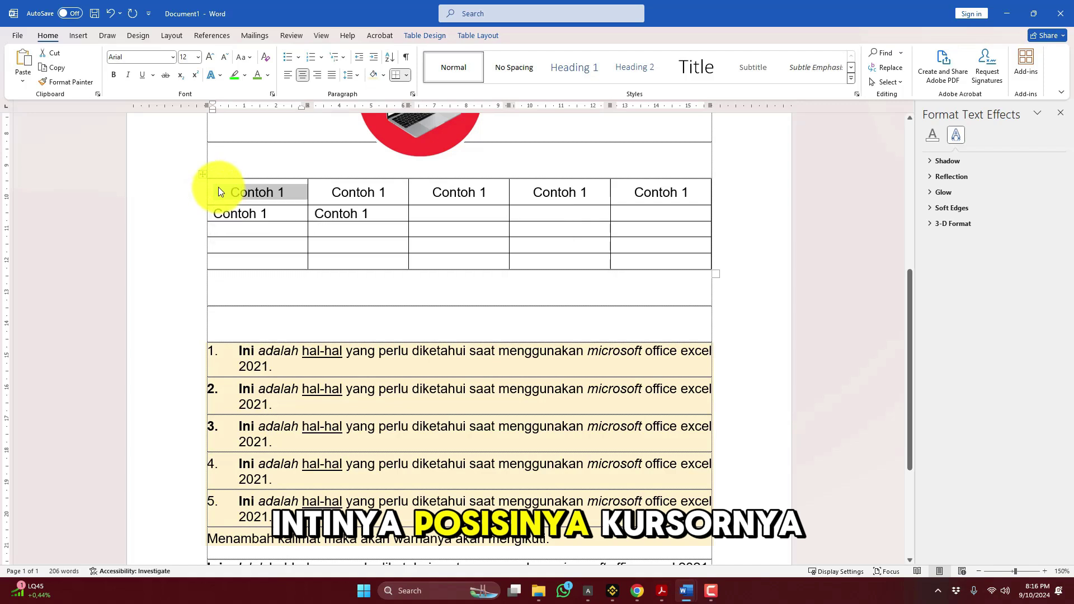
left_click(214, 194)
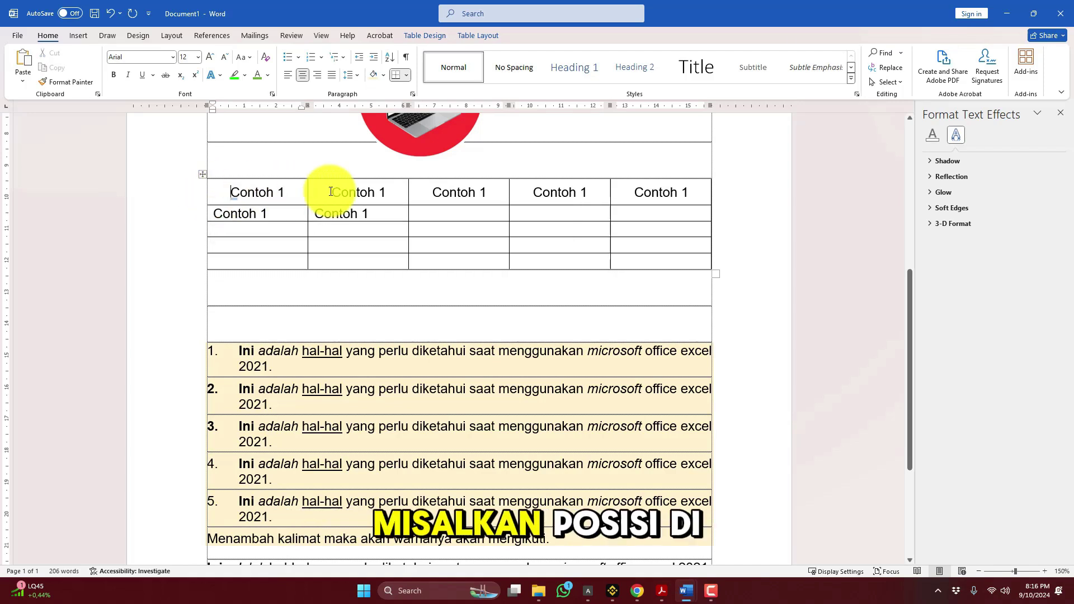
left_click_drag(330, 192, 677, 194)
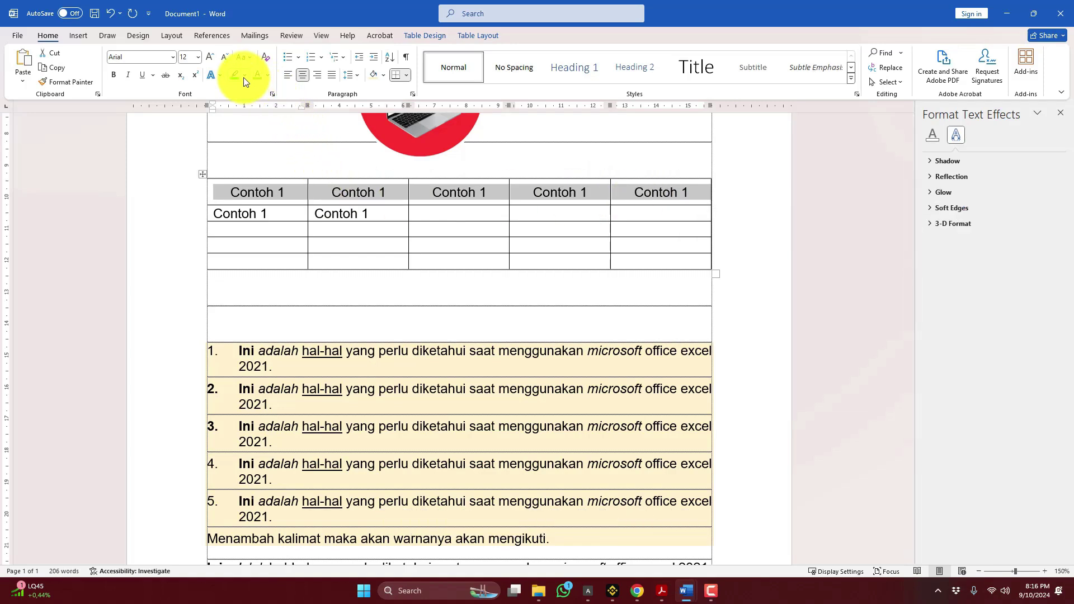
left_click(384, 75)
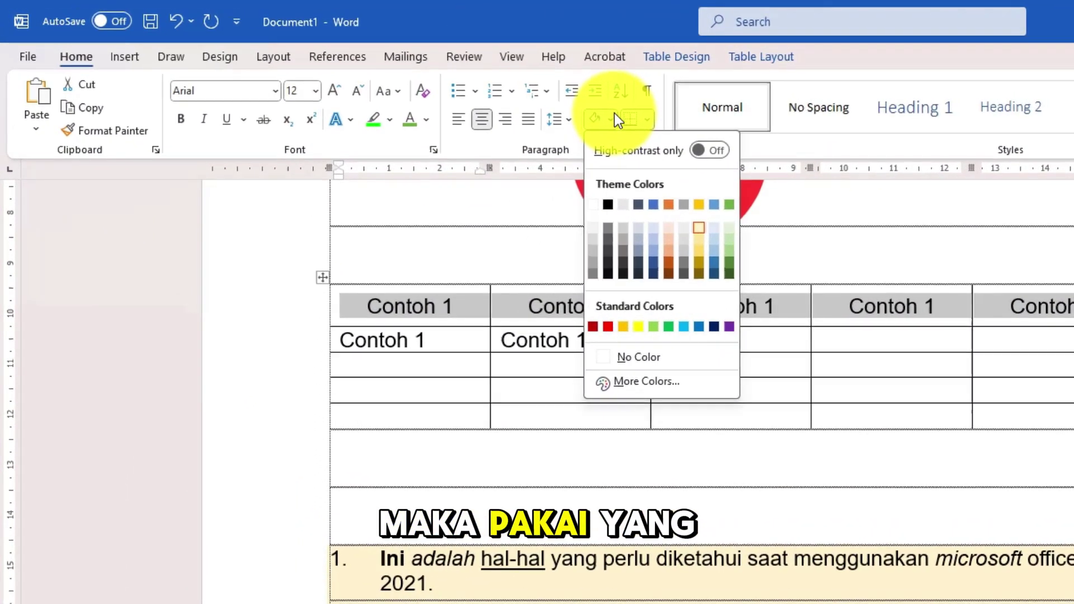
left_click(483, 94)
left_click(483, 93)
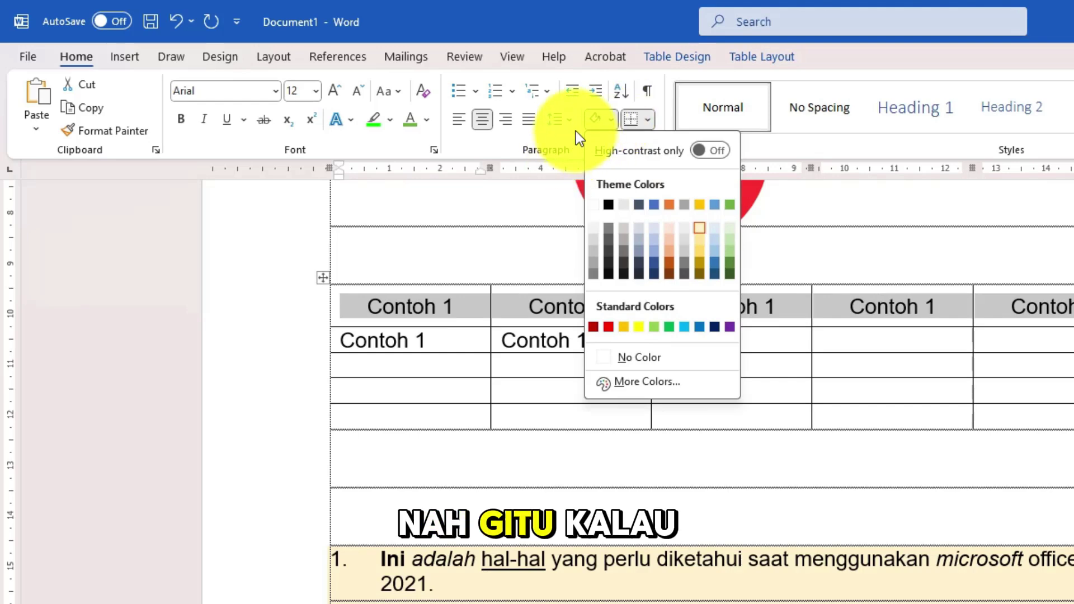
left_click(864, 154)
left_click(484, 307)
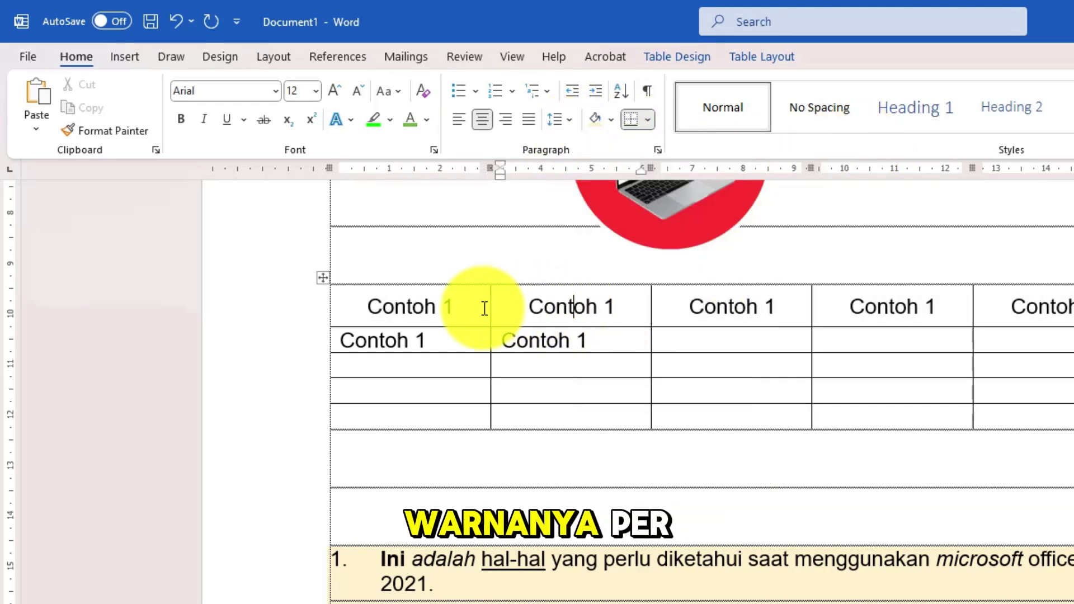
Highlight the "Contoh 1" text in the table's first header cell in yellow.
left_click_drag(359, 306, 463, 307)
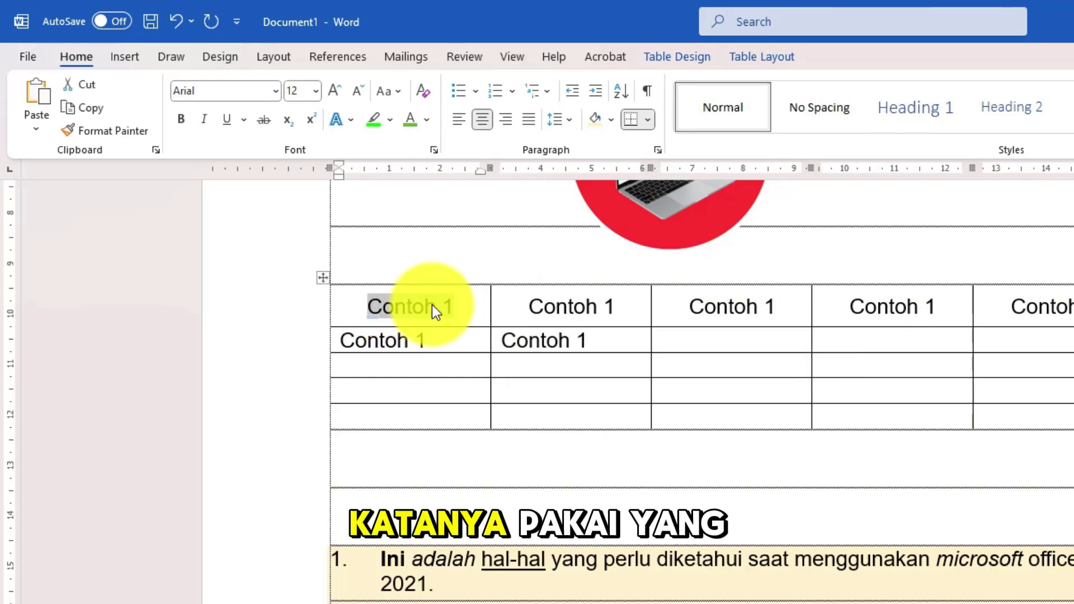
left_click(390, 119)
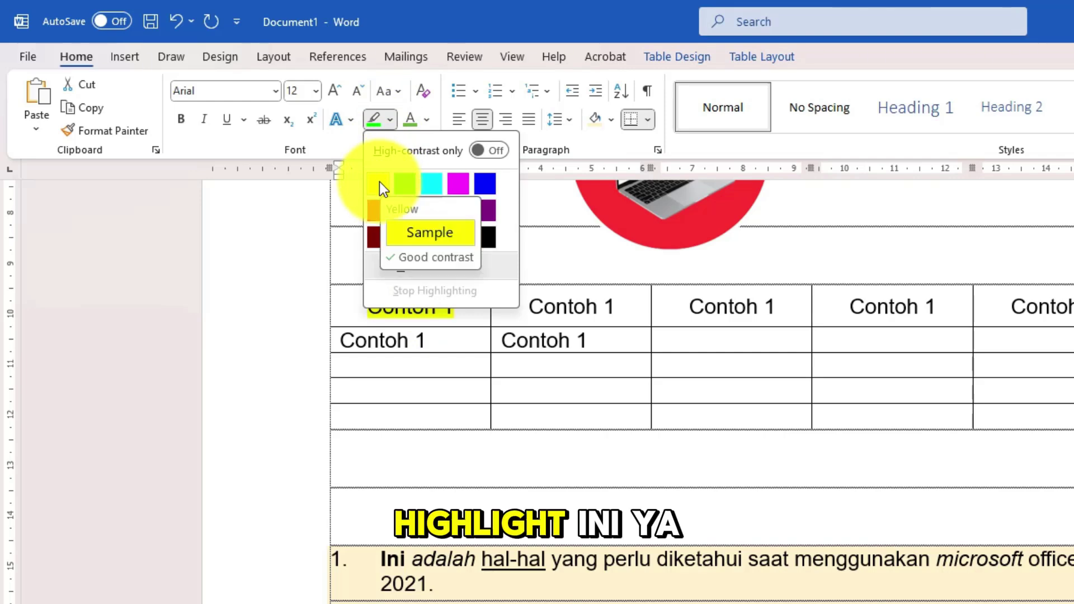
left_click(380, 186)
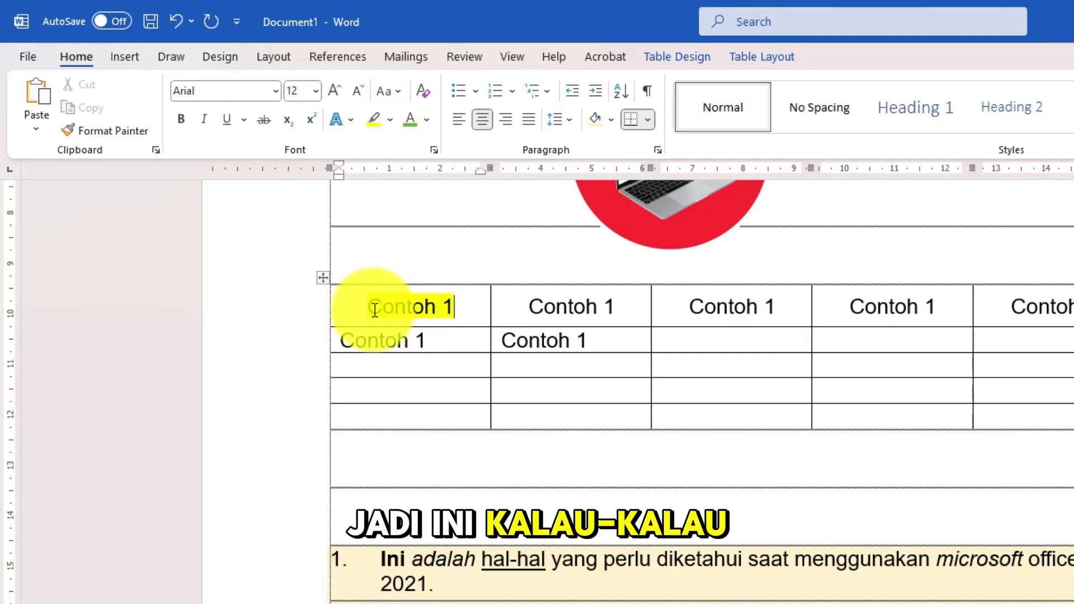
left_click_drag(457, 308, 361, 307)
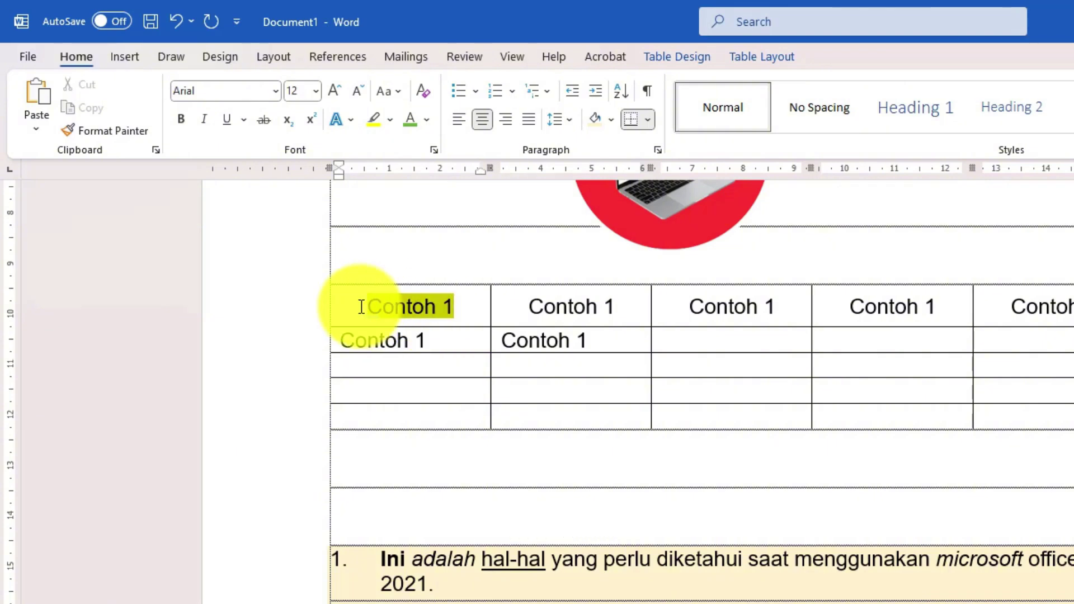
Shade the second cell of the table's first row with the lightest blue theme color.
left_click(502, 311)
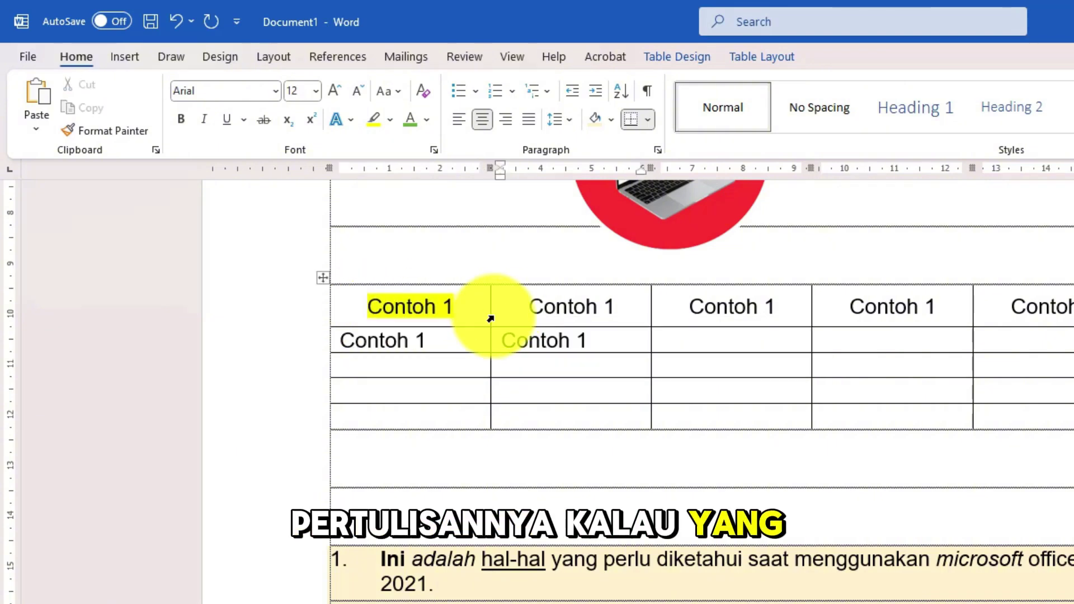
left_click(612, 117)
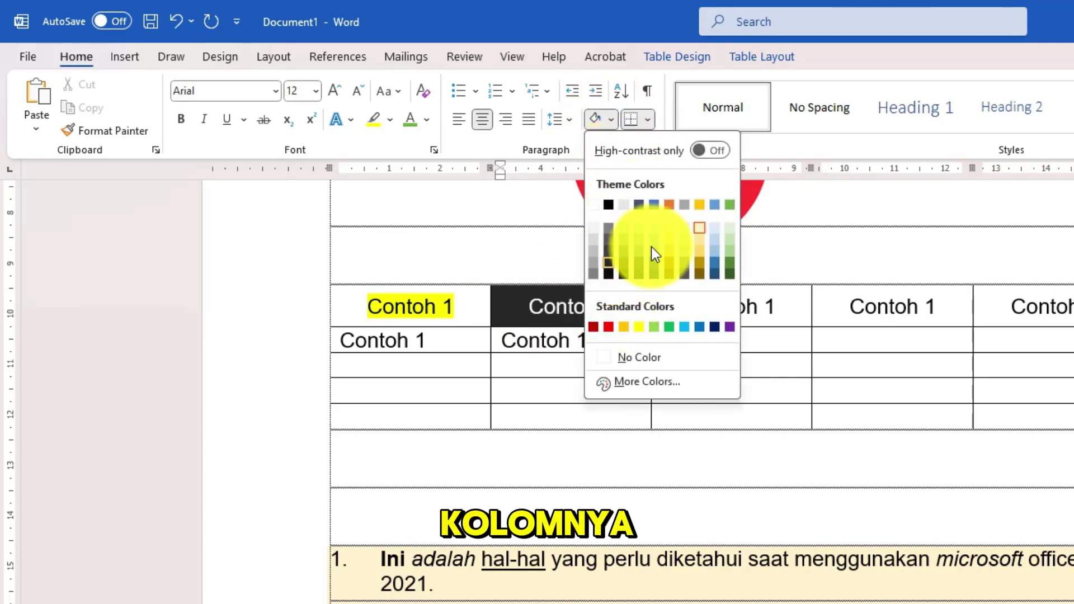
left_click(651, 227)
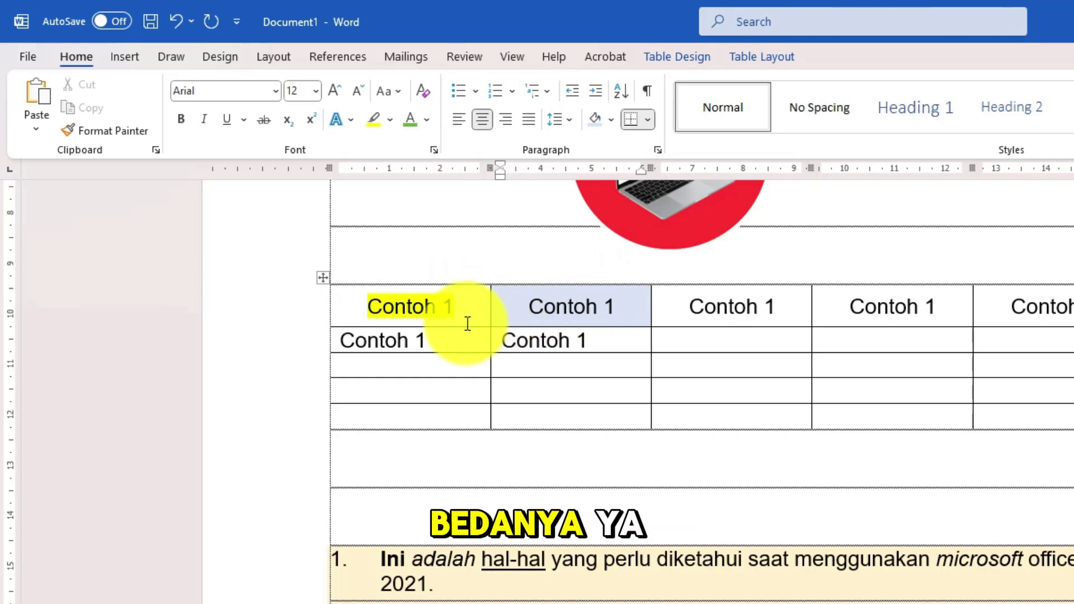
Shade all cells of the table's first row with dark gray.
left_click_drag(388, 301, 1055, 307)
left_click(610, 122)
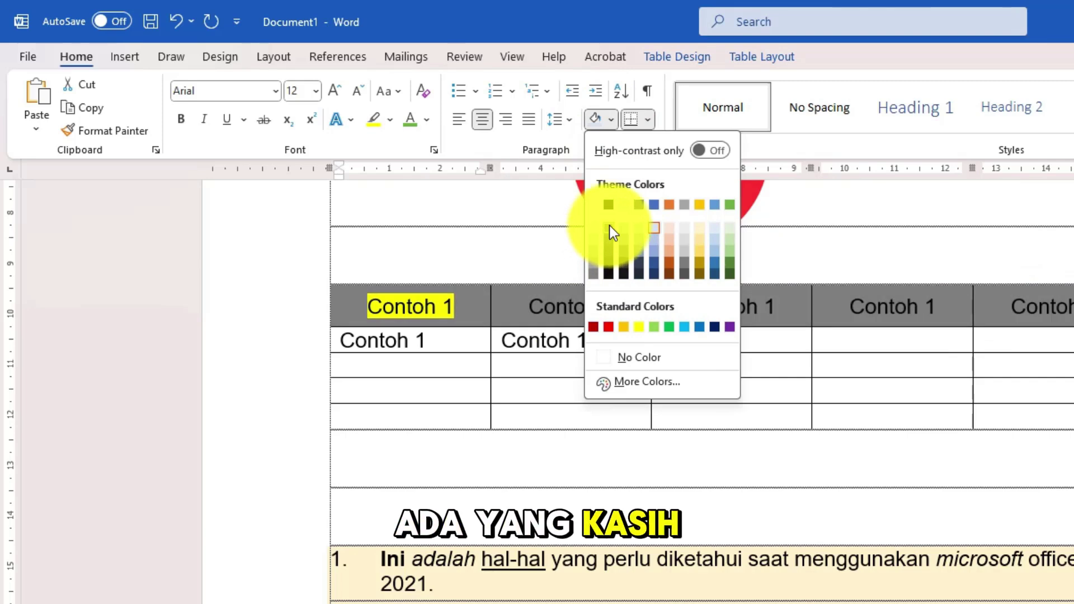
left_click(609, 230)
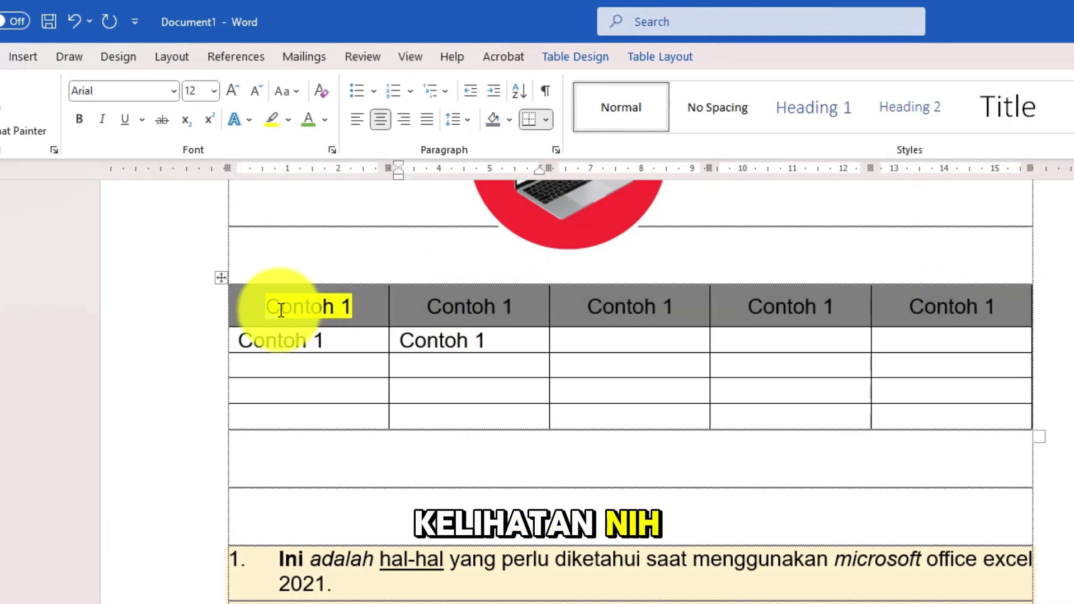
Remove the yellow highlight from the text in the table's first header cell.
left_click(358, 306)
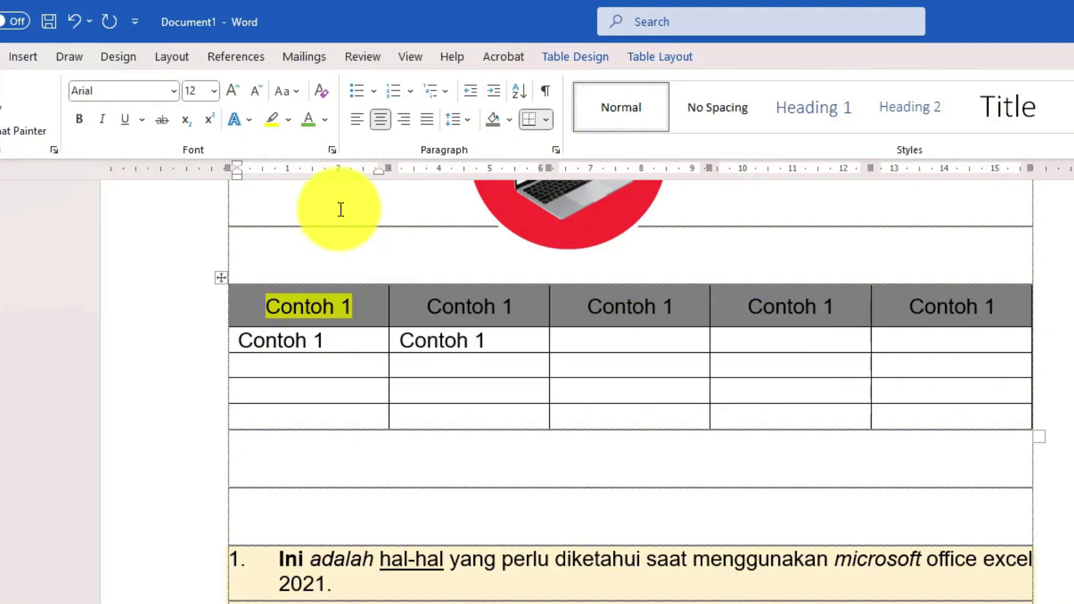
left_click(289, 118)
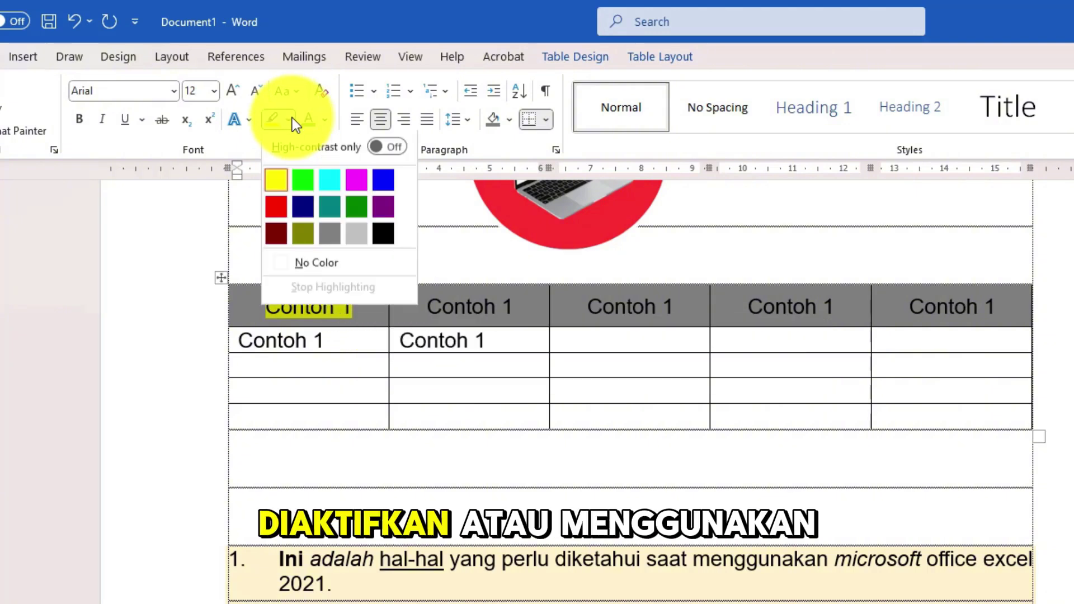
left_click(319, 266)
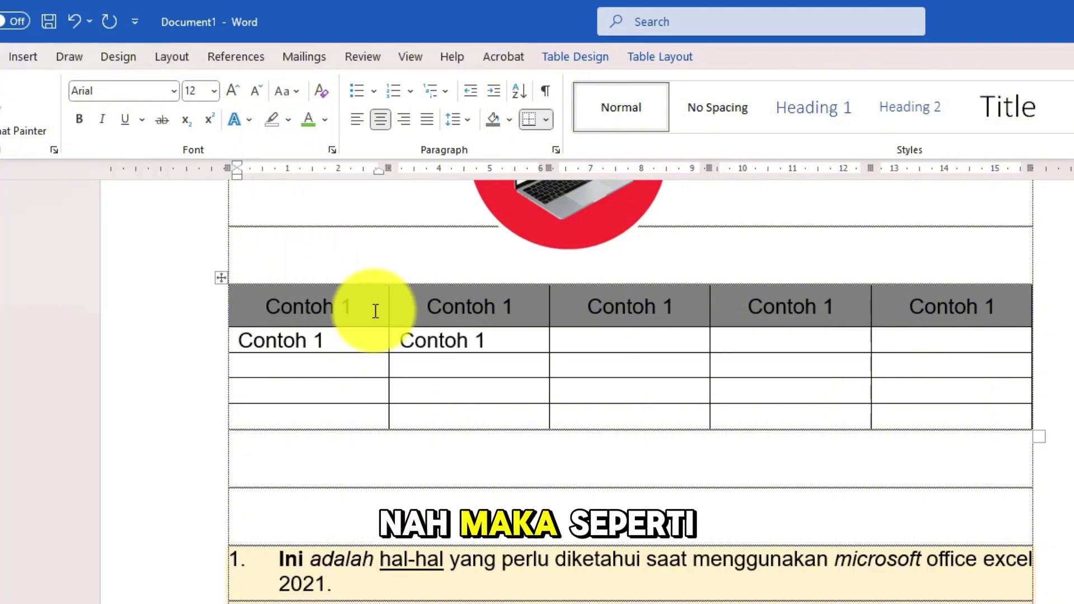
left_click_drag(266, 311, 899, 319)
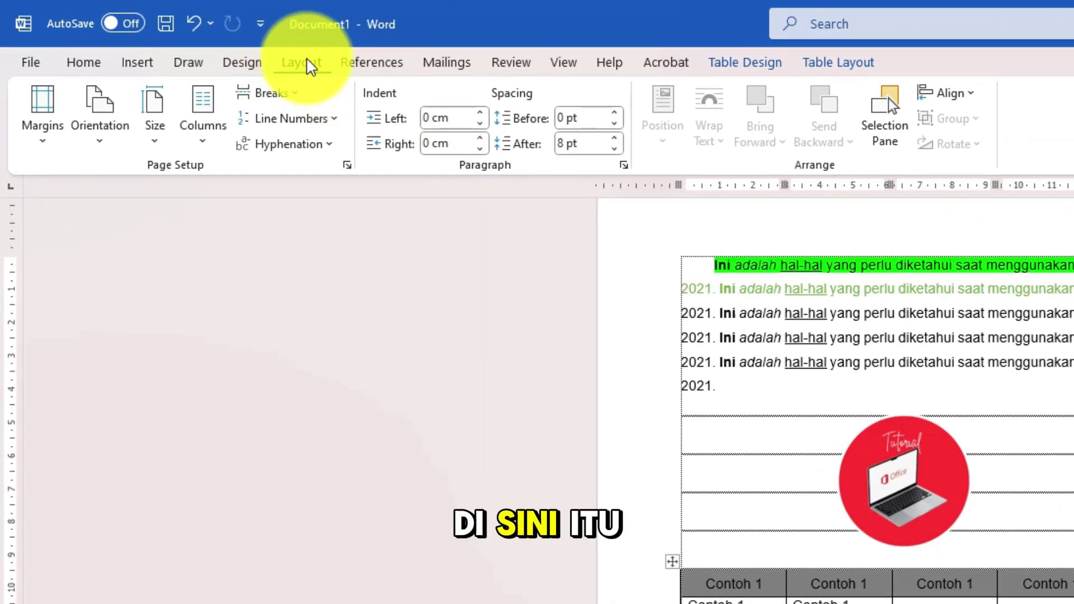
View the preset page margins and the custom margin settings without changing them.
left_click(43, 112)
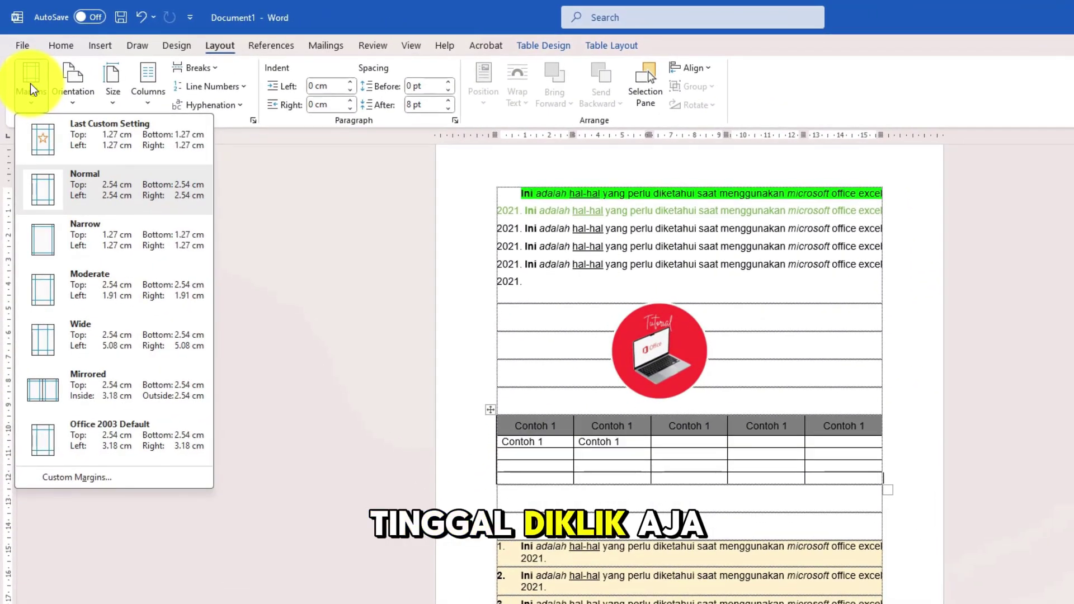
left_click(134, 480)
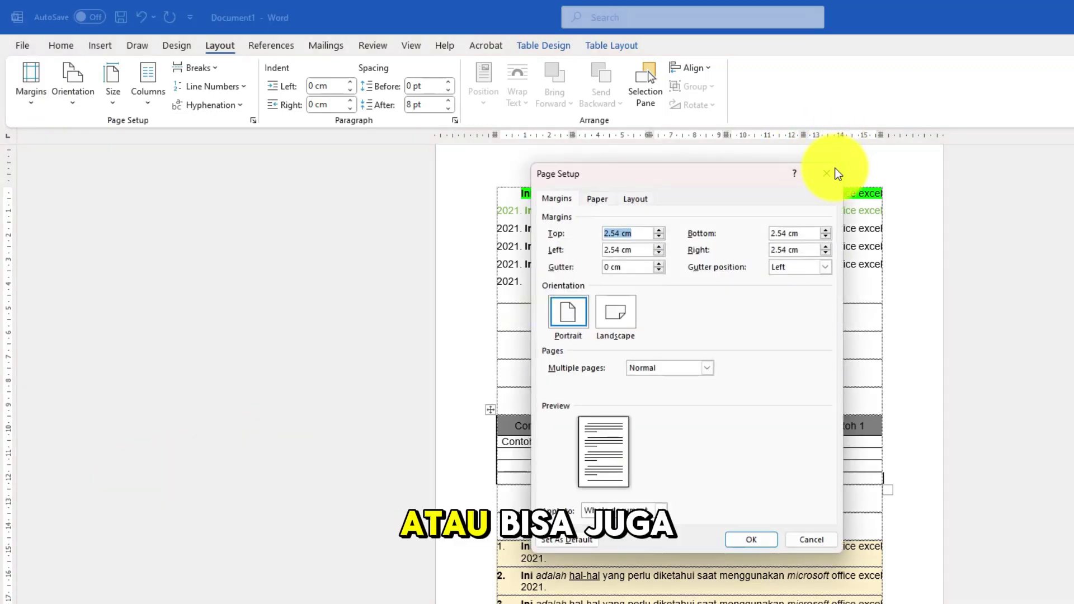
left_click(826, 173)
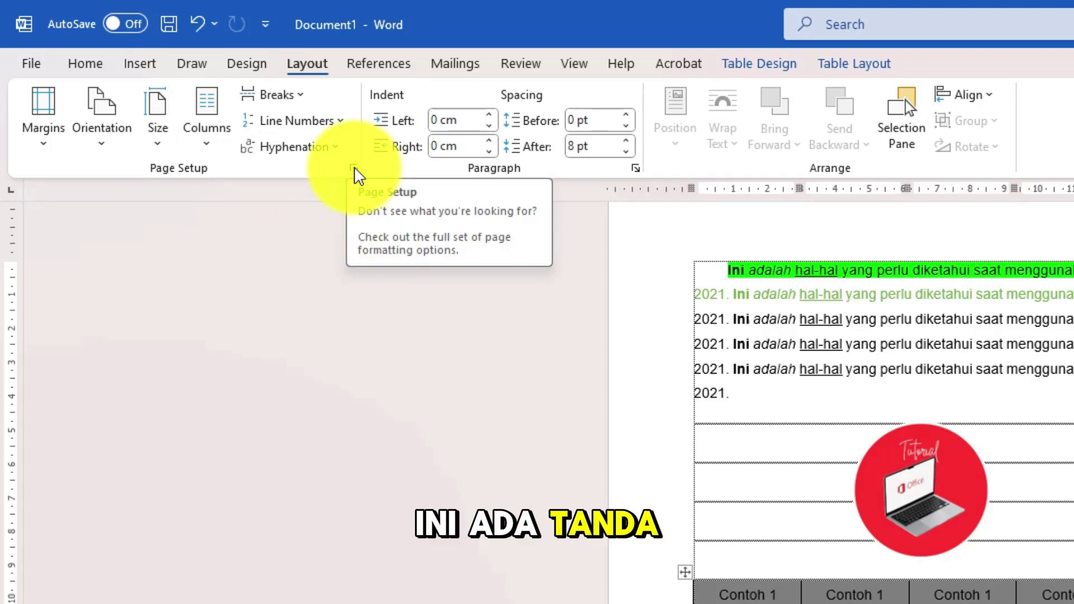
Set the page's left margin to 3.54 cm in the Page Setup settings for the whole document.
left_click(354, 168)
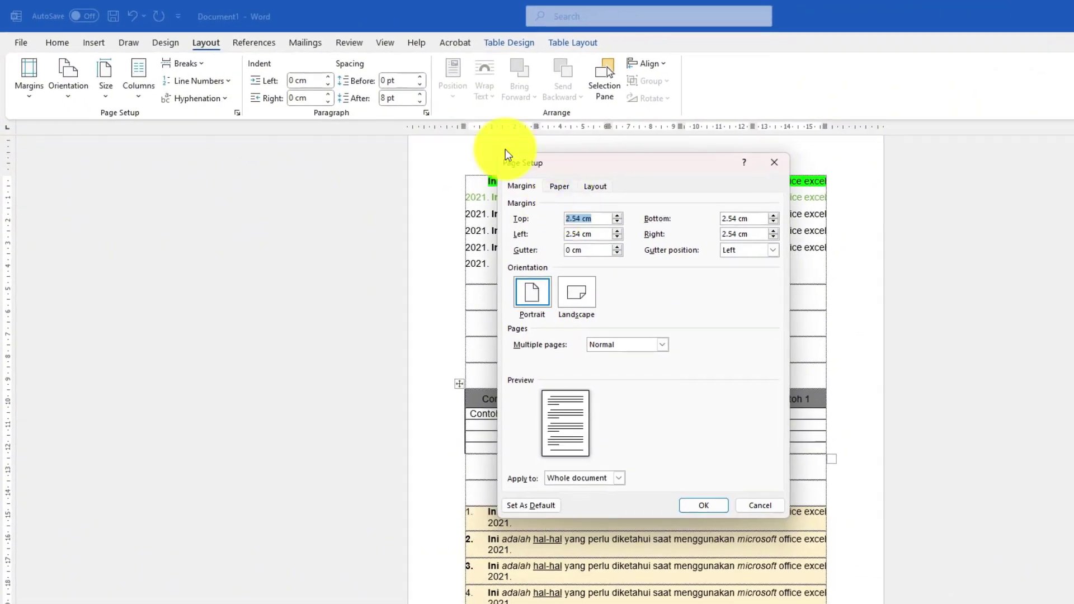
left_click_drag(663, 159, 638, 154)
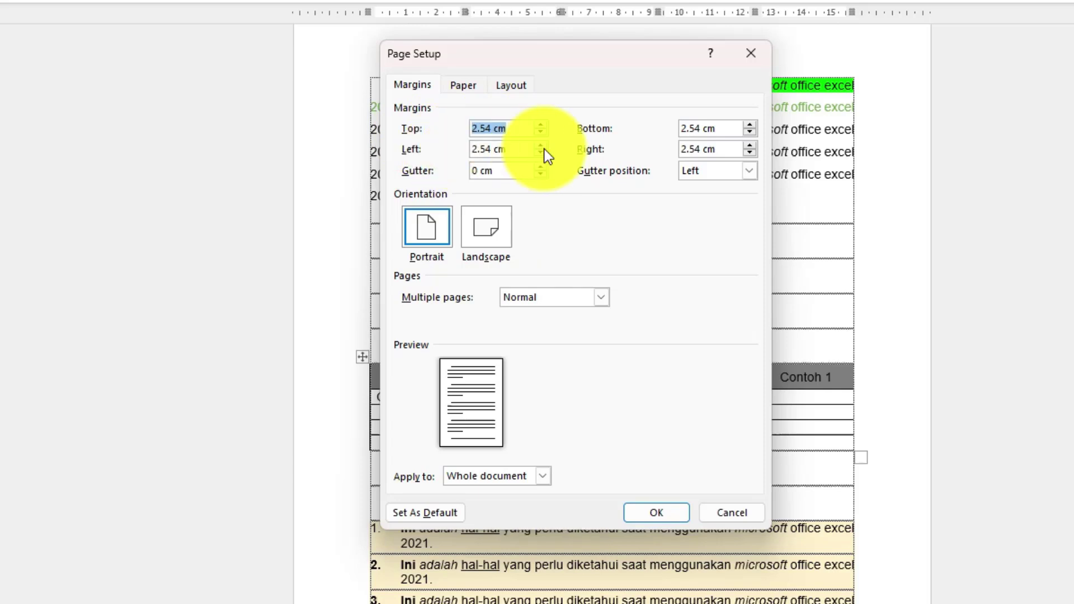
left_click(512, 150)
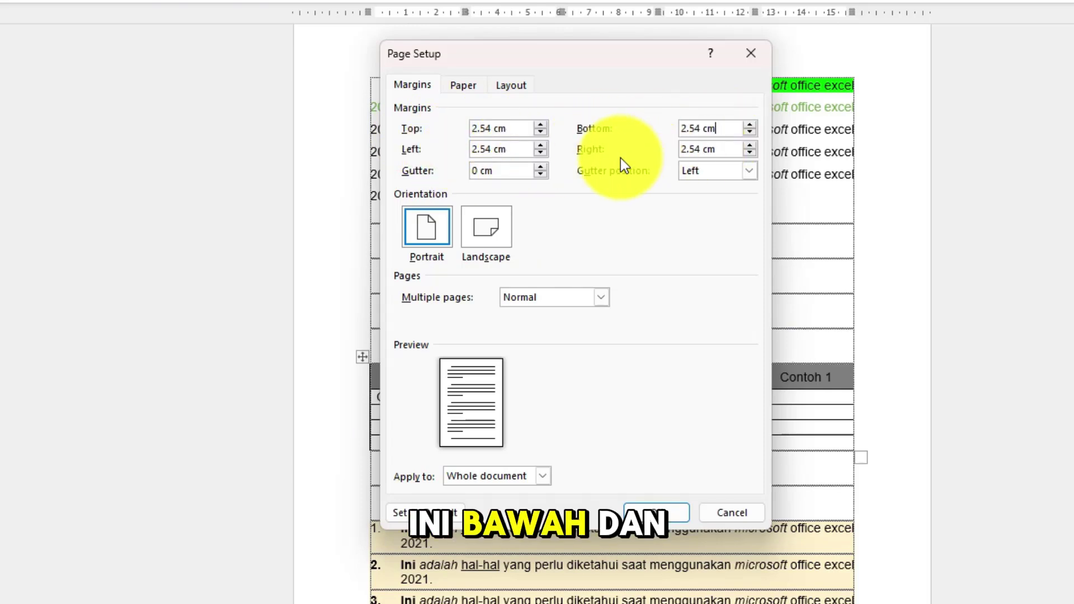
left_click(722, 151)
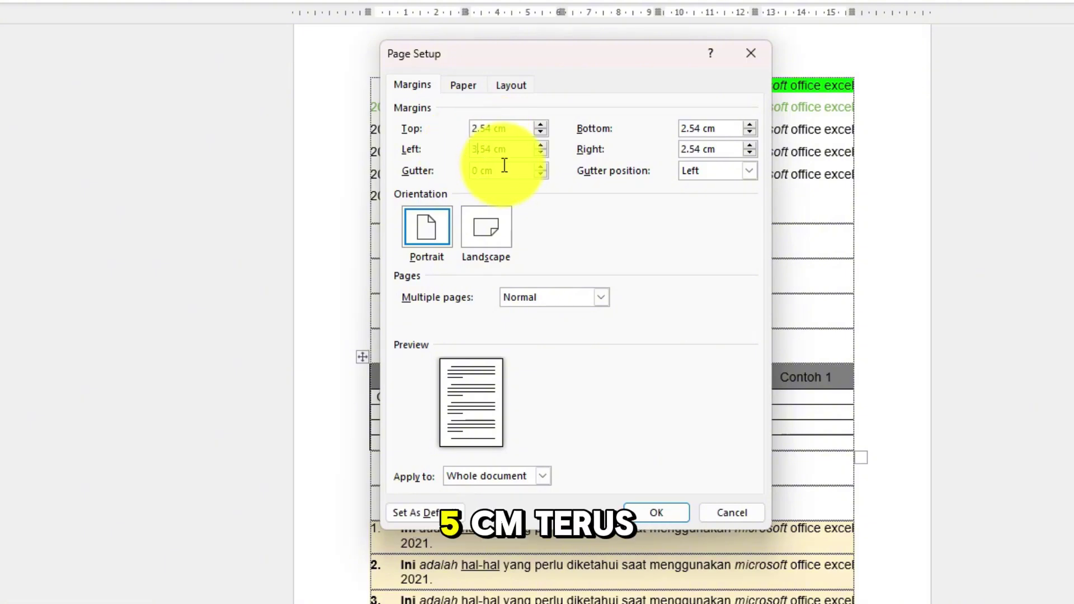
left_click_drag(513, 131, 471, 126)
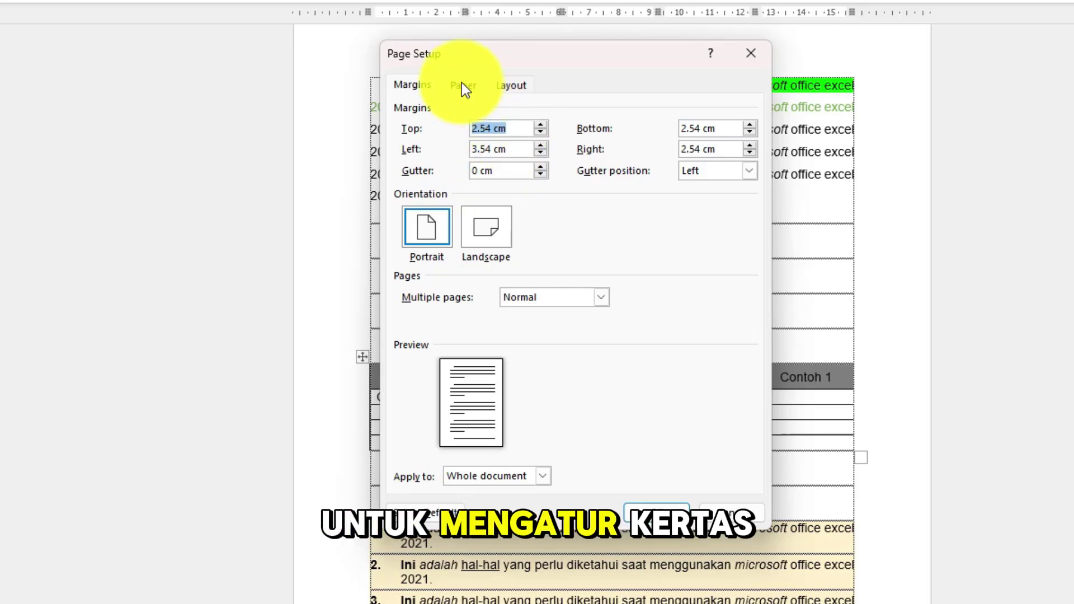
Choose A4 210 x 297 mm as the paper size, check the header and footer layout options, and apply the page setup.
left_click(462, 84)
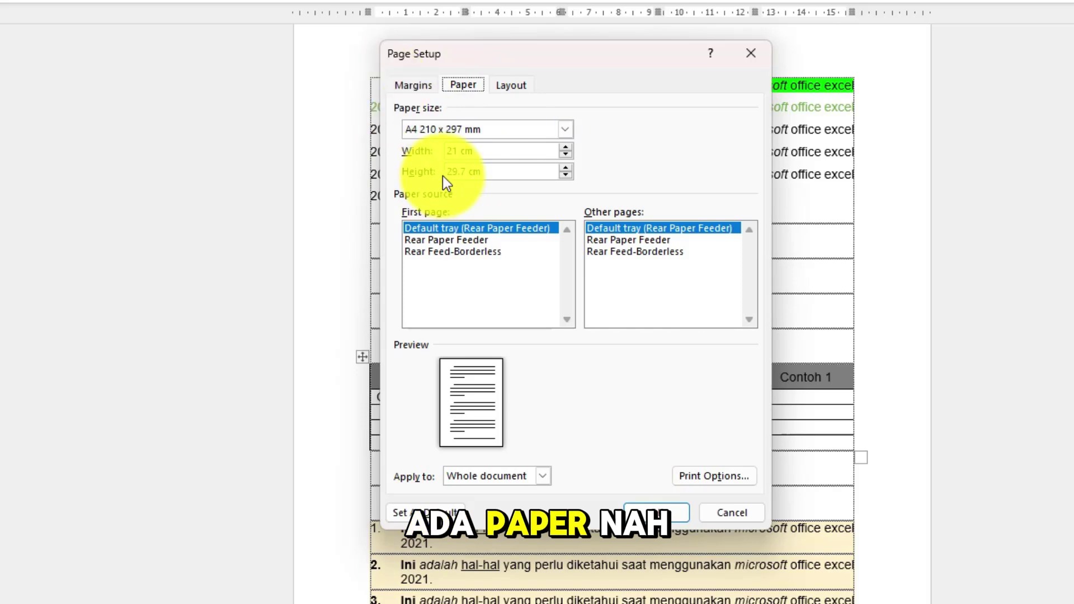
left_click(566, 130)
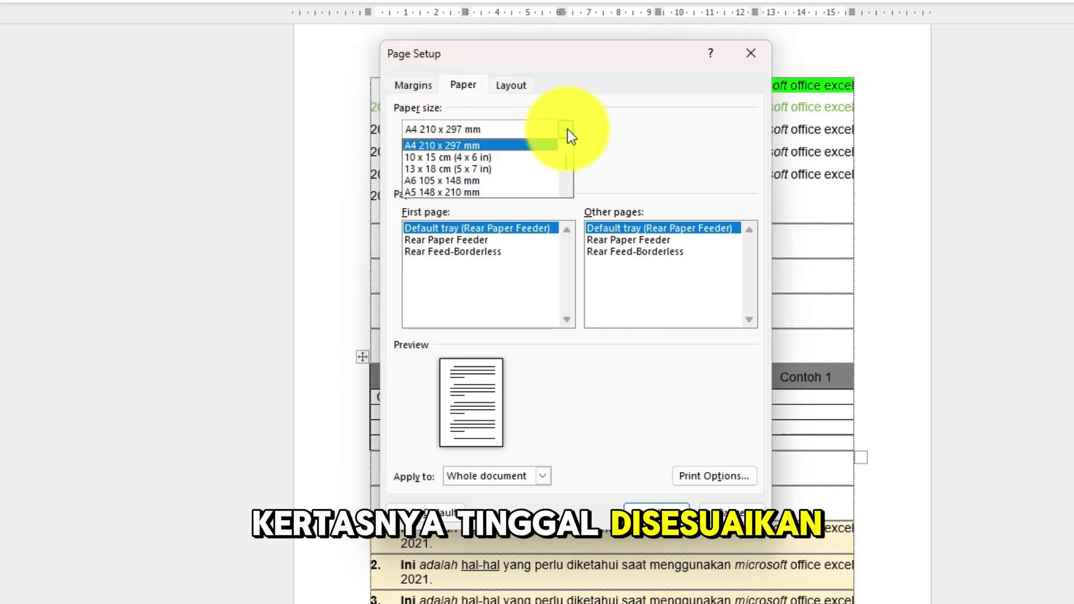
left_click(447, 146)
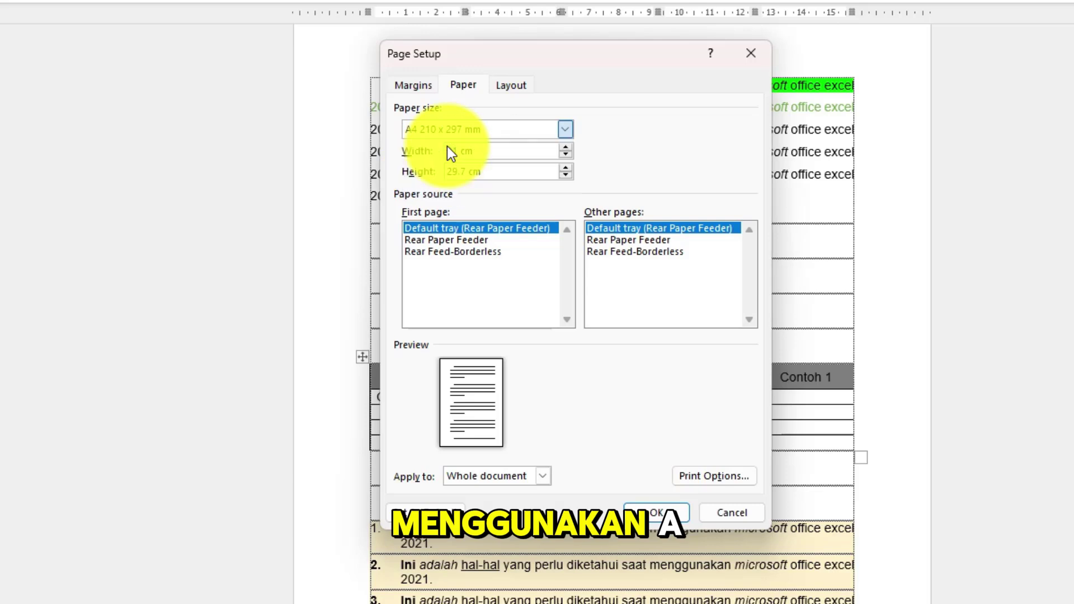
left_click(522, 86)
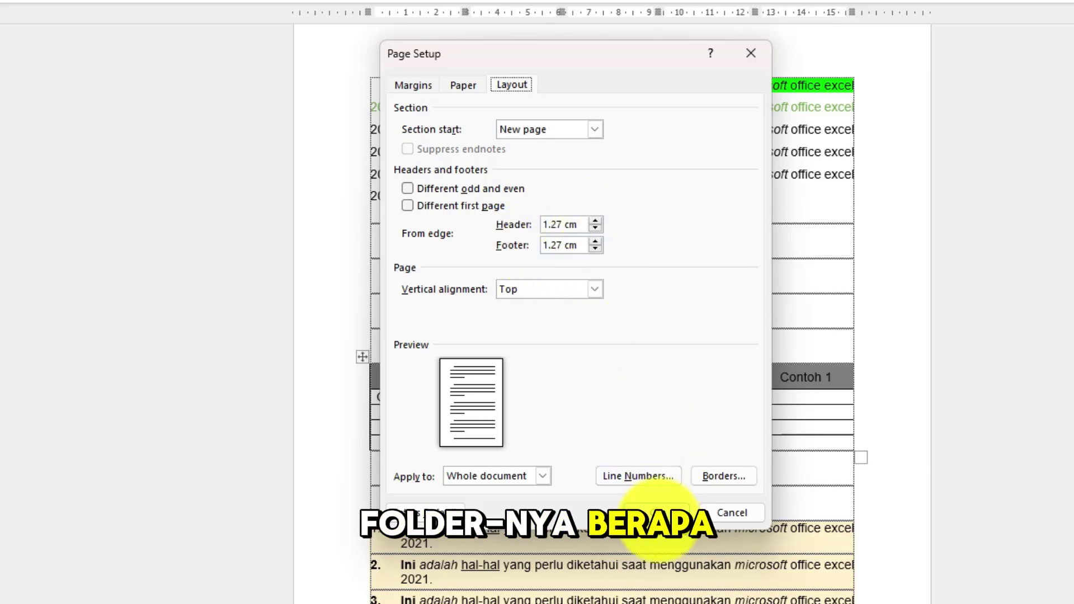
left_click(657, 512)
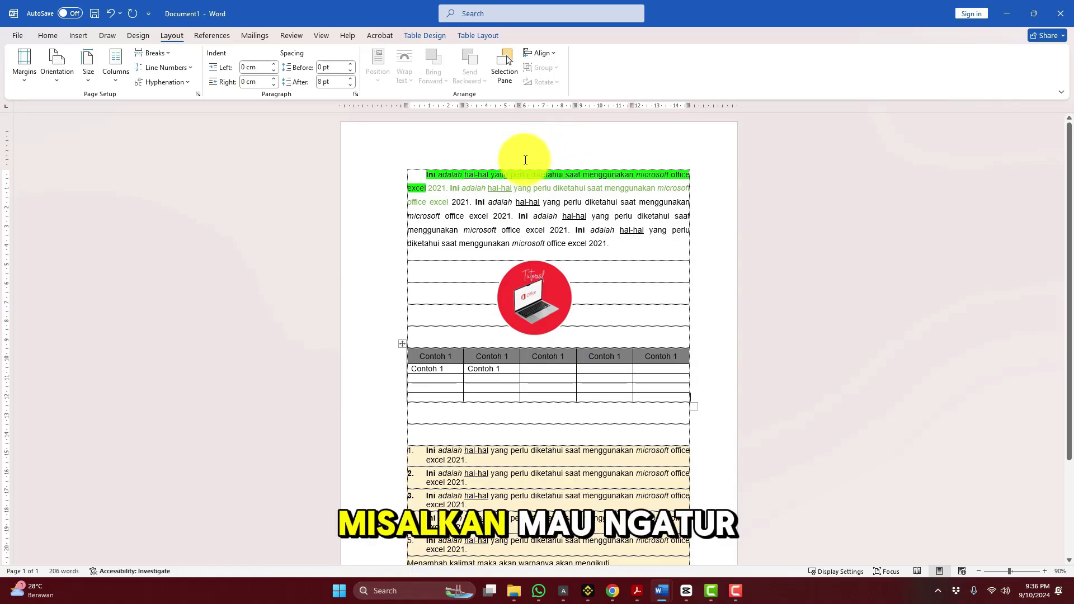
Open the page footer for editing and set the header's distance from the top to 1.5 cm.
scroll(540, 313, "down", 3)
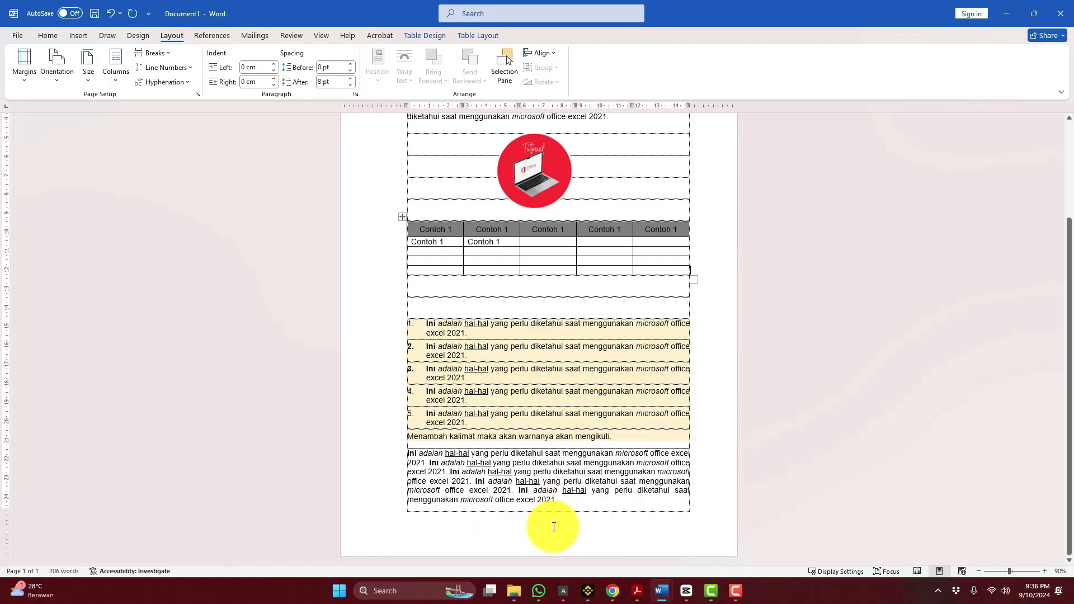
double_click(553, 530)
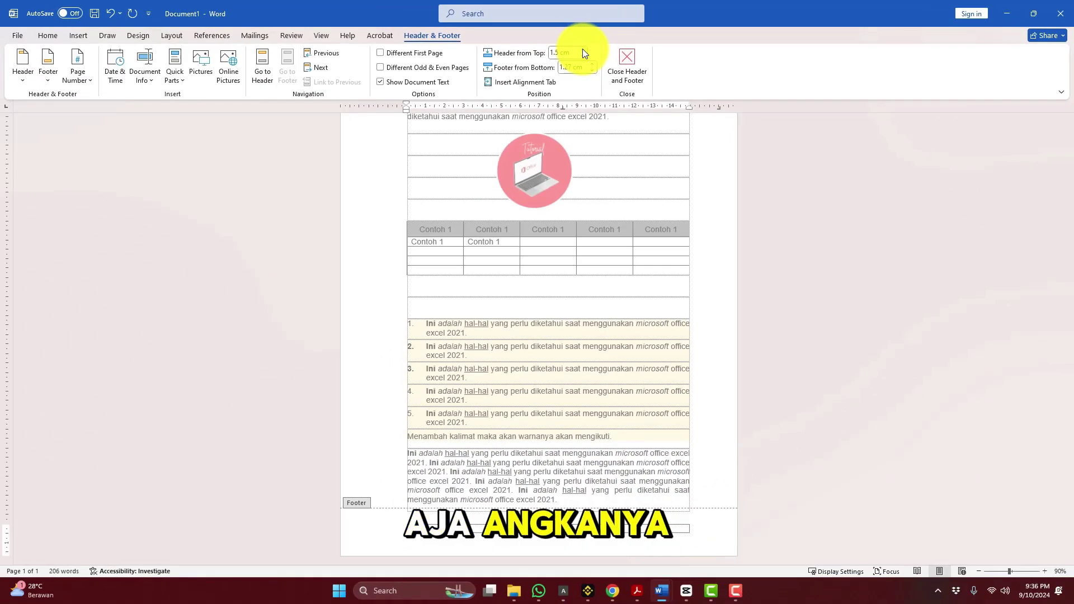
left_click(327, 75)
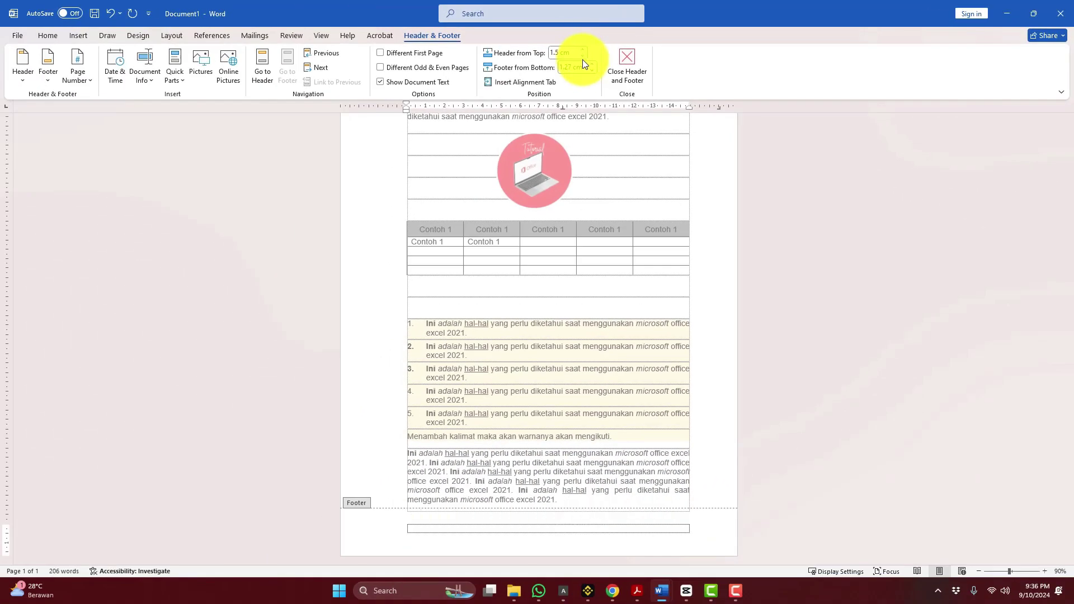